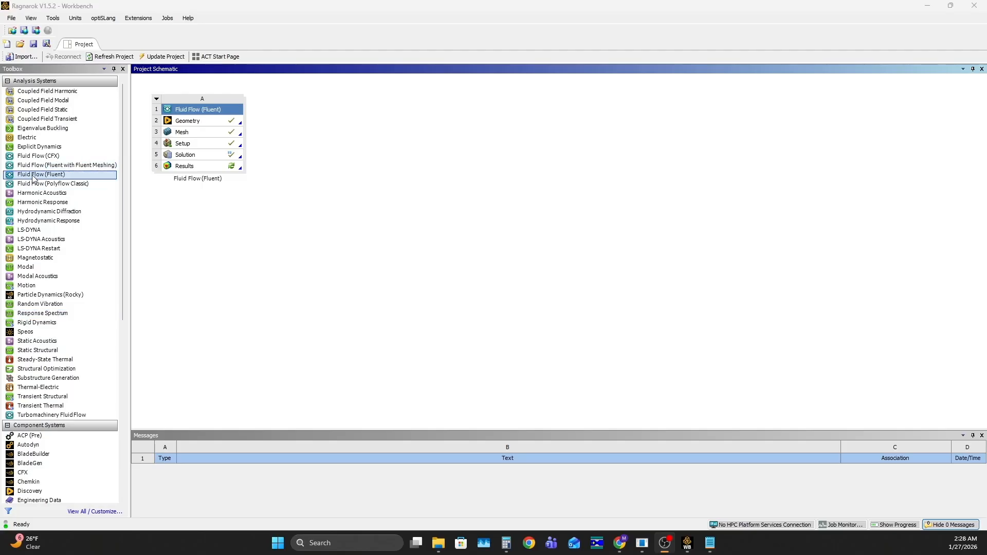
- Add a second Fluid Flow (Fluent) analysis system below the existing one and open its Geometry cell in Discovery
{"action": "left_click", "coordinate": [33, 178]}
{"action": "left_click_drag", "start_coordinate": [24, 177], "coordinate": [212, 195]}
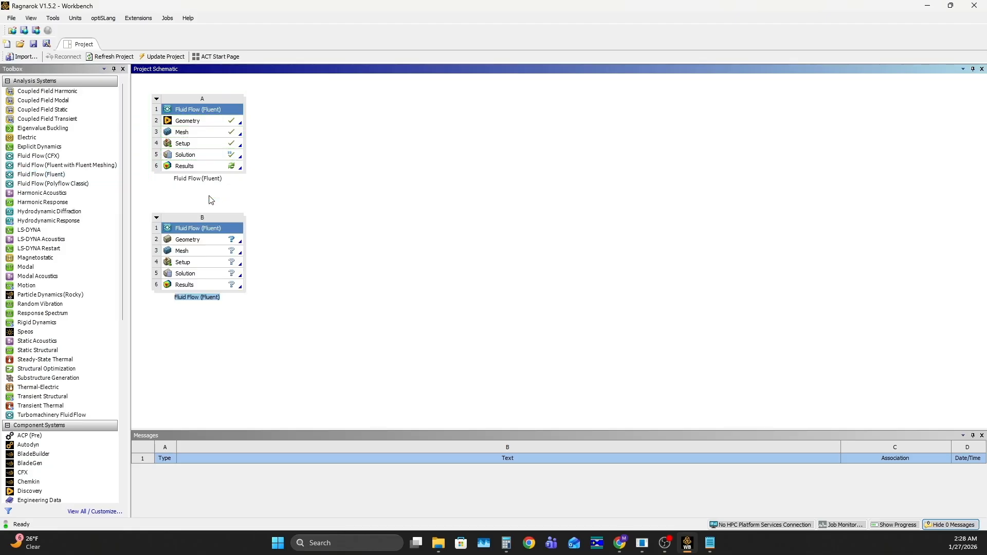
{"action": "double_click", "coordinate": [209, 243]}
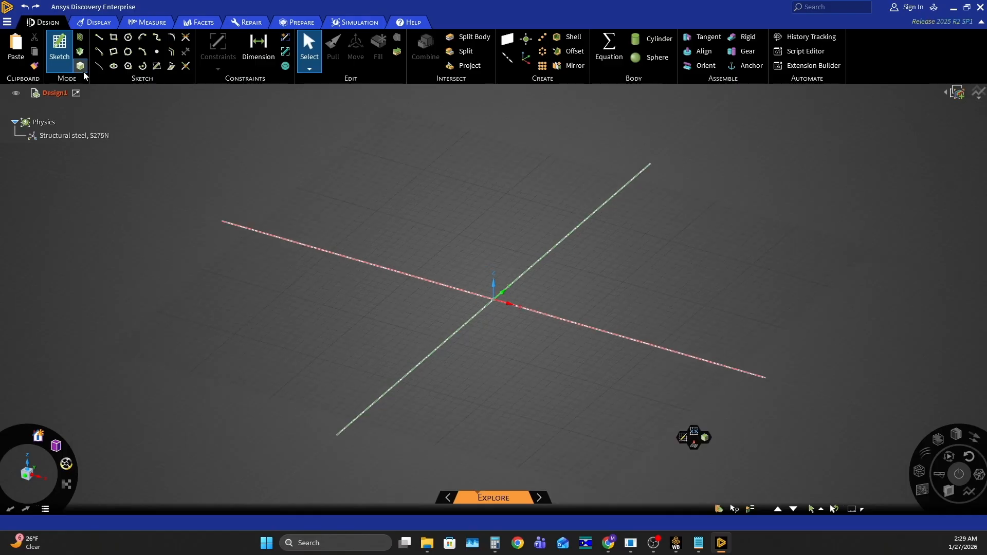
- Insert the Ragnarok Thrust Chamber V1.5.2 Regen CAD file as geometry in the new design
{"action": "left_click", "coordinate": [7, 22]}
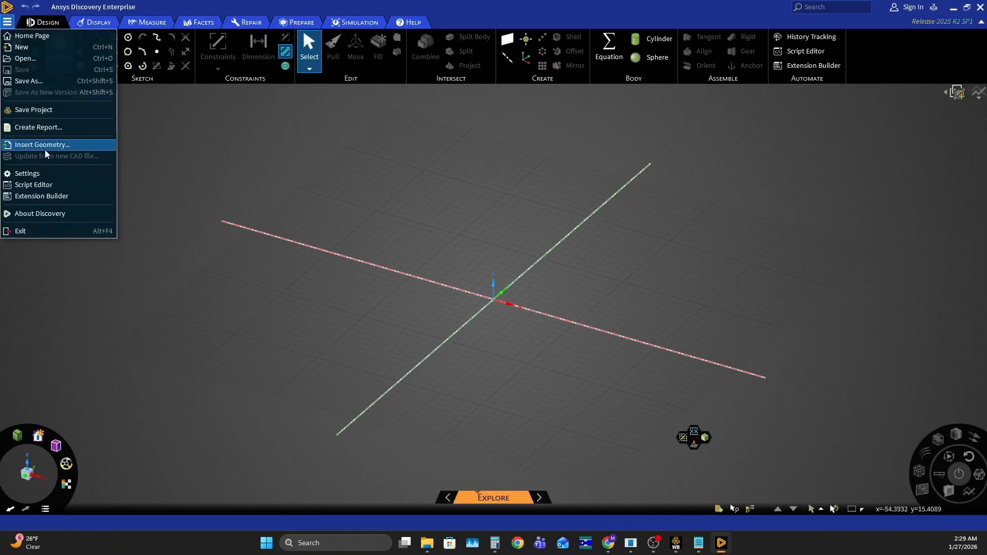
{"action": "left_click", "coordinate": [46, 147]}
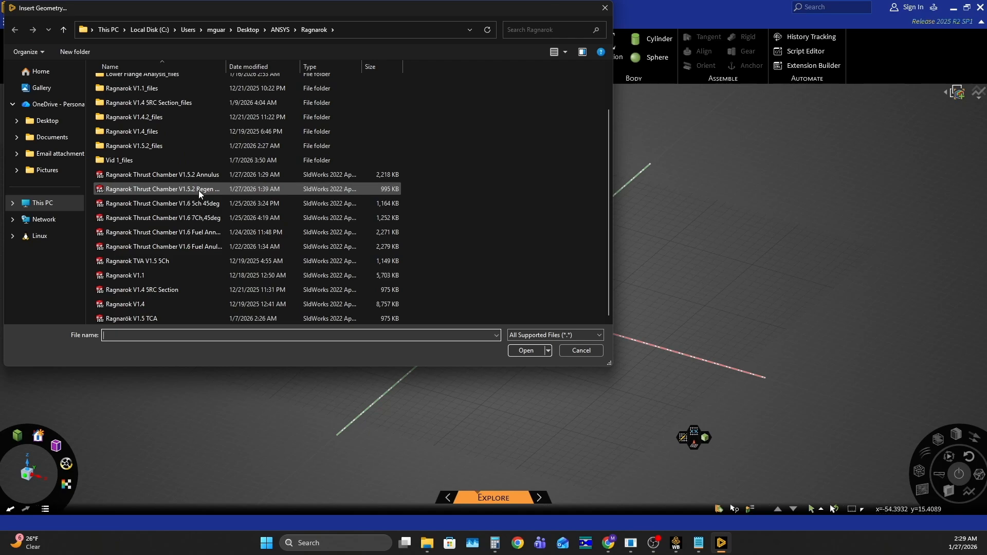
{"action": "double_click", "coordinate": [202, 189]}
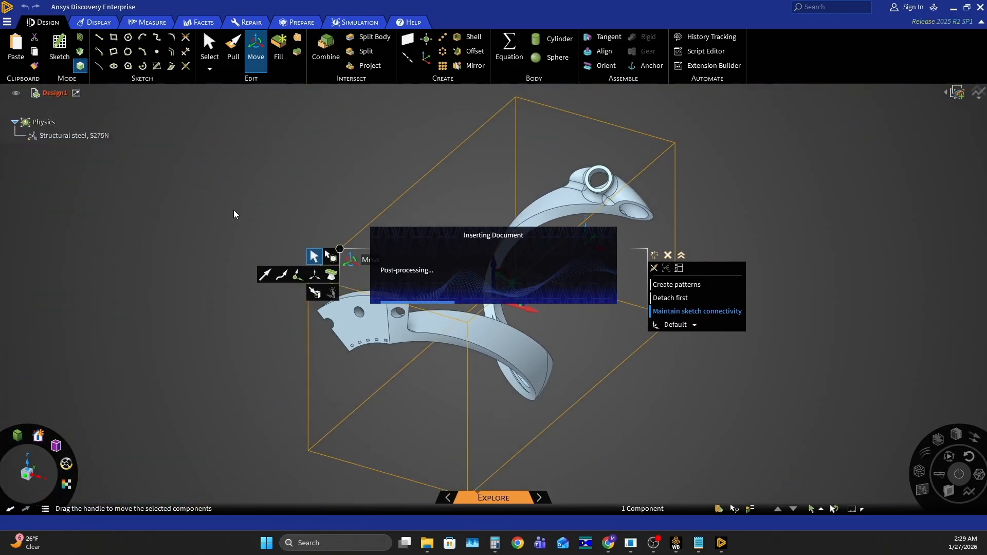
- Start a Volume Extract and select four enclosing faces around the openings, including the side cut faces, port rim and slotted end face
{"action": "scroll", "coordinate": [350, 286], "scroll_direction": "down", "scroll_amount": 3}
{"action": "middle_click_drag", "start_coordinate": [457, 281], "coordinate": [353, 312], "text": "ctrl"}
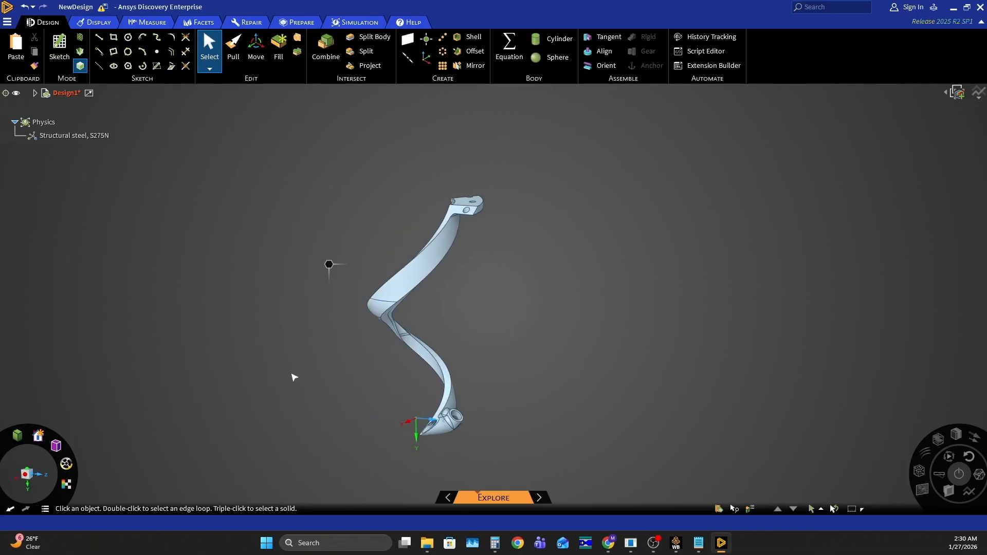
{"action": "middle_click_drag", "start_coordinate": [302, 361], "coordinate": [347, 354]}
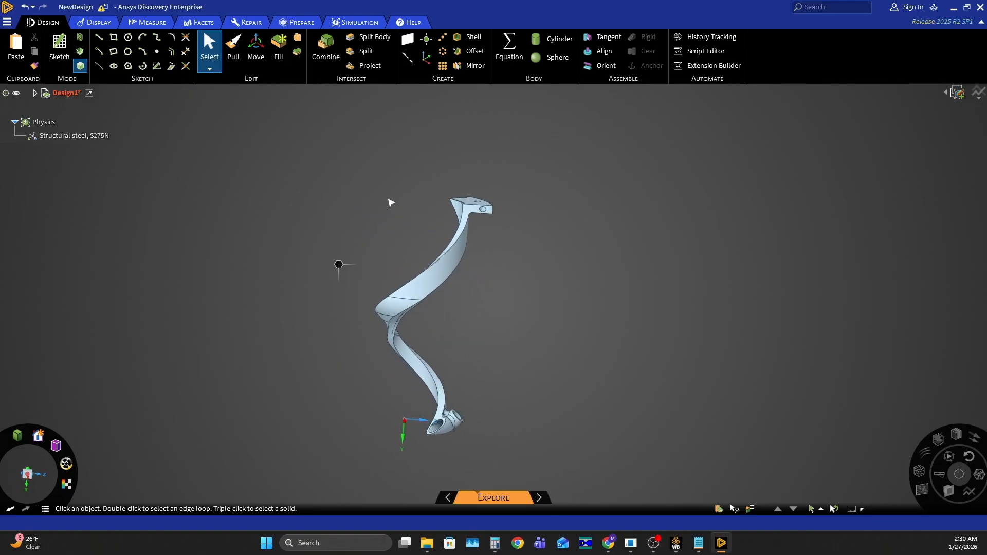
{"action": "left_click", "coordinate": [297, 23]}
{"action": "left_click", "coordinate": [361, 47]}
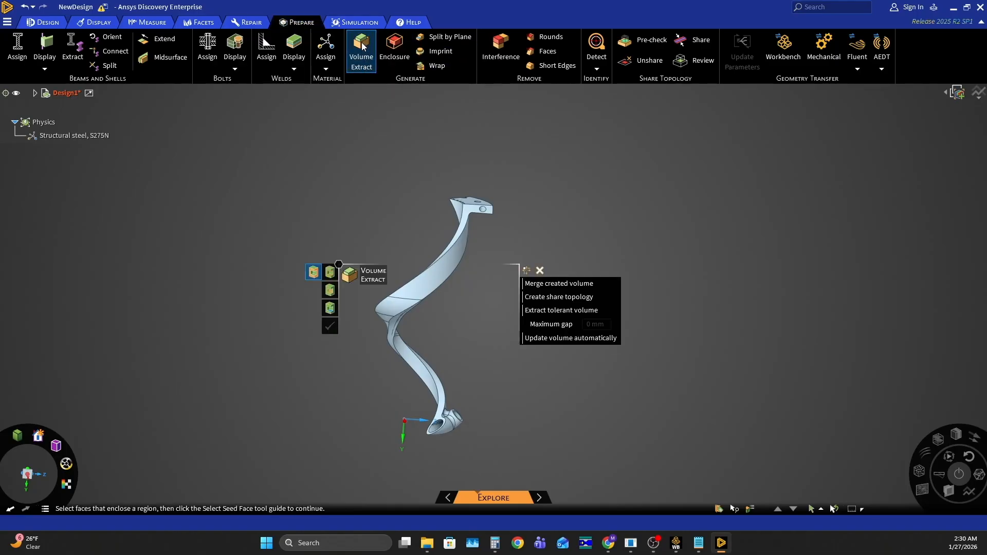
{"action": "scroll", "coordinate": [447, 426], "scroll_direction": "up", "scroll_amount": 8}
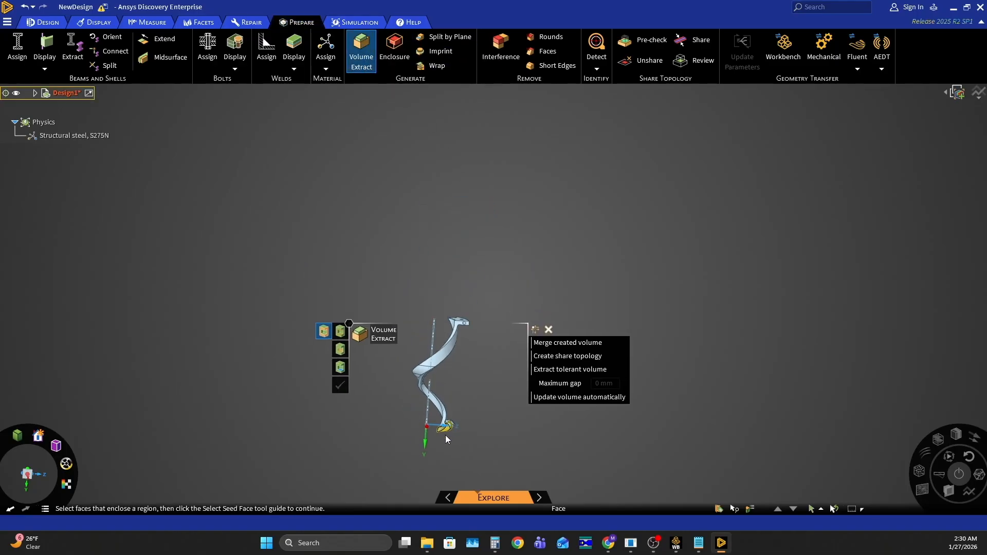
{"action": "middle_click_drag", "start_coordinate": [482, 393], "coordinate": [582, 382]}
{"action": "left_click", "coordinate": [486, 360]}
{"action": "left_click", "coordinate": [436, 363]}
{"action": "left_click", "coordinate": [542, 353]}
{"action": "scroll", "coordinate": [518, 409], "scroll_direction": "up", "scroll_amount": 5}
{"action": "scroll", "coordinate": [519, 410], "scroll_direction": "down", "scroll_amount": 10}
{"action": "middle_click_drag", "start_coordinate": [491, 215], "coordinate": [493, 156]}
{"action": "scroll", "coordinate": [489, 164], "scroll_direction": "up", "scroll_amount": 6}
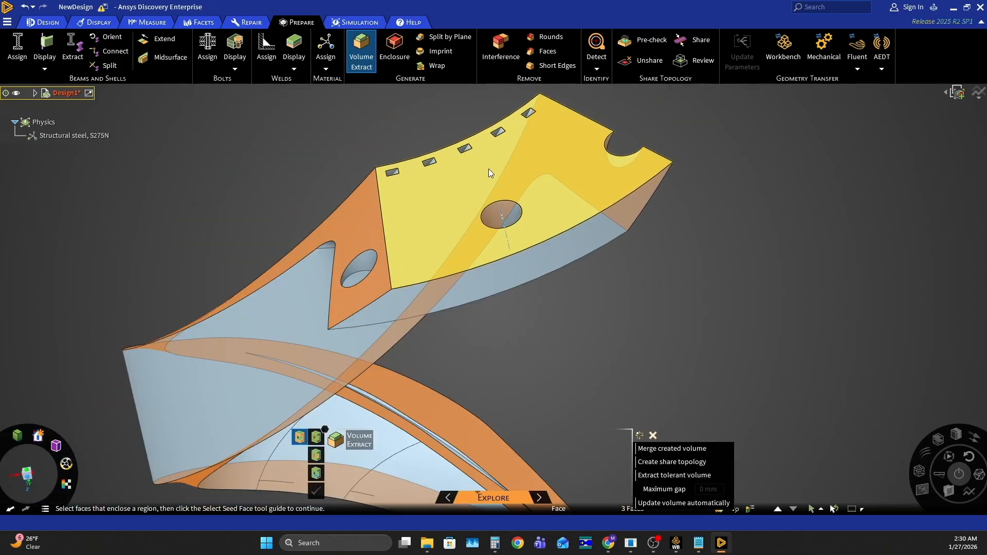
{"action": "left_click", "coordinate": [488, 171]}
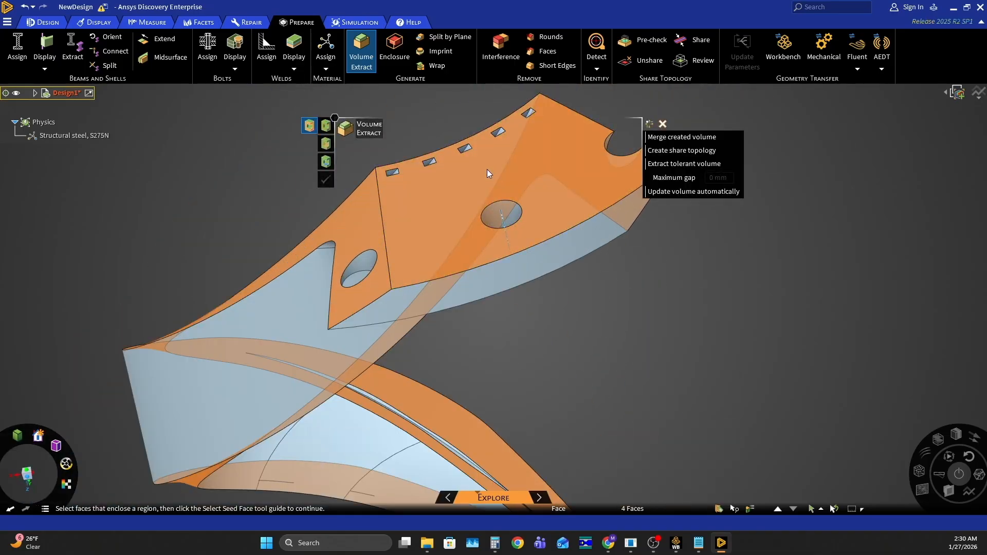
- Pick the interior face visible through the circular port as seed face and create the extracted fluid volume
{"action": "left_click", "coordinate": [325, 162]}
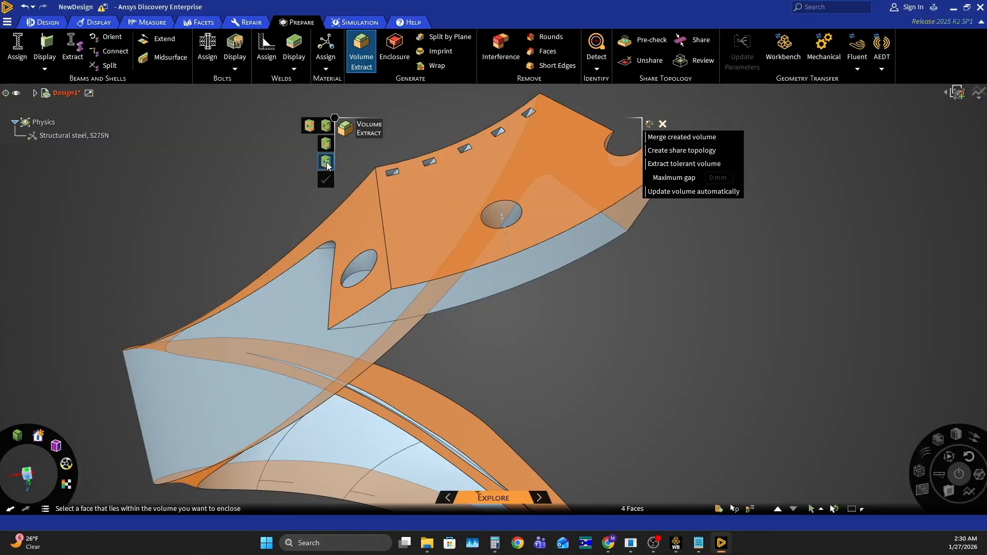
{"action": "scroll", "coordinate": [424, 127], "scroll_direction": "down", "scroll_amount": 4}
{"action": "scroll", "coordinate": [441, 142], "scroll_direction": "down", "scroll_amount": 3}
{"action": "scroll", "coordinate": [446, 401], "scroll_direction": "up", "scroll_amount": 6}
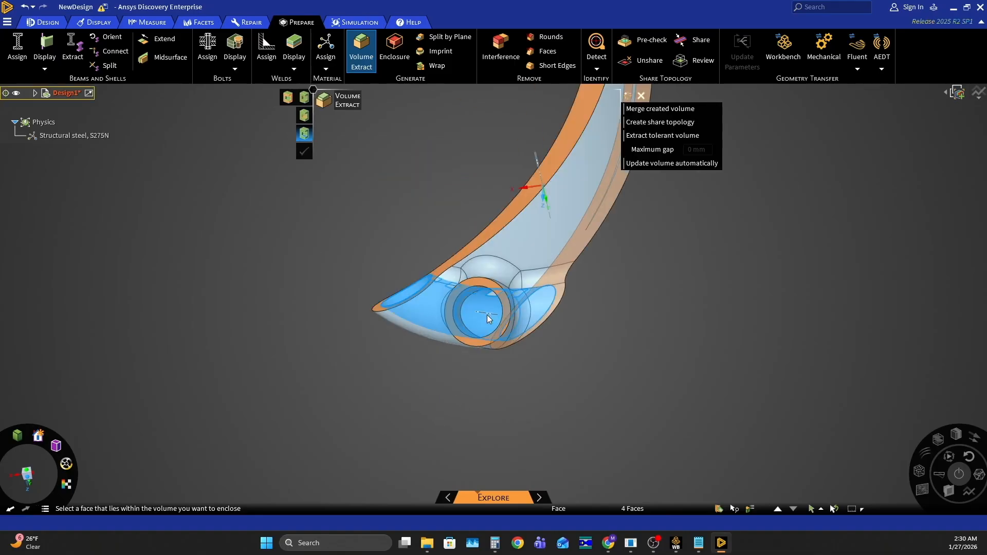
{"action": "left_click", "coordinate": [486, 311]}
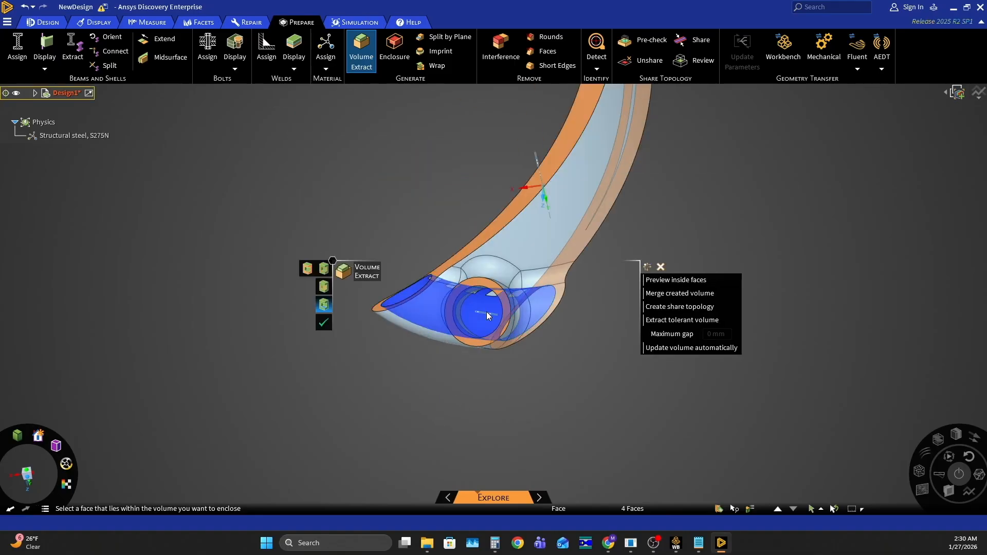
{"action": "left_click", "coordinate": [325, 323]}
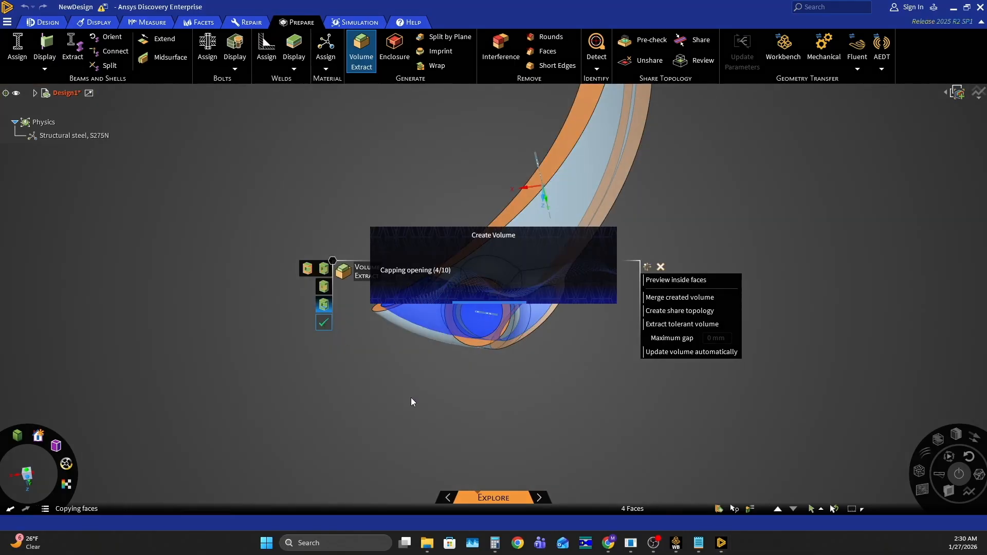
- Examine the extracted fluid volume along the port, manifold, cooling channels and slotted end, and leave Volume Extract
{"action": "scroll", "coordinate": [343, 401], "scroll_direction": "down", "scroll_amount": 4}
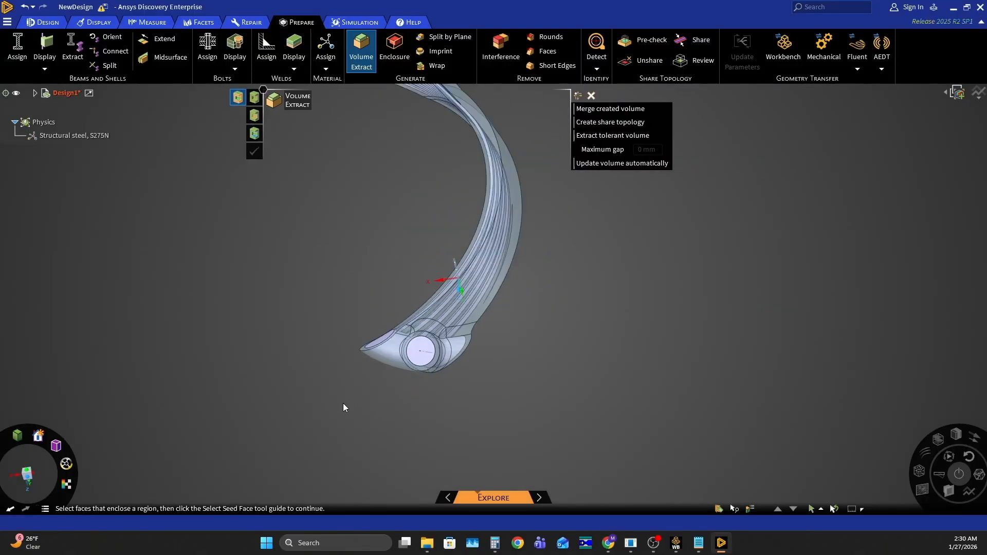
{"action": "middle_click_drag", "start_coordinate": [528, 349], "coordinate": [307, 371]}
{"action": "scroll", "coordinate": [440, 386], "scroll_direction": "up", "scroll_amount": 5}
{"action": "middle_click_drag", "start_coordinate": [403, 382], "coordinate": [320, 388]}
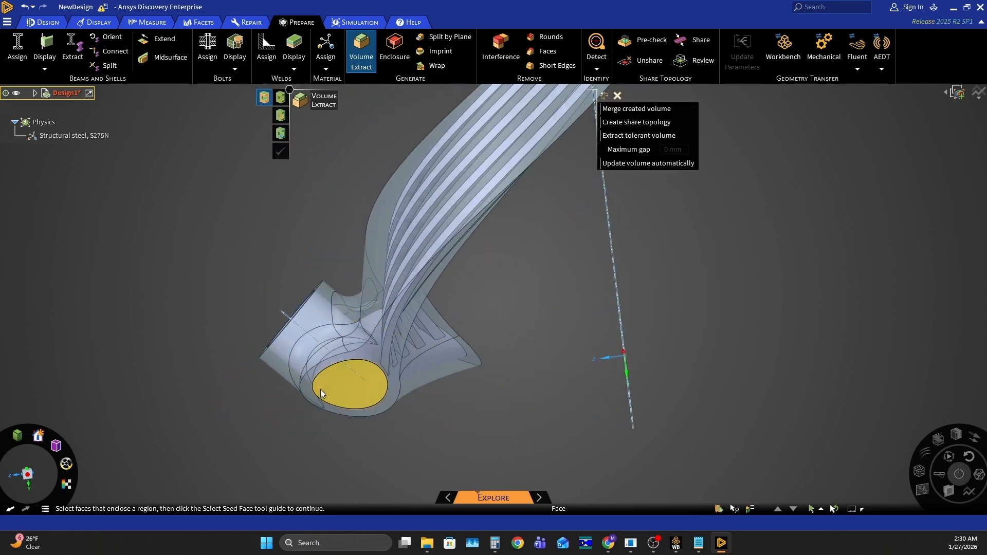
{"action": "scroll", "coordinate": [319, 405], "scroll_direction": "down", "scroll_amount": 5}
{"action": "scroll", "coordinate": [397, 303], "scroll_direction": "up", "scroll_amount": 1}
{"action": "scroll", "coordinate": [429, 242], "scroll_direction": "up", "scroll_amount": 5}
{"action": "middle_click_drag", "start_coordinate": [429, 243], "coordinate": [692, 236]}
{"action": "scroll", "coordinate": [495, 334], "scroll_direction": "down", "scroll_amount": 5}
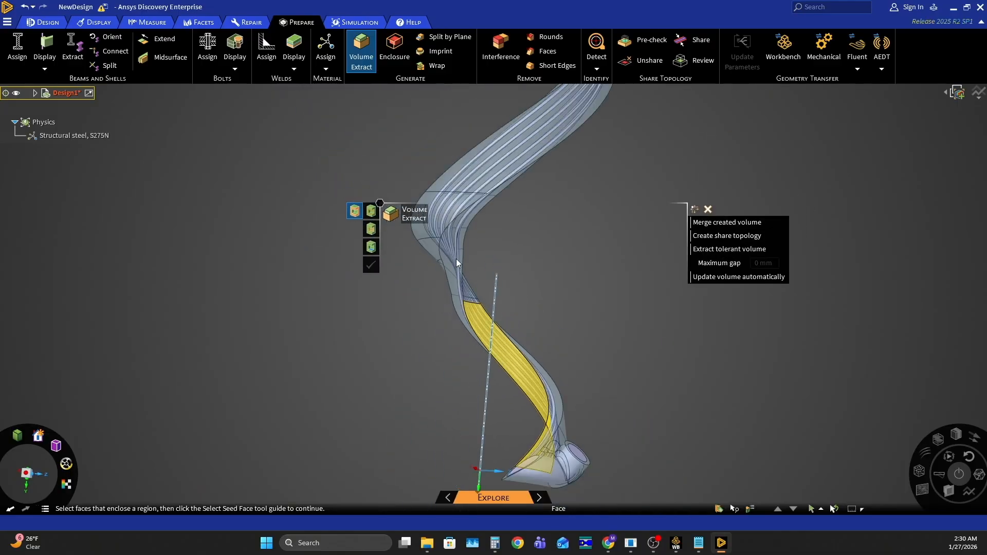
{"action": "scroll", "coordinate": [443, 208], "scroll_direction": "up", "scroll_amount": 4}
{"action": "middle_click_drag", "start_coordinate": [492, 217], "coordinate": [341, 227]}
{"action": "scroll", "coordinate": [577, 278], "scroll_direction": "up", "scroll_amount": 5}
{"action": "mouse_move", "coordinate": [541, 288]}
{"action": "middle_mouse_down"}
{"action": "mouse_move", "coordinate": [737, 259]}
{"action": "mouse_move", "coordinate": [575, 270]}
{"action": "mouse_move", "coordinate": [597, 297]}
{"action": "middle_mouse_up"}
{"action": "scroll", "coordinate": [597, 297], "scroll_direction": "down", "scroll_amount": 10}
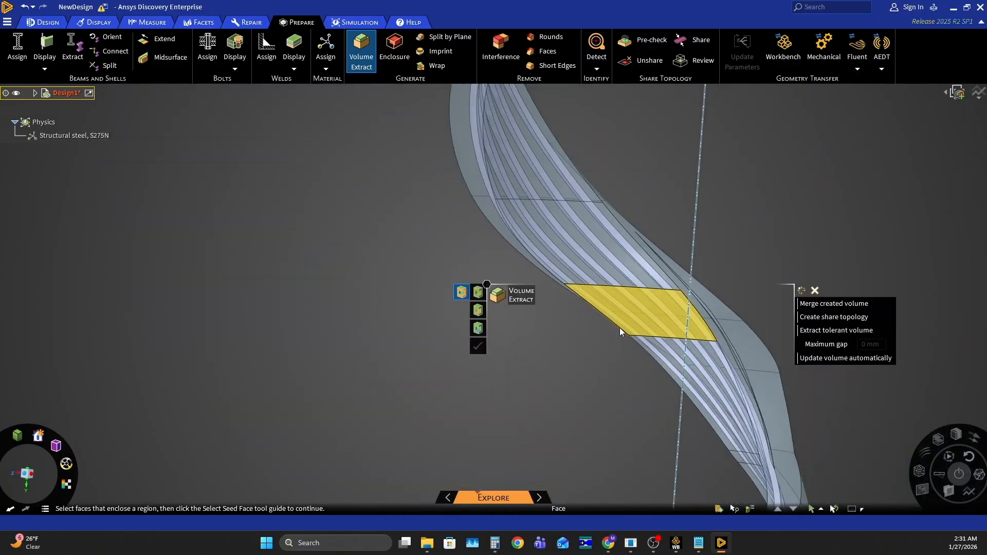
{"action": "scroll", "coordinate": [517, 276], "scroll_direction": "down", "scroll_amount": 3}
{"action": "scroll", "coordinate": [568, 189], "scroll_direction": "up", "scroll_amount": 6}
{"action": "middle_click_drag", "start_coordinate": [547, 292], "coordinate": [317, 332]}
{"action": "scroll", "coordinate": [326, 242], "scroll_direction": "down", "scroll_amount": 8}
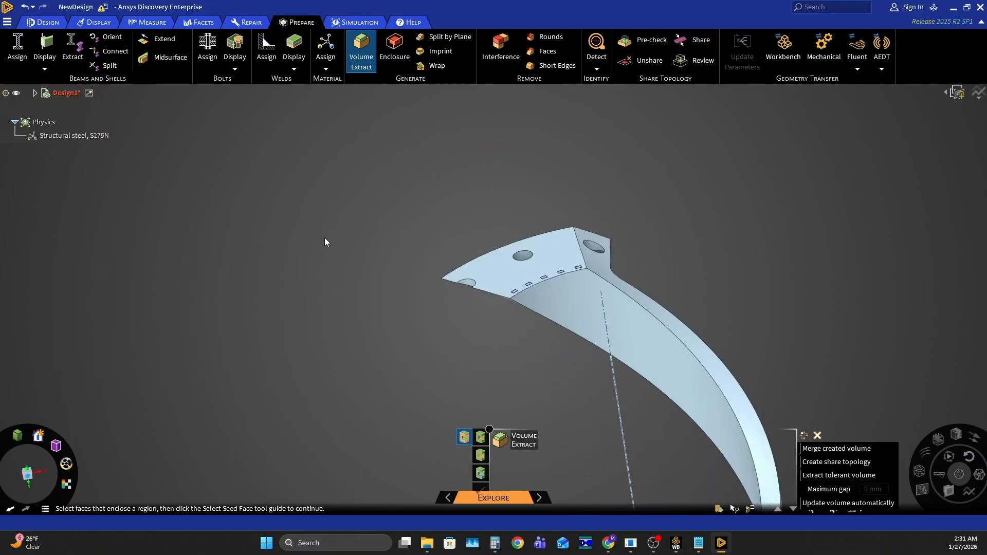
{"action": "mouse_move", "coordinate": [462, 236]}
{"action": "middle_mouse_down"}
{"action": "mouse_move", "coordinate": [575, 242]}
{"action": "mouse_move", "coordinate": [559, 207]}
{"action": "mouse_move", "coordinate": [559, 247]}
{"action": "mouse_move", "coordinate": [542, 202]}
{"action": "mouse_move", "coordinate": [507, 282]}
{"action": "mouse_move", "coordinate": [618, 176]}
{"action": "mouse_move", "coordinate": [624, 216]}
{"action": "mouse_move", "coordinate": [601, 214]}
{"action": "mouse_move", "coordinate": [608, 198]}
{"action": "mouse_move", "coordinate": [649, 200]}
{"action": "mouse_move", "coordinate": [618, 198]}
{"action": "mouse_move", "coordinate": [580, 139]}
{"action": "mouse_move", "coordinate": [476, 172]}
{"action": "mouse_move", "coordinate": [487, 178]}
{"action": "mouse_move", "coordinate": [518, 152]}
{"action": "mouse_move", "coordinate": [555, 183]}
{"action": "mouse_move", "coordinate": [549, 190]}
{"action": "middle_mouse_up"}
{"action": "key", "text": "Escape"}
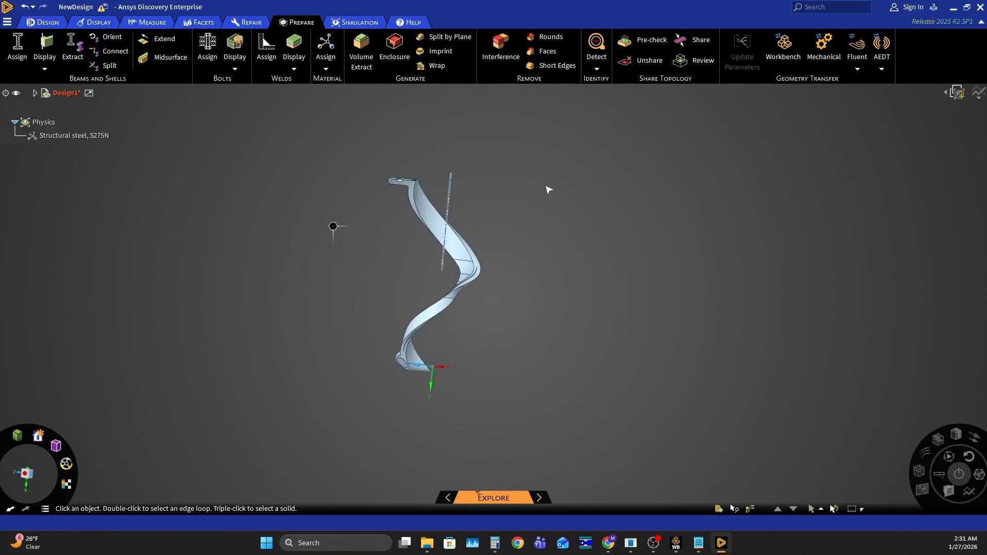
- Select the Ragnarok Thrust Chamber and Volume components together and activate the Move tool on them in a straight side view
{"action": "left_click", "coordinate": [35, 93]}
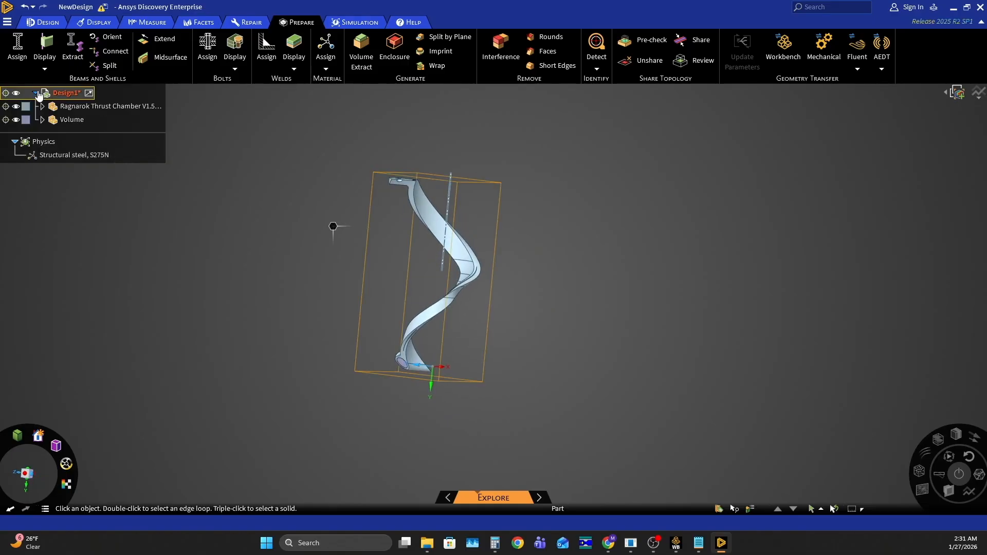
{"action": "left_click", "coordinate": [75, 107]}
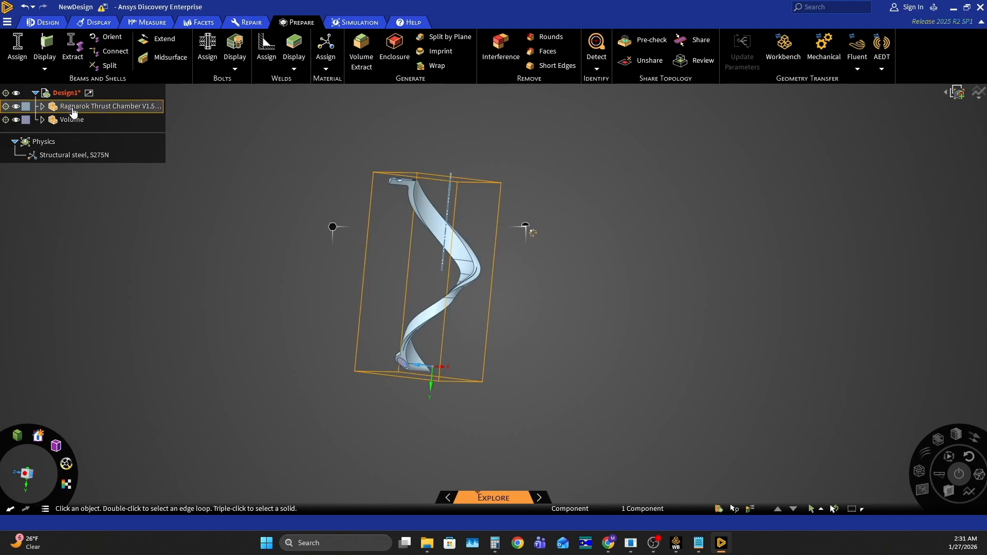
{"action": "left_click", "coordinate": [71, 120], "text": "ctrl"}
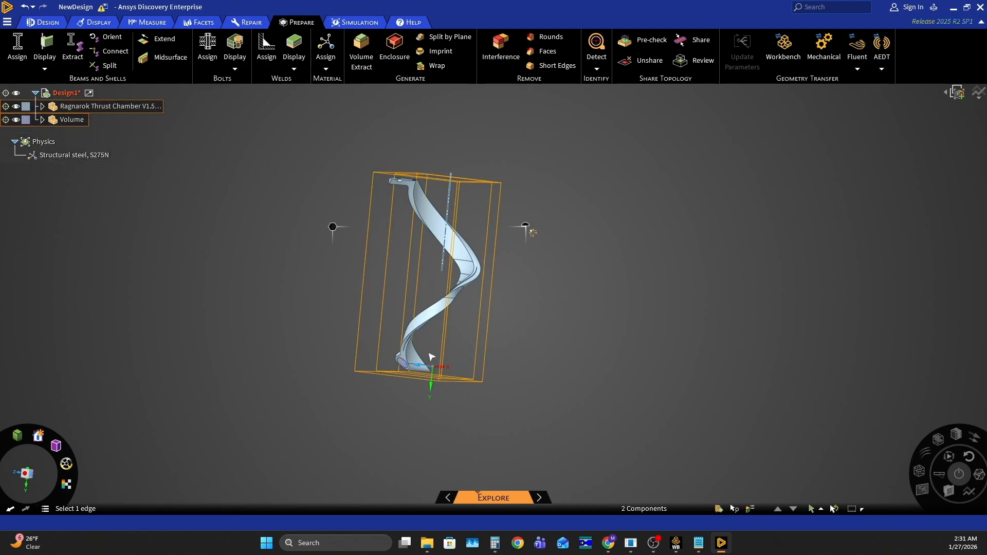
{"action": "scroll", "coordinate": [426, 331], "scroll_direction": "down", "scroll_amount": 2}
{"action": "scroll", "coordinate": [429, 298], "scroll_direction": "up", "scroll_amount": 5}
{"action": "mouse_move", "coordinate": [424, 296]}
{"action": "middle_mouse_down"}
{"action": "mouse_move", "coordinate": [452, 265]}
{"action": "mouse_move", "coordinate": [403, 279]}
{"action": "mouse_move", "coordinate": [411, 288]}
{"action": "middle_mouse_up"}
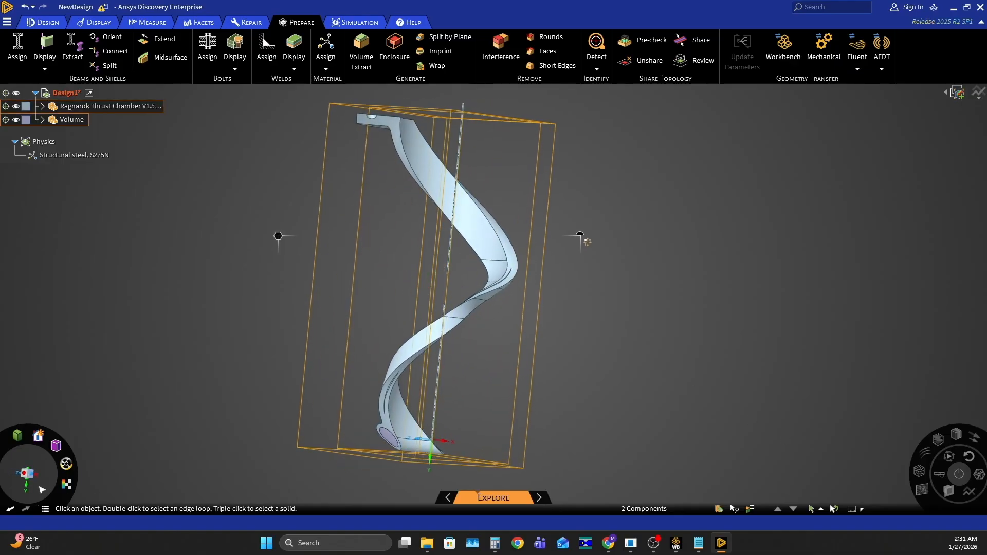
{"action": "left_click", "coordinate": [27, 473]}
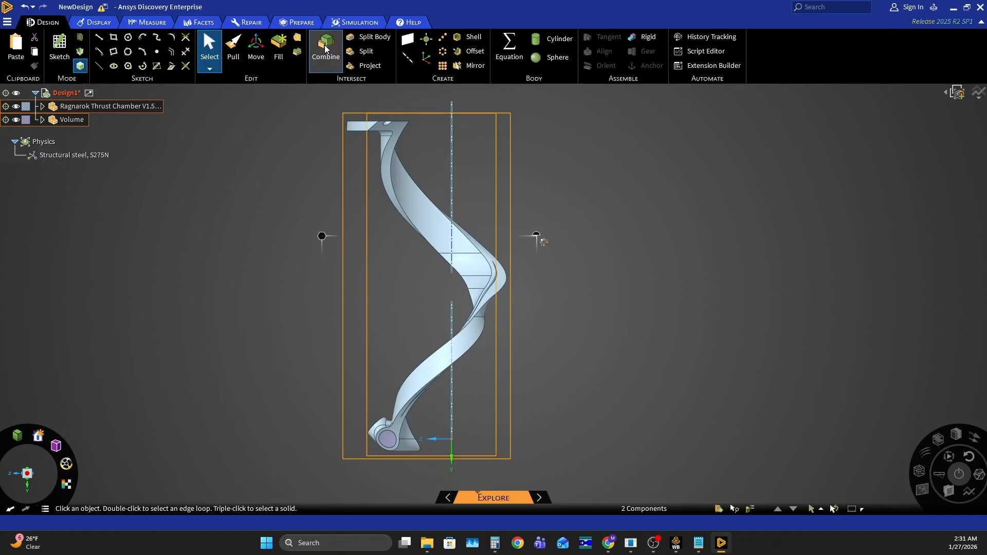
{"action": "left_click", "coordinate": [259, 46]}
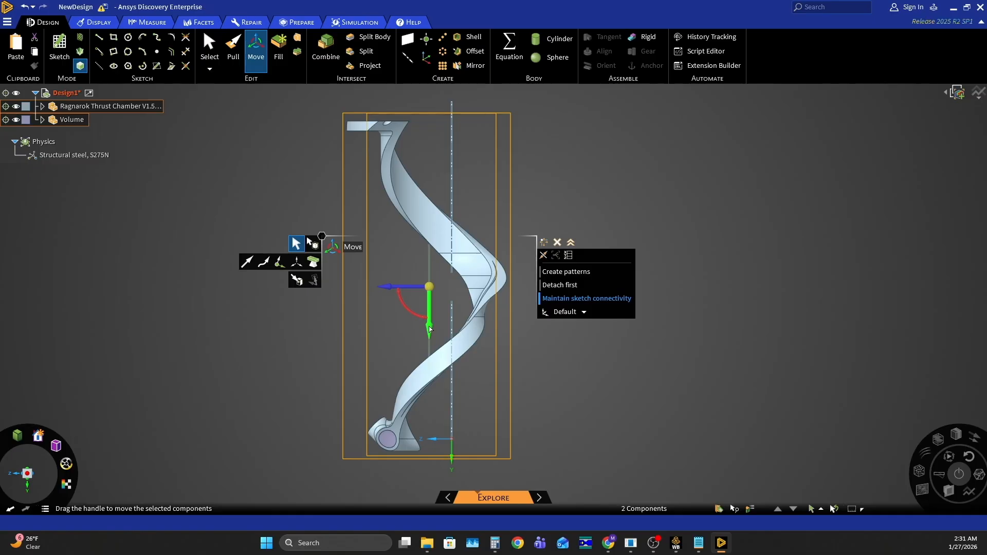
- Switch to the RPA Data spreadsheet in Chrome and look up the last column A value on the V1.5.2 Bartz sheet
{"action": "left_click", "coordinate": [608, 485]}
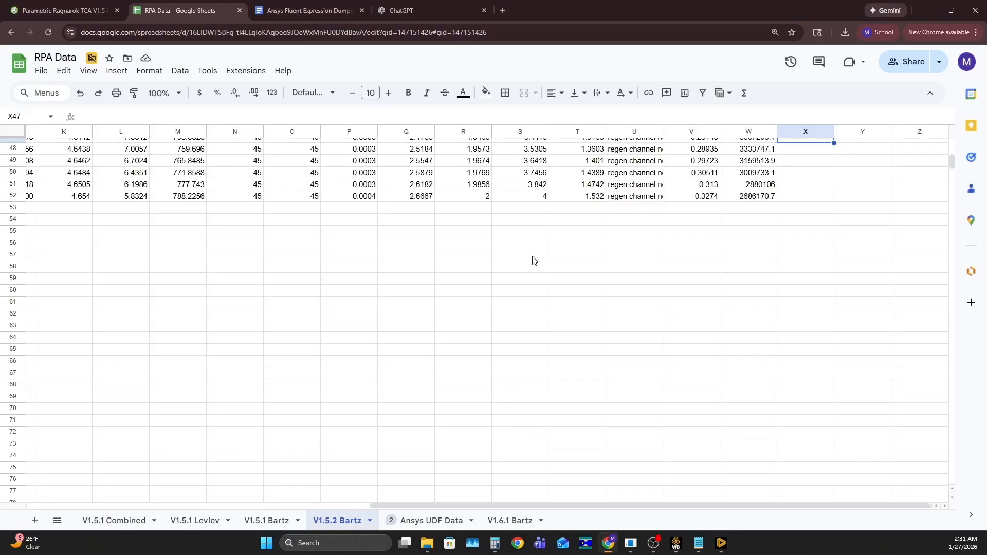
{"action": "left_click", "coordinate": [60, 9]}
{"action": "left_click", "coordinate": [200, 11]}
{"action": "left_click_drag", "start_coordinate": [409, 500], "coordinate": [148, 494]}
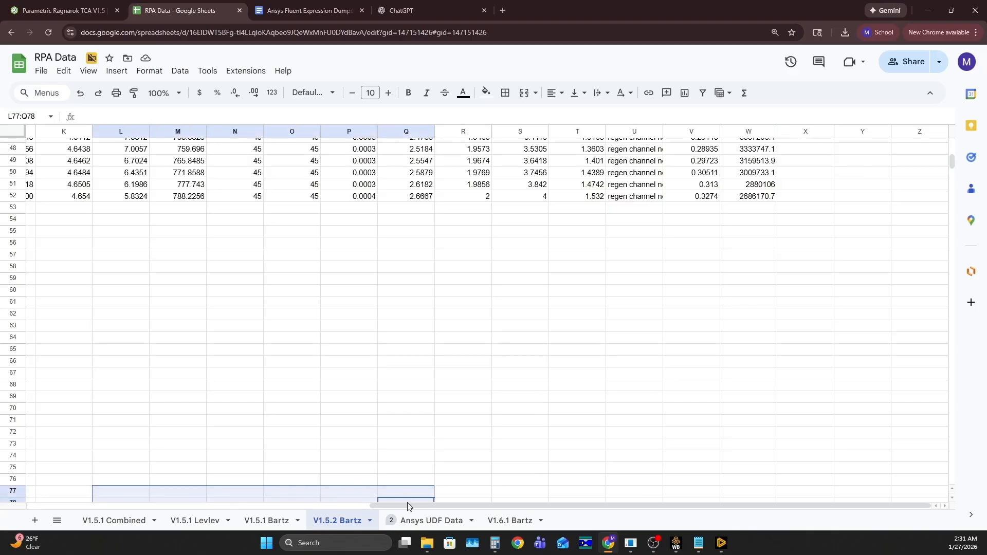
{"action": "left_click_drag", "start_coordinate": [408, 505], "coordinate": [65, 504]}
{"action": "scroll", "coordinate": [136, 381], "scroll_direction": "up", "scroll_amount": 4}
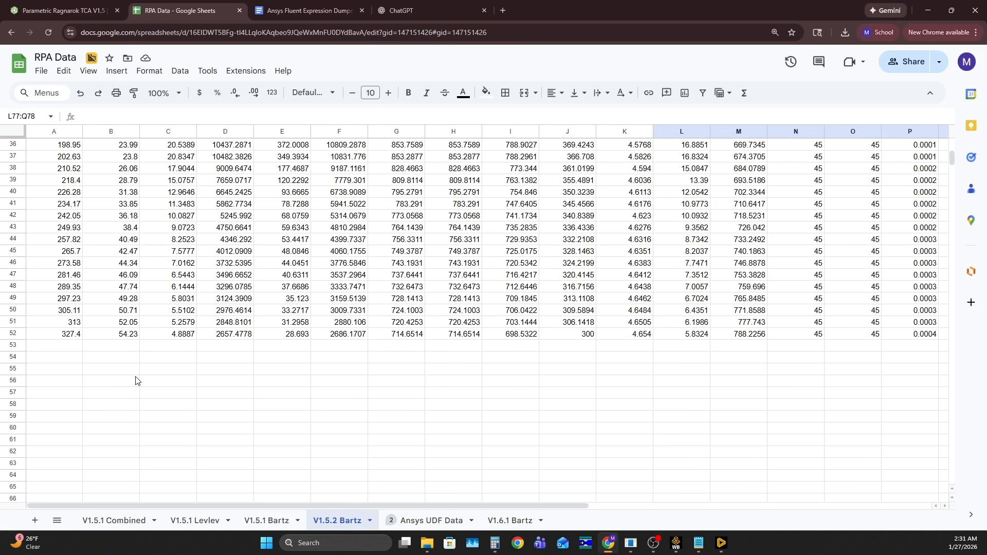
{"action": "left_click", "coordinate": [70, 335]}
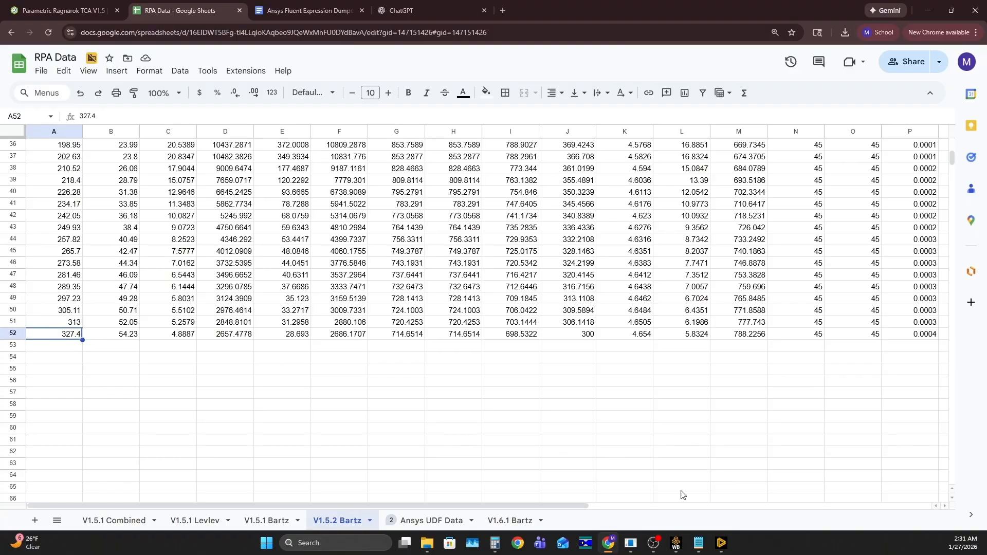
- Inspect the chamber's port end against the origin in Ansys Discovery and recheck the last column A value in the RPA Data spreadsheet
{"action": "left_click", "coordinate": [722, 543]}
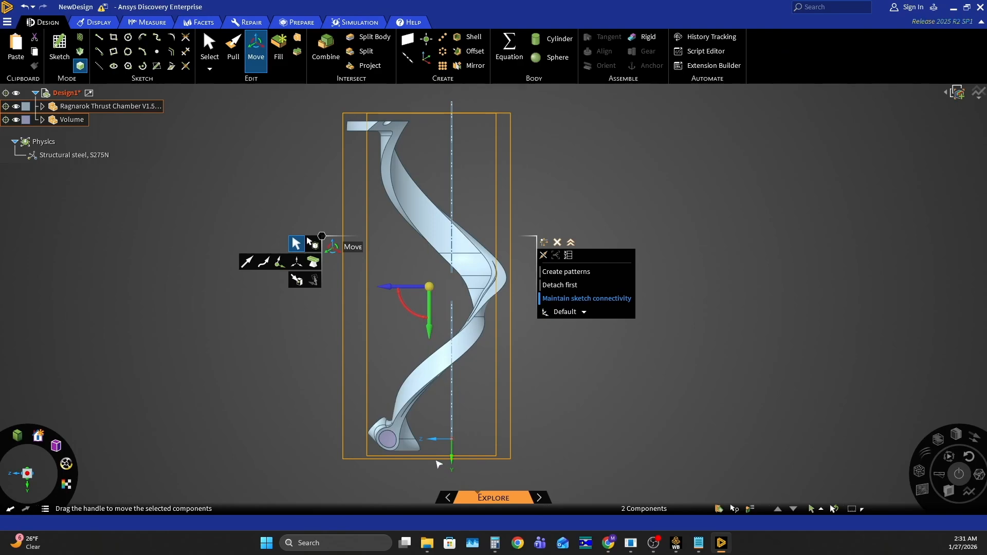
{"action": "scroll", "coordinate": [435, 460], "scroll_direction": "up", "scroll_amount": 5}
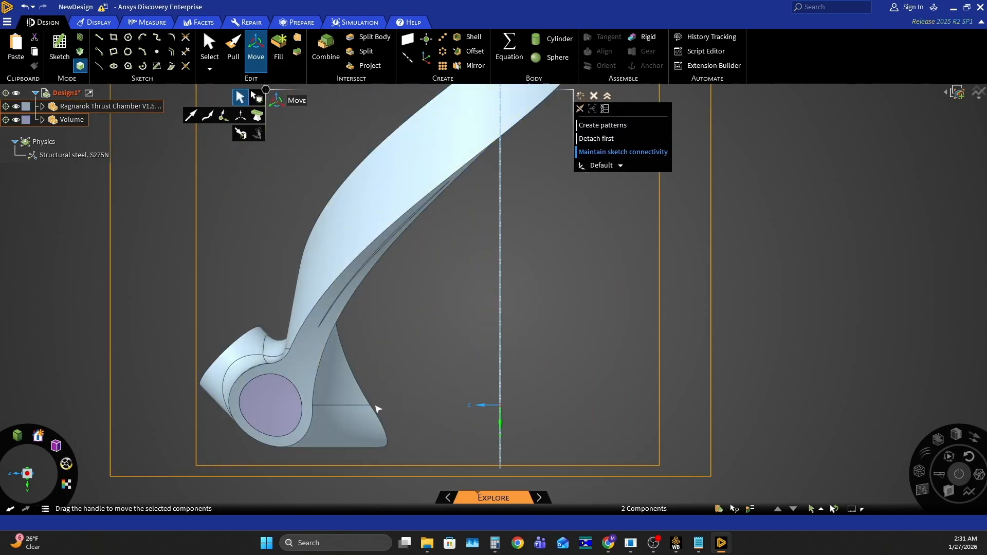
{"action": "scroll", "coordinate": [420, 443], "scroll_direction": "down", "scroll_amount": 5}
{"action": "left_click", "coordinate": [608, 542]}
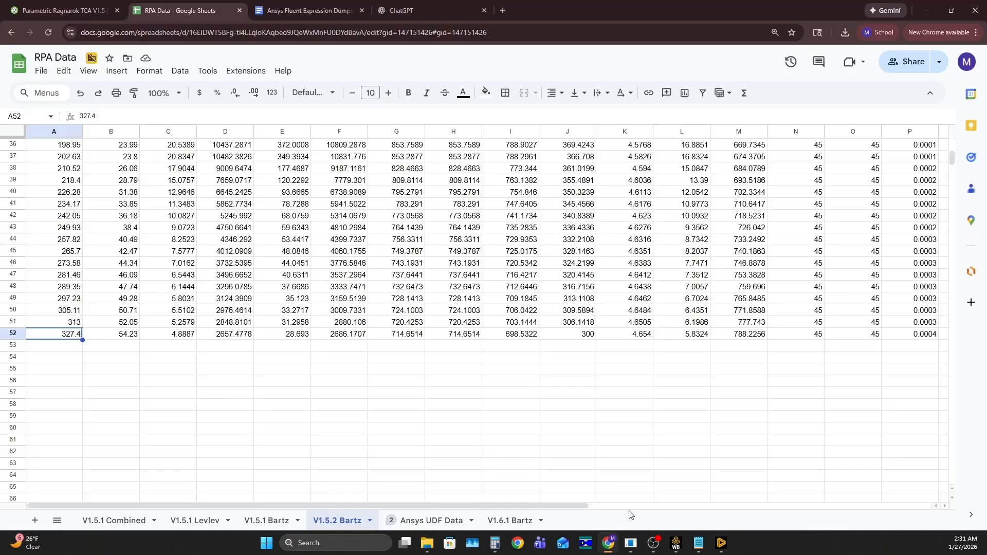
- Switch to Ansys Discovery and move the thrust chamber and Volume components together 327.4 mm along the positive Y axis
{"action": "mouse_move", "coordinate": [727, 548]}
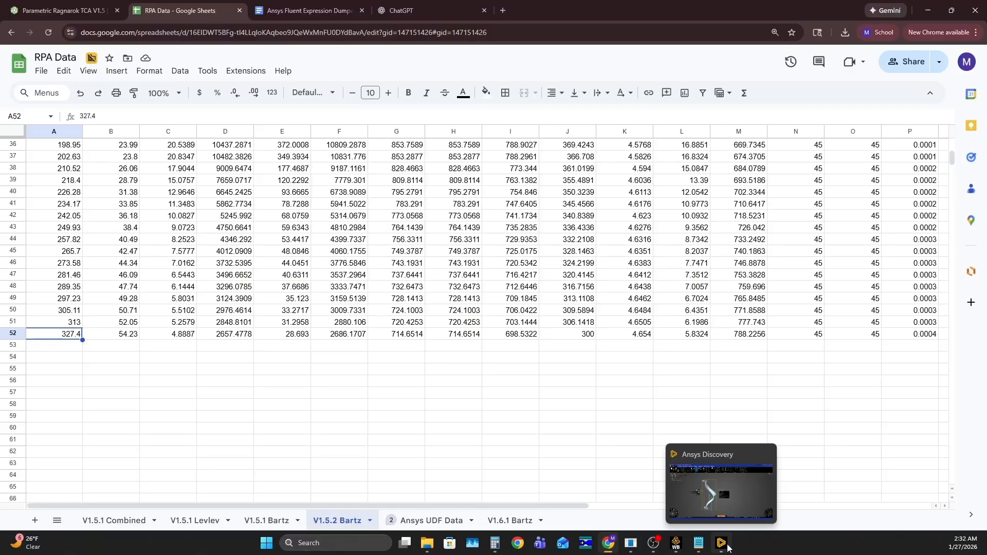
{"action": "left_click", "coordinate": [728, 547]}
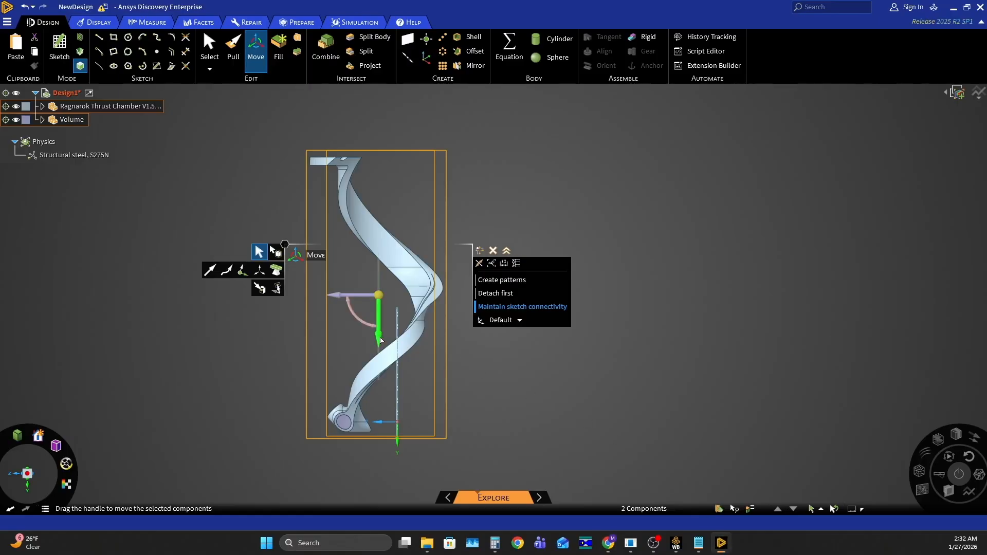
{"action": "left_click_drag", "start_coordinate": [379, 337], "coordinate": [379, 345]}
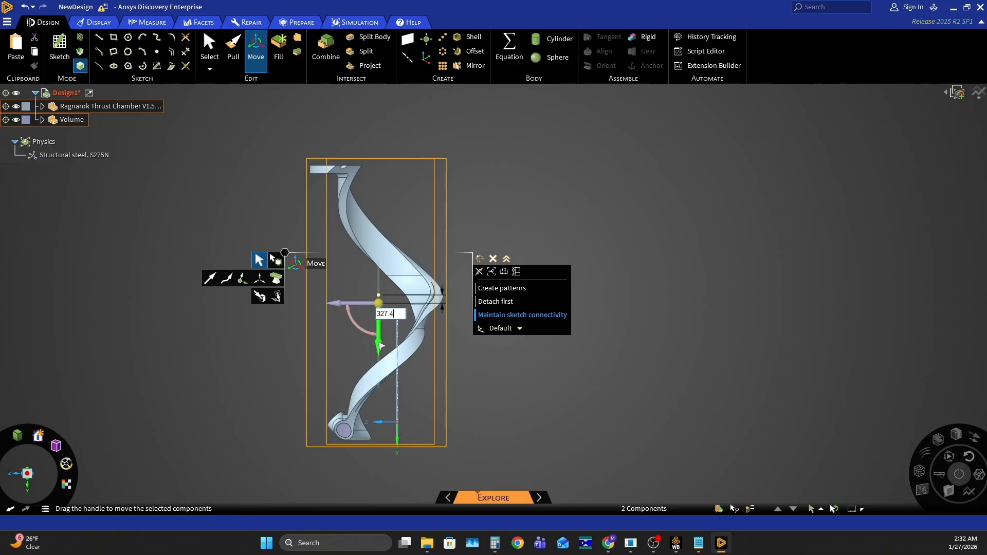
{"action": "key", "text": "Return"}
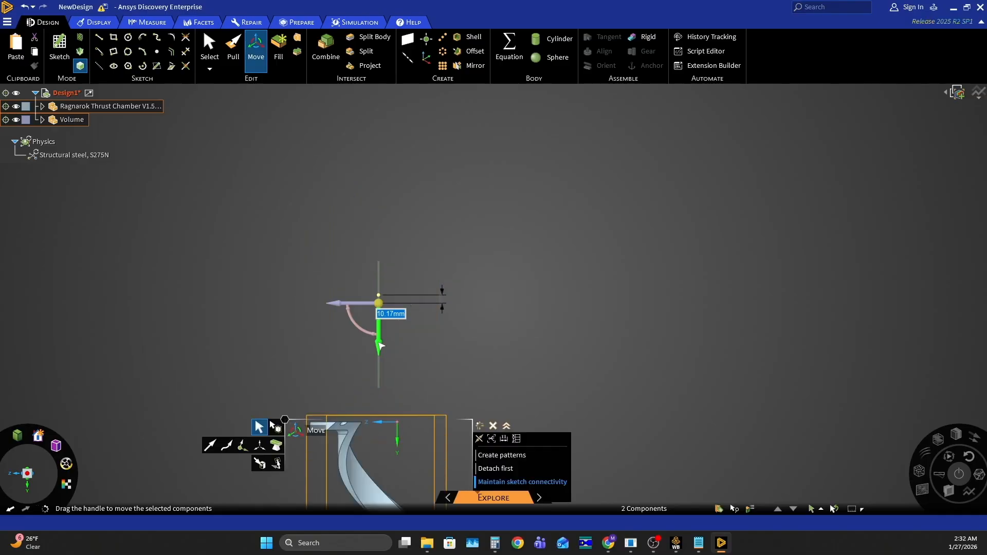
- Clear the selection and examine the moved parts' flanged end relative to the coordinate origin
{"action": "scroll", "coordinate": [380, 346], "scroll_direction": "down", "scroll_amount": 3}
{"action": "scroll", "coordinate": [383, 243], "scroll_direction": "up", "scroll_amount": 3}
{"action": "scroll", "coordinate": [408, 271], "scroll_direction": "down", "scroll_amount": 6}
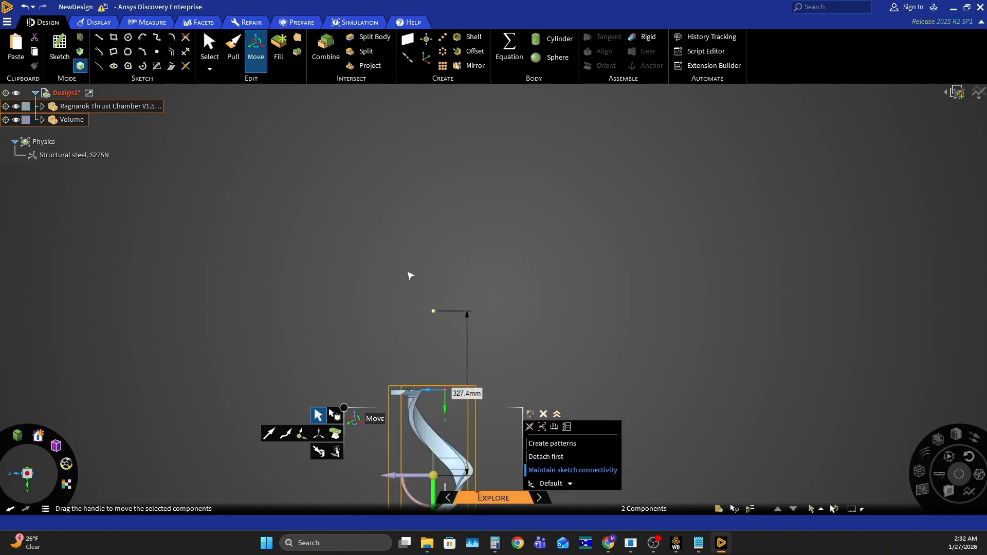
{"action": "scroll", "coordinate": [413, 357], "scroll_direction": "up", "scroll_amount": 5}
{"action": "scroll", "coordinate": [446, 286], "scroll_direction": "up", "scroll_amount": 3}
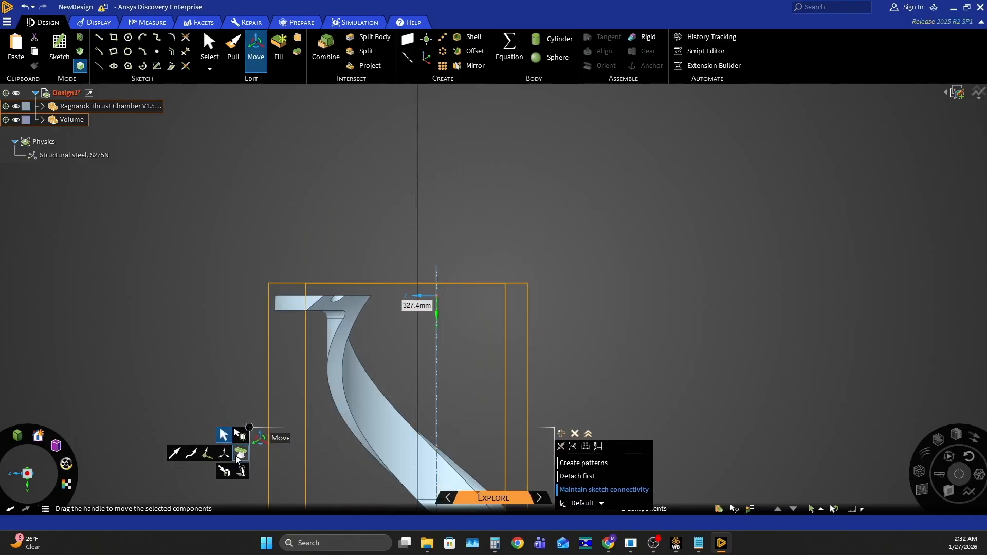
{"action": "left_click", "coordinate": [227, 364]}
{"action": "scroll", "coordinate": [411, 298], "scroll_direction": "up", "scroll_amount": 5}
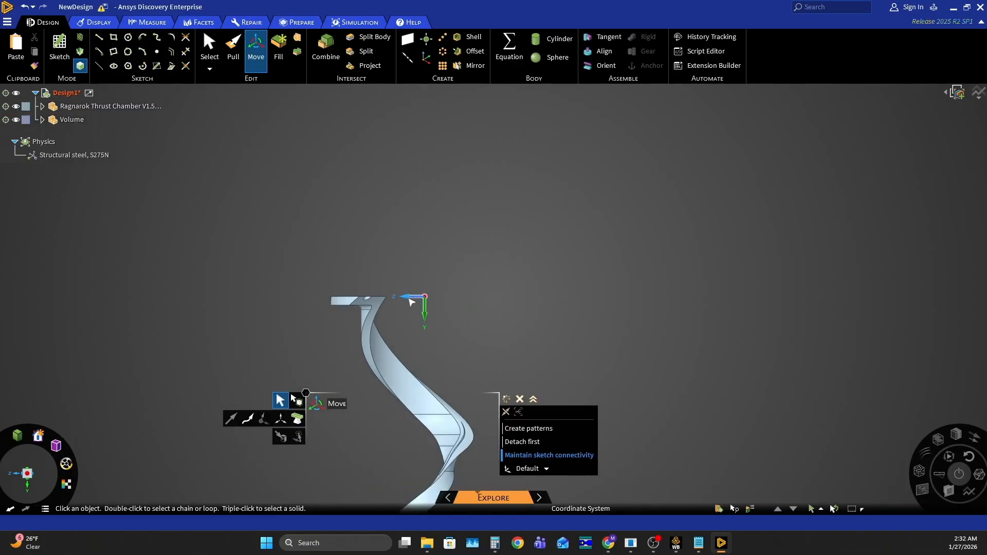
{"action": "scroll", "coordinate": [413, 295], "scroll_direction": "up", "scroll_amount": 1}
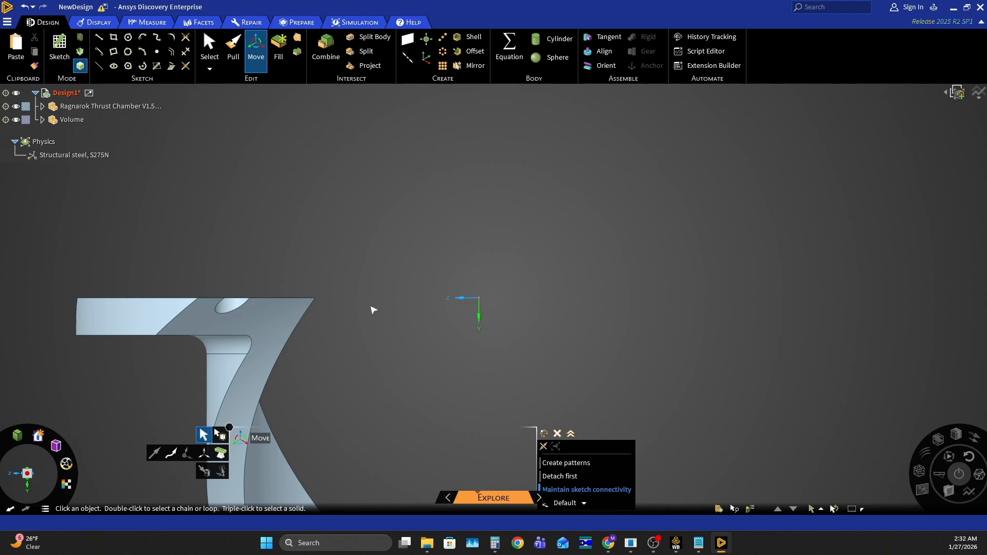
{"action": "scroll", "coordinate": [403, 276], "scroll_direction": "down", "scroll_amount": 7}
{"action": "scroll", "coordinate": [406, 391], "scroll_direction": "up", "scroll_amount": 1}
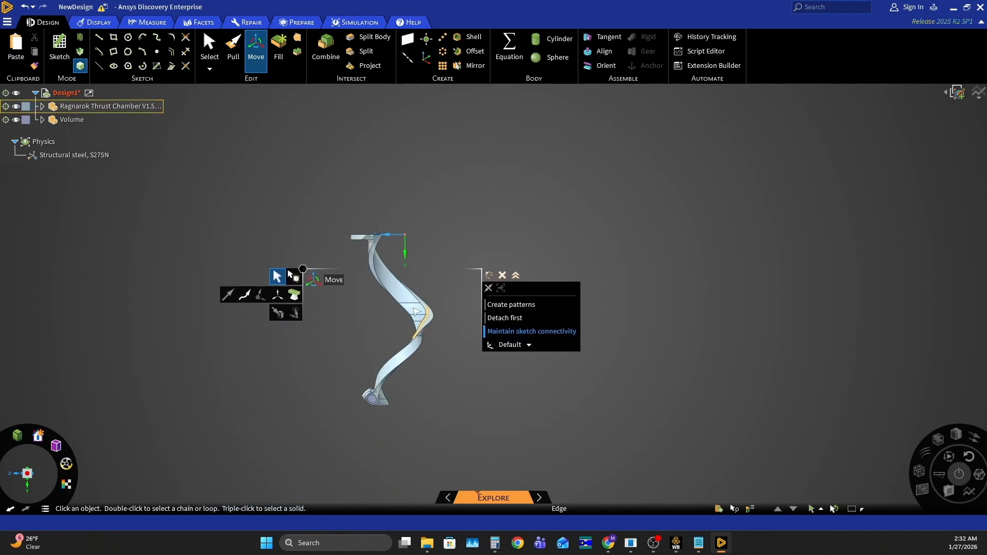
{"action": "middle_click_drag", "start_coordinate": [401, 400], "coordinate": [341, 391]}
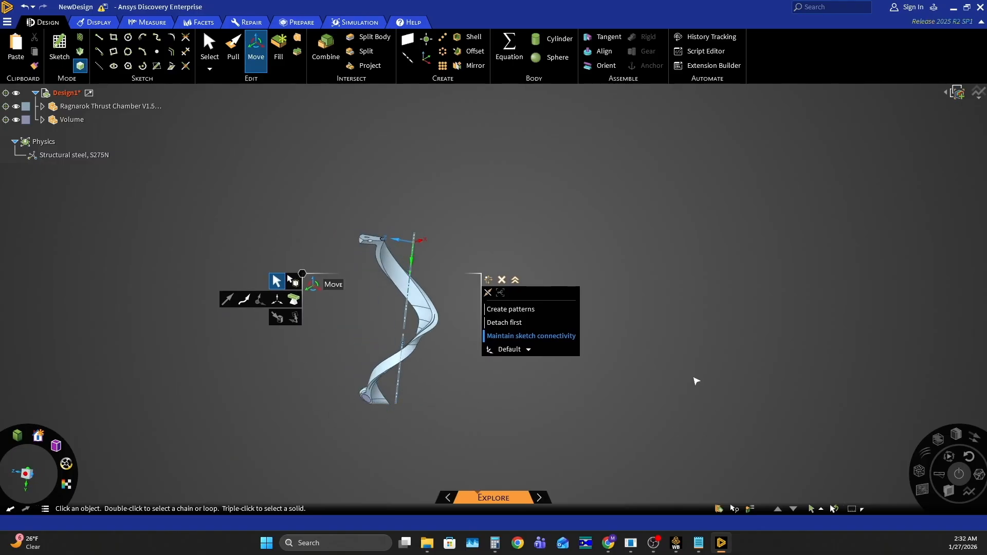
- Switch to the Ragnarok V1.5.2 Workbench project and open the Mesh cell of Fluid Flow (Fluent) system B
{"action": "mouse_move", "coordinate": [680, 547]}
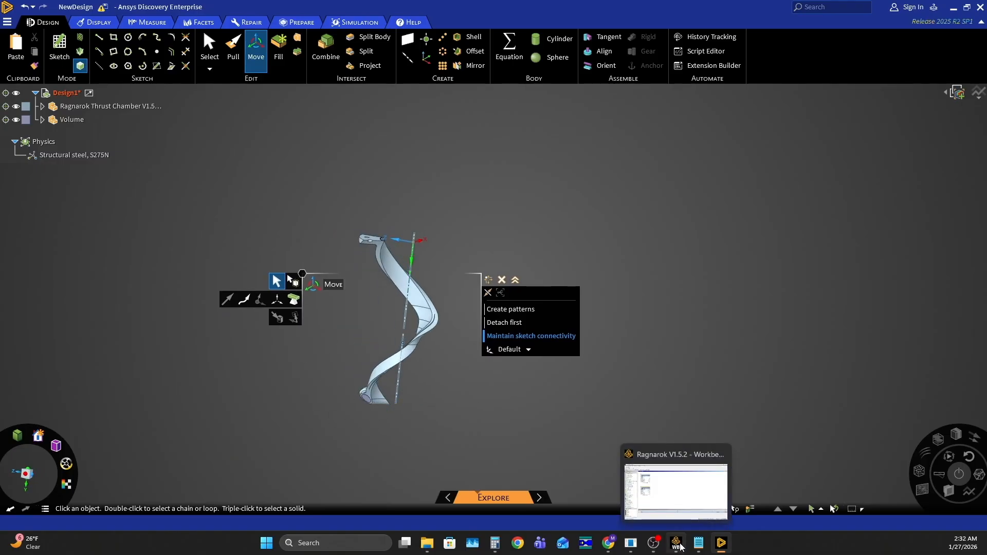
{"action": "left_click", "coordinate": [680, 546]}
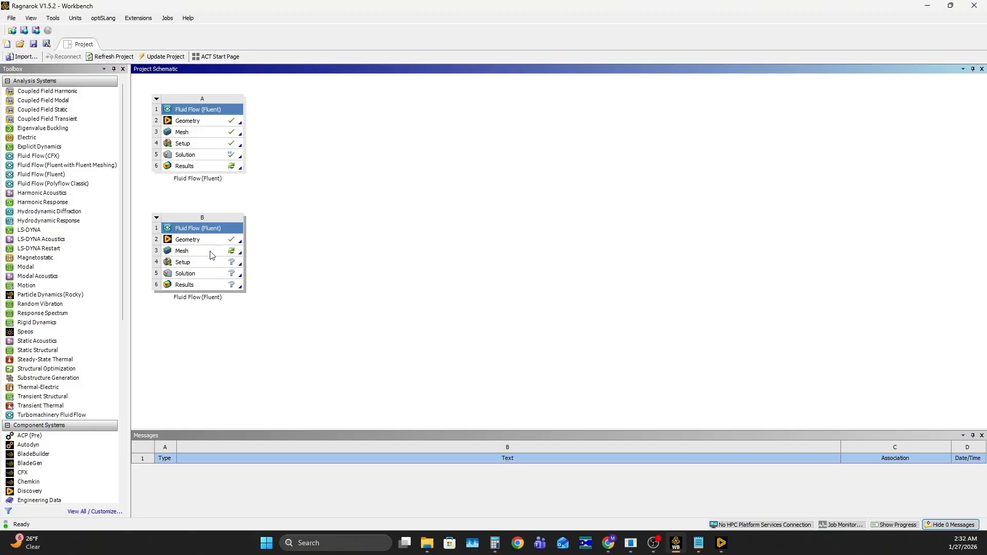
{"action": "double_click", "coordinate": [188, 252]}
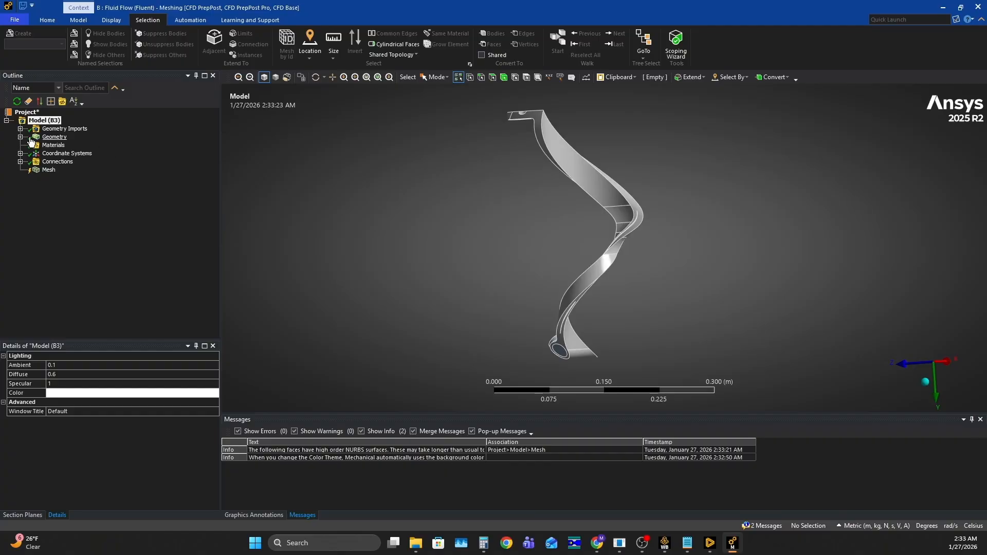
- Create a named selection called Solid Volume from the Ragnarok Thrust Chamber V1.5.2 Regen Channels body
{"action": "left_click", "coordinate": [22, 136]}
{"action": "right_click", "coordinate": [72, 145]}
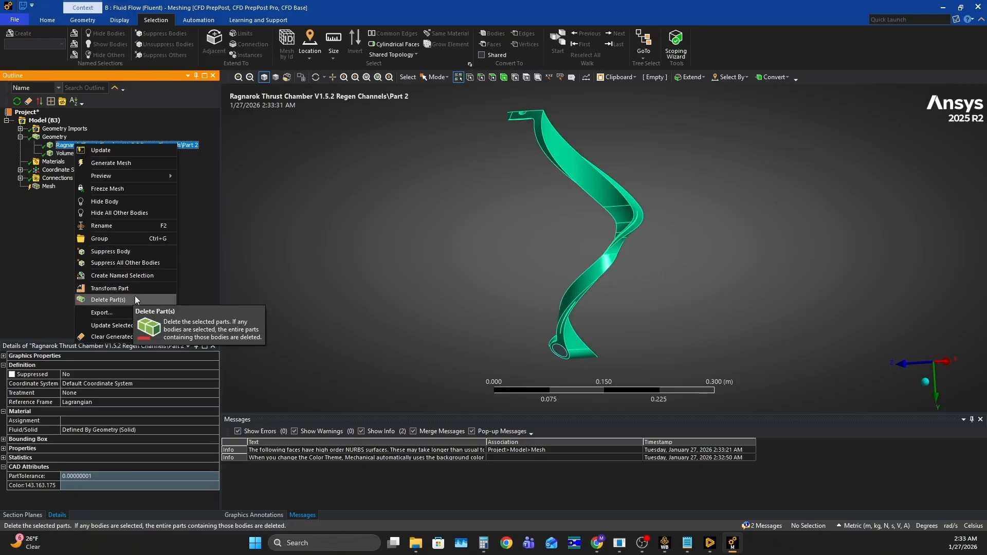
{"action": "right_click", "coordinate": [66, 147]}
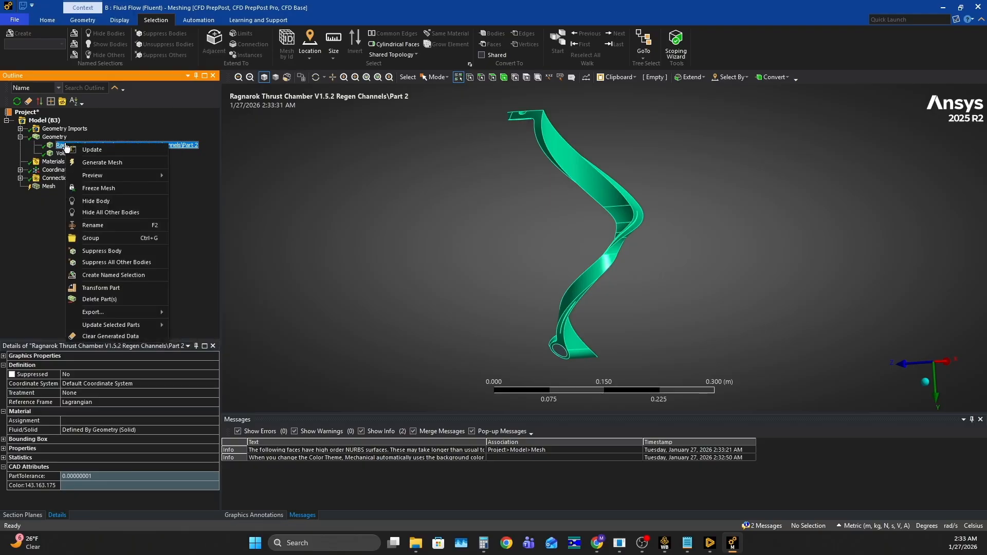
{"action": "left_click", "coordinate": [124, 275]}
{"action": "type", "text": "Solid Vol"}
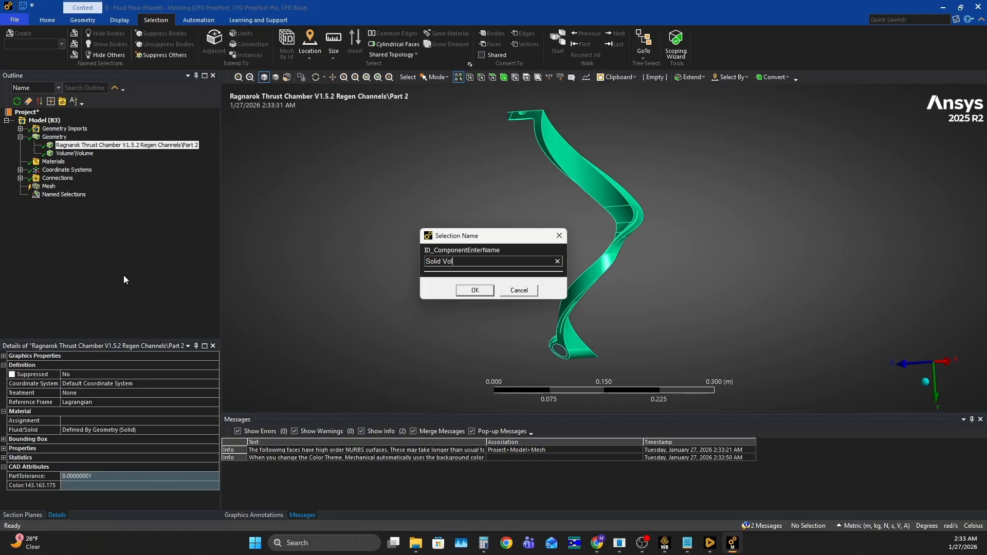
{"action": "type", "text": "ume"}
{"action": "left_click", "coordinate": [474, 291]}
- Create a named selection that identifies the Volume body as the fluid volume
{"action": "right_click", "coordinate": [76, 154]}
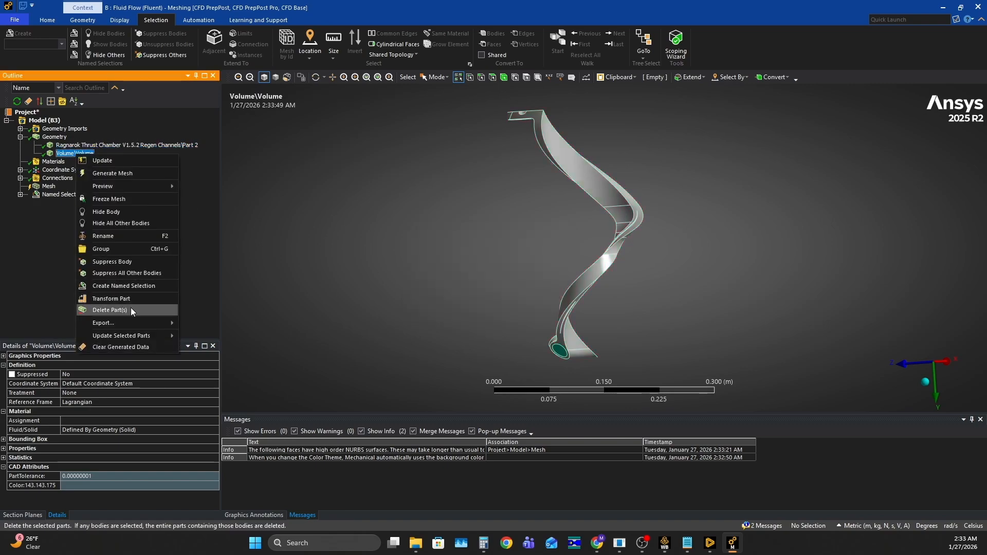
{"action": "left_click", "coordinate": [128, 283]}
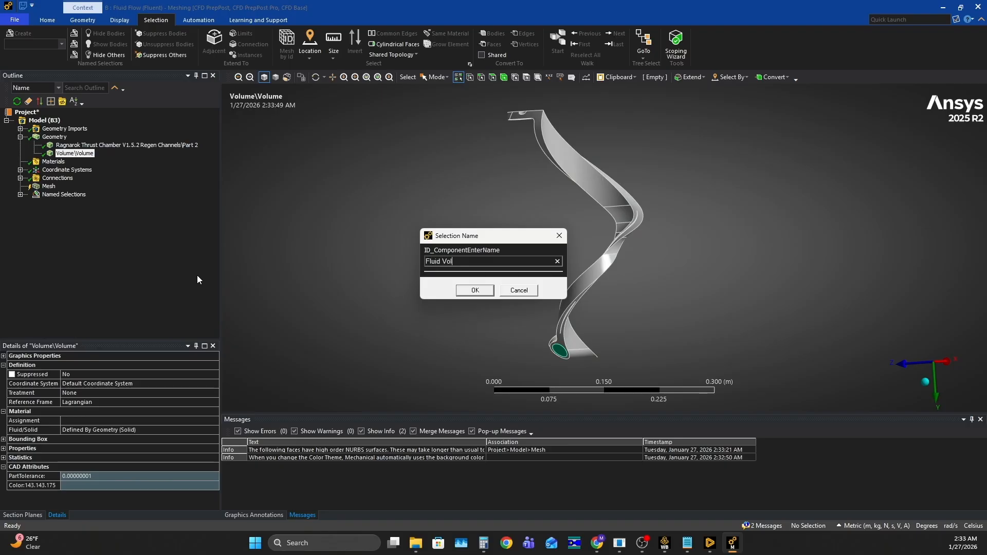
{"action": "left_click", "coordinate": [475, 291]}
- Create a named selection called Inlet from the circular fluid face in the chamber's port
{"action": "middle_click_drag", "start_coordinate": [480, 291], "coordinate": [555, 272]}
{"action": "scroll", "coordinate": [570, 344], "scroll_direction": "up", "scroll_amount": 3}
{"action": "scroll", "coordinate": [517, 279], "scroll_direction": "up", "scroll_amount": 2}
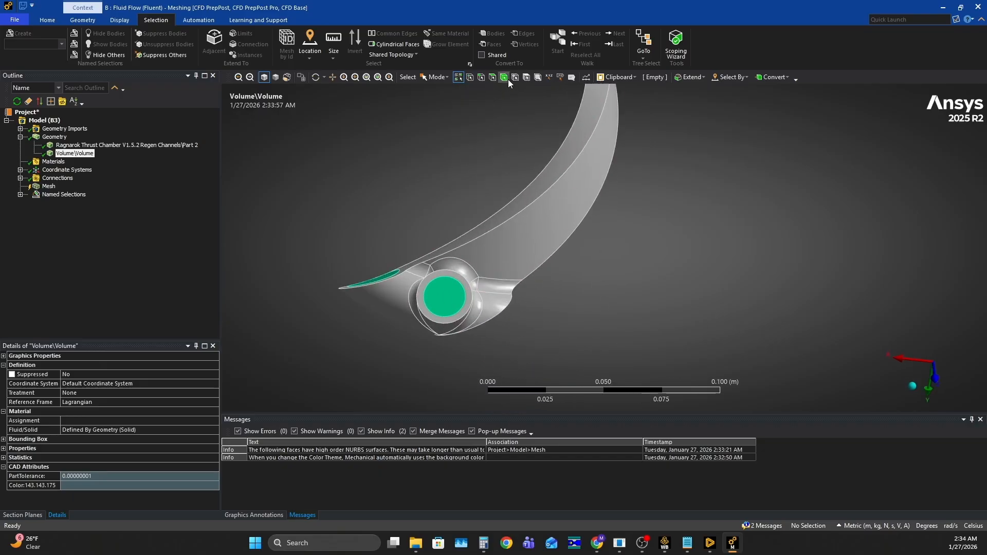
{"action": "left_click", "coordinate": [492, 78]}
{"action": "left_click", "coordinate": [435, 296]}
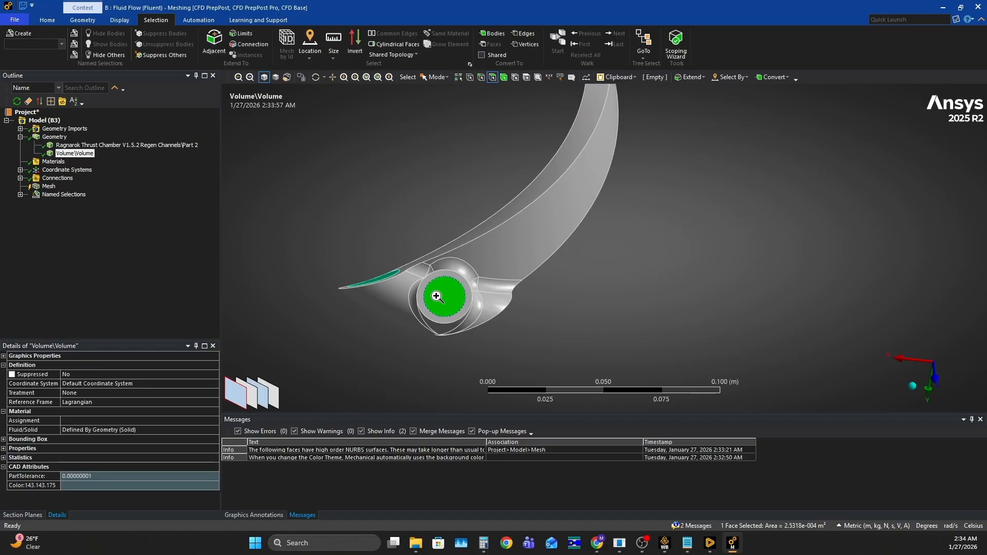
{"action": "right_click", "coordinate": [437, 298]}
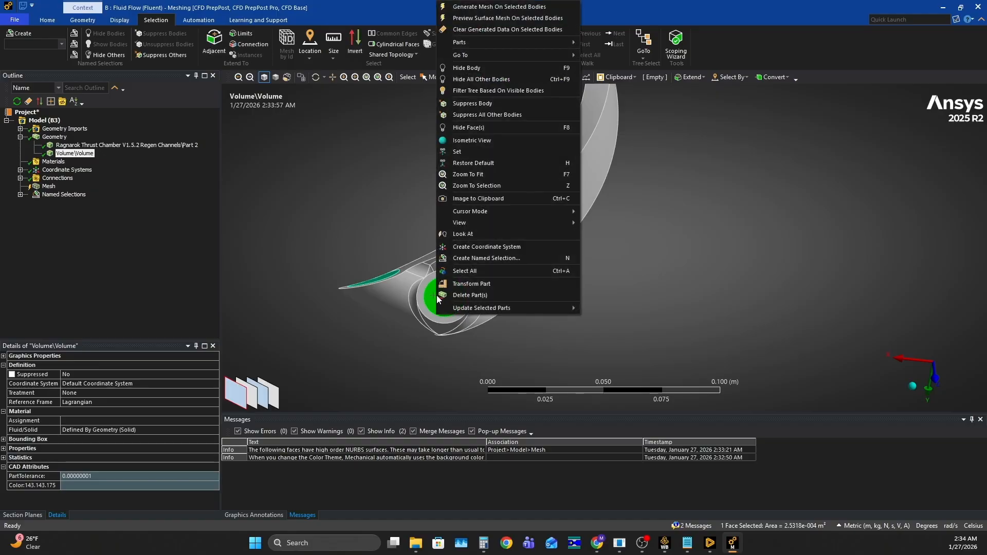
{"action": "left_click", "coordinate": [483, 259]}
{"action": "type", "text": "Inelt"}
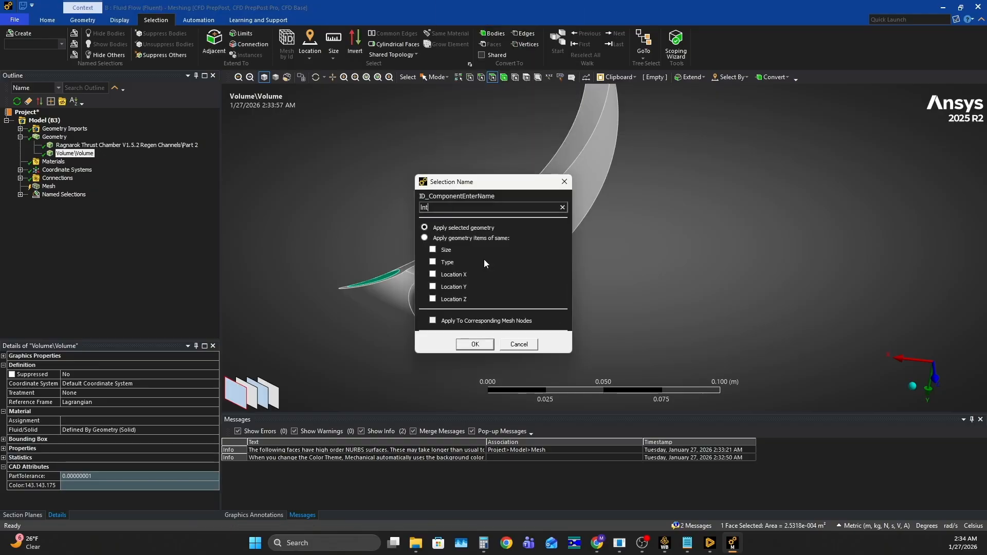
{"action": "key", "text": "BackSpace"}
{"action": "key", "text": "BackSpace"}
{"action": "key", "text": "BackSpace"}
{"action": "type", "text": "let"}
{"action": "left_click", "coordinate": [475, 344]}
- Create a named selection called Outlet from a small channel end face on the flange, applied to all geometry items of the same size
{"action": "mouse_move", "coordinate": [478, 347]}
{"action": "middle_mouse_down"}
{"action": "mouse_move", "coordinate": [568, 276]}
{"action": "mouse_move", "coordinate": [593, 203]}
{"action": "mouse_move", "coordinate": [532, 352]}
{"action": "middle_mouse_up"}
{"action": "scroll", "coordinate": [591, 205], "scroll_direction": "up", "scroll_amount": 6}
{"action": "scroll", "coordinate": [492, 246], "scroll_direction": "up", "scroll_amount": 2}
{"action": "middle_click_drag", "start_coordinate": [652, 238], "coordinate": [726, 218], "text": "ctrl"}
{"action": "middle_click_drag", "start_coordinate": [533, 242], "coordinate": [513, 238]}
{"action": "left_click", "coordinate": [493, 224]}
{"action": "right_click", "coordinate": [494, 224]}
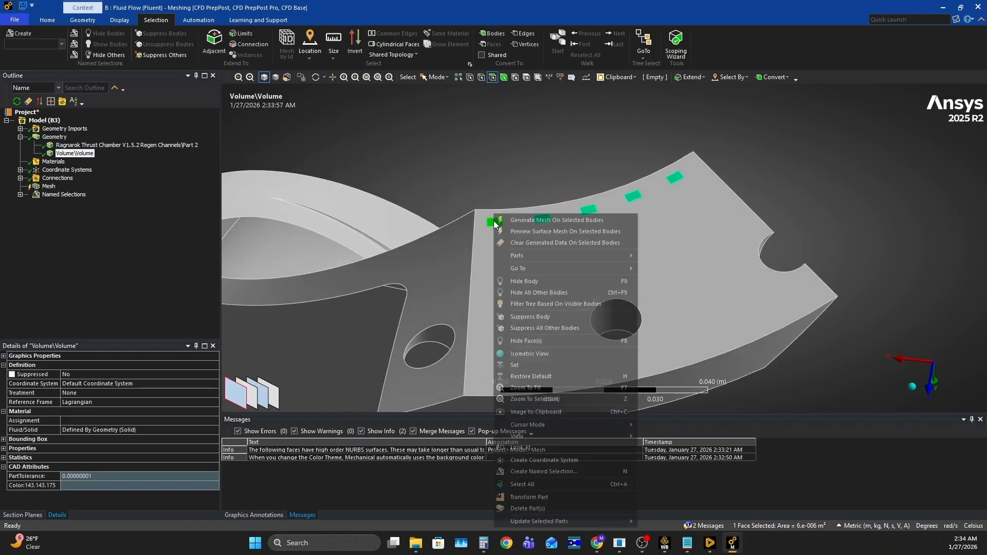
{"action": "left_click", "coordinate": [559, 473]}
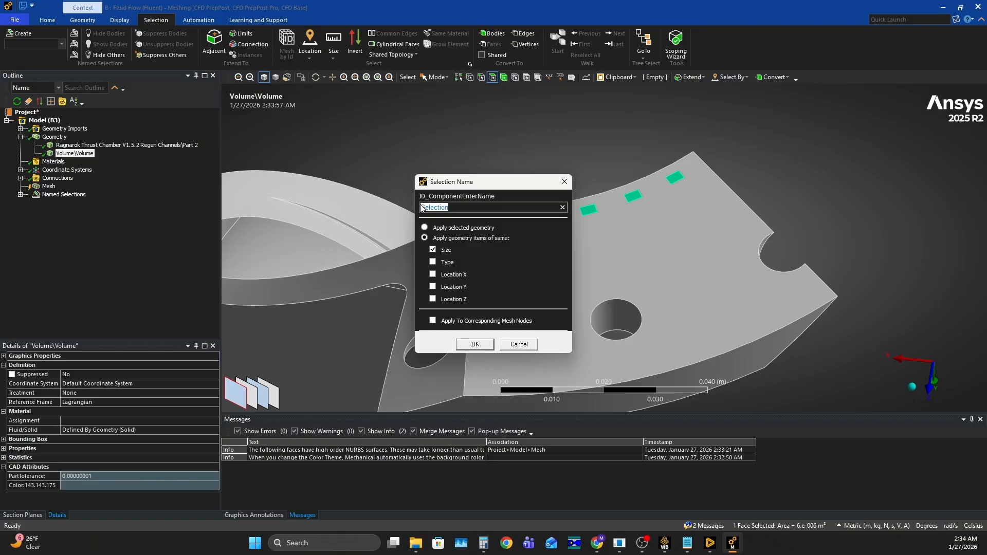
{"action": "left_click", "coordinate": [475, 344]}
- Select the six inner wall faces along the thrust chamber segment and create a named selection called Chamber Walls
{"action": "scroll", "coordinate": [591, 221], "scroll_direction": "down", "scroll_amount": 5}
{"action": "middle_click_drag", "start_coordinate": [602, 221], "coordinate": [580, 229]}
{"action": "scroll", "coordinate": [684, 164], "scroll_direction": "up", "scroll_amount": 3}
{"action": "left_click", "coordinate": [499, 190]}
{"action": "middle_click_drag", "start_coordinate": [514, 211], "coordinate": [645, 252]}
{"action": "left_click", "coordinate": [572, 272], "text": "ctrl"}
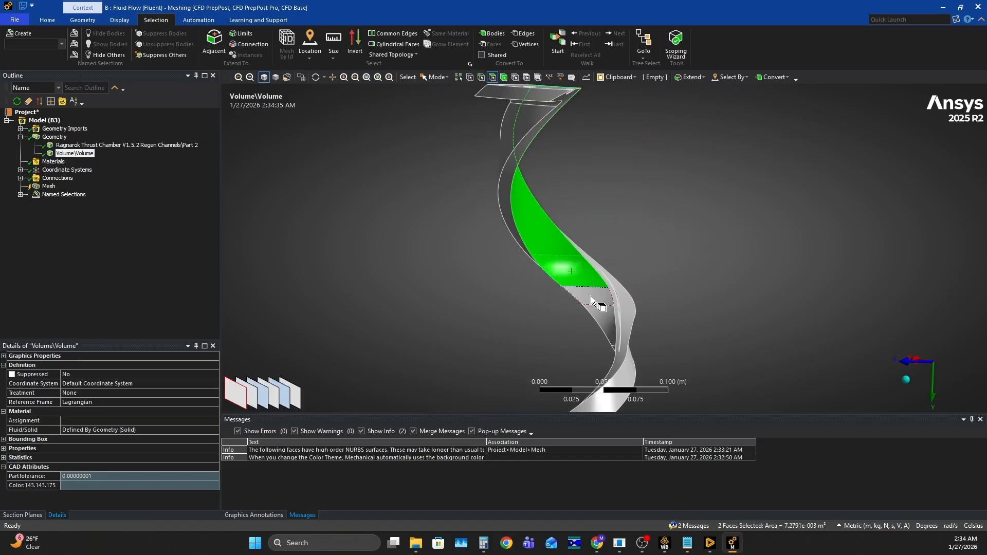
{"action": "middle_click_drag", "start_coordinate": [602, 315], "coordinate": [613, 163]}
{"action": "scroll", "coordinate": [545, 193], "scroll_direction": "up", "scroll_amount": 4}
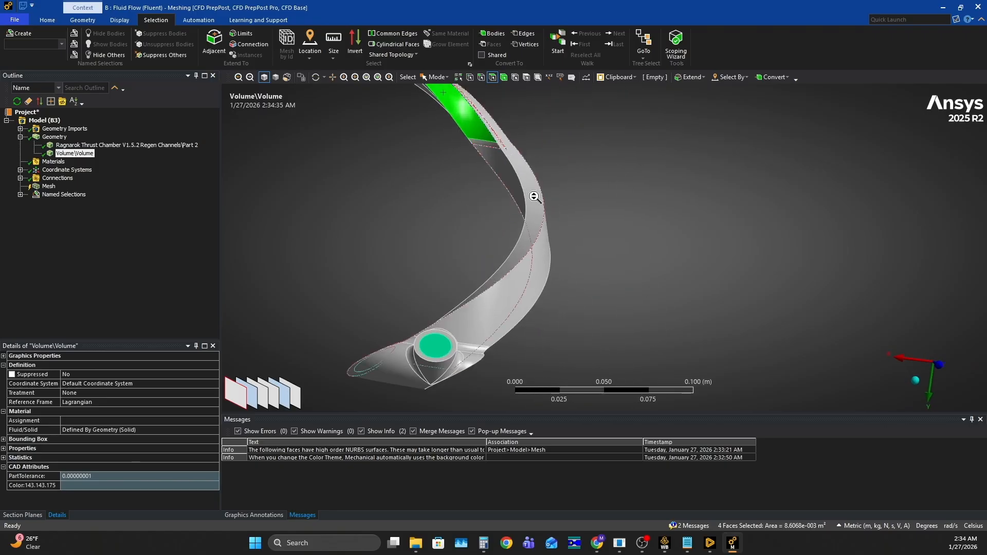
{"action": "left_click", "coordinate": [465, 125], "text": "ctrl"}
{"action": "left_click", "coordinate": [474, 147], "text": "ctrl"}
{"action": "middle_click_drag", "start_coordinate": [476, 158], "coordinate": [503, 198]}
{"action": "right_click", "coordinate": [476, 186]}
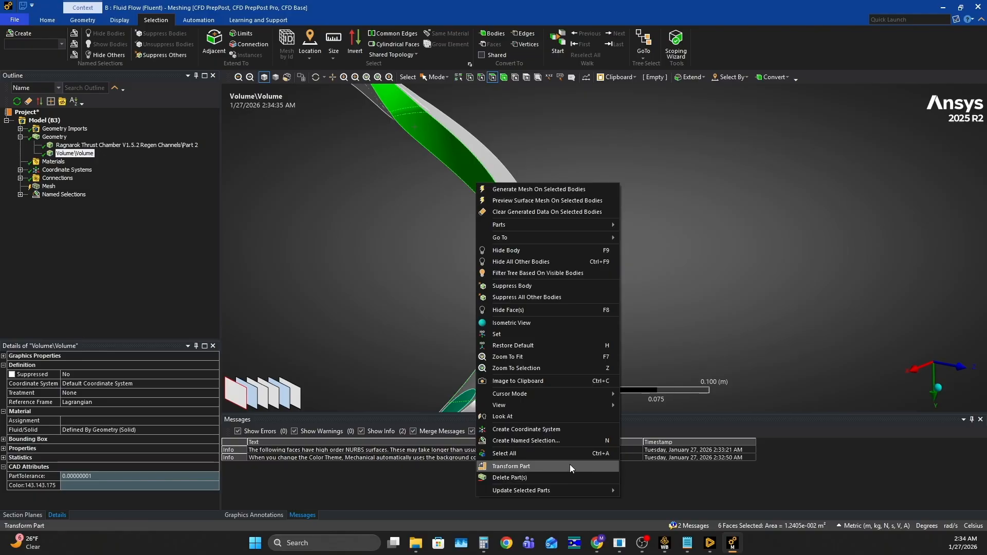
{"action": "left_click", "coordinate": [523, 441]}
{"action": "type", "text": "Chamber Walls"}
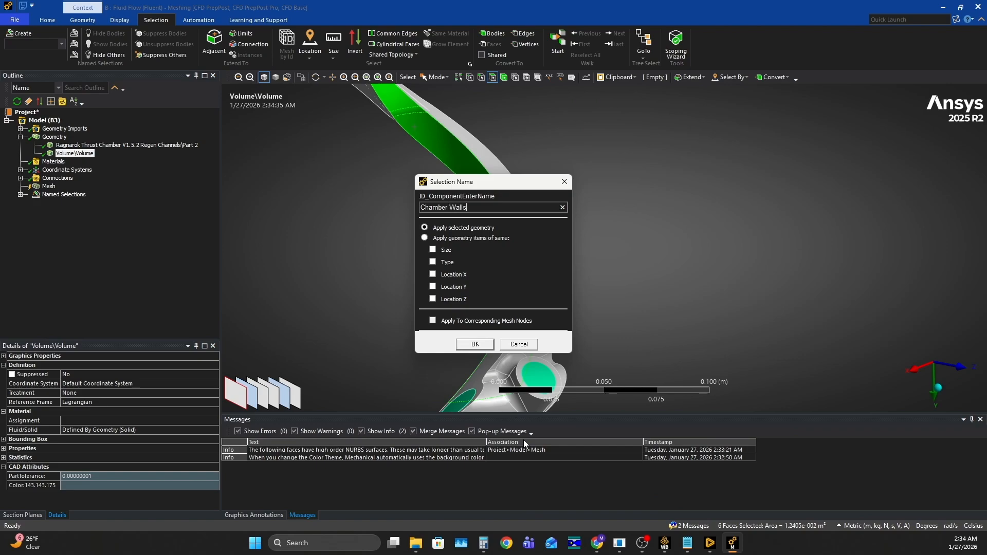
{"action": "left_click", "coordinate": [475, 345]}
- Hide the Ragnarok Thrust Chamber body so only the fluid volume is displayed
{"action": "middle_click_drag", "start_coordinate": [591, 303], "coordinate": [556, 246]}
{"action": "left_click", "coordinate": [74, 152]}
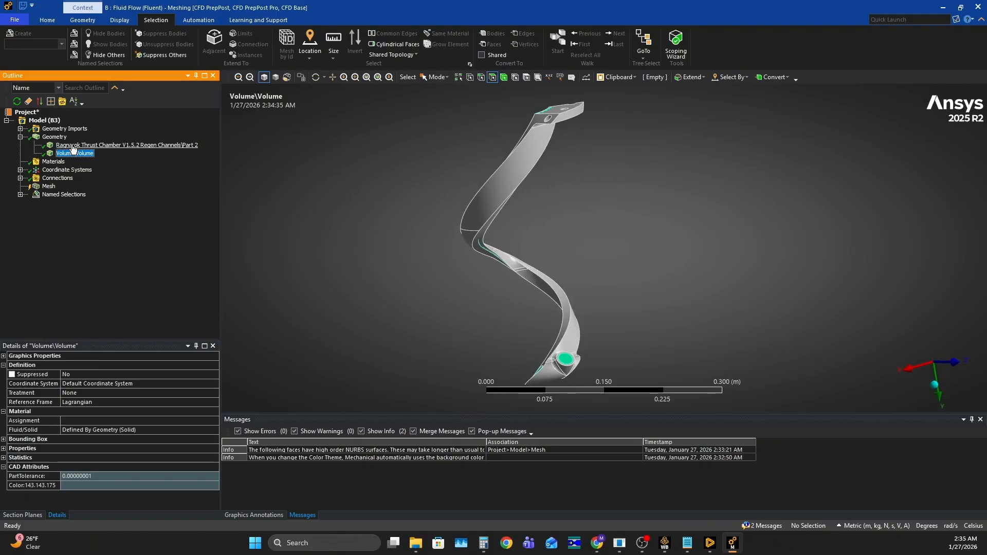
{"action": "left_click", "coordinate": [73, 147]}
{"action": "right_click", "coordinate": [72, 146]}
{"action": "left_click", "coordinate": [124, 206]}
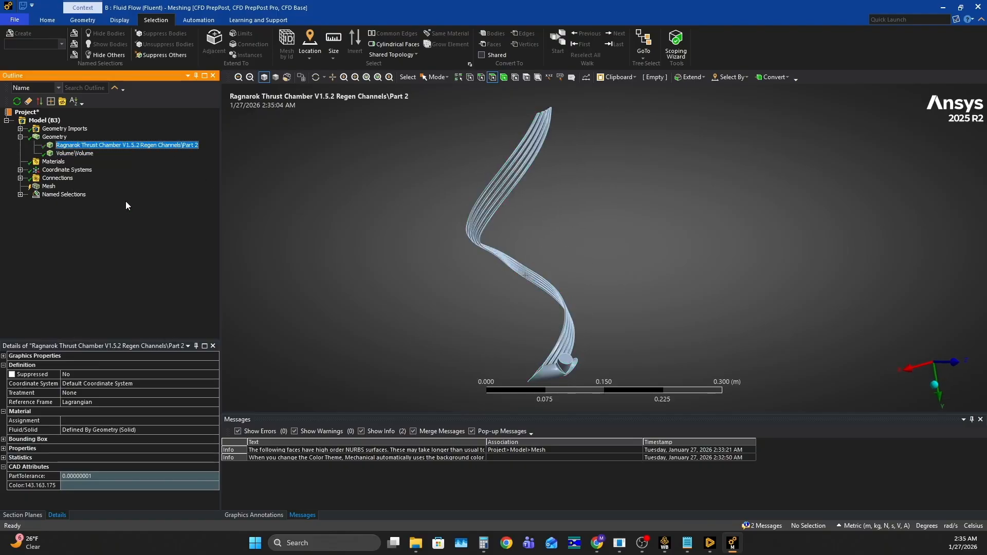
- Create a named selection called Regen Channel Walls from the four long faces of one coolant channel, applied to all geometry items of the same size
{"action": "scroll", "coordinate": [573, 212], "scroll_direction": "up", "scroll_amount": 5}
{"action": "middle_click_drag", "start_coordinate": [639, 229], "coordinate": [788, 232]}
{"action": "scroll", "coordinate": [766, 196], "scroll_direction": "up", "scroll_amount": 5}
{"action": "left_click", "coordinate": [617, 207]}
{"action": "left_click", "coordinate": [632, 208], "text": "ctrl"}
{"action": "middle_click_drag", "start_coordinate": [649, 209], "coordinate": [403, 189]}
{"action": "scroll", "coordinate": [679, 250], "scroll_direction": "down", "scroll_amount": 2}
{"action": "scroll", "coordinate": [679, 249], "scroll_direction": "down", "scroll_amount": 7}
{"action": "middle_click_drag", "start_coordinate": [465, 209], "coordinate": [710, 226], "text": "ctrl"}
{"action": "middle_click_drag", "start_coordinate": [581, 216], "coordinate": [643, 214]}
{"action": "scroll", "coordinate": [643, 214], "scroll_direction": "up", "scroll_amount": 4}
{"action": "middle_click_drag", "start_coordinate": [838, 196], "coordinate": [547, 211], "text": "ctrl"}
{"action": "scroll", "coordinate": [547, 211], "scroll_direction": "up", "scroll_amount": 3}
{"action": "left_click", "coordinate": [449, 201], "text": "ctrl"}
{"action": "left_click", "coordinate": [441, 205], "text": "ctrl"}
{"action": "middle_click_drag", "start_coordinate": [440, 205], "coordinate": [679, 216]}
{"action": "right_click", "coordinate": [425, 193]}
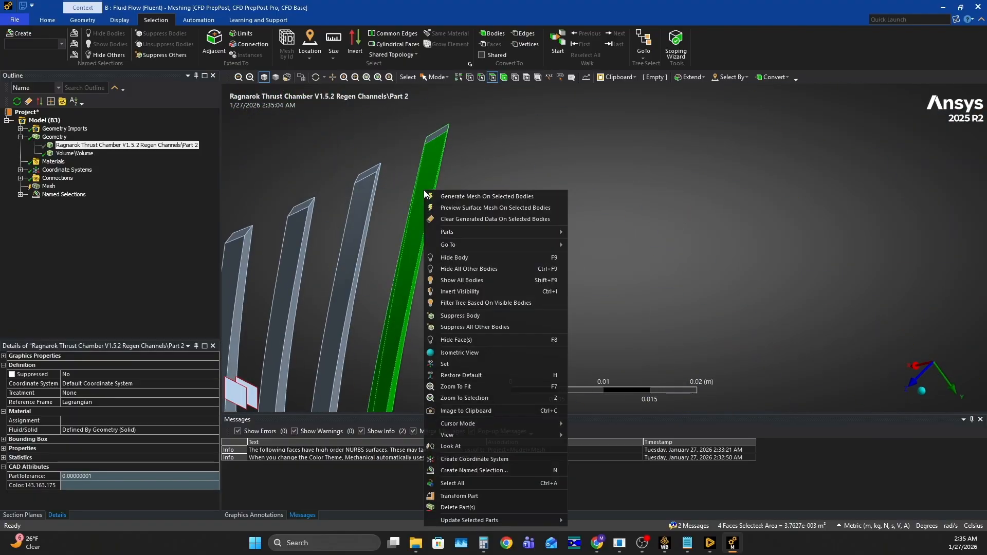
{"action": "left_click", "coordinate": [482, 470]}
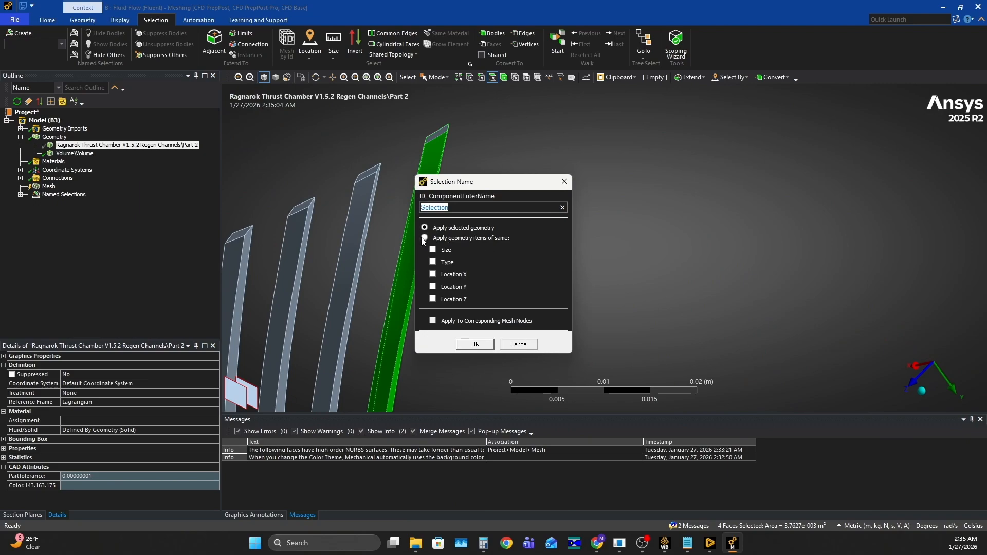
{"action": "left_click_drag", "start_coordinate": [458, 208], "coordinate": [428, 206]}
{"action": "type", "text": "Regen Channel Walls"}
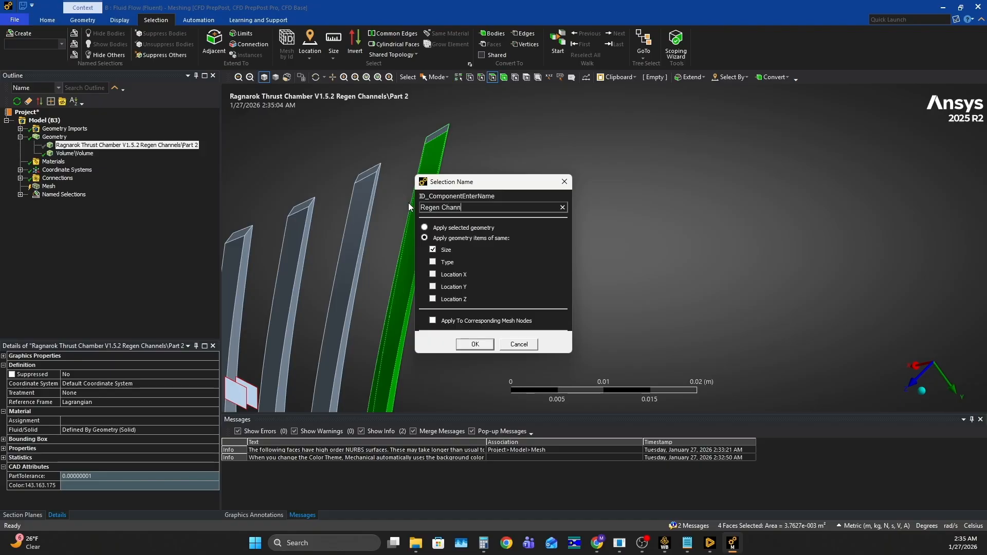
{"action": "left_click", "coordinate": [486, 342]}
- Review the Inlet, Outlet, Chamber Walls and Regen Channel Walls named selections on the coolant volume
{"action": "scroll", "coordinate": [516, 299], "scroll_direction": "down", "scroll_amount": 5}
{"action": "middle_click_drag", "start_coordinate": [631, 317], "coordinate": [515, 132], "text": "ctrl"}
{"action": "middle_click_drag", "start_coordinate": [546, 283], "coordinate": [524, 275]}
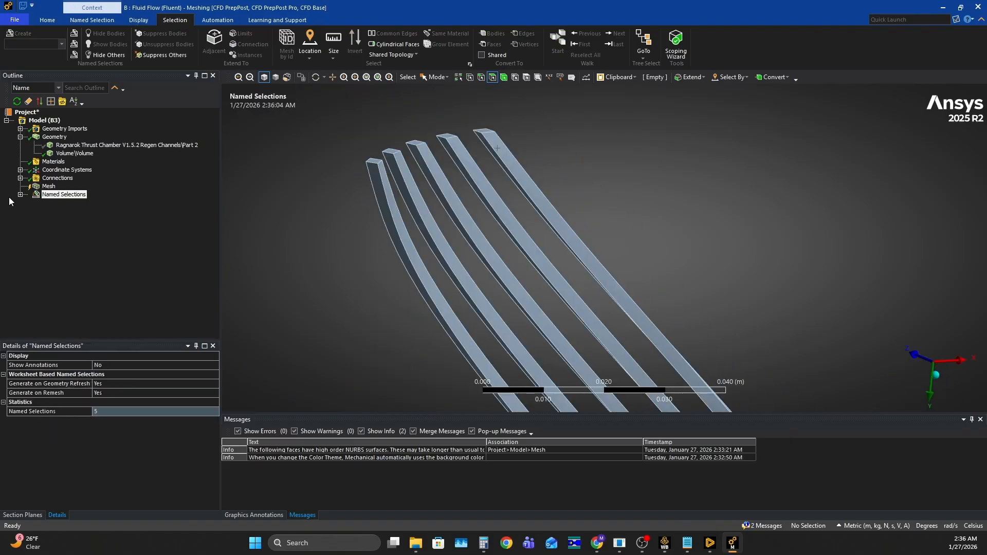
{"action": "left_click", "coordinate": [20, 195]}
{"action": "scroll", "coordinate": [367, 188], "scroll_direction": "down", "scroll_amount": 4}
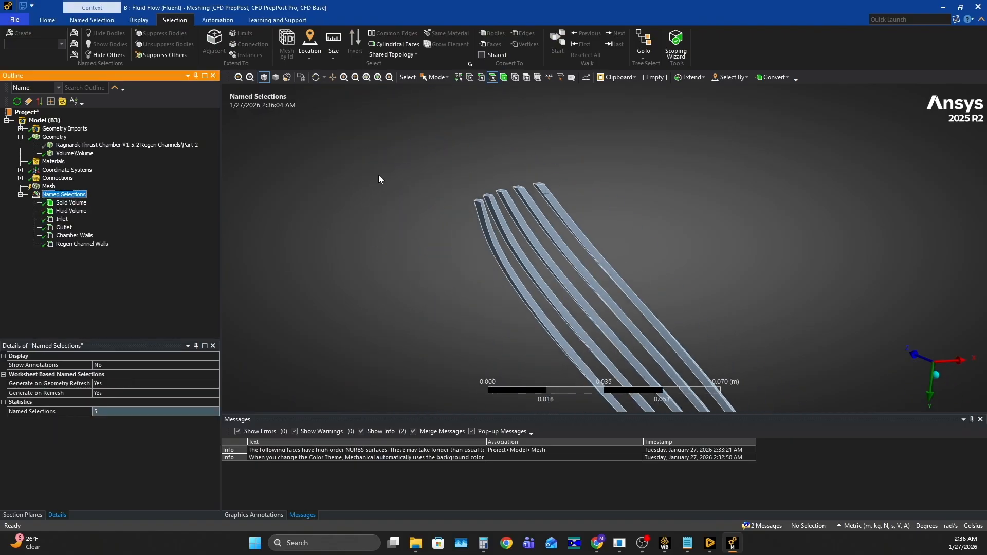
{"action": "scroll", "coordinate": [368, 188], "scroll_direction": "down", "scroll_amount": 4}
{"action": "middle_click_drag", "start_coordinate": [598, 308], "coordinate": [429, 76], "text": "ctrl"}
{"action": "middle_click_drag", "start_coordinate": [521, 257], "coordinate": [595, 142], "text": "ctrl"}
{"action": "middle_click_drag", "start_coordinate": [470, 241], "coordinate": [642, 174]}
{"action": "left_click", "coordinate": [62, 220]}
{"action": "left_click", "coordinate": [67, 229]}
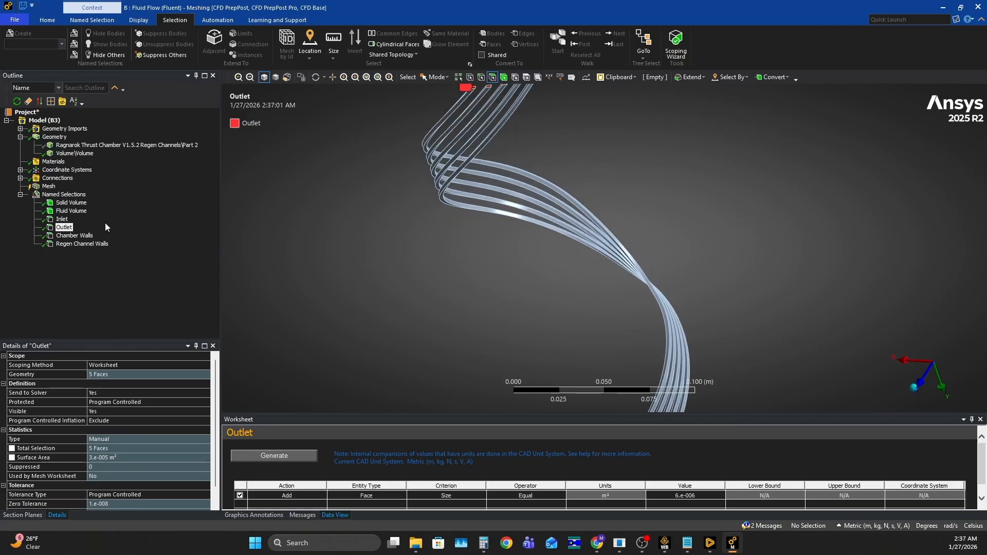
{"action": "left_click", "coordinate": [72, 236]}
{"action": "middle_click_drag", "start_coordinate": [478, 231], "coordinate": [334, 235]}
{"action": "left_click", "coordinate": [77, 243]}
- Show all bodies again and display the Chamber Walls named selection on the full thrust chamber segment
{"action": "right_click", "coordinate": [362, 235]}
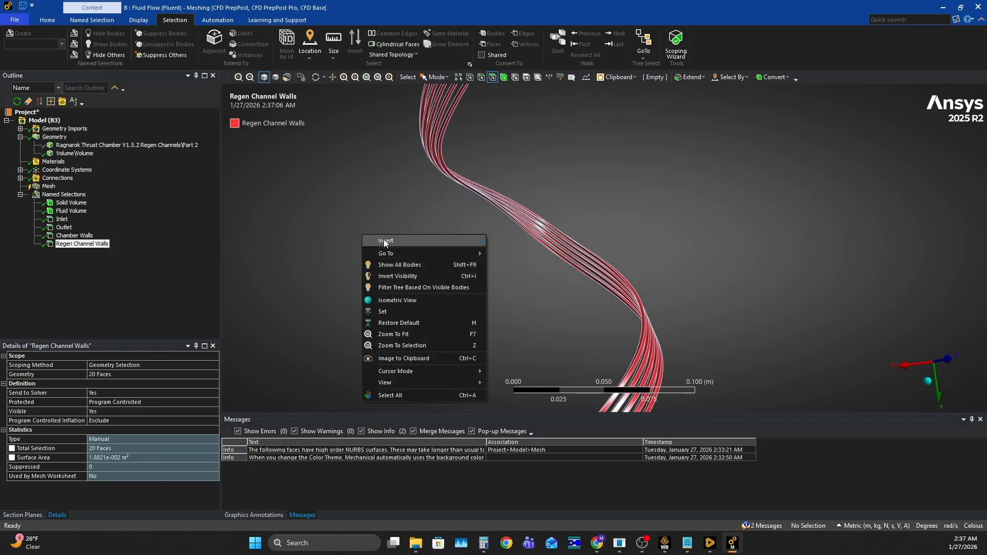
{"action": "left_click", "coordinate": [406, 262]}
{"action": "left_click", "coordinate": [73, 237]}
{"action": "scroll", "coordinate": [648, 271], "scroll_direction": "down", "scroll_amount": 5}
{"action": "middle_click_drag", "start_coordinate": [637, 292], "coordinate": [402, 246]}
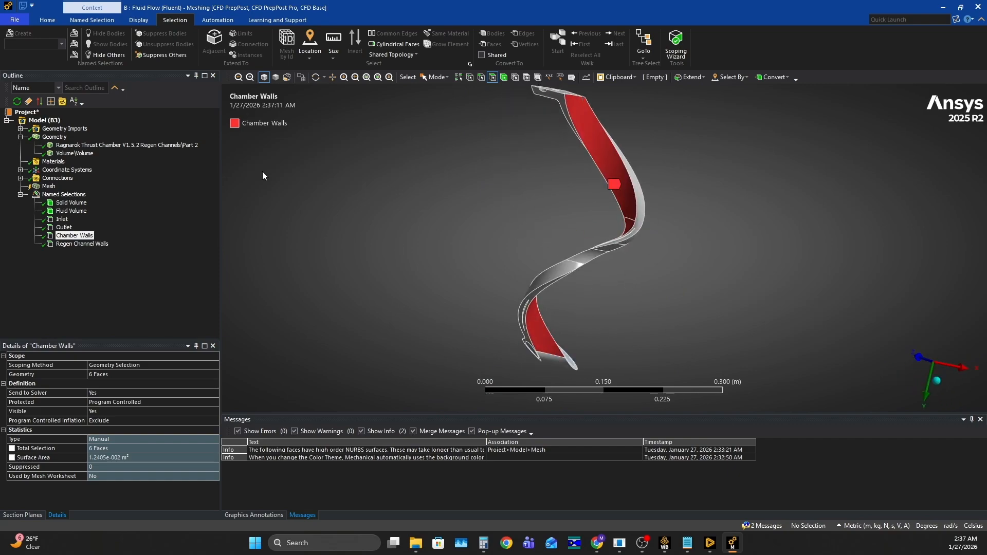
- Inspect the contact region between the thrust chamber and the fluid volume in the contact and target body views
{"action": "left_click", "coordinate": [20, 179]}
{"action": "left_click", "coordinate": [59, 186]}
{"action": "left_click", "coordinate": [34, 187]}
{"action": "left_click", "coordinate": [67, 195]}
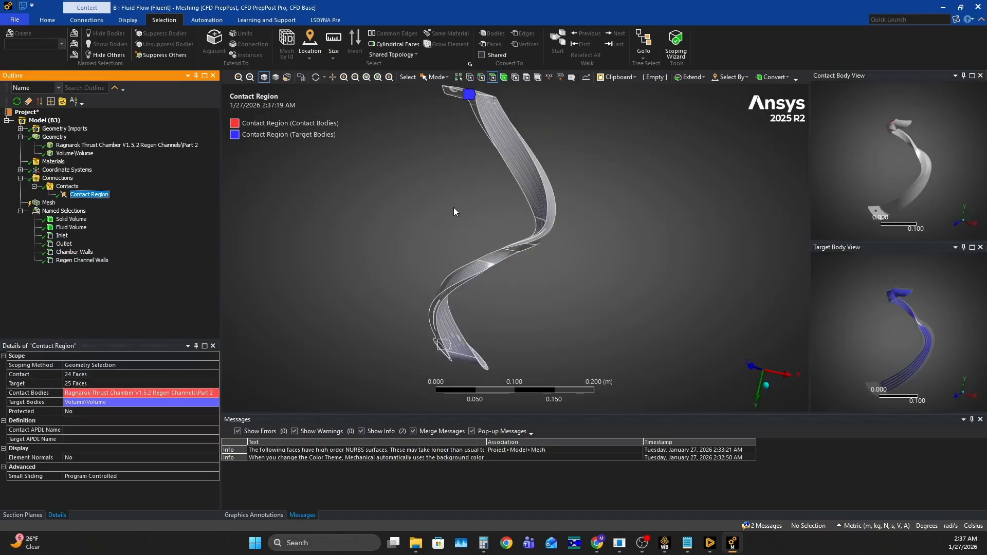
{"action": "scroll", "coordinate": [932, 307], "scroll_direction": "up", "scroll_amount": 3}
{"action": "middle_click_drag", "start_coordinate": [933, 309], "coordinate": [924, 287]}
{"action": "scroll", "coordinate": [864, 285], "scroll_direction": "up", "scroll_amount": 5}
{"action": "scroll", "coordinate": [920, 312], "scroll_direction": "down", "scroll_amount": 7}
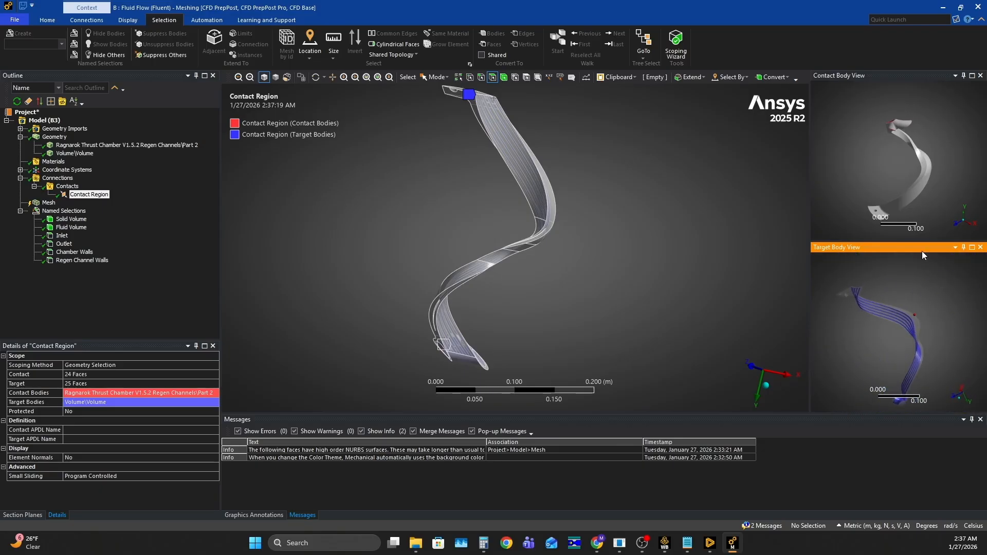
{"action": "scroll", "coordinate": [915, 165], "scroll_direction": "up", "scroll_amount": 3}
{"action": "middle_click_drag", "start_coordinate": [917, 170], "coordinate": [912, 162]}
{"action": "mouse_move", "coordinate": [888, 312]}
{"action": "middle_mouse_down"}
{"action": "mouse_move", "coordinate": [898, 326]}
{"action": "mouse_move", "coordinate": [892, 295]}
{"action": "middle_mouse_up"}
{"action": "scroll", "coordinate": [890, 337], "scroll_direction": "up", "scroll_amount": 7}
{"action": "middle_click_drag", "start_coordinate": [891, 341], "coordinate": [897, 329]}
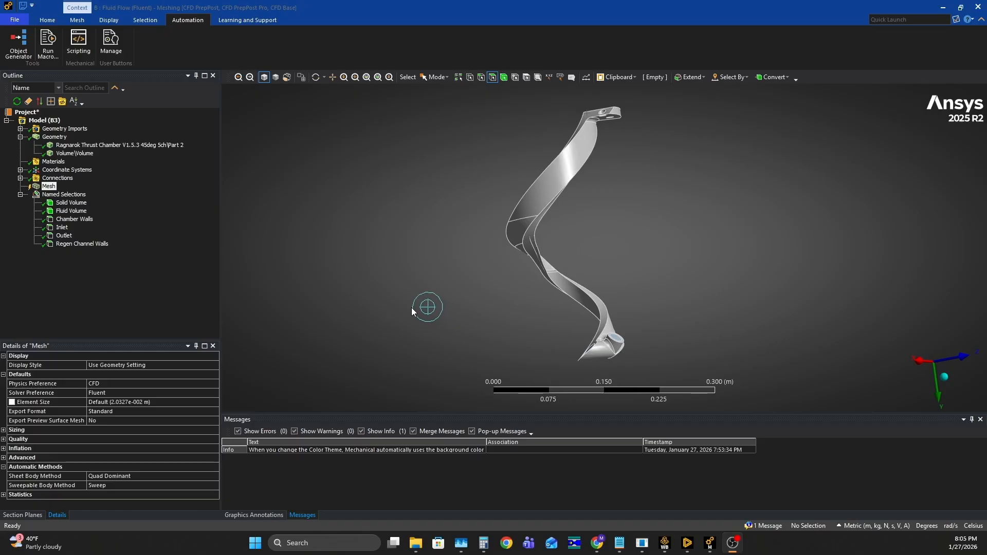
- Add a sizing control to the mesh, scoped to the Regen Channel Walls named selection
{"action": "mouse_move", "coordinate": [591, 270]}
{"action": "middle_mouse_down"}
{"action": "mouse_move", "coordinate": [316, 288]}
{"action": "mouse_move", "coordinate": [454, 248]}
{"action": "mouse_move", "coordinate": [520, 256]}
{"action": "middle_mouse_up"}
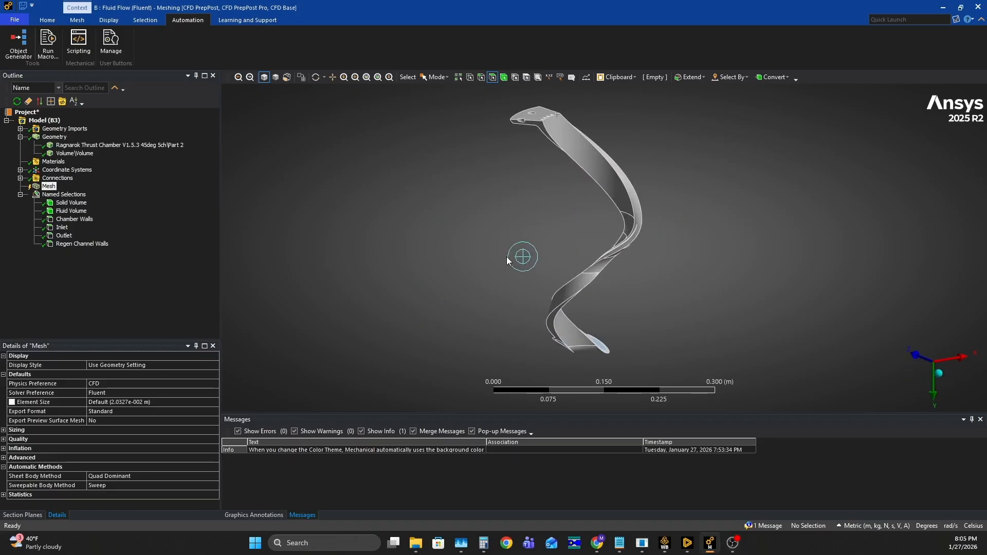
{"action": "right_click", "coordinate": [49, 187]}
{"action": "mouse_move", "coordinate": [113, 193]}
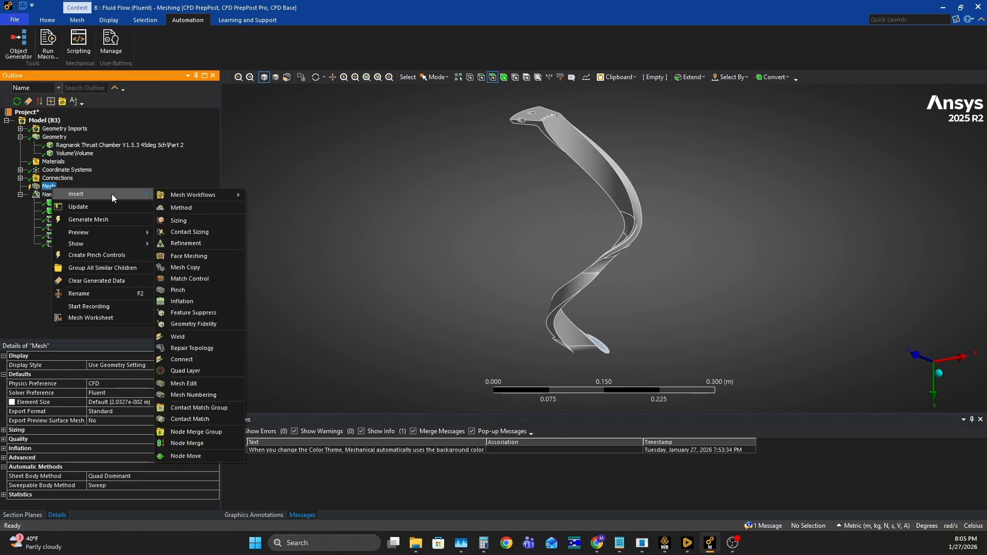
{"action": "left_click", "coordinate": [202, 219]}
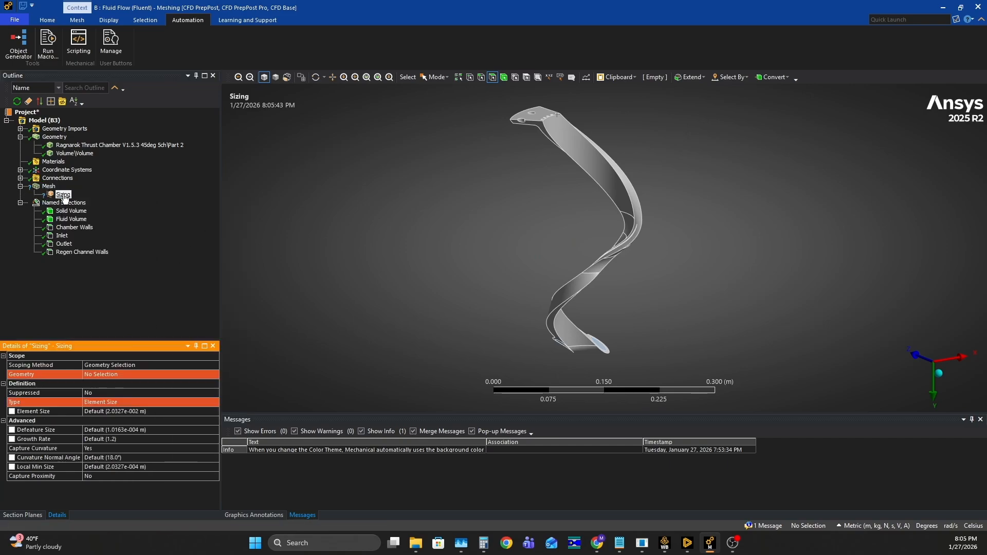
{"action": "left_click", "coordinate": [129, 365]}
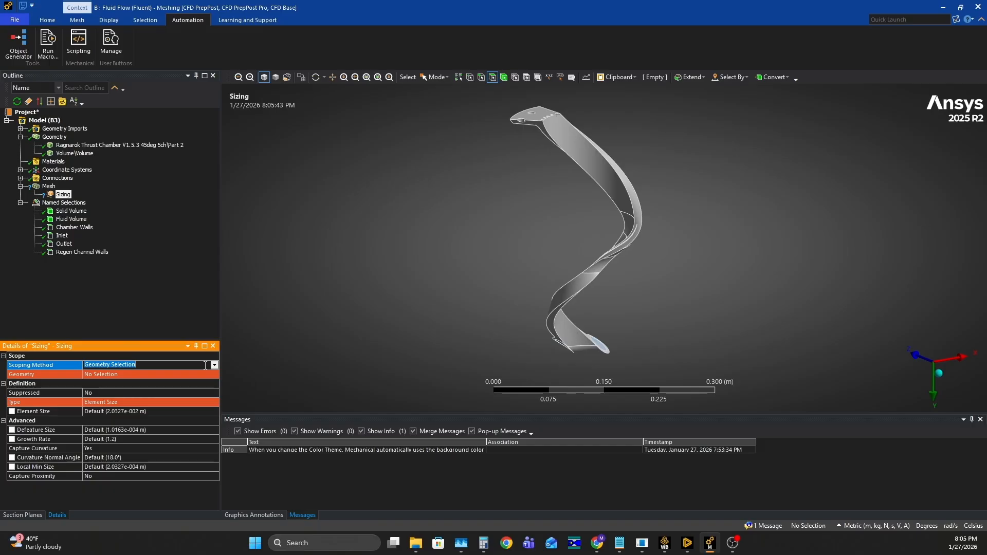
{"action": "left_click", "coordinate": [213, 365]}
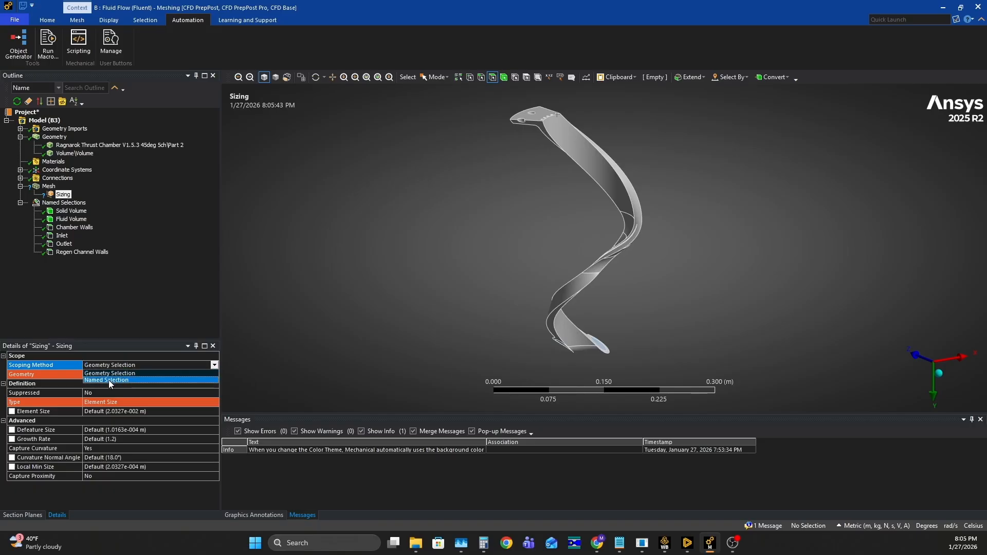
{"action": "left_click", "coordinate": [110, 379]}
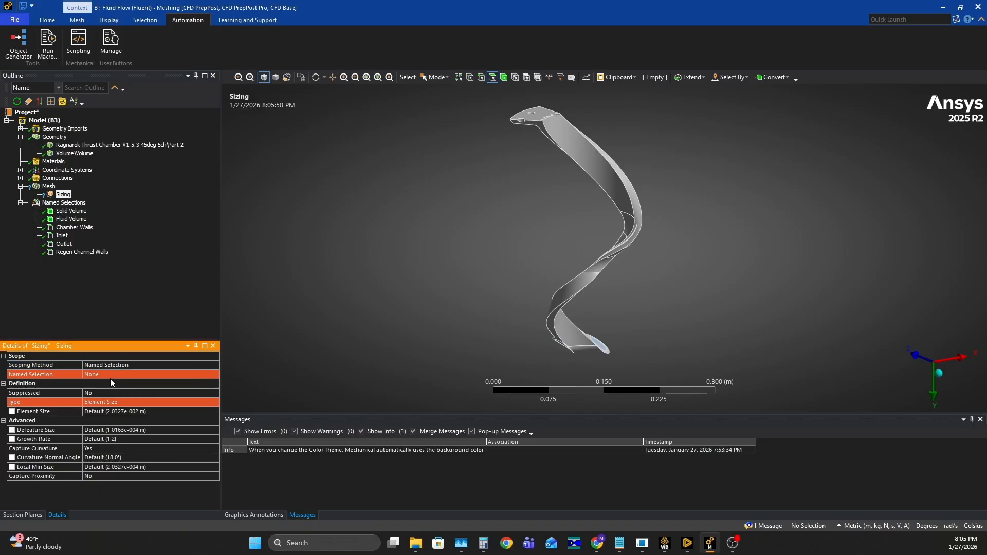
{"action": "left_click", "coordinate": [184, 375]}
{"action": "left_click", "coordinate": [214, 375]}
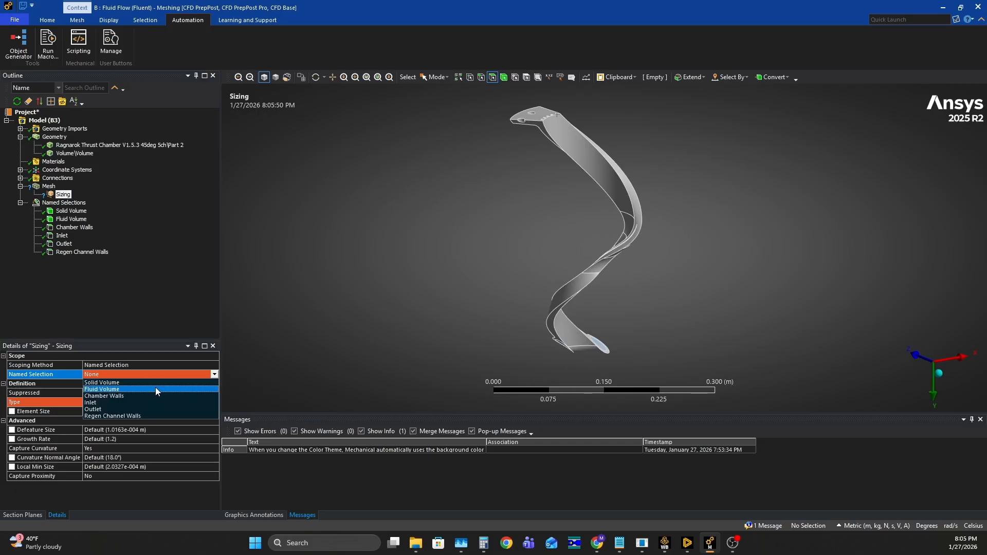
{"action": "left_click", "coordinate": [132, 417]}
- Set the element size of the channel wall face sizing to 0.0003 m
{"action": "left_click", "coordinate": [146, 411]}
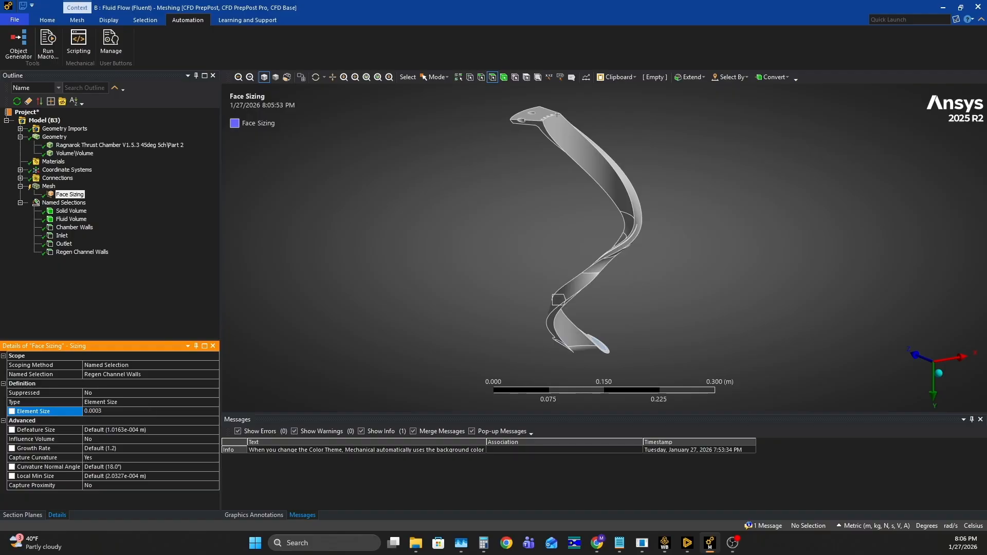
{"action": "type", "text": "0.0003"}
{"action": "key", "text": "Return"}
{"action": "left_click", "coordinate": [128, 263]}
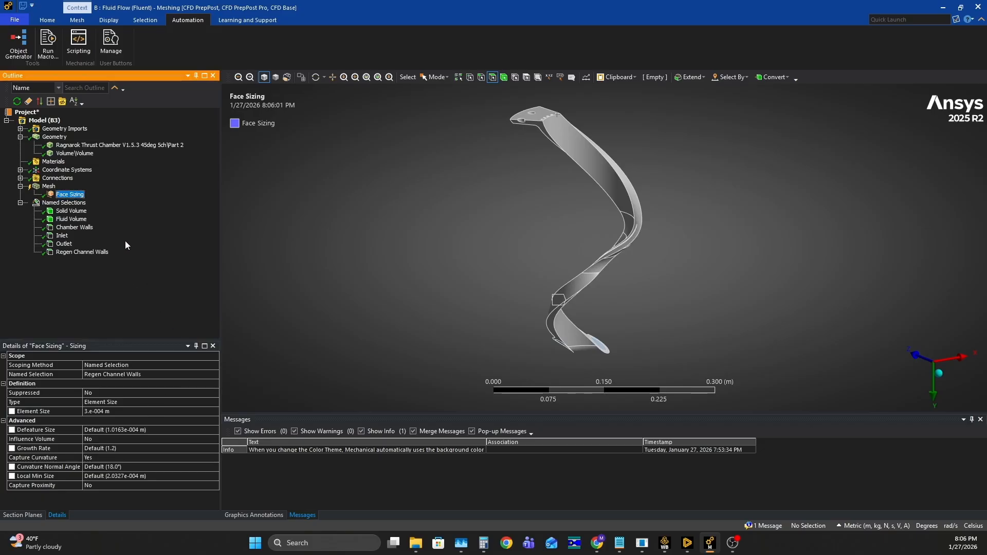
- Generate the mesh for the thrust chamber and coolant volume
{"action": "left_click", "coordinate": [48, 186]}
{"action": "right_click", "coordinate": [46, 187]}
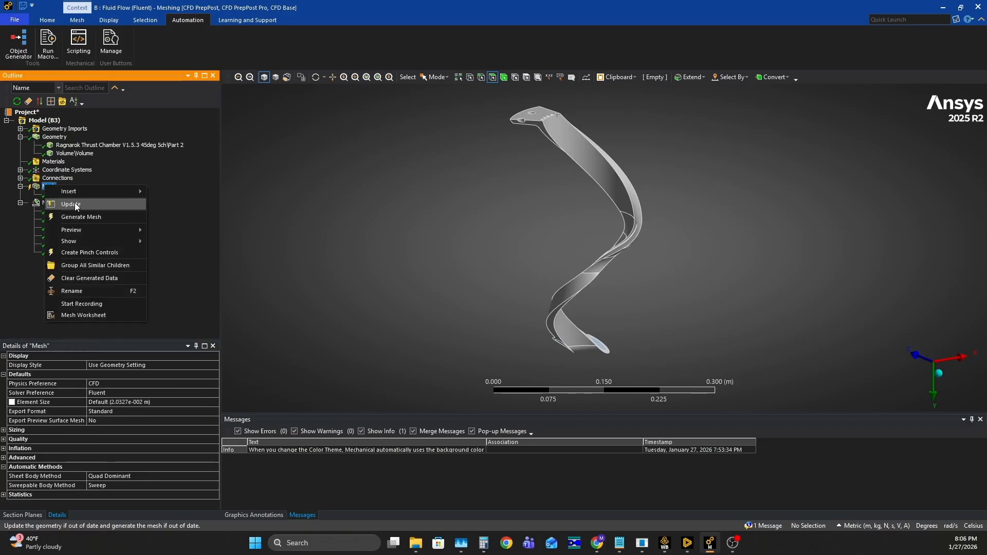
{"action": "left_click", "coordinate": [100, 217]}
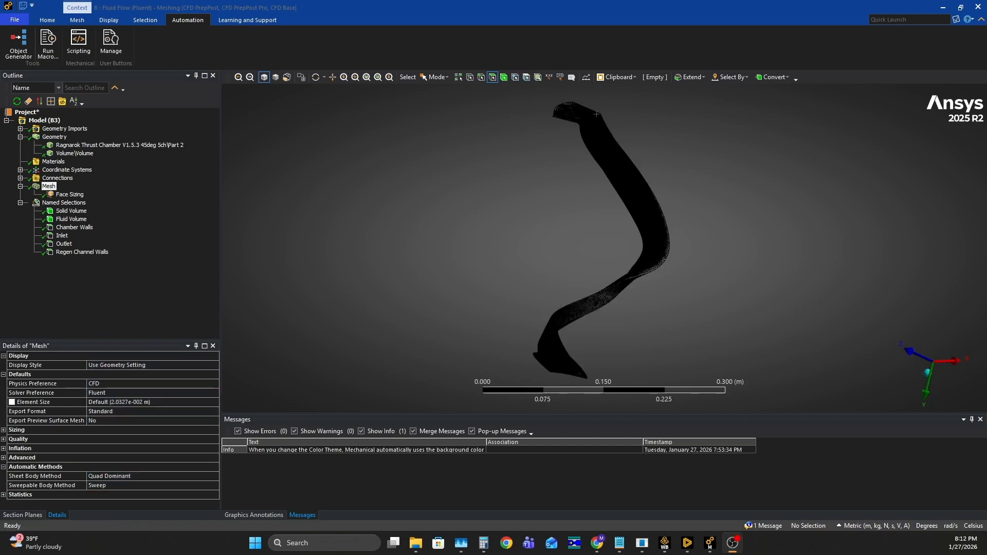
- Examine the generated surface mesh on the outside and inside of the thrust chamber segment
{"action": "middle_click_drag", "start_coordinate": [454, 233], "coordinate": [579, 162]}
{"action": "middle_click_drag", "start_coordinate": [671, 193], "coordinate": [607, 235]}
{"action": "scroll", "coordinate": [649, 198], "scroll_direction": "up", "scroll_amount": 10}
{"action": "middle_click_drag", "start_coordinate": [661, 156], "coordinate": [559, 249], "text": "ctrl"}
{"action": "scroll", "coordinate": [707, 189], "scroll_direction": "down", "scroll_amount": 4}
{"action": "scroll", "coordinate": [598, 242], "scroll_direction": "down", "scroll_amount": 3}
{"action": "scroll", "coordinate": [597, 242], "scroll_direction": "up", "scroll_amount": 4}
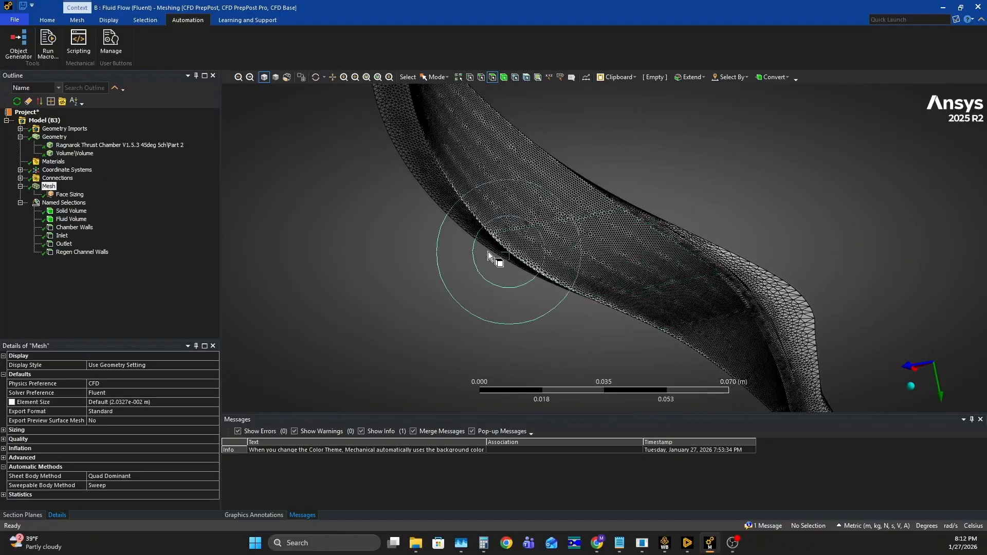
- Hide the Ragnarok Thrust Chamber V1.5.3 body and display the mesh of the remaining fluid volume
{"action": "right_click", "coordinate": [93, 147]}
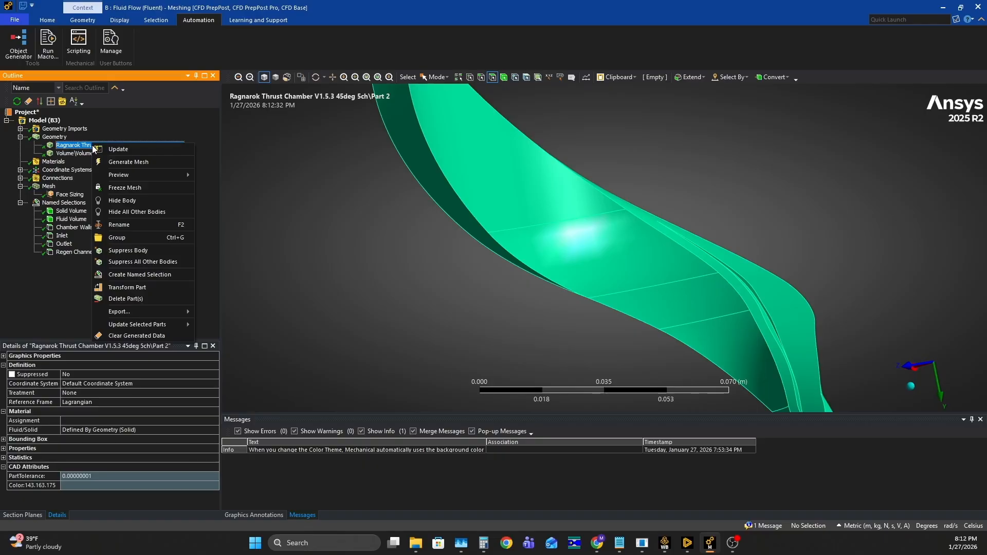
{"action": "left_click", "coordinate": [131, 200]}
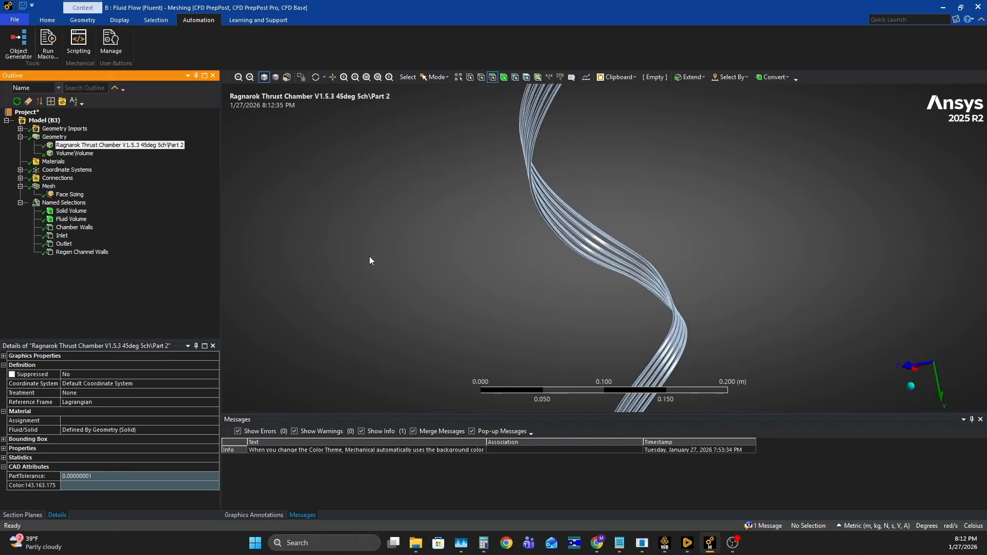
{"action": "left_click", "coordinate": [49, 186]}
{"action": "scroll", "coordinate": [562, 199], "scroll_direction": "up", "scroll_amount": 5}
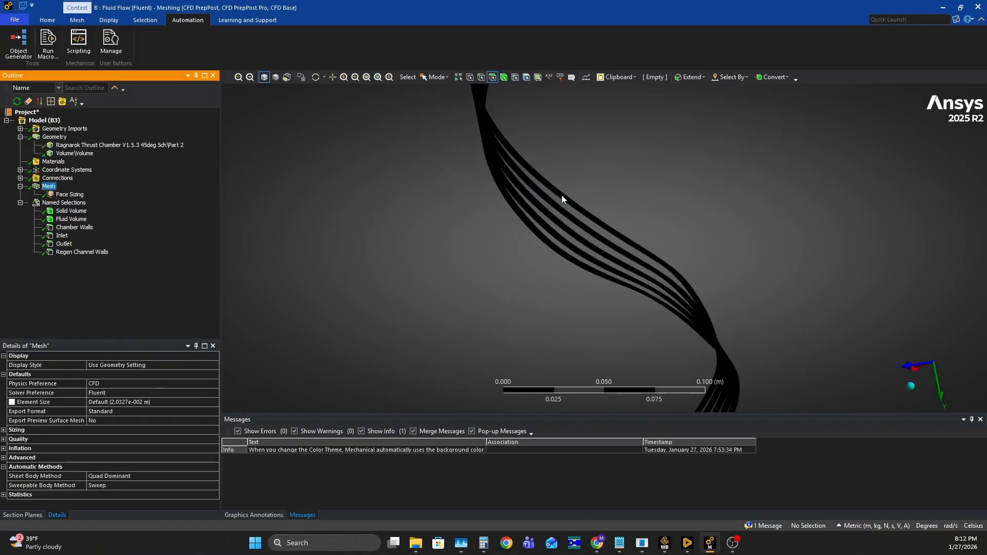
- Examine the fine mesh along the walls of the five coolant channels from several angles
{"action": "scroll", "coordinate": [575, 150], "scroll_direction": "up", "scroll_amount": 3}
{"action": "middle_click_drag", "start_coordinate": [565, 145], "coordinate": [676, 241]}
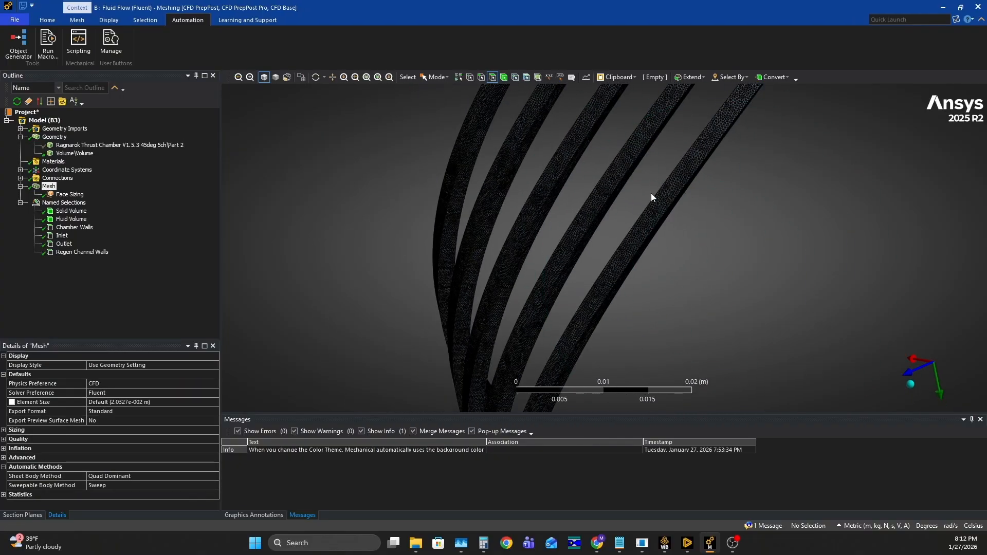
{"action": "scroll", "coordinate": [632, 147], "scroll_direction": "up", "scroll_amount": 3}
{"action": "scroll", "coordinate": [630, 220], "scroll_direction": "down", "scroll_amount": 2}
{"action": "middle_click_drag", "start_coordinate": [632, 147], "coordinate": [577, 203]}
{"action": "scroll", "coordinate": [607, 226], "scroll_direction": "up", "scroll_amount": 3}
{"action": "middle_click_drag", "start_coordinate": [674, 273], "coordinate": [516, 190]}
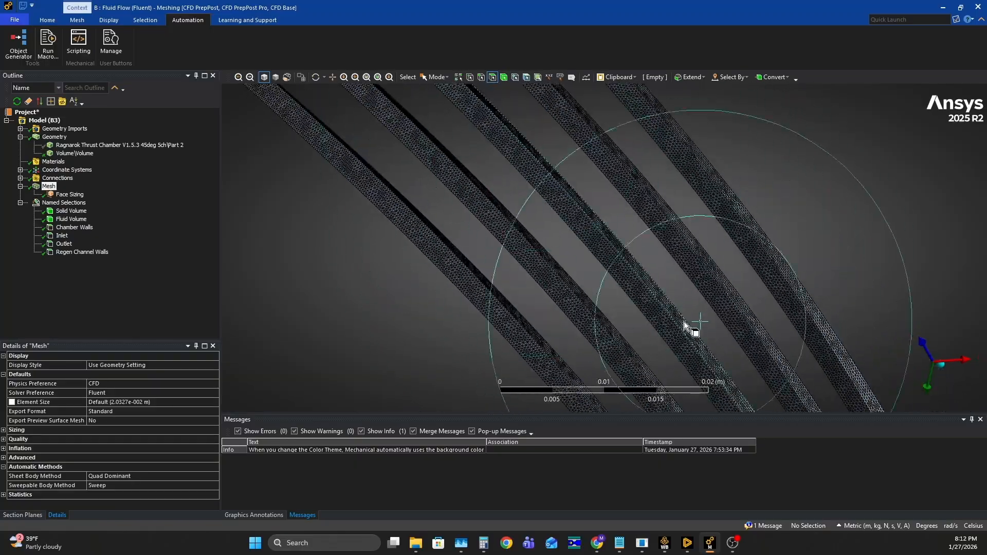
{"action": "middle_click_drag", "start_coordinate": [685, 323], "coordinate": [582, 221]}
{"action": "scroll", "coordinate": [624, 268], "scroll_direction": "up", "scroll_amount": 3}
{"action": "middle_click_drag", "start_coordinate": [624, 268], "coordinate": [661, 207]}
{"action": "scroll", "coordinate": [516, 147], "scroll_direction": "down", "scroll_amount": 6}
{"action": "middle_click_drag", "start_coordinate": [661, 285], "coordinate": [412, 88], "text": "ctrl"}
{"action": "middle_click_drag", "start_coordinate": [555, 236], "coordinate": [496, 238]}
{"action": "scroll", "coordinate": [562, 293], "scroll_direction": "up", "scroll_amount": 3}
{"action": "scroll", "coordinate": [562, 293], "scroll_direction": "up", "scroll_amount": 5}
{"action": "mouse_move", "coordinate": [504, 285]}
{"action": "middle_mouse_down", "text": "ctrl"}
{"action": "mouse_move", "coordinate": [601, 122]}
{"action": "mouse_move", "coordinate": [531, 97]}
{"action": "middle_mouse_up", "text": "ctrl"}
{"action": "middle_click_drag", "start_coordinate": [530, 257], "coordinate": [565, 140], "text": "ctrl"}
{"action": "middle_click_drag", "start_coordinate": [553, 185], "coordinate": [411, 180]}
{"action": "scroll", "coordinate": [406, 178], "scroll_direction": "down", "scroll_amount": 5}
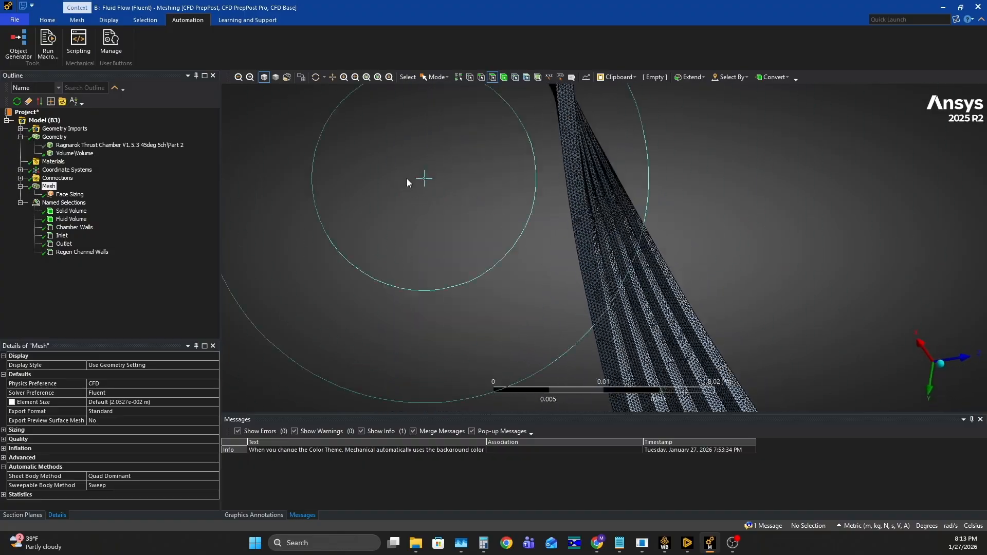
- Examine the mesh transition where the coolant channels join the manifold and inlet
{"action": "middle_click_drag", "start_coordinate": [603, 273], "coordinate": [504, 211], "text": "ctrl"}
{"action": "middle_click_drag", "start_coordinate": [606, 329], "coordinate": [509, 170], "text": "ctrl"}
{"action": "middle_click_drag", "start_coordinate": [508, 222], "coordinate": [572, 263]}
{"action": "middle_click_drag", "start_coordinate": [572, 265], "coordinate": [765, 251]}
{"action": "middle_click_drag", "start_coordinate": [740, 390], "coordinate": [699, 314], "text": "shift"}
{"action": "middle_click_drag", "start_coordinate": [699, 314], "coordinate": [627, 229]}
{"action": "middle_click_drag", "start_coordinate": [611, 283], "coordinate": [384, 298], "text": "shift"}
{"action": "scroll", "coordinate": [569, 240], "scroll_direction": "up", "scroll_amount": 3}
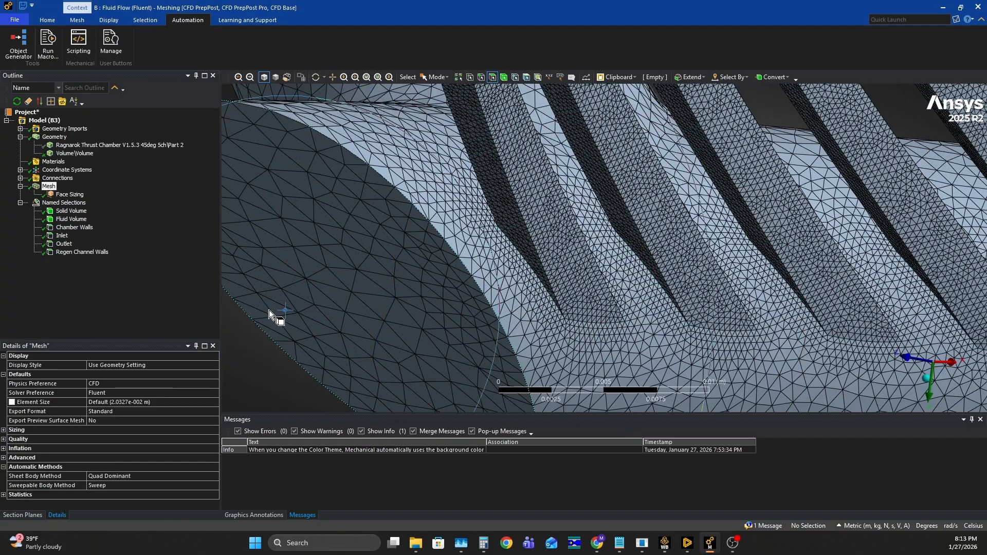
{"action": "middle_click_drag", "start_coordinate": [464, 267], "coordinate": [652, 240]}
{"action": "scroll", "coordinate": [689, 265], "scroll_direction": "down", "scroll_amount": 3}
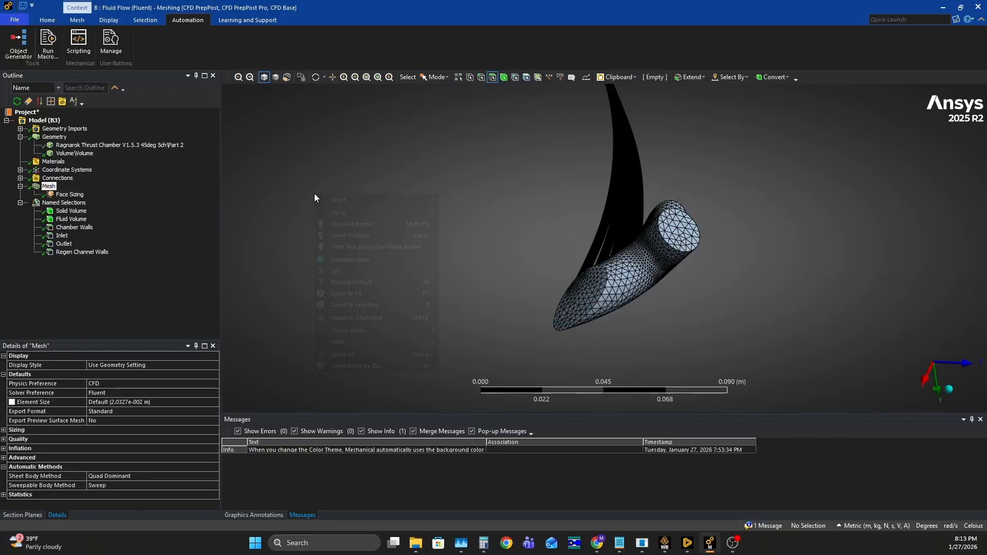
- Show all bodies again with the mesh displayed over the full thrust chamber segment
{"action": "left_click", "coordinate": [374, 223]}
{"action": "middle_click_drag", "start_coordinate": [374, 220], "coordinate": [551, 300]}
{"action": "scroll", "coordinate": [520, 264], "scroll_direction": "up", "scroll_amount": 6}
{"action": "middle_click_drag", "start_coordinate": [476, 257], "coordinate": [554, 267], "text": "ctrl"}
{"action": "middle_click_drag", "start_coordinate": [555, 225], "coordinate": [676, 220]}
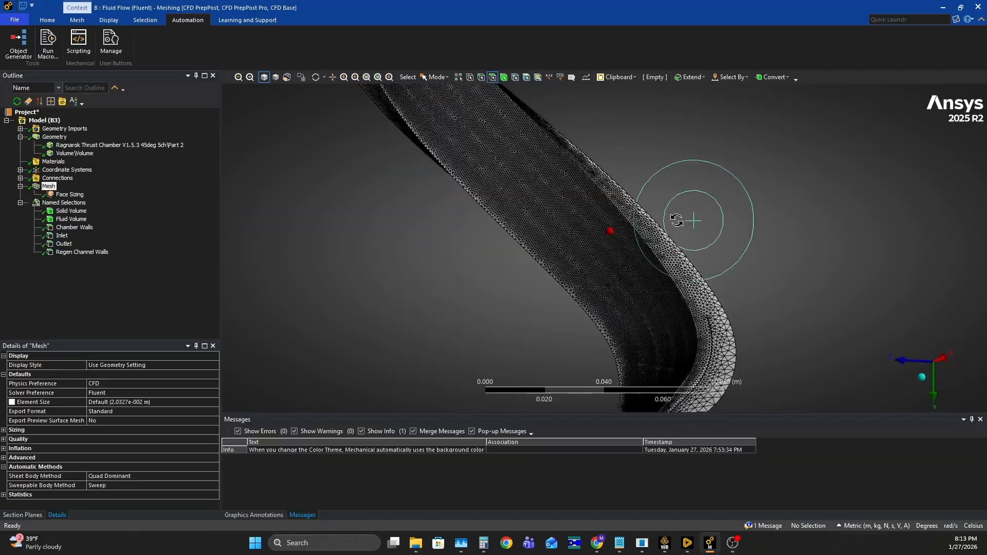
- Examine the mesh density on the chamber's inner wall and its transition to the side faces
{"action": "scroll", "coordinate": [598, 220], "scroll_direction": "up", "scroll_amount": 6}
{"action": "scroll", "coordinate": [600, 227], "scroll_direction": "down", "scroll_amount": 1}
{"action": "mouse_move", "coordinate": [598, 226]}
{"action": "middle_mouse_down"}
{"action": "mouse_move", "coordinate": [541, 221]}
{"action": "mouse_move", "coordinate": [577, 249]}
{"action": "mouse_move", "coordinate": [599, 242]}
{"action": "middle_mouse_up"}
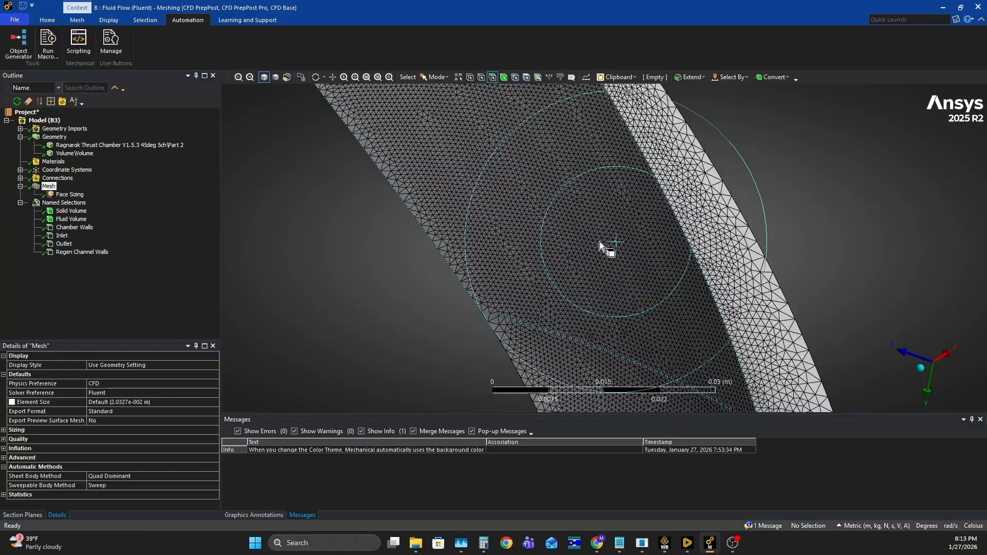
{"action": "scroll", "coordinate": [600, 242], "scroll_direction": "down", "scroll_amount": 3}
{"action": "middle_click_drag", "start_coordinate": [588, 258], "coordinate": [668, 297]}
{"action": "scroll", "coordinate": [663, 297], "scroll_direction": "up", "scroll_amount": 6}
{"action": "middle_click_drag", "start_coordinate": [599, 247], "coordinate": [571, 268]}
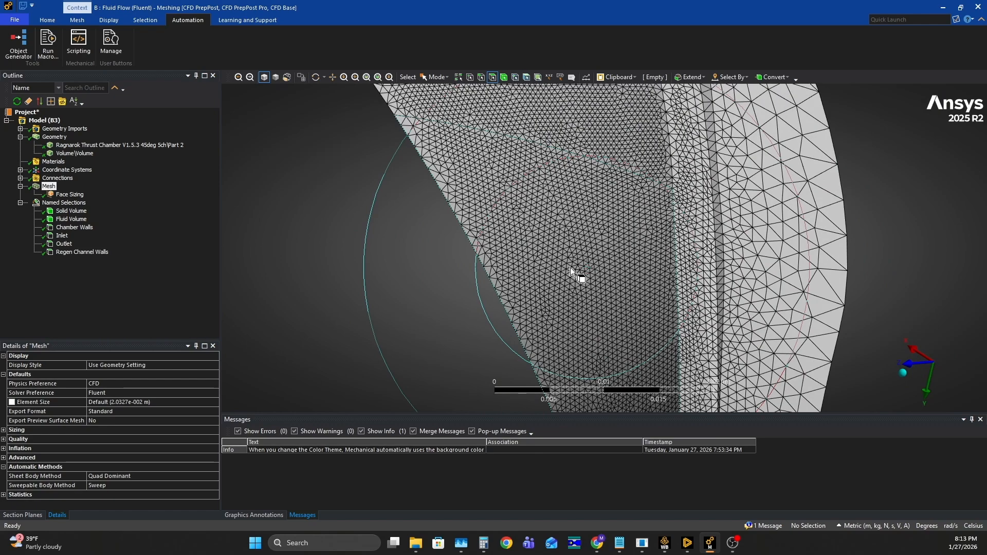
{"action": "middle_click_drag", "start_coordinate": [570, 267], "coordinate": [593, 230]}
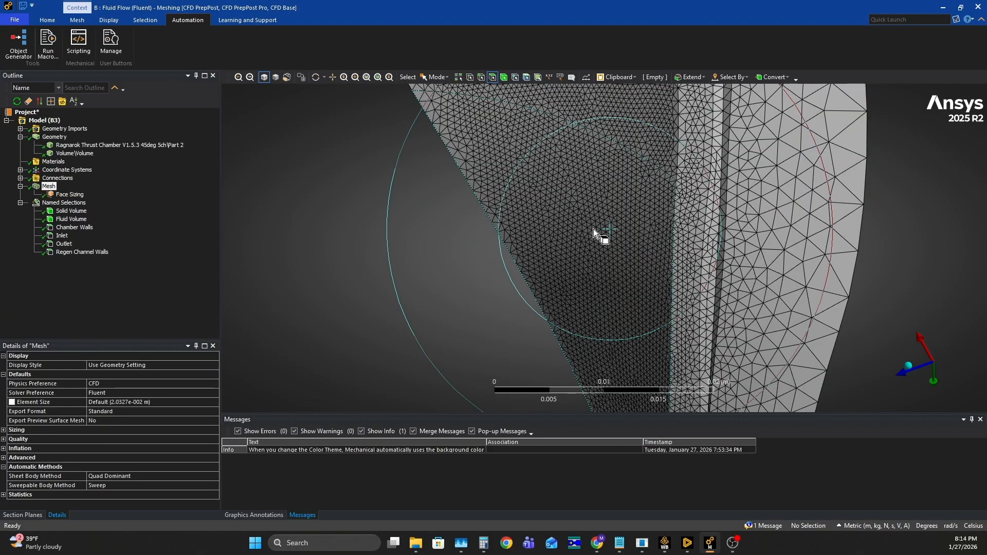
{"action": "middle_click_drag", "start_coordinate": [593, 230], "coordinate": [811, 306]}
{"action": "middle_click_drag", "start_coordinate": [716, 303], "coordinate": [585, 43]}
{"action": "scroll", "coordinate": [599, 155], "scroll_direction": "down", "scroll_amount": 5}
{"action": "middle_click_drag", "start_coordinate": [602, 173], "coordinate": [628, 335], "text": "ctrl"}
{"action": "scroll", "coordinate": [725, 175], "scroll_direction": "up", "scroll_amount": 6}
{"action": "scroll", "coordinate": [704, 226], "scroll_direction": "up", "scroll_amount": 3}
{"action": "middle_click_drag", "start_coordinate": [739, 281], "coordinate": [653, 293]}
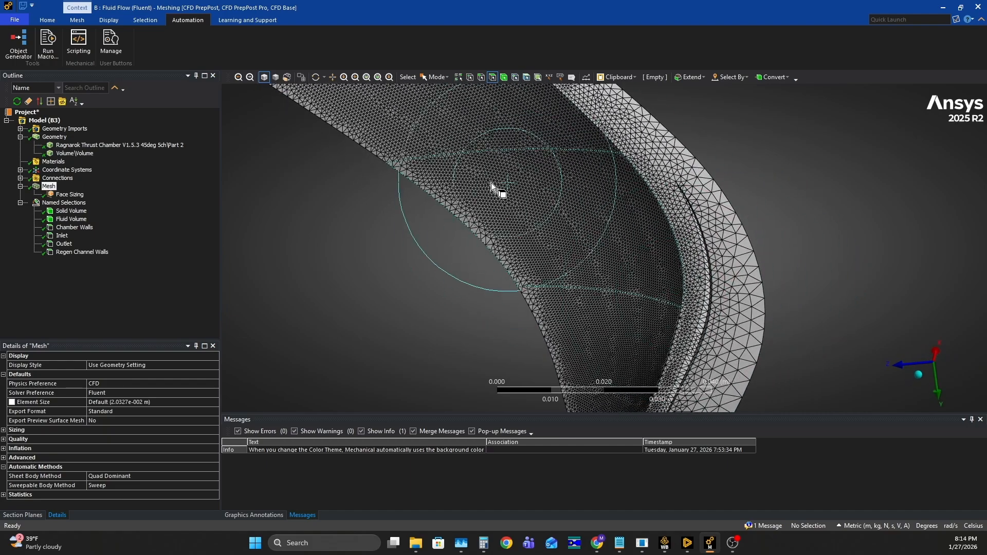
- Examine the surface mesh around the curved throat region of the chamber segment from several angles
{"action": "middle_click_drag", "start_coordinate": [535, 223], "coordinate": [733, 202]}
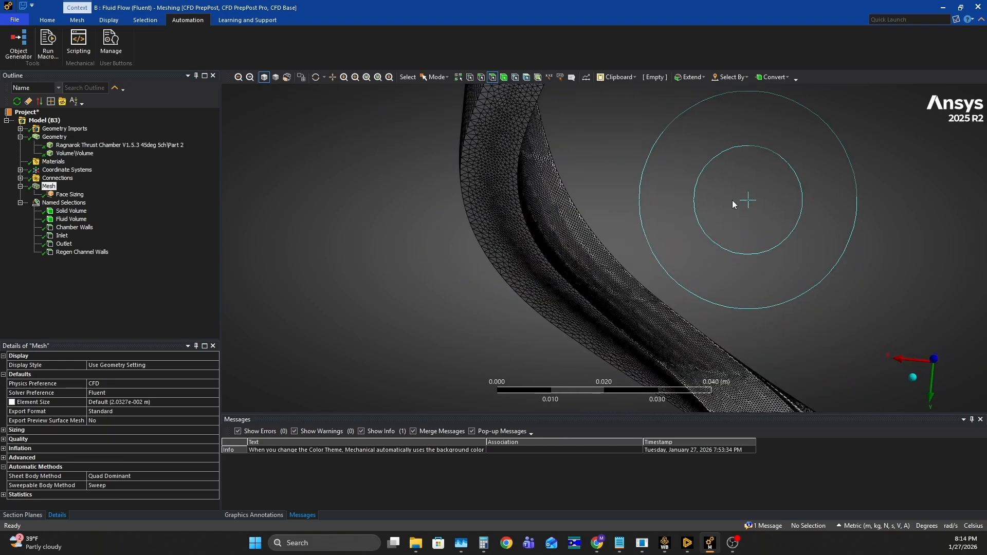
{"action": "scroll", "coordinate": [572, 231], "scroll_direction": "down", "scroll_amount": 3}
{"action": "middle_click_drag", "start_coordinate": [576, 241], "coordinate": [671, 224]}
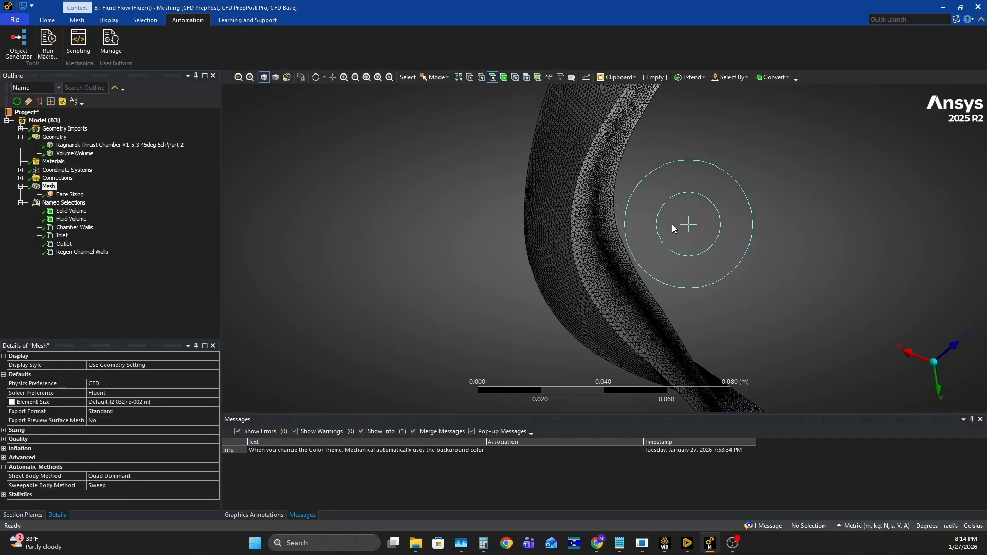
{"action": "scroll", "coordinate": [616, 230], "scroll_direction": "up", "scroll_amount": 5}
{"action": "middle_click_drag", "start_coordinate": [617, 229], "coordinate": [420, 207], "text": "ctrl"}
{"action": "scroll", "coordinate": [421, 207], "scroll_direction": "down", "scroll_amount": 3}
{"action": "middle_click_drag", "start_coordinate": [597, 281], "coordinate": [644, 169]}
{"action": "scroll", "coordinate": [622, 291], "scroll_direction": "down", "scroll_amount": 3}
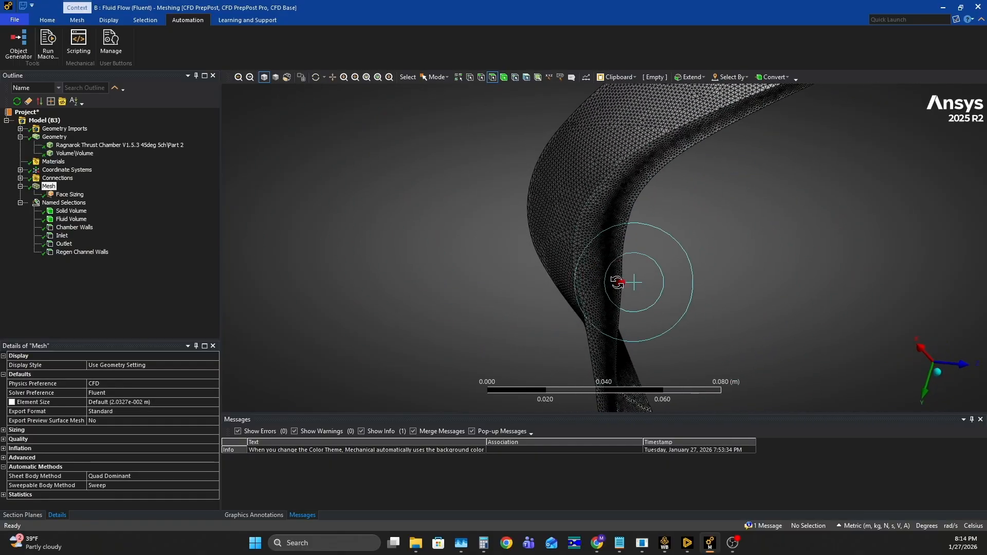
{"action": "middle_click_drag", "start_coordinate": [619, 283], "coordinate": [462, 285]}
{"action": "middle_click_drag", "start_coordinate": [627, 258], "coordinate": [572, 221]}
- Examine the mesh over the full length of the thrust chamber segment, from one end to the other
{"action": "scroll", "coordinate": [563, 256], "scroll_direction": "down", "scroll_amount": 3}
{"action": "scroll", "coordinate": [572, 224], "scroll_direction": "down", "scroll_amount": 3}
{"action": "mouse_move", "coordinate": [583, 256]}
{"action": "middle_mouse_down"}
{"action": "mouse_move", "coordinate": [591, 209]}
{"action": "mouse_move", "coordinate": [571, 243]}
{"action": "middle_mouse_up"}
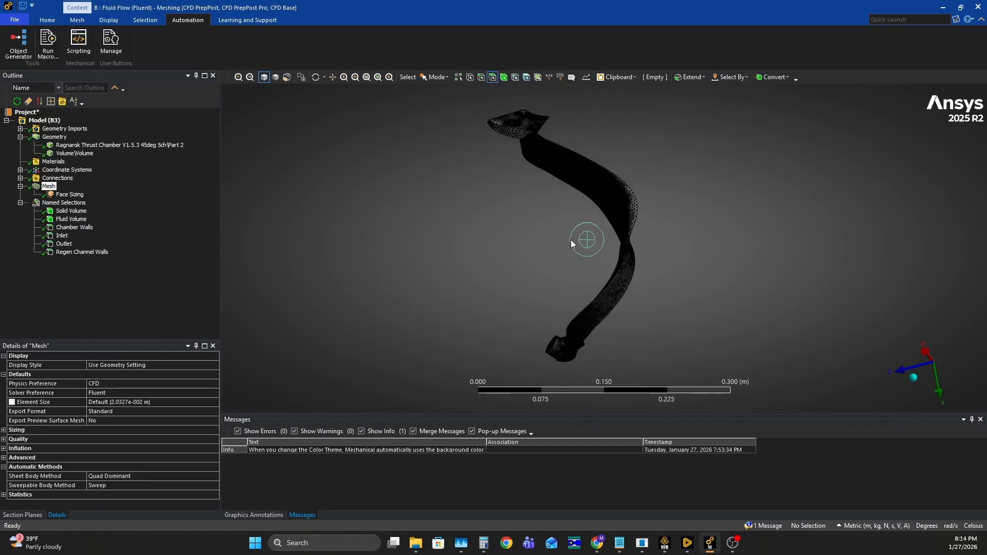
{"action": "scroll", "coordinate": [599, 307], "scroll_direction": "up", "scroll_amount": 6}
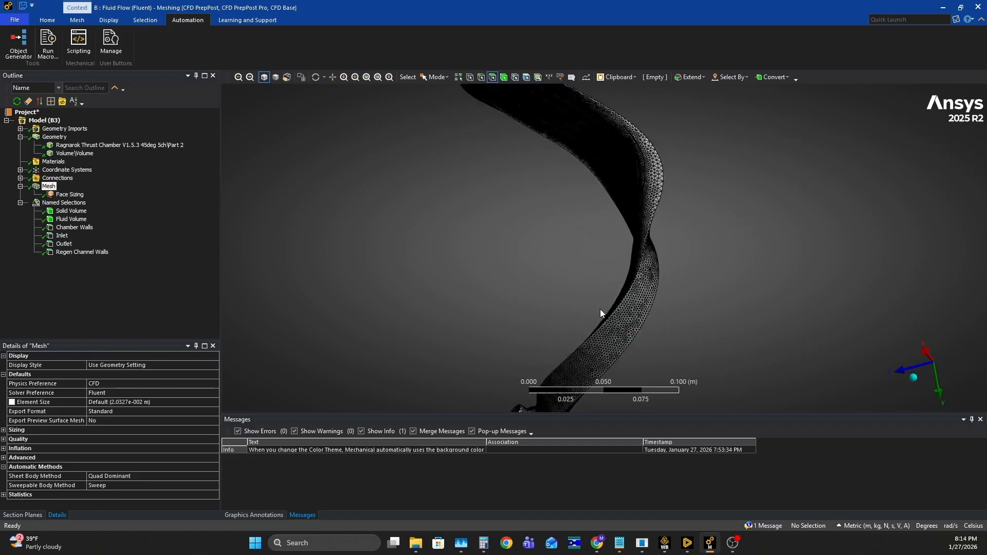
{"action": "middle_click_drag", "start_coordinate": [609, 323], "coordinate": [647, 171], "text": "ctrl"}
{"action": "scroll", "coordinate": [617, 193], "scroll_direction": "down", "scroll_amount": 1}
{"action": "scroll", "coordinate": [572, 193], "scroll_direction": "down", "scroll_amount": 4}
{"action": "middle_click_drag", "start_coordinate": [581, 141], "coordinate": [580, 280], "text": "ctrl"}
{"action": "scroll", "coordinate": [573, 223], "scroll_direction": "down", "scroll_amount": 1}
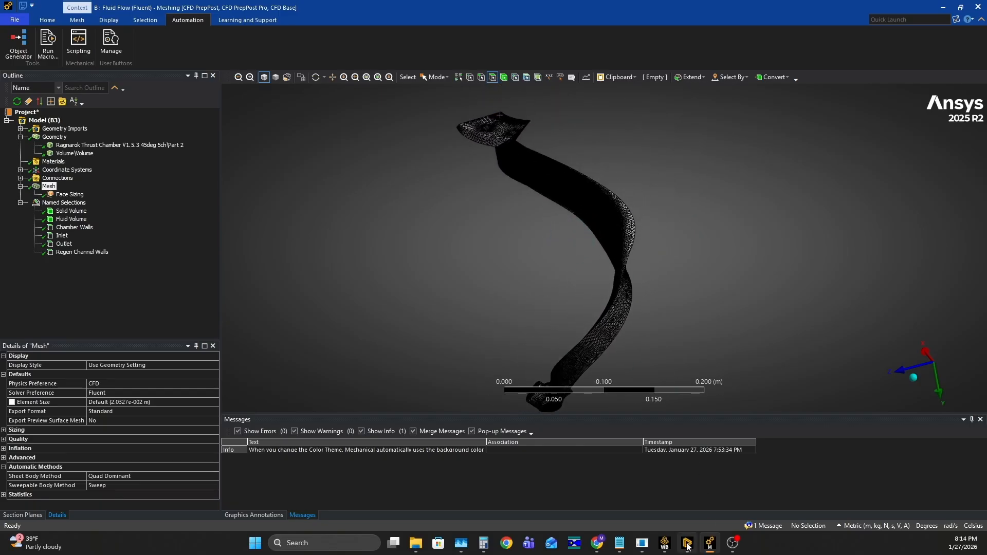
- Switch to the Workbench project, open the Setup of system B, and start Fluent with double precision and 12 solver processes
{"action": "mouse_move", "coordinate": [665, 549]}
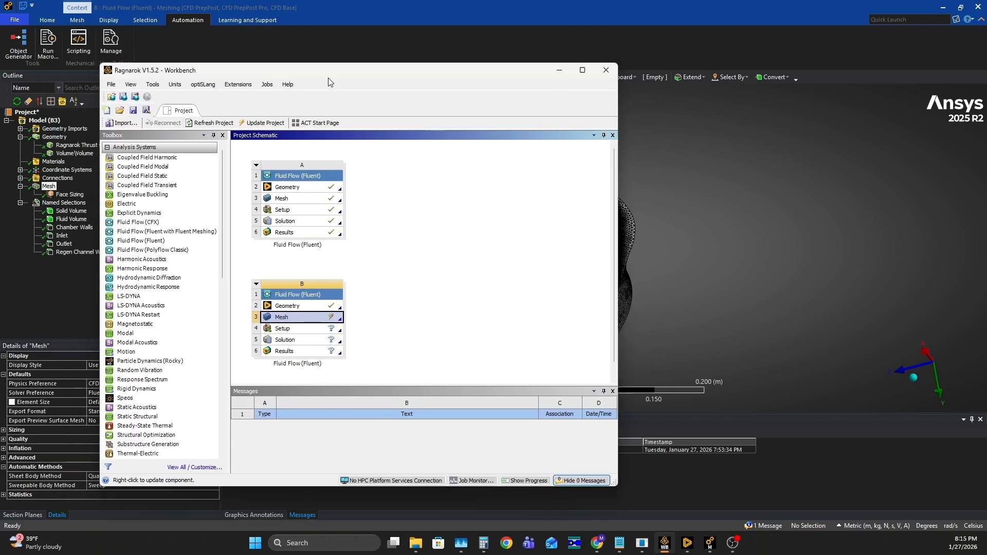
{"action": "left_click_drag", "start_coordinate": [330, 77], "coordinate": [454, 84]}
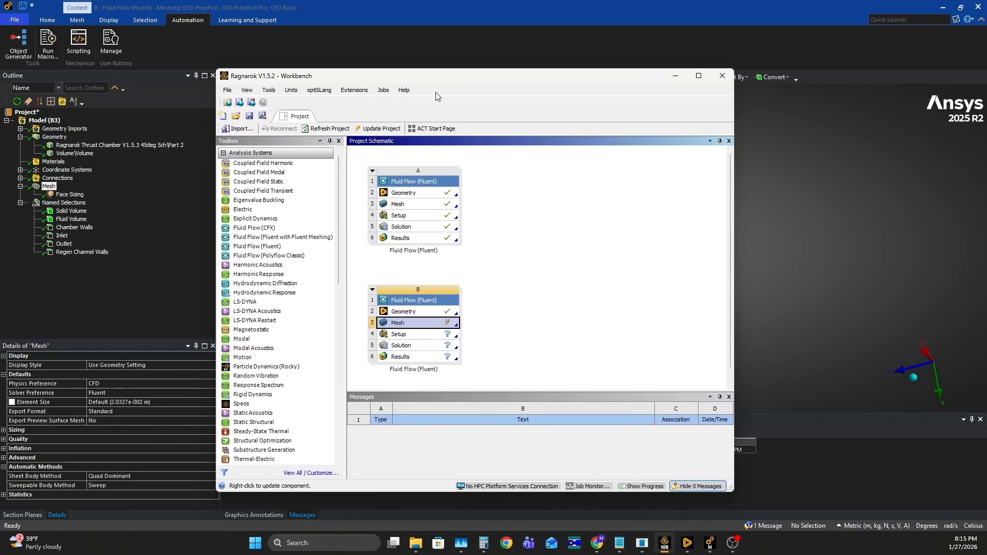
{"action": "left_click", "coordinate": [700, 76]}
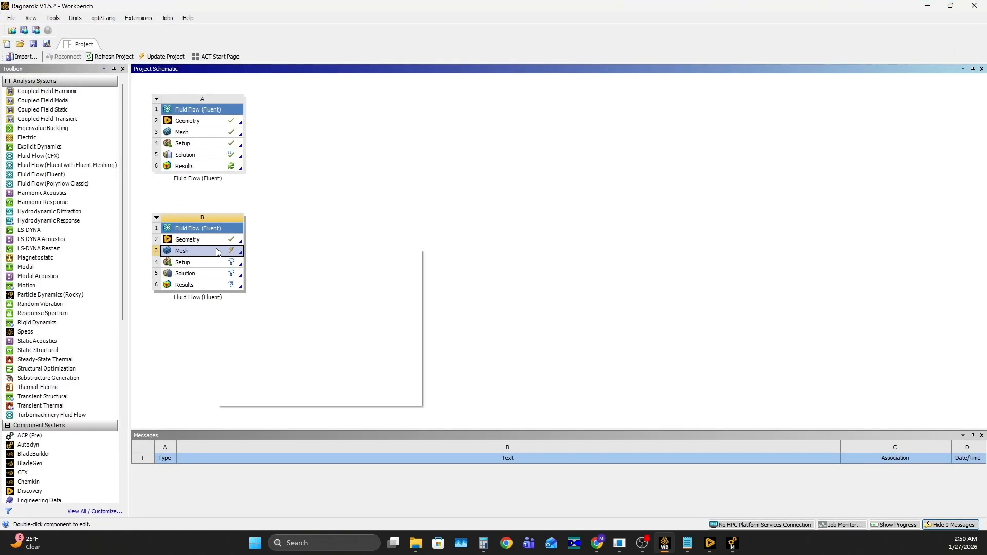
{"action": "left_click", "coordinate": [272, 305]}
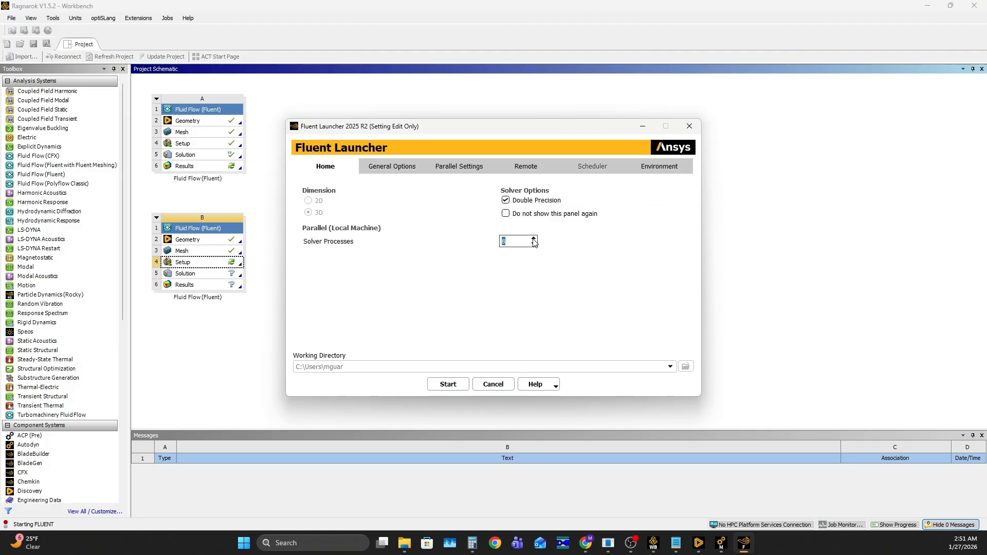
{"action": "left_click", "coordinate": [447, 385]}
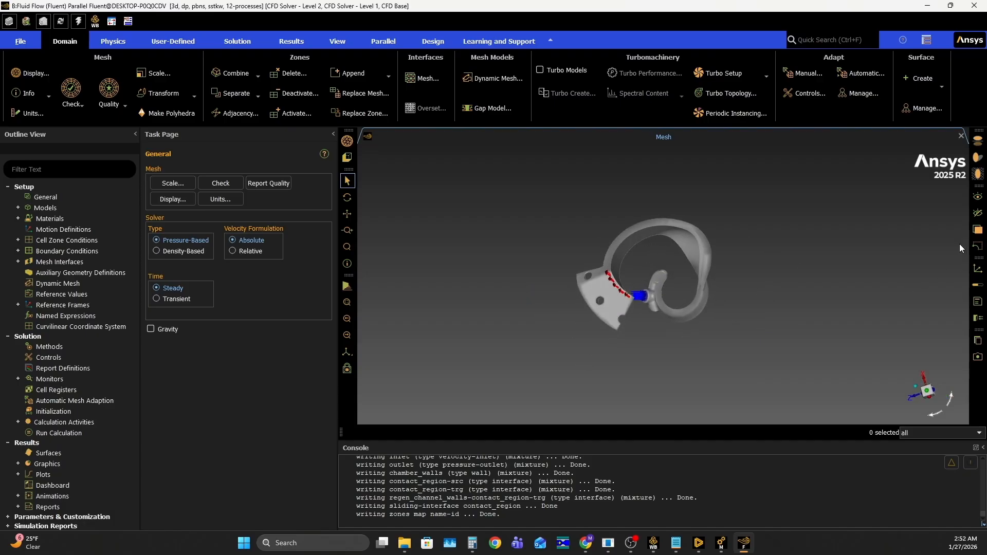
- Examine the loaded chamber segment in Fluent, including the directions of the inlet and outlet arrows
{"action": "middle_click_drag", "start_coordinate": [698, 157], "coordinate": [635, 248]}
{"action": "scroll", "coordinate": [665, 234], "scroll_direction": "down", "scroll_amount": 5}
{"action": "scroll", "coordinate": [665, 233], "scroll_direction": "up", "scroll_amount": 7}
{"action": "scroll", "coordinate": [639, 245], "scroll_direction": "up", "scroll_amount": 8}
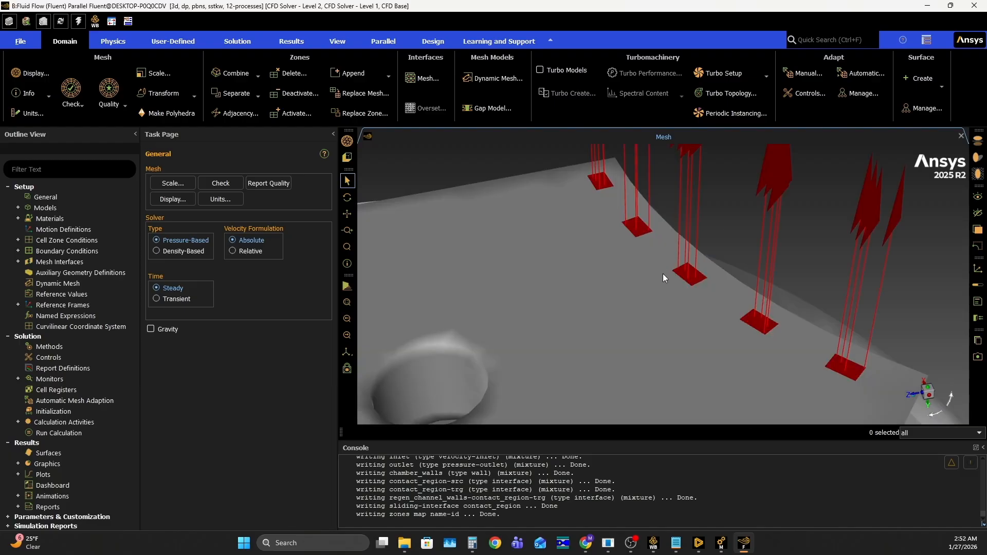
{"action": "scroll", "coordinate": [637, 251], "scroll_direction": "down", "scroll_amount": 5}
{"action": "scroll", "coordinate": [631, 252], "scroll_direction": "down", "scroll_amount": 7}
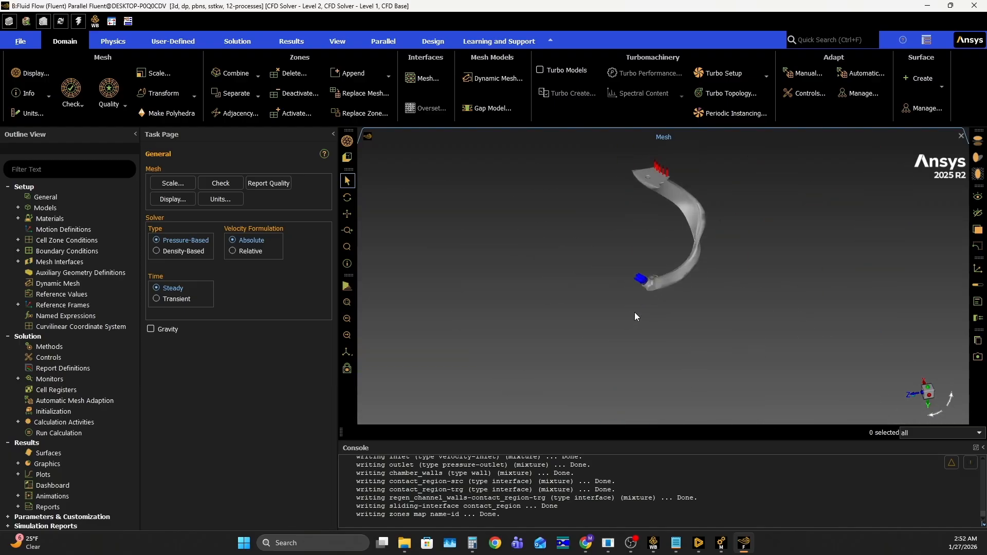
{"action": "scroll", "coordinate": [618, 304], "scroll_direction": "up", "scroll_amount": 8}
{"action": "middle_click_drag", "start_coordinate": [595, 328], "coordinate": [632, 278]}
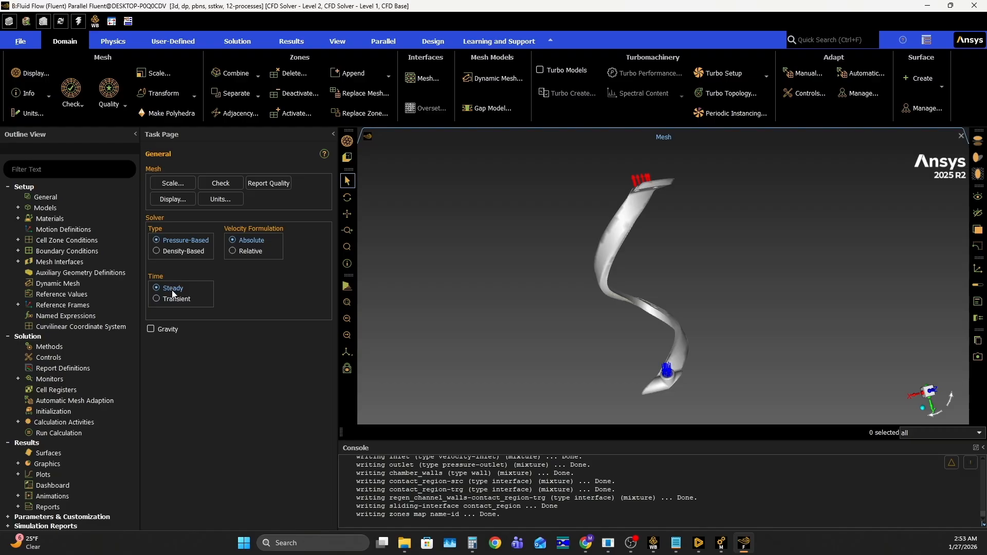
- Open the viscous model settings, and browse the fluid materials in the Fluent database
{"action": "left_click", "coordinate": [108, 41]}
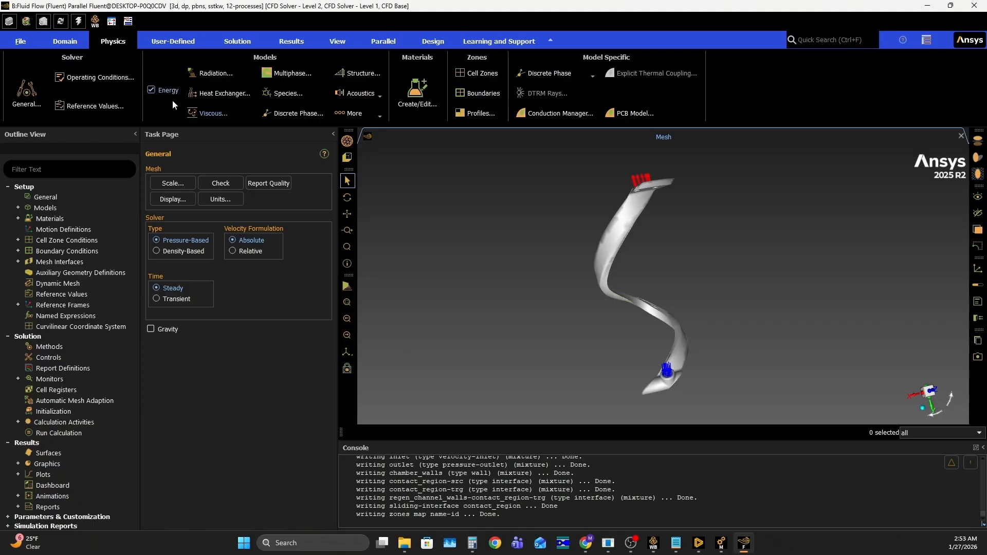
{"action": "left_click", "coordinate": [211, 115]}
{"action": "left_click", "coordinate": [418, 87]}
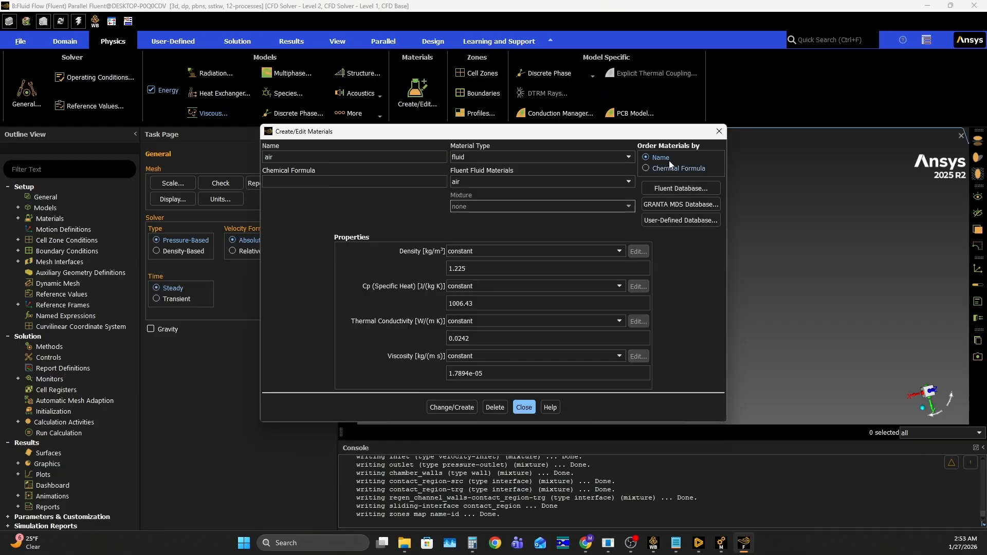
{"action": "left_click", "coordinate": [686, 189]}
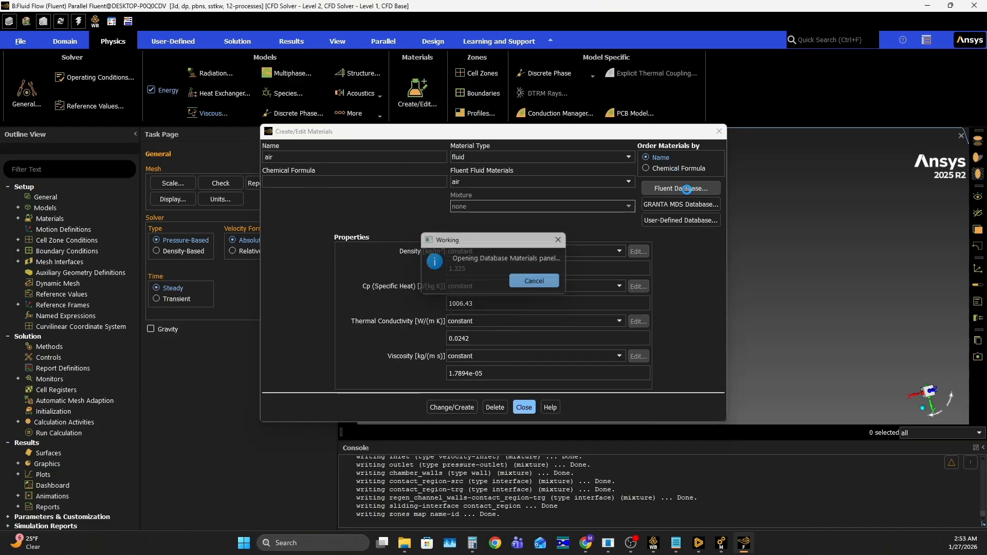
{"action": "scroll", "coordinate": [201, 336], "scroll_direction": "down", "scroll_amount": 20}
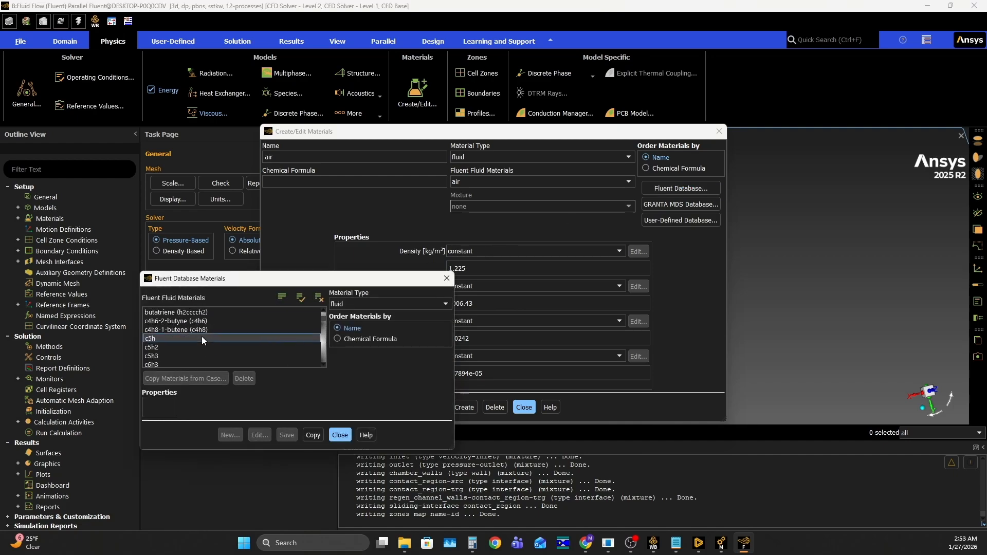
{"action": "scroll", "coordinate": [199, 335], "scroll_direction": "down", "scroll_amount": 20}
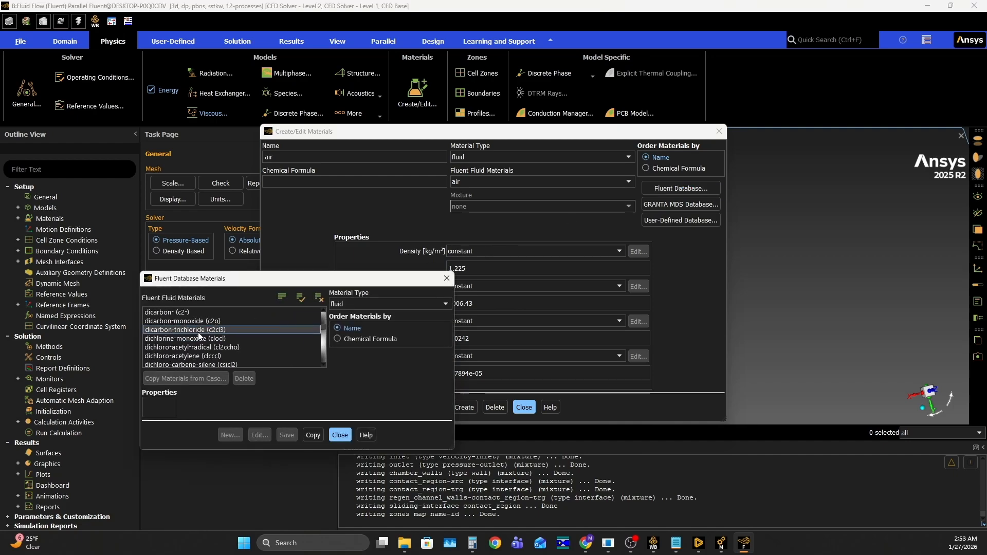
{"action": "scroll", "coordinate": [193, 337], "scroll_direction": "down", "scroll_amount": 20}
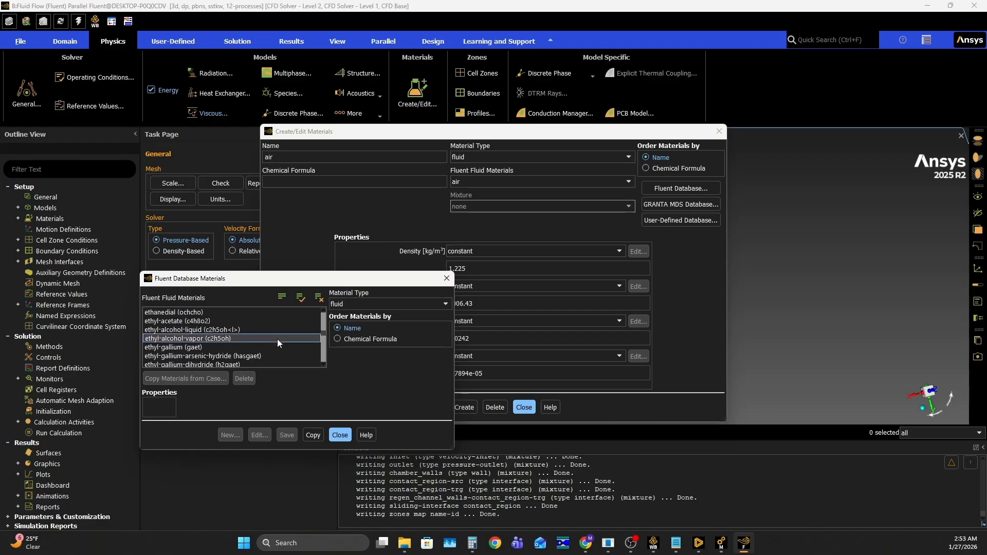
{"action": "scroll", "coordinate": [184, 326], "scroll_direction": "down", "scroll_amount": 15}
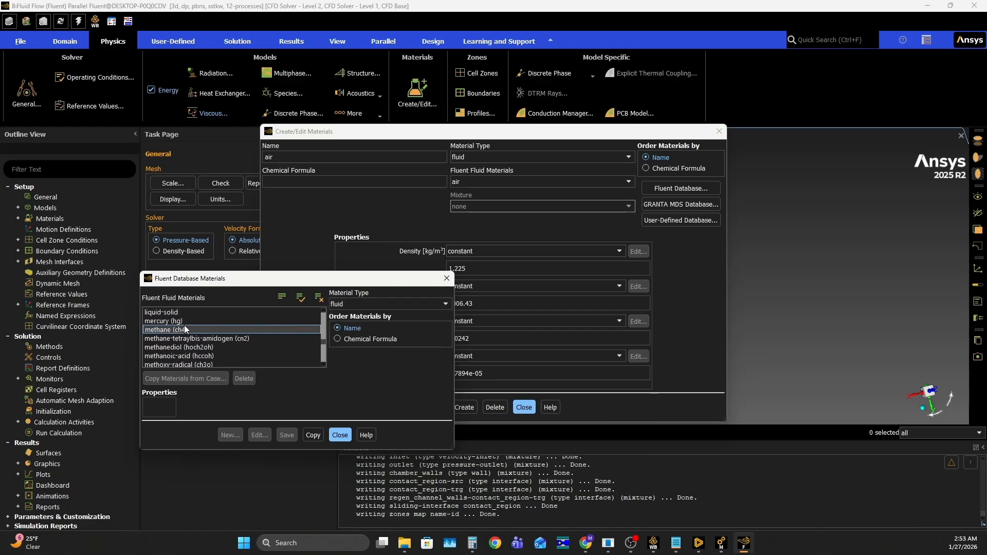
{"action": "scroll", "coordinate": [180, 347], "scroll_direction": "down", "scroll_amount": 10}
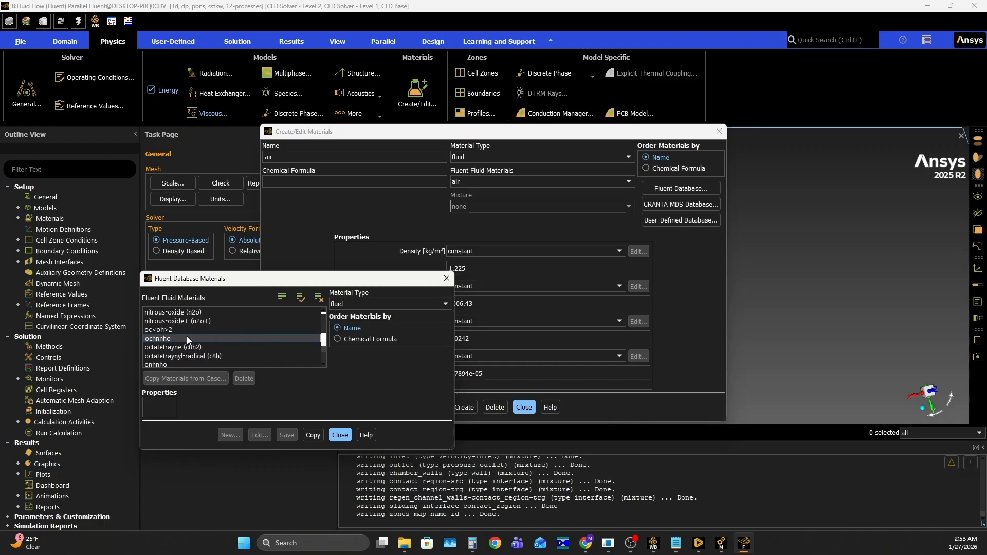
{"action": "scroll", "coordinate": [193, 334], "scroll_direction": "up", "scroll_amount": 10}
{"action": "left_click", "coordinate": [451, 284]}
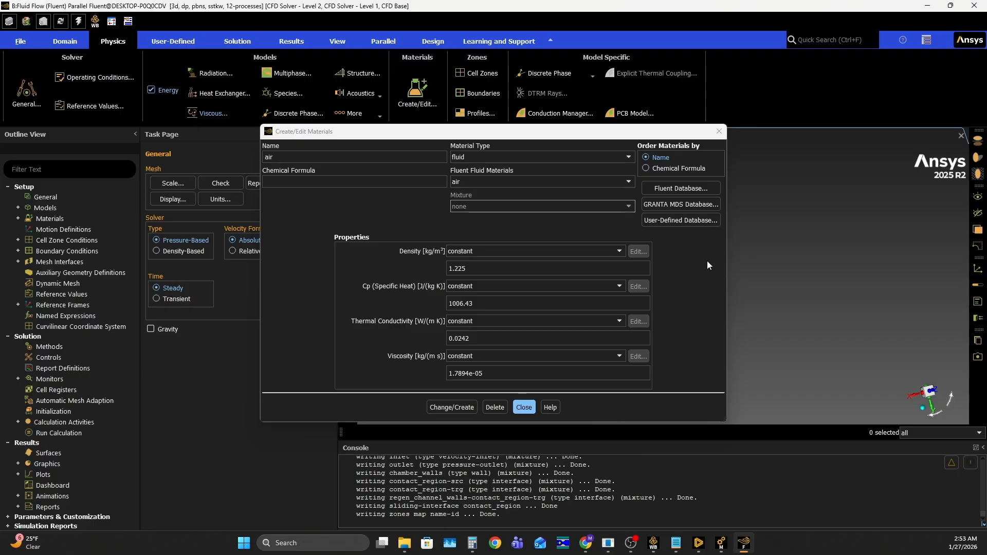
- Select jet-a1-fuel (c12h23<l>) in the Fluent database of fluid materials
{"action": "left_click", "coordinate": [681, 188]}
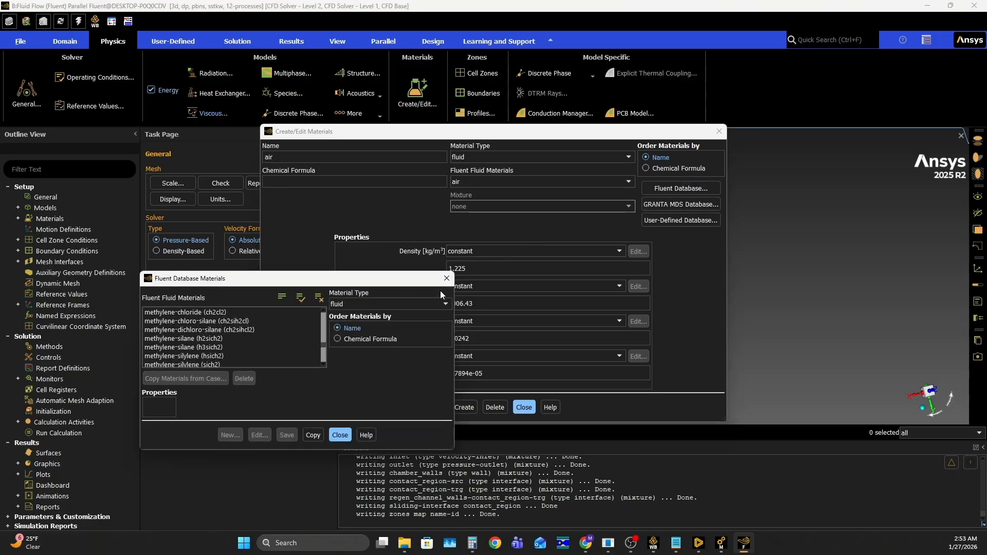
{"action": "scroll", "coordinate": [216, 325], "scroll_direction": "up", "scroll_amount": 10}
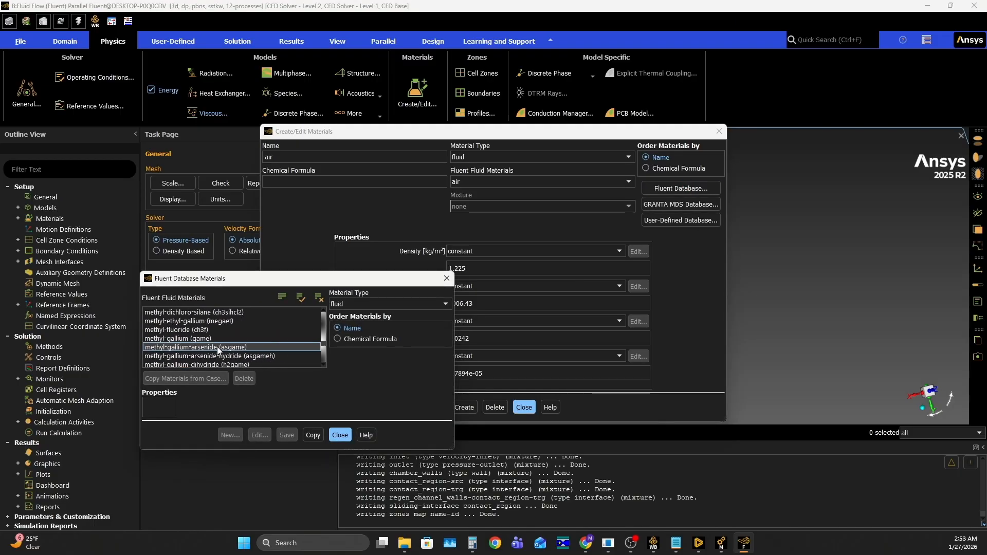
{"action": "scroll", "coordinate": [187, 349], "scroll_direction": "up", "scroll_amount": 3}
{"action": "scroll", "coordinate": [187, 350], "scroll_direction": "down", "scroll_amount": 4}
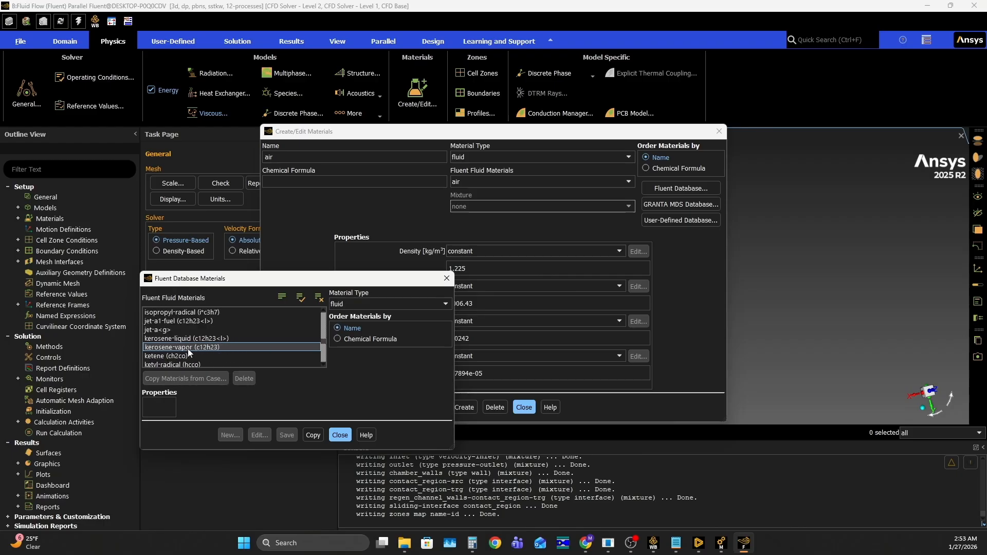
{"action": "scroll", "coordinate": [187, 348], "scroll_direction": "up", "scroll_amount": 4}
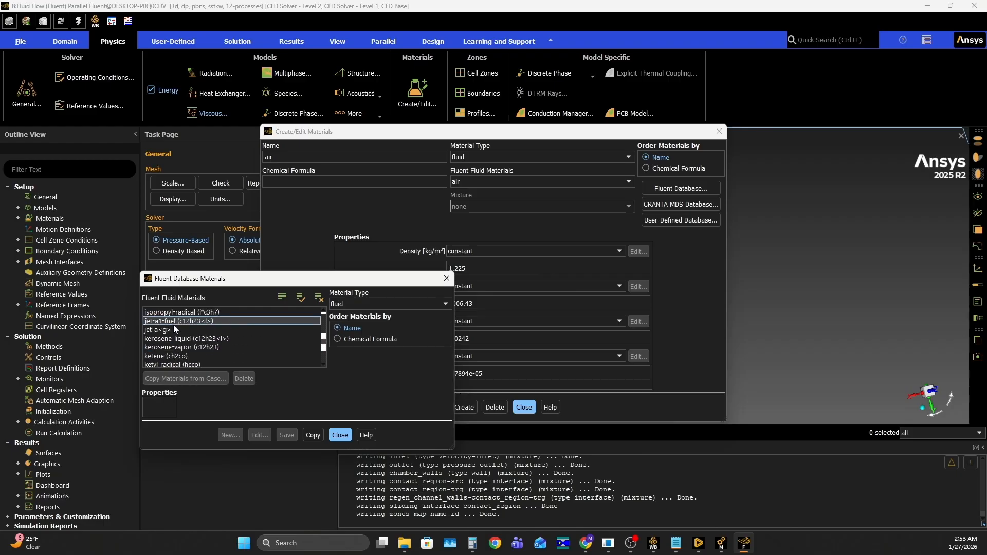
{"action": "left_click", "coordinate": [175, 323]}
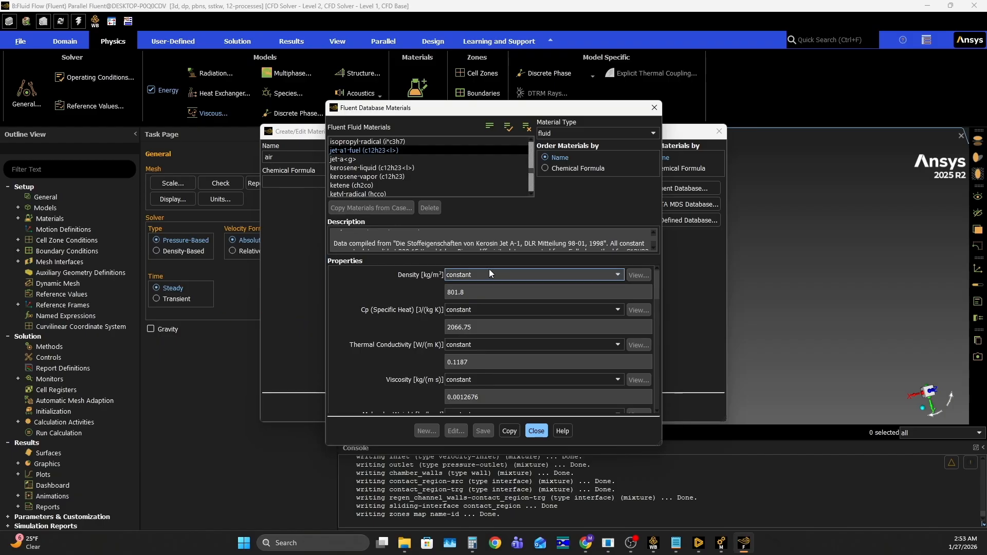
- Switch the density of jet-a1-fuel to a profile and its specific heat to piecewise-polynomial
{"action": "left_click", "coordinate": [463, 274]}
{"action": "left_click", "coordinate": [486, 295]}
{"action": "left_click", "coordinate": [712, 85]}
{"action": "left_click", "coordinate": [469, 309]}
{"action": "left_click", "coordinate": [556, 328]}
{"action": "left_click", "coordinate": [714, 83]}
- Switch the thermal conductivity and viscosity of jet-a1-fuel to non-constant profiles
{"action": "left_click", "coordinate": [463, 309]}
{"action": "left_click", "coordinate": [473, 319]}
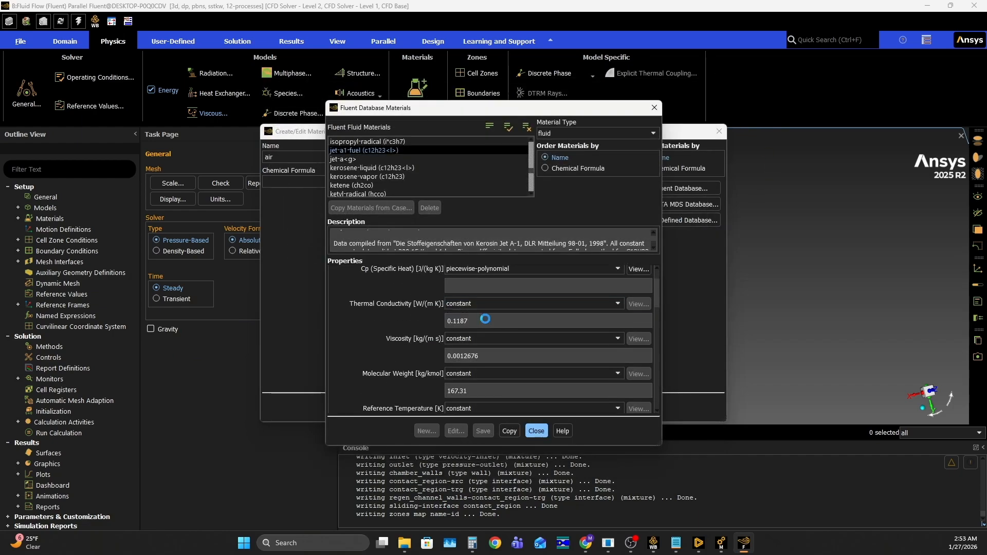
{"action": "left_click", "coordinate": [713, 80]}
{"action": "left_click", "coordinate": [470, 338]}
{"action": "left_click", "coordinate": [483, 354]}
{"action": "left_click", "coordinate": [714, 81]}
- Set the latent heat of jet-a1-fuel to piecewise-polynomial
{"action": "scroll", "coordinate": [416, 329], "scroll_direction": "down", "scroll_amount": 2}
{"action": "left_click", "coordinate": [462, 333]}
{"action": "left_click", "coordinate": [461, 339]}
{"action": "scroll", "coordinate": [414, 349], "scroll_direction": "down", "scroll_amount": 3}
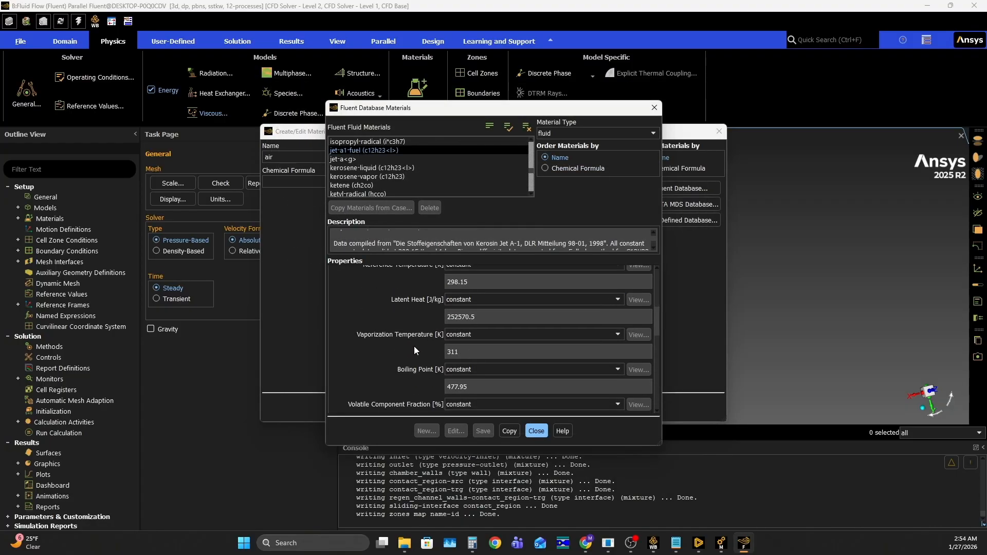
{"action": "left_click", "coordinate": [461, 299]}
{"action": "left_click", "coordinate": [467, 316]}
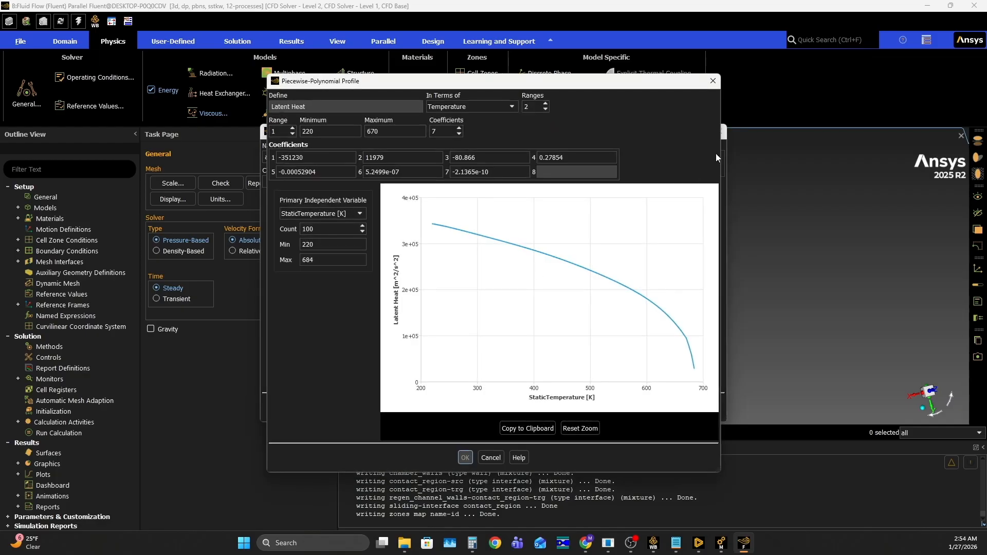
{"action": "left_click", "coordinate": [712, 84]}
- Review the remaining properties of jet-a1-fuel, including the vaporization temperature options, and close the Fluent database
{"action": "left_click", "coordinate": [458, 334]}
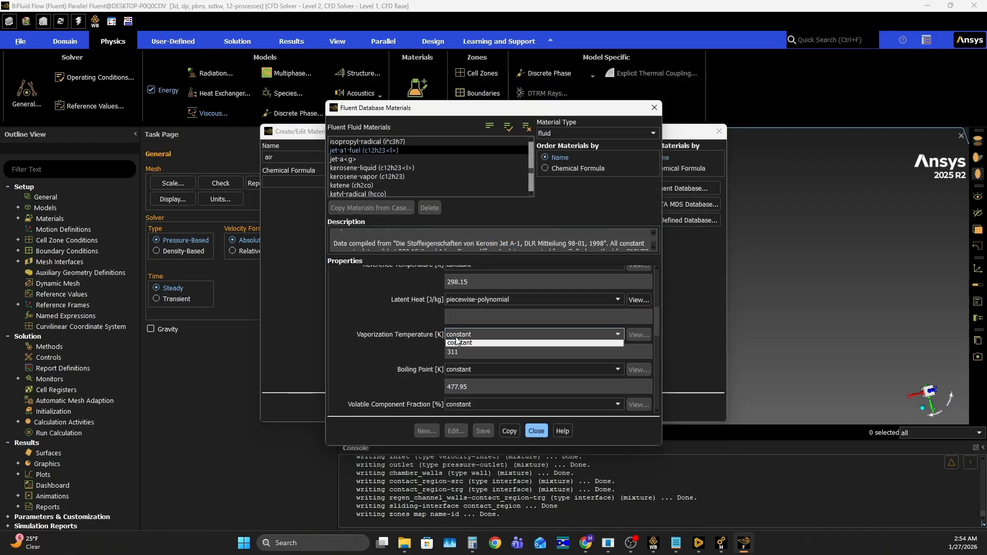
{"action": "left_click", "coordinate": [426, 339]}
{"action": "scroll", "coordinate": [427, 339], "scroll_direction": "up", "scroll_amount": 1}
{"action": "scroll", "coordinate": [427, 339], "scroll_direction": "up", "scroll_amount": 1}
{"action": "left_click", "coordinate": [461, 306]}
{"action": "left_click", "coordinate": [415, 311]}
{"action": "scroll", "coordinate": [414, 311], "scroll_direction": "down", "scroll_amount": 2}
{"action": "scroll", "coordinate": [414, 310], "scroll_direction": "down", "scroll_amount": 2}
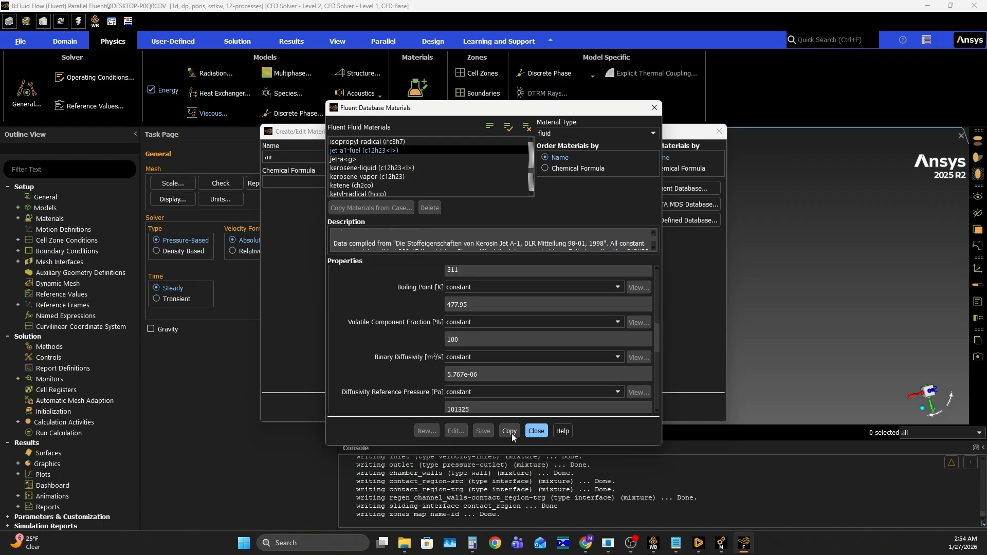
{"action": "left_click", "coordinate": [537, 430]}
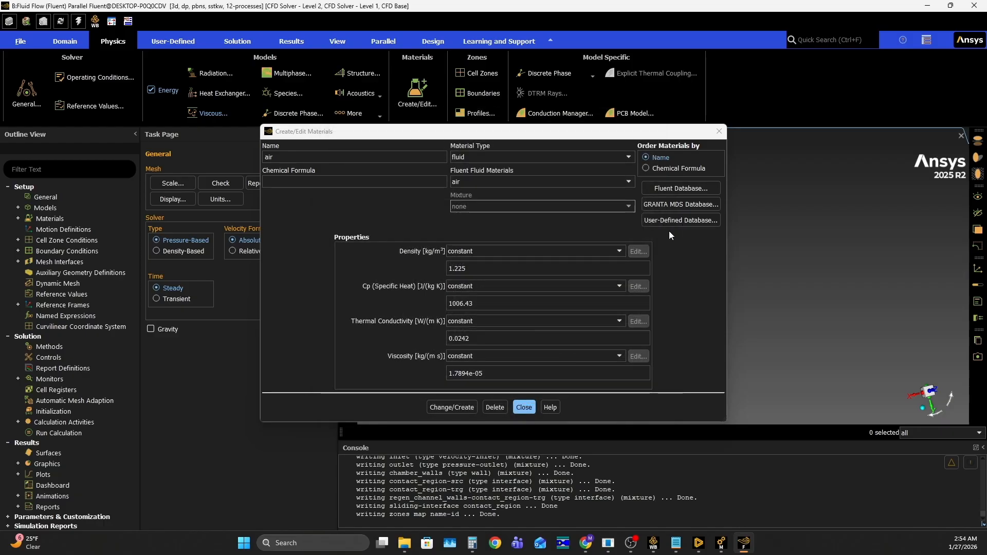
- Set the material type to solid and bring up the solid materials in the GRANTA MDS database
{"action": "left_click", "coordinate": [516, 155]}
{"action": "left_click", "coordinate": [472, 176]}
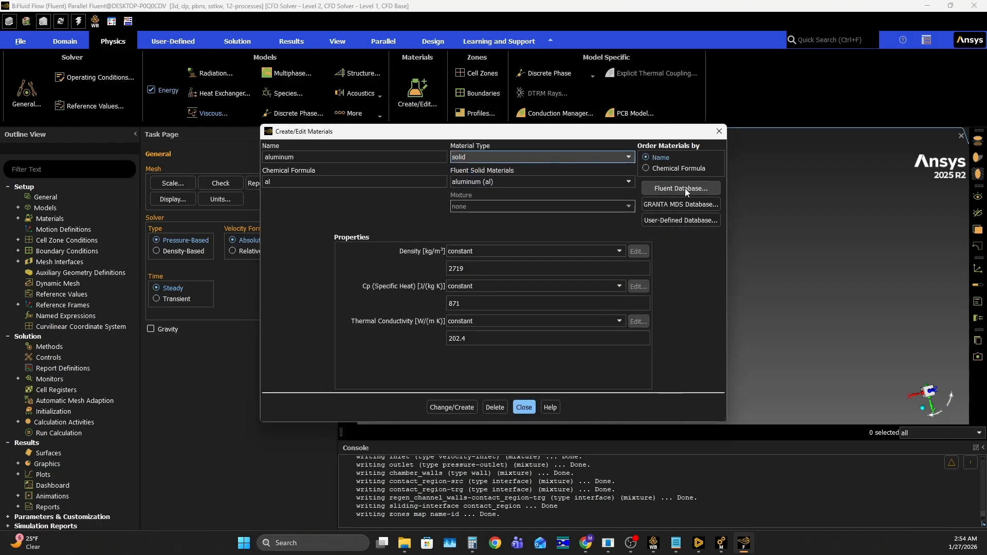
{"action": "left_click", "coordinate": [694, 203]}
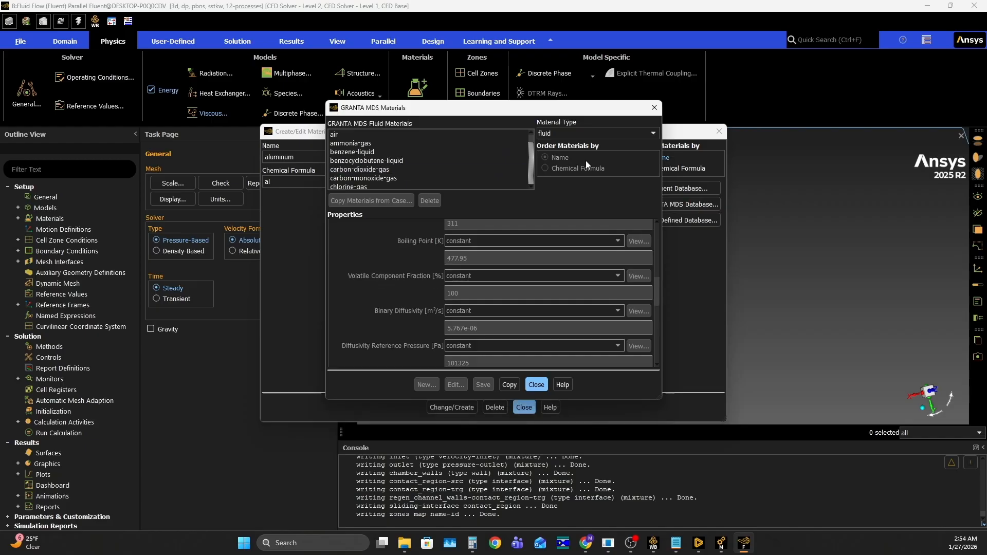
{"action": "left_click_drag", "start_coordinate": [569, 107], "coordinate": [517, 116]}
{"action": "left_click", "coordinate": [520, 141]}
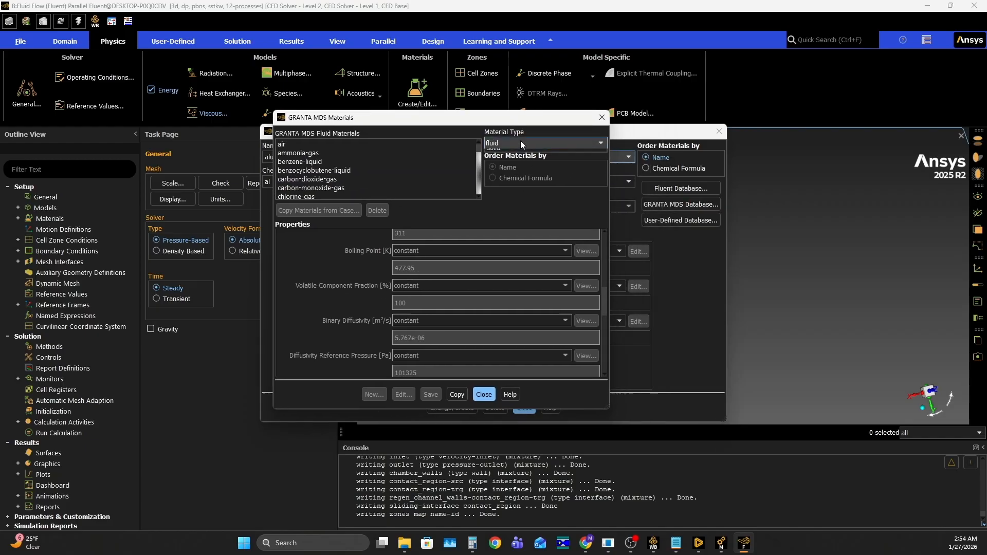
{"action": "left_click", "coordinate": [506, 161]}
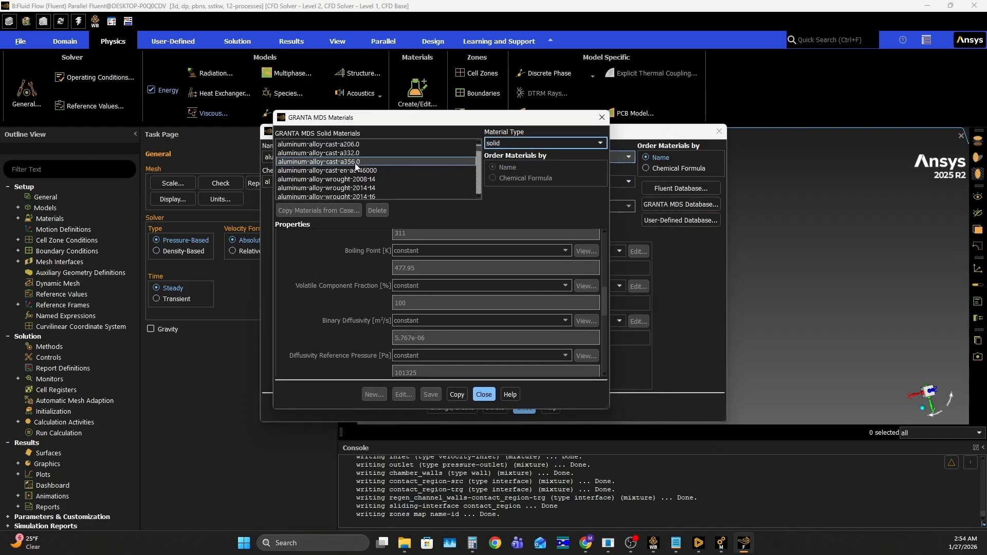
- Copy copper-alloy-c18200 from the GRANTA MDS solid materials into the case and close the material dialogs
{"action": "scroll", "coordinate": [353, 172], "scroll_direction": "down", "scroll_amount": 8}
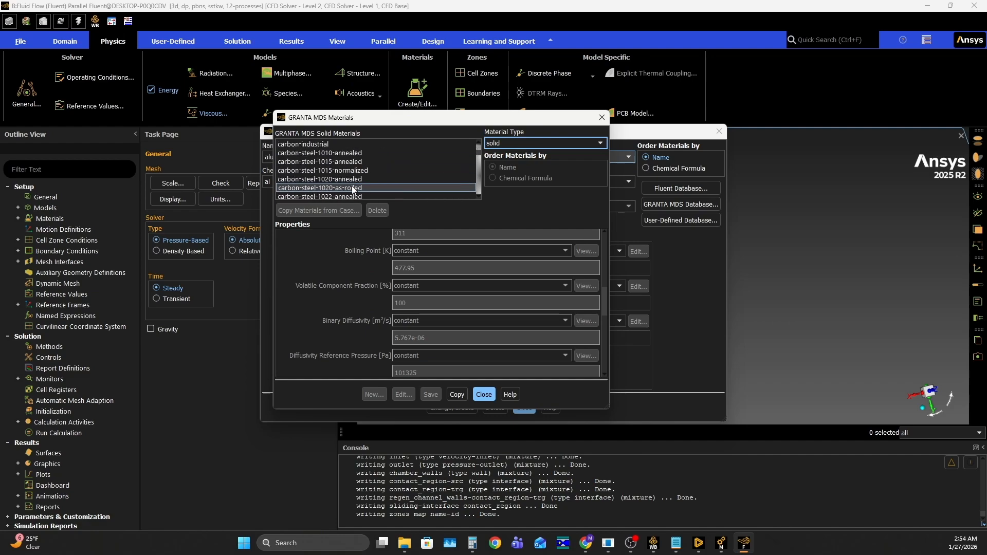
{"action": "scroll", "coordinate": [353, 186], "scroll_direction": "down", "scroll_amount": 10}
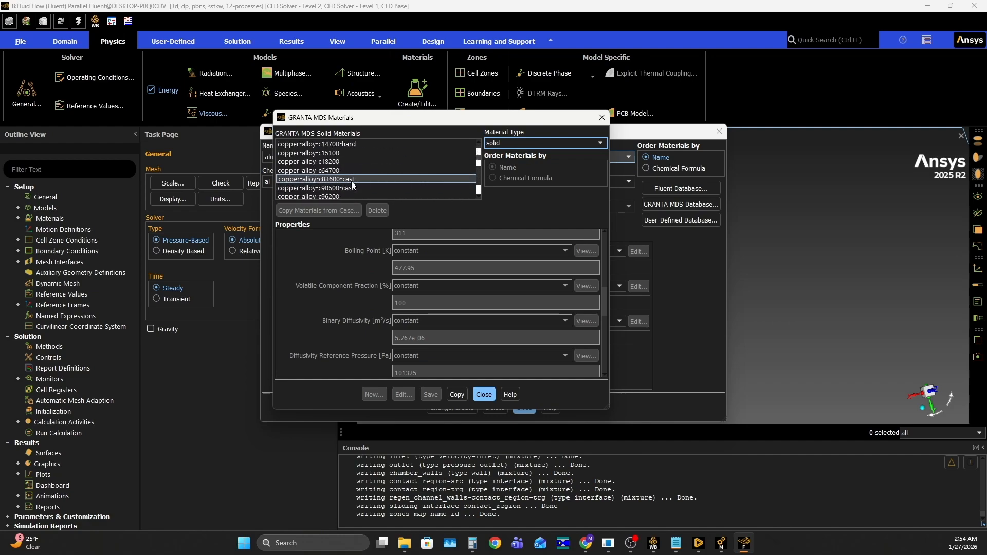
{"action": "left_click", "coordinate": [341, 161]}
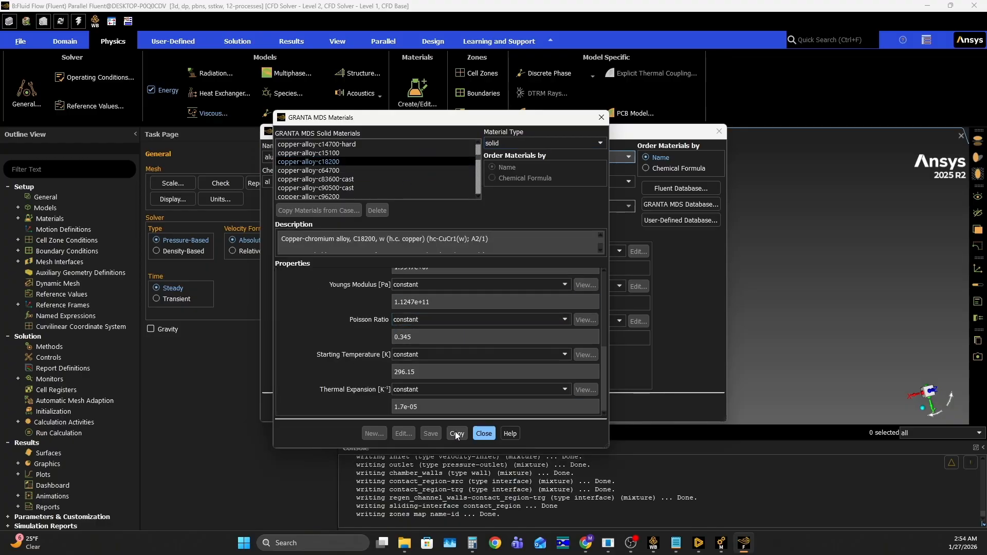
{"action": "left_click", "coordinate": [491, 434]}
{"action": "left_click", "coordinate": [488, 396]}
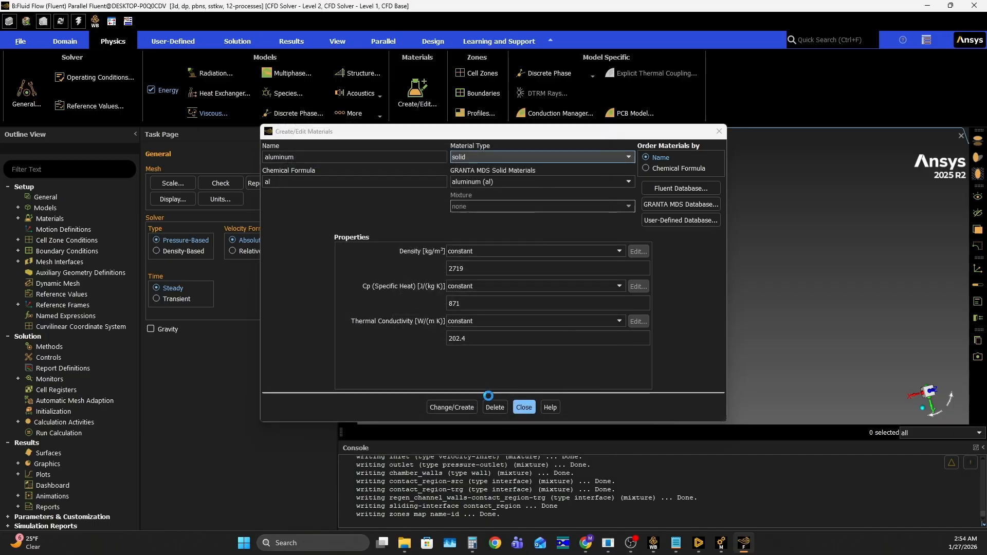
{"action": "left_click", "coordinate": [520, 405]}
- Assign jet-a1-fuel as the material of the fluid_volume cell zone
{"action": "left_click", "coordinate": [481, 77]}
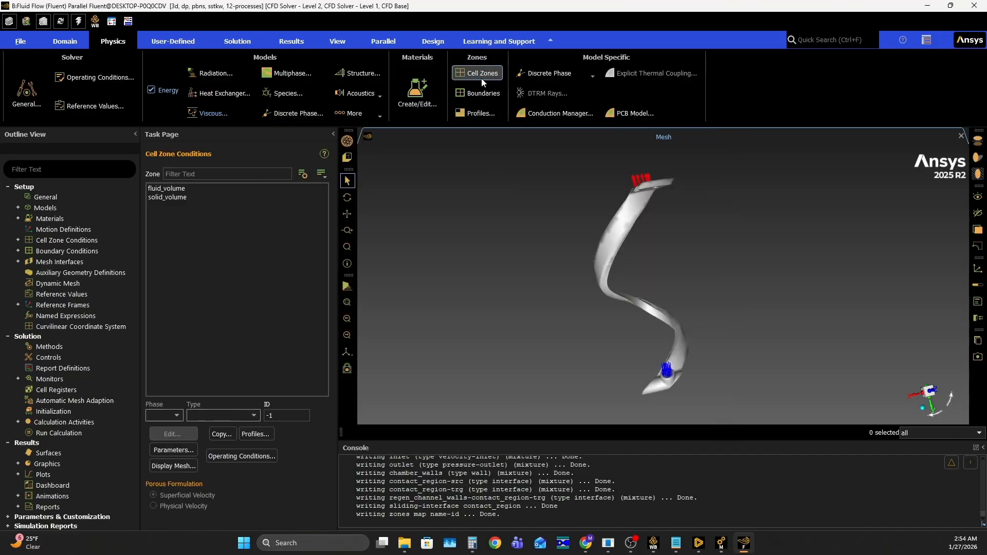
{"action": "left_click", "coordinate": [168, 190]}
{"action": "left_click", "coordinate": [177, 434]}
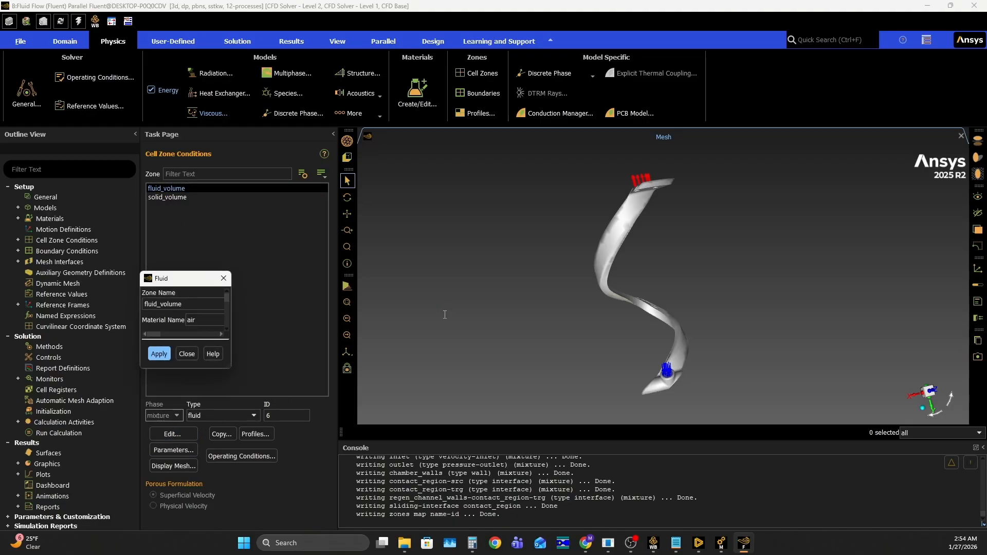
{"action": "left_click", "coordinate": [205, 320]}
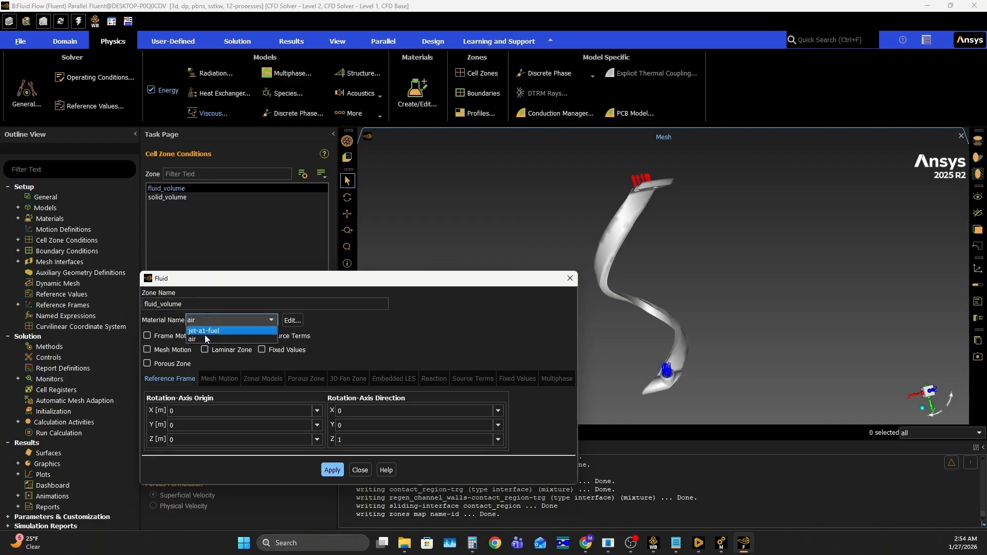
{"action": "left_click", "coordinate": [206, 339]}
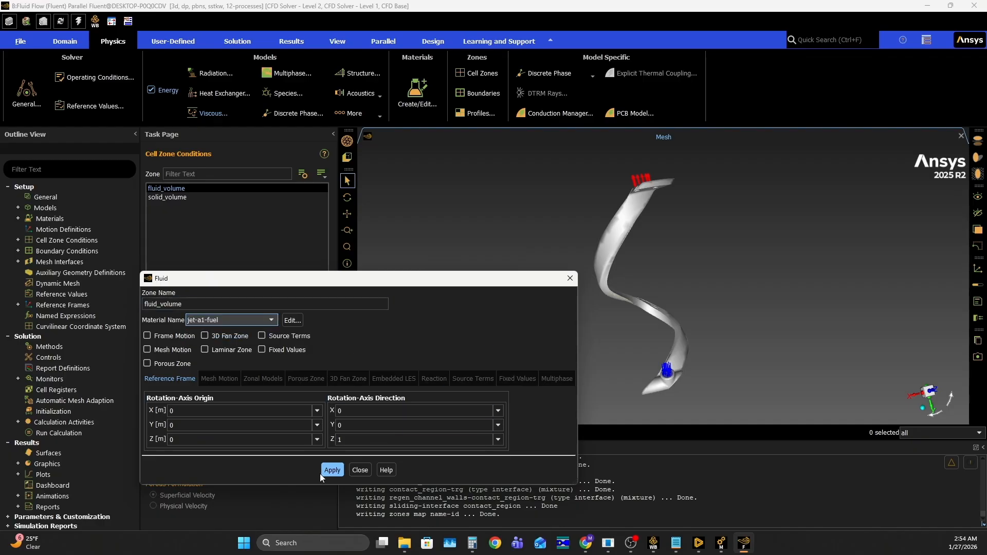
{"action": "left_click", "coordinate": [363, 470]}
- Assign copper-alloy-c18200 as the material of the solid_volume cell zone
{"action": "left_click", "coordinate": [214, 198]}
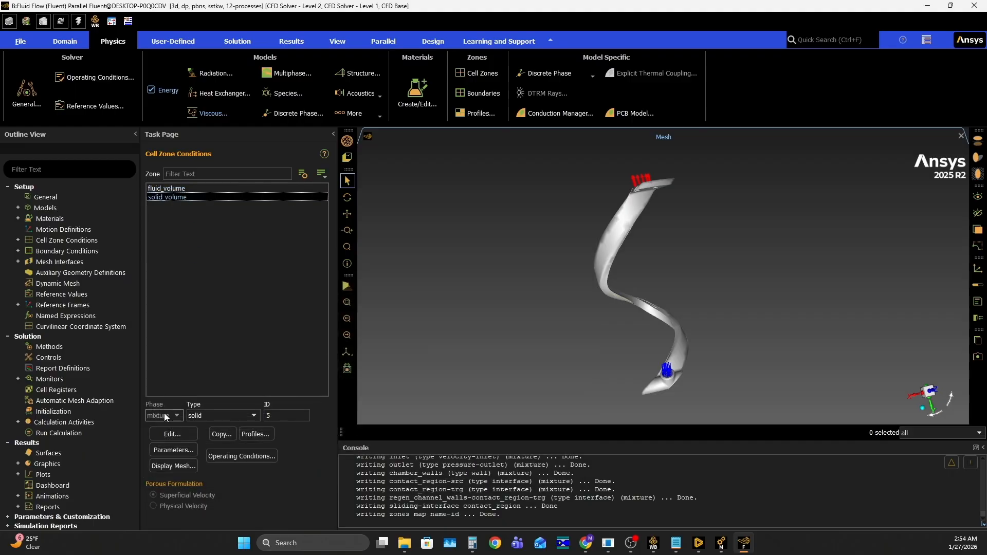
{"action": "left_click", "coordinate": [172, 434]}
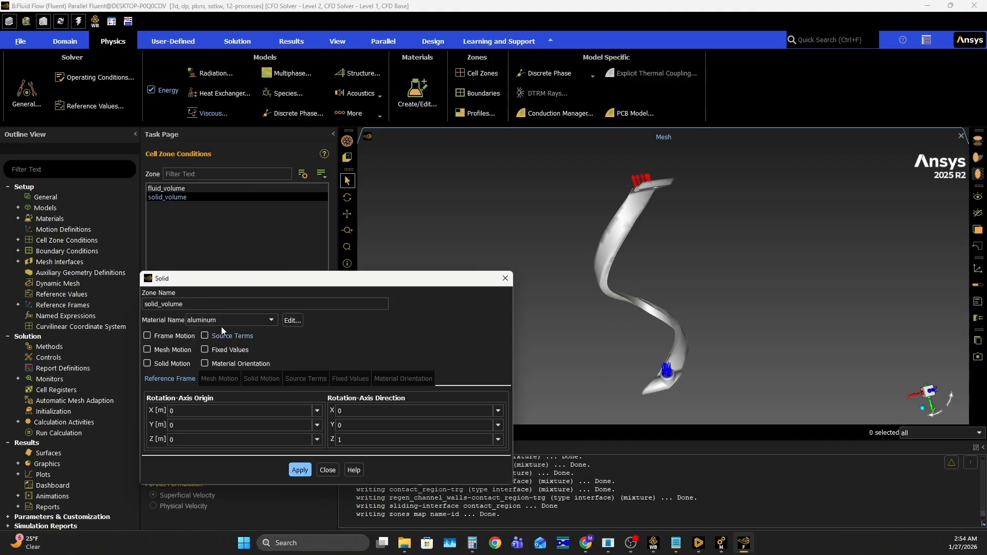
{"action": "left_click", "coordinate": [221, 320]}
{"action": "left_click", "coordinate": [216, 333]}
{"action": "left_click", "coordinate": [300, 470]}
{"action": "left_click", "coordinate": [328, 473]}
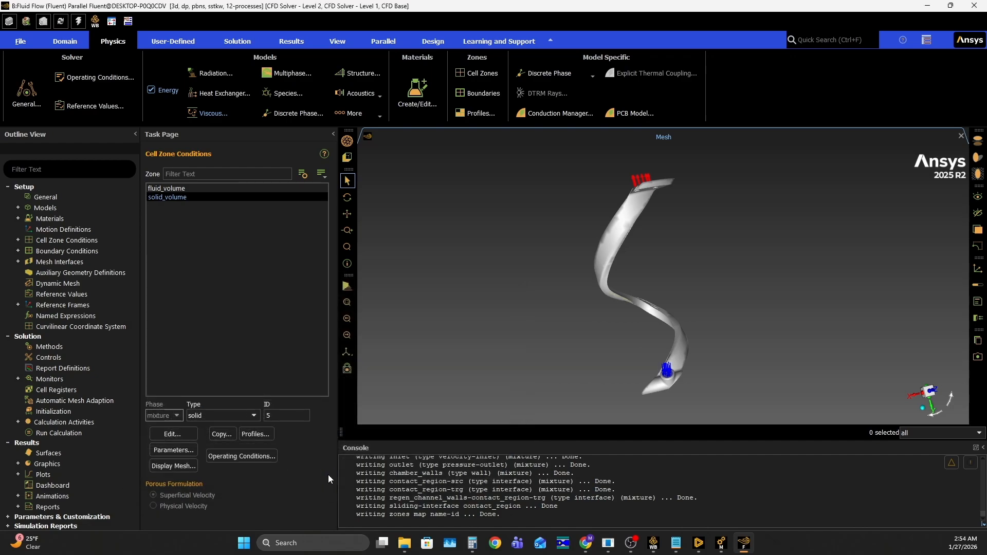
- Set the supersonic/initial gauge pressure of the inlet boundary to 4.65e6 Pa
{"action": "left_click", "coordinate": [478, 93]}
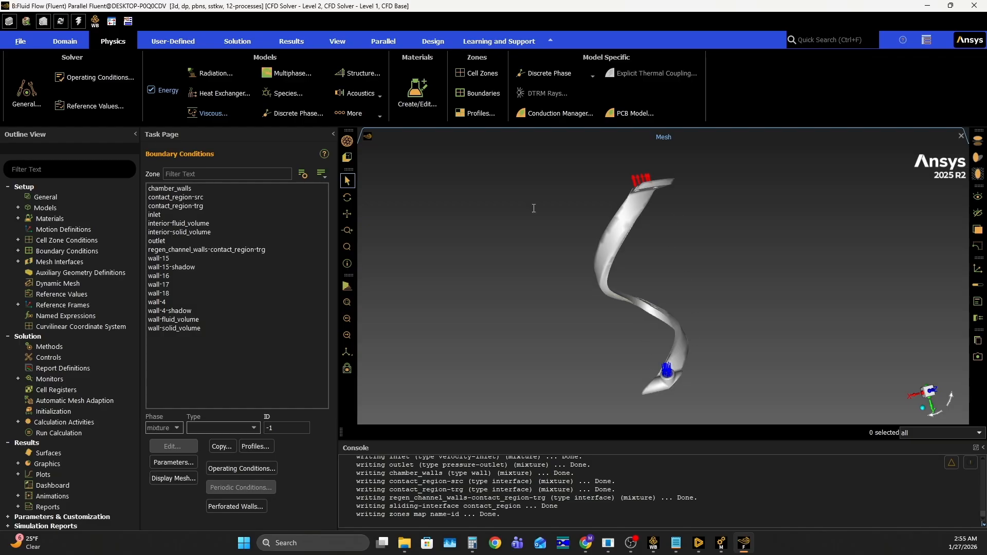
{"action": "left_click", "coordinate": [174, 215]}
{"action": "left_click", "coordinate": [181, 446]}
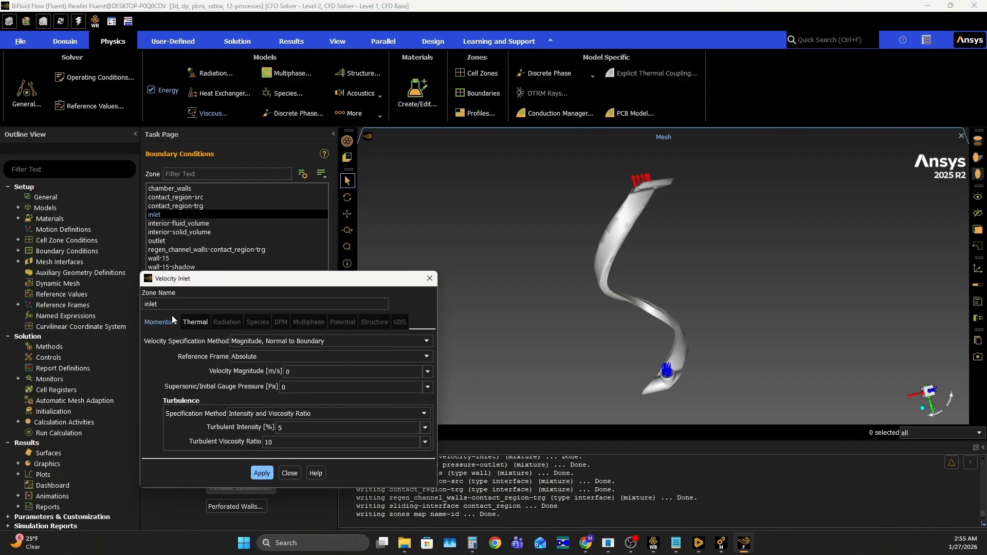
{"action": "left_click", "coordinate": [195, 322]}
{"action": "left_click", "coordinate": [170, 323]}
{"action": "left_click", "coordinate": [292, 383]}
{"action": "key", "text": "BackSpace"}
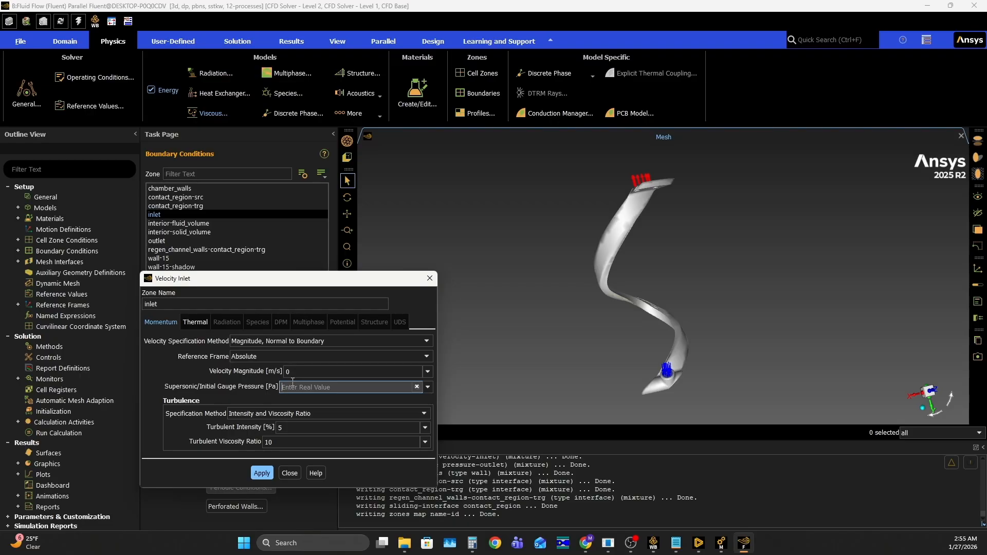
{"action": "type", "text": "4.65e6"}
- Switch to Calculator, divide the existing result by 45, multiply it by 5 and copy the leading digits for the inlet velocity
{"action": "left_click", "coordinate": [310, 372]}
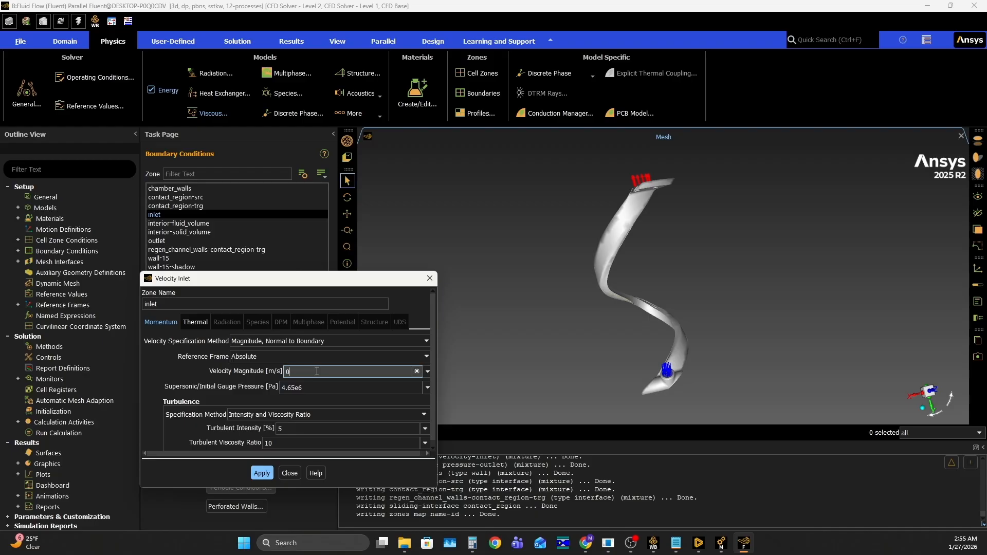
{"action": "left_click", "coordinate": [473, 543]}
{"action": "left_click_drag", "start_coordinate": [211, 103], "coordinate": [768, 140]}
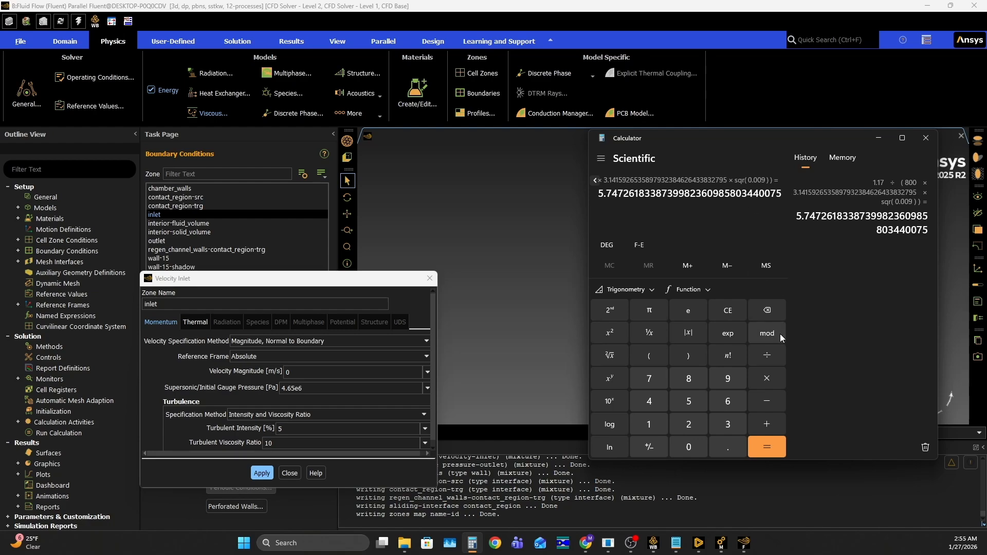
{"action": "left_click", "coordinate": [769, 354]}
{"action": "left_click", "coordinate": [649, 400]}
{"action": "left_click", "coordinate": [689, 402]}
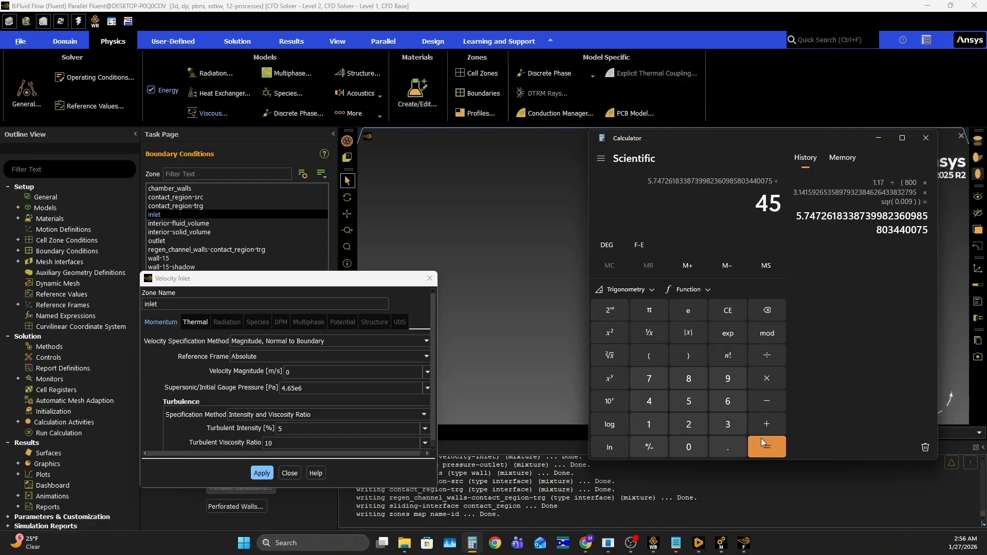
{"action": "left_click", "coordinate": [761, 440]}
{"action": "left_click", "coordinate": [767, 378]}
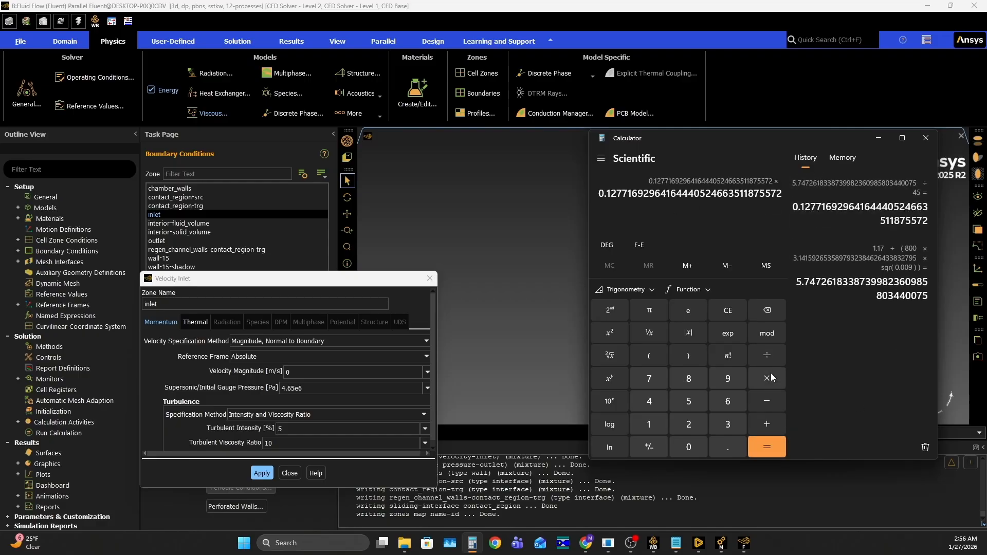
{"action": "left_click", "coordinate": [689, 401]}
{"action": "left_click", "coordinate": [765, 446]}
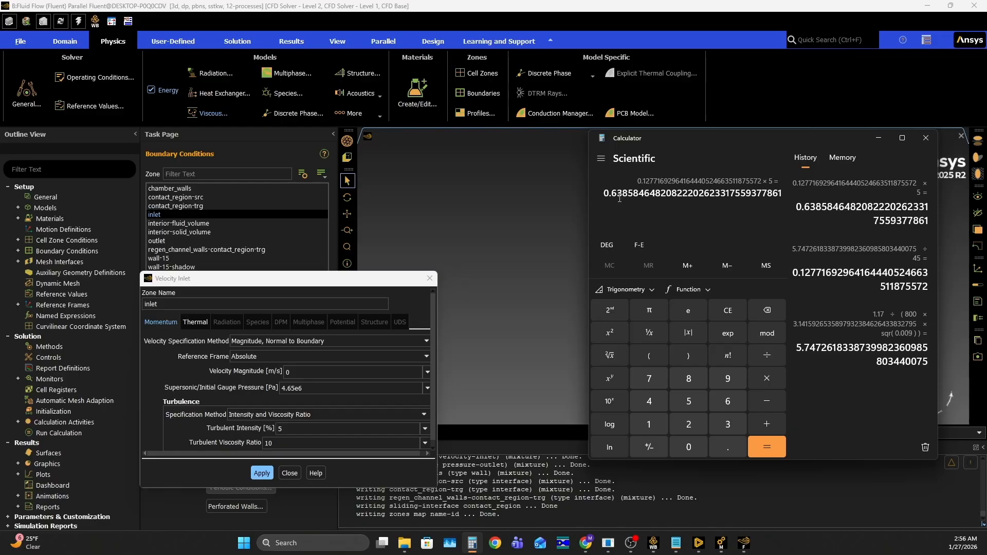
{"action": "left_click_drag", "start_coordinate": [632, 196], "coordinate": [605, 194]}
{"action": "key", "text": "ctrl+c"}
- Set the inlet's velocity magnitude to 0.63858 m/s and finish editing the inlet boundary
{"action": "left_click", "coordinate": [293, 372]}
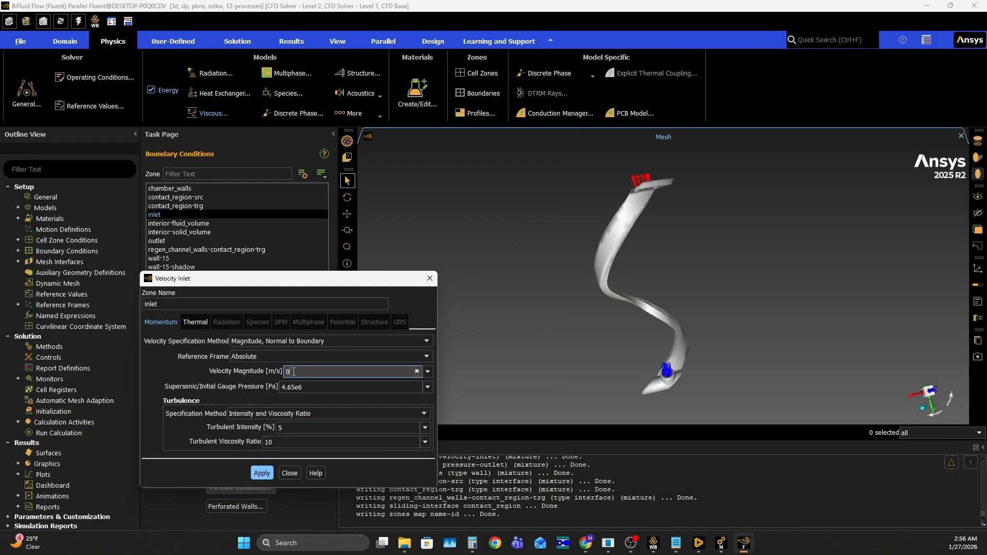
{"action": "key", "text": "BackSpace"}
{"action": "key", "text": "ctrl+v"}
{"action": "left_click", "coordinate": [175, 372]}
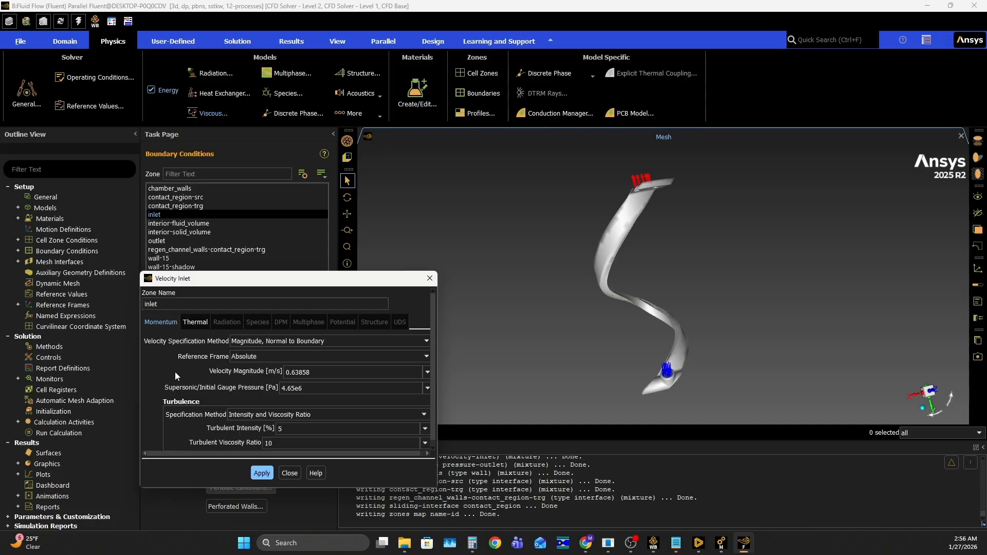
{"action": "left_click", "coordinate": [289, 473]}
- Set the gauge pressure of the outlet boundary to 4.35e6 Pa
{"action": "left_click", "coordinate": [157, 240]}
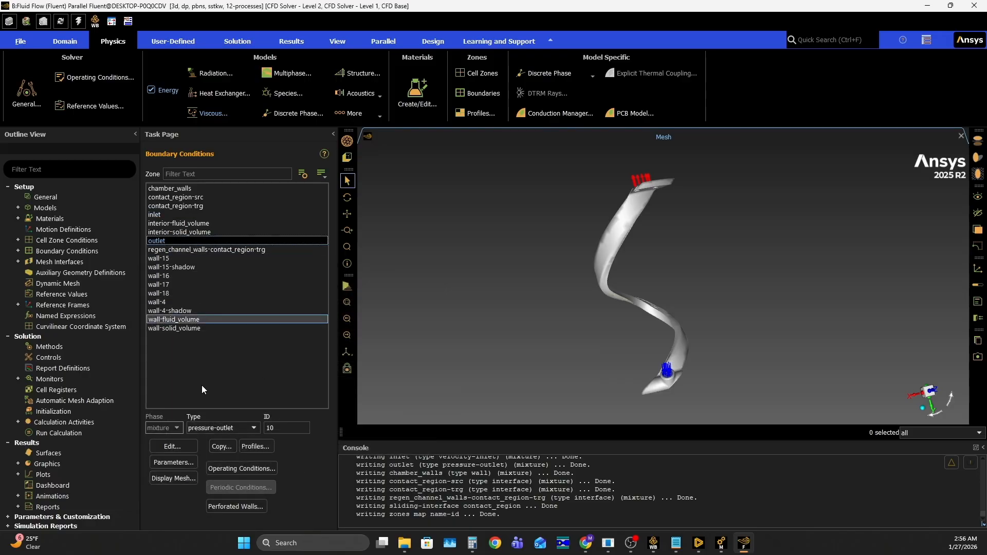
{"action": "left_click", "coordinate": [179, 445]}
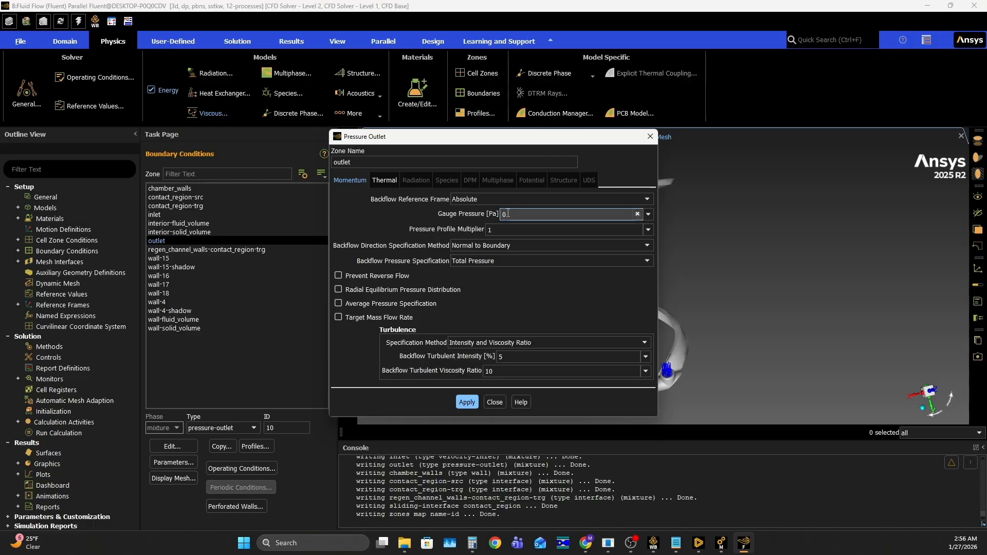
{"action": "left_click", "coordinate": [517, 215]}
{"action": "key", "text": "BackSpace"}
{"action": "type", "text": "4.35e6"}
{"action": "key", "text": "Return"}
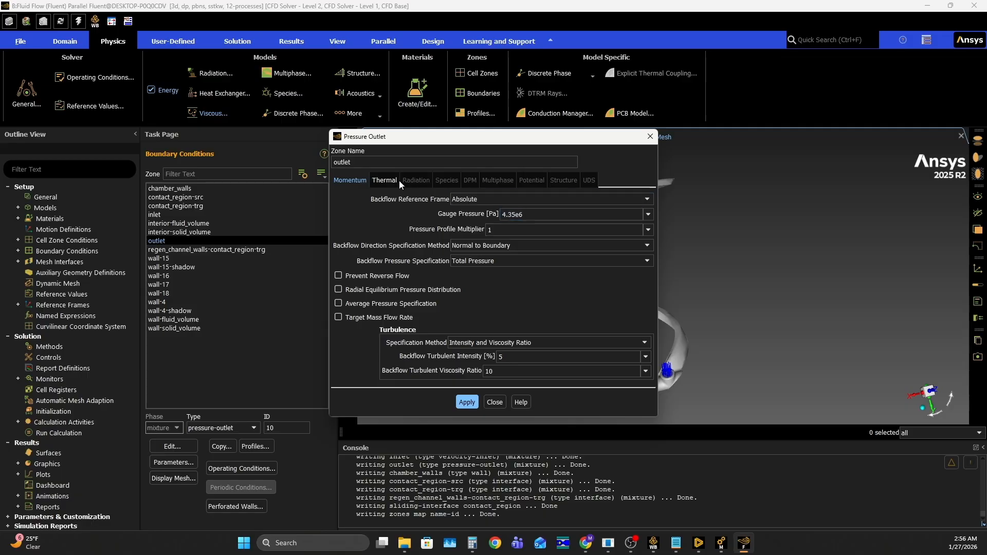
- Set the outlet's backflow total temperature to 55 K, apply the outlet settings and close them
{"action": "left_click", "coordinate": [385, 179]}
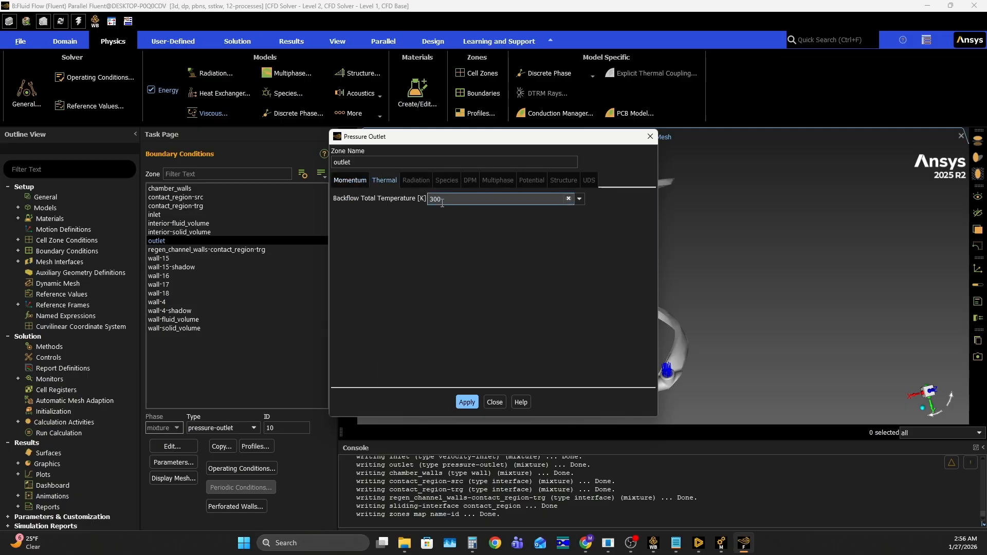
{"action": "key", "text": "BackSpace"}
{"action": "key", "text": "BackSpace"}
{"action": "key", "text": "BackSpace"}
{"action": "type", "text": "55"}
{"action": "left_click", "coordinate": [350, 180]}
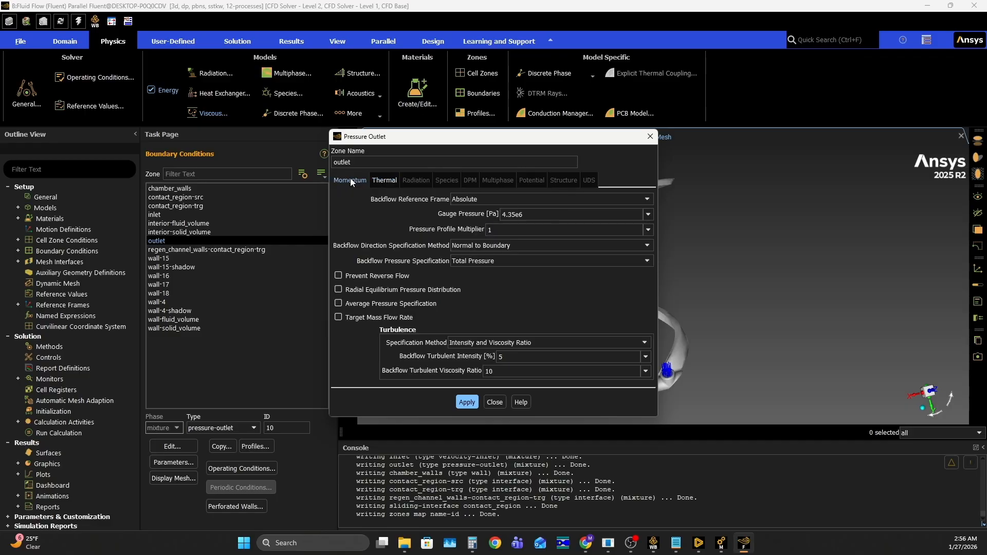
{"action": "left_click", "coordinate": [464, 403]}
{"action": "left_click", "coordinate": [495, 403]}
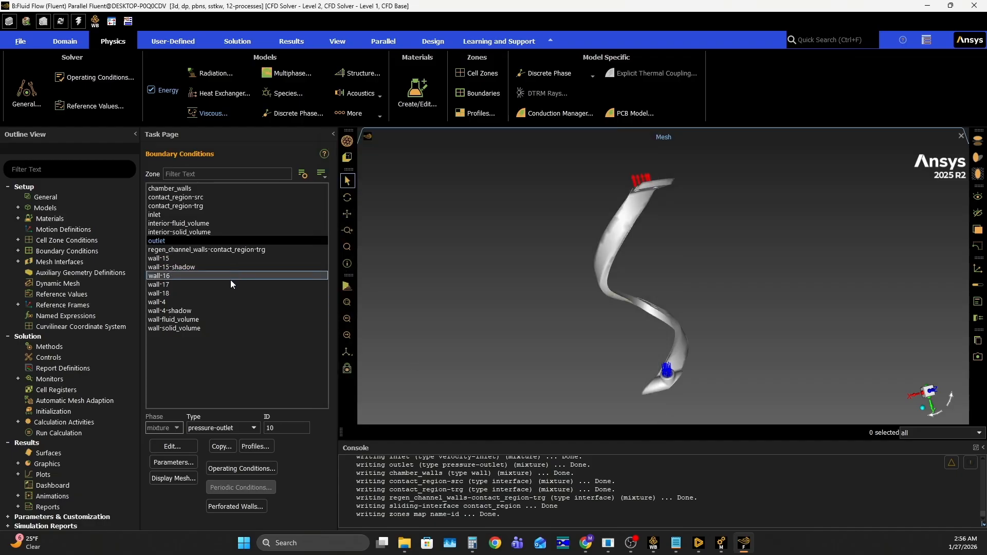
- Edit the chamber_walls boundary and start a new named expression for its heat flux
{"action": "left_click", "coordinate": [220, 190]}
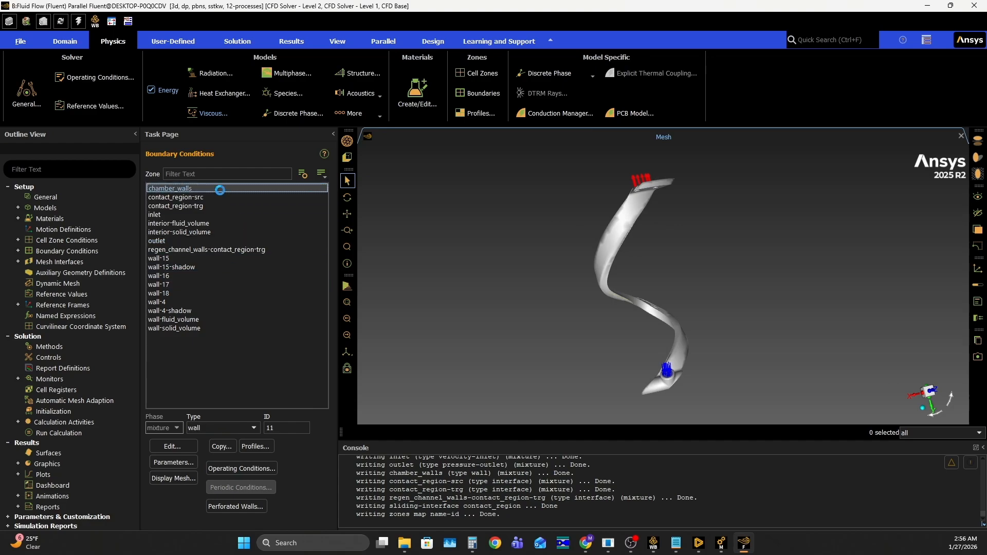
{"action": "left_click", "coordinate": [171, 447]}
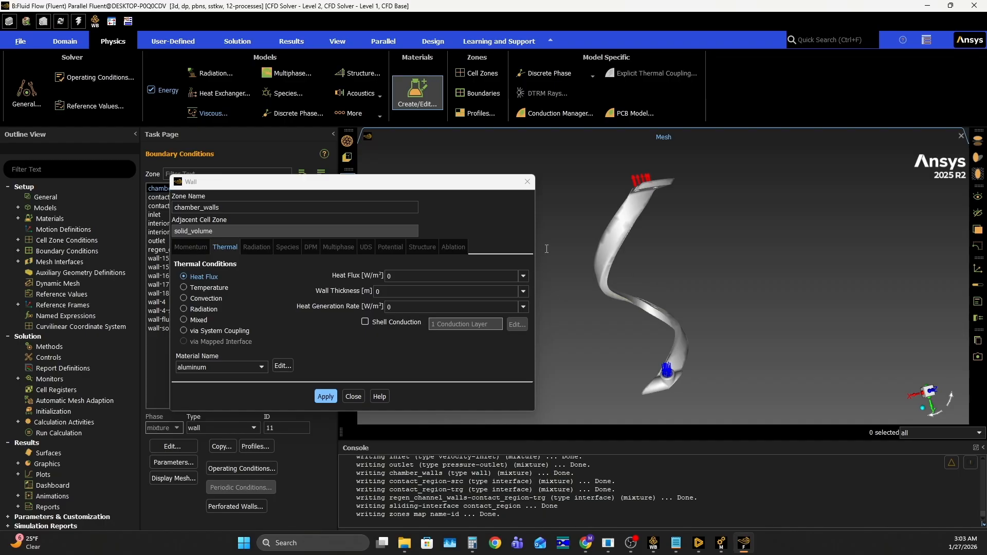
{"action": "left_click", "coordinate": [524, 276]}
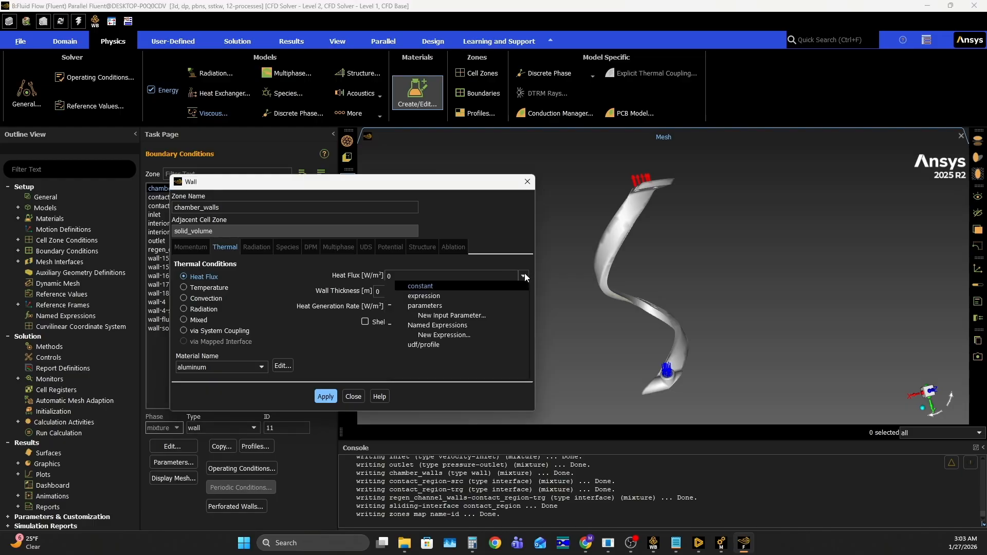
{"action": "left_click", "coordinate": [449, 335]}
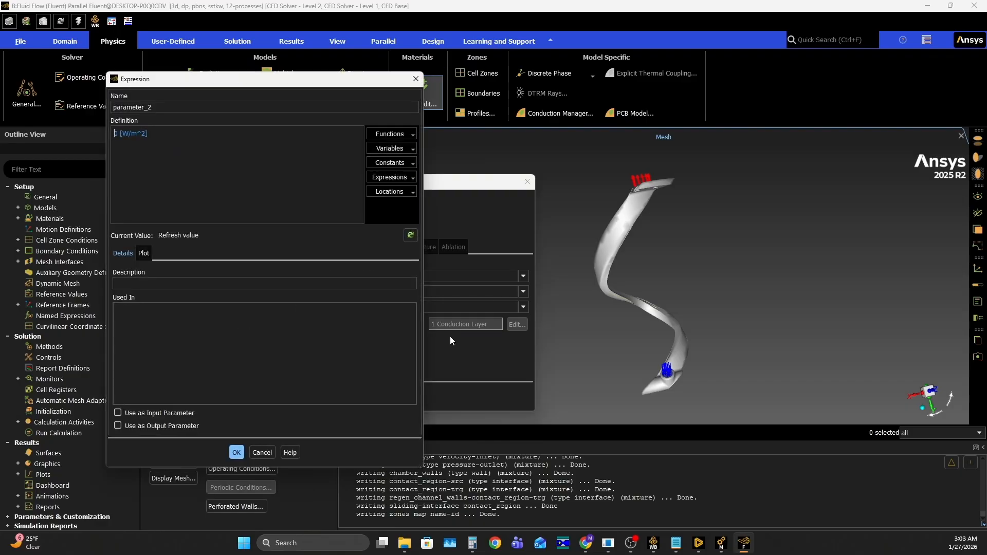
- Name the new heat flux expression ChamberHeatFlux
{"action": "left_click_drag", "start_coordinate": [169, 108], "coordinate": [107, 106]}
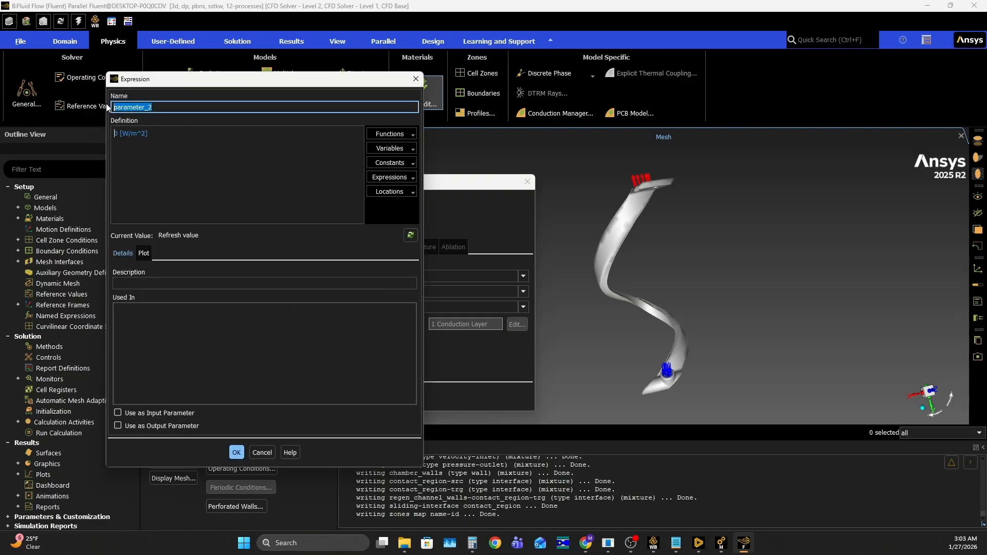
{"action": "type", "text": "ChamberHe"}
{"action": "type", "text": "aFlux"}
{"action": "left_click", "coordinate": [153, 107]}
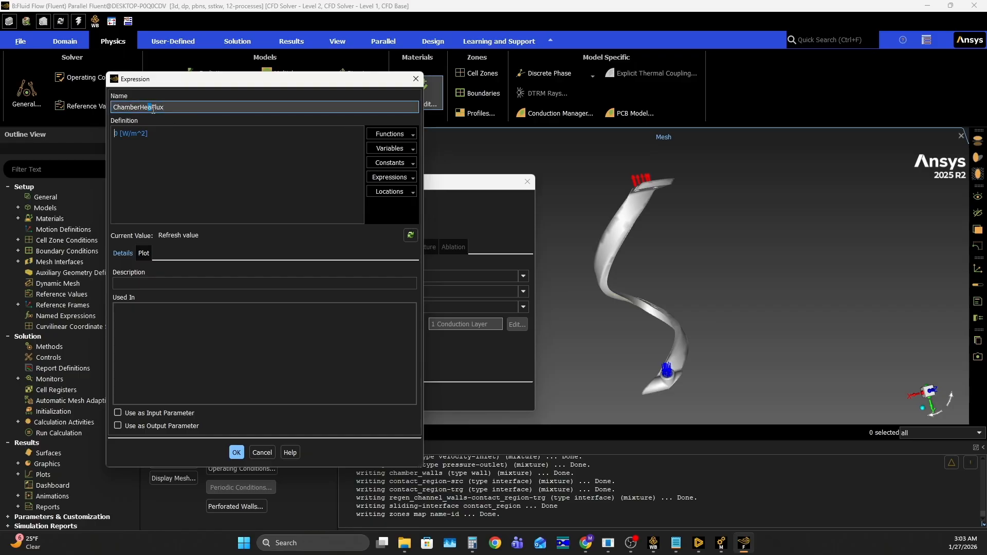
{"action": "type", "text": "t"}
{"action": "key", "text": "BackSpace"}
{"action": "key", "text": "BackSpace"}
{"action": "type", "text": "tF"}
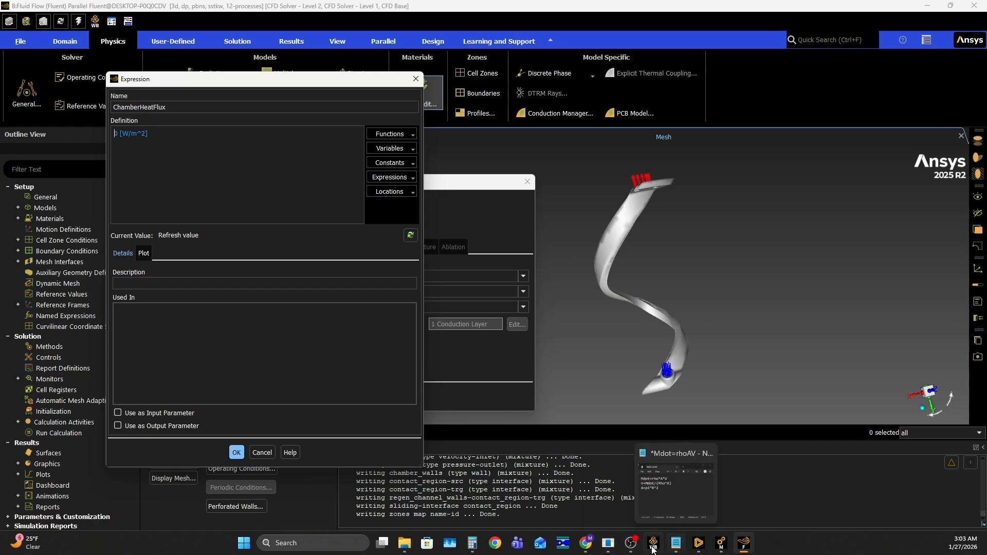
- Switch to Chrome and examine the location and heat flux columns on the V1.5.2 Bartz sheet of RPA Data
{"action": "left_click", "coordinate": [590, 549]}
{"action": "left_click", "coordinate": [183, 4]}
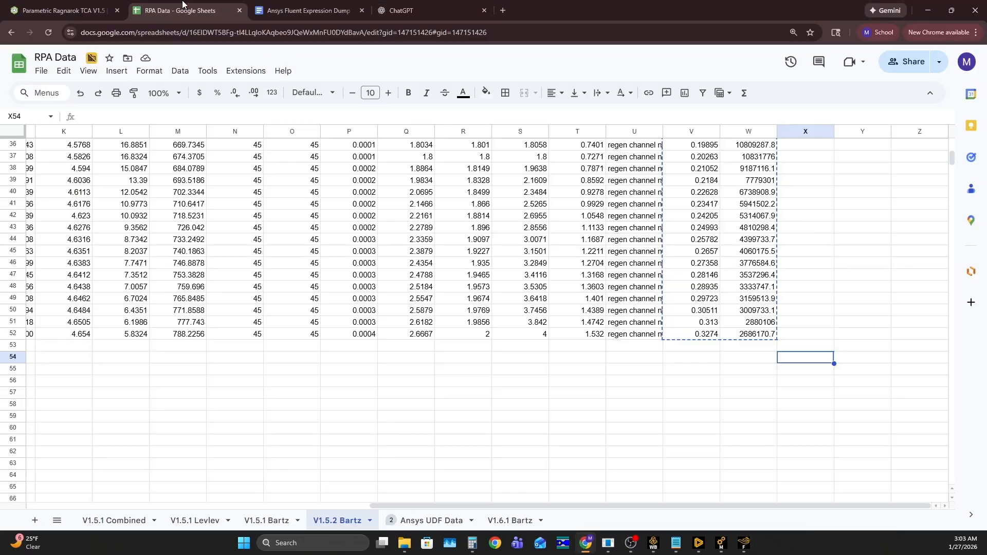
{"action": "scroll", "coordinate": [791, 314], "scroll_direction": "up", "scroll_amount": 5}
{"action": "left_click", "coordinate": [810, 312]}
{"action": "left_click", "coordinate": [801, 291]}
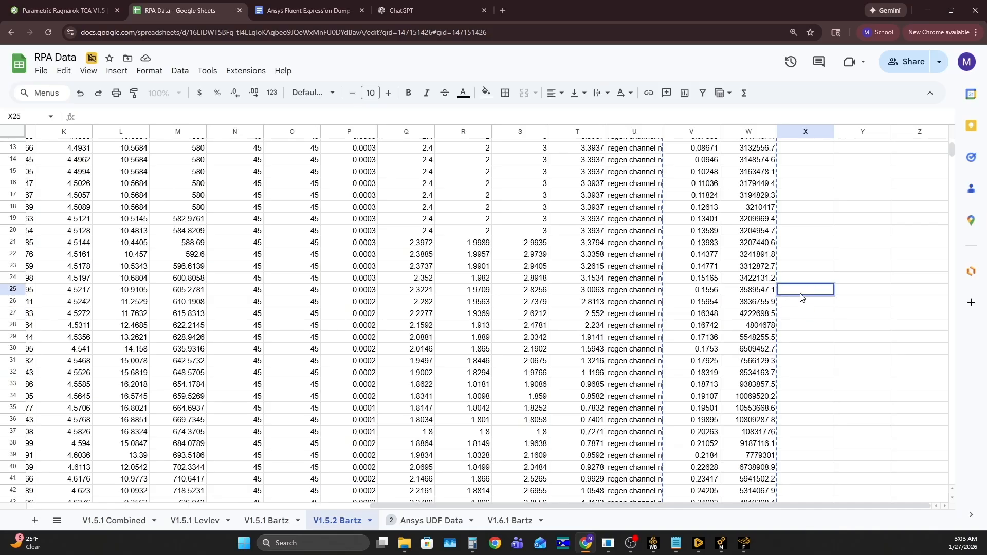
{"action": "left_click", "coordinate": [806, 231]}
{"action": "scroll", "coordinate": [806, 233], "scroll_direction": "up", "scroll_amount": 4}
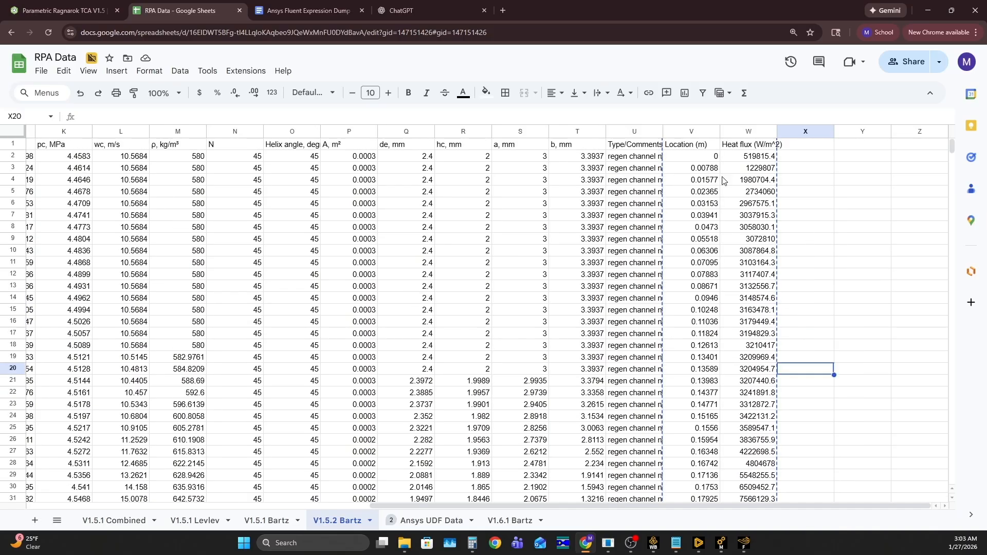
- Review the ChatGPT prompt and the Ragnarok V1.6 linear and quadratic piecewise expressions in the Ansys Fluent Expression Dump document
{"action": "left_click", "coordinate": [290, 6]}
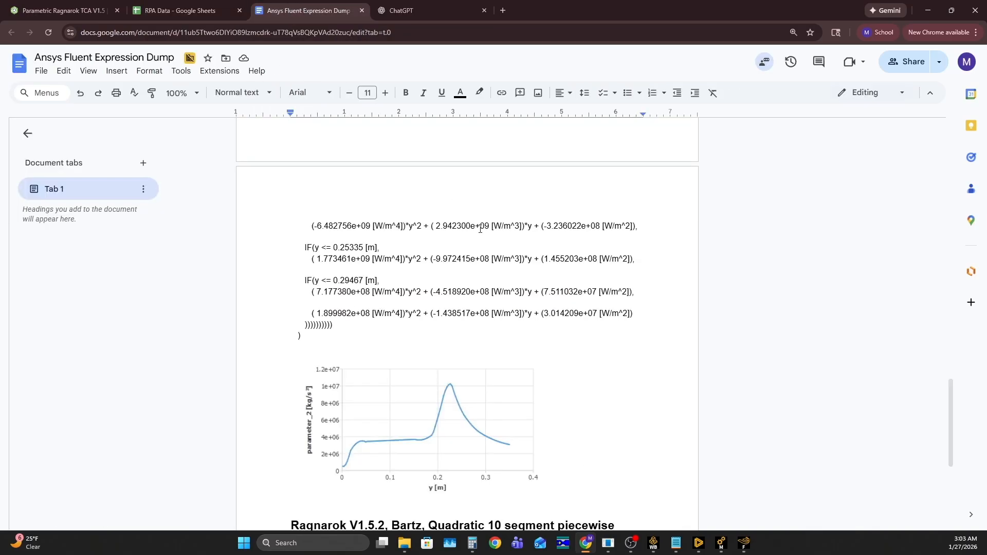
{"action": "scroll", "coordinate": [479, 198], "scroll_direction": "up", "scroll_amount": 15}
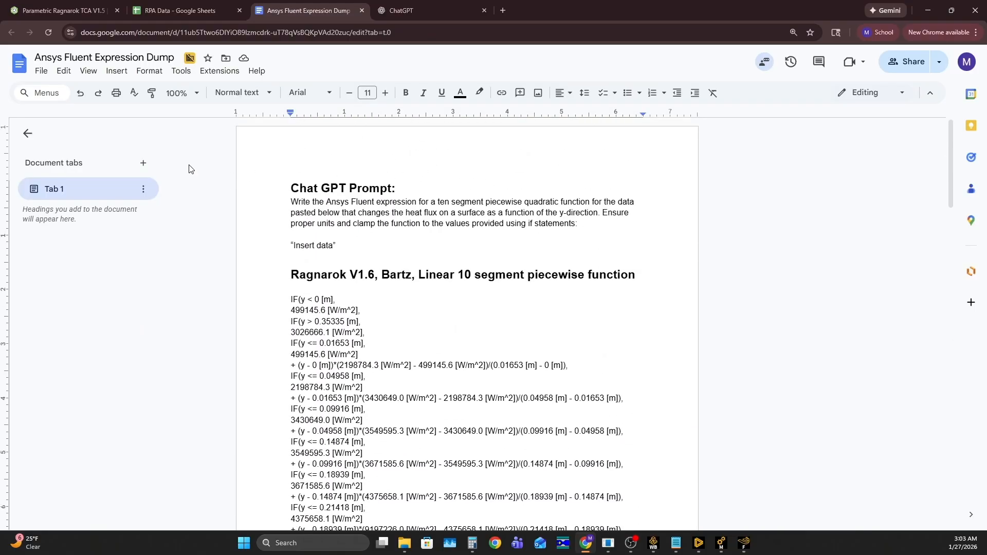
{"action": "scroll", "coordinate": [199, 176], "scroll_direction": "down", "scroll_amount": 9}
{"action": "scroll", "coordinate": [226, 186], "scroll_direction": "down", "scroll_amount": 12}
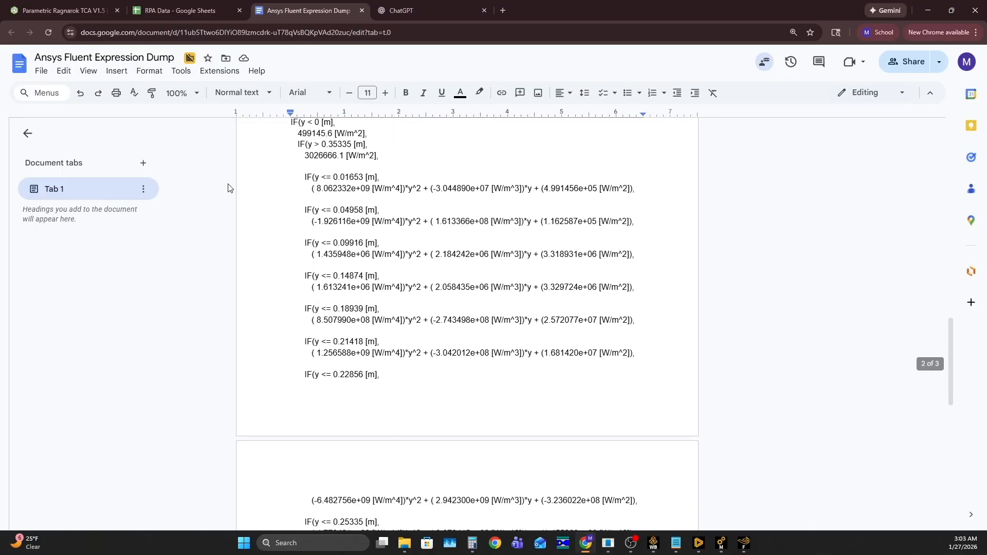
{"action": "scroll", "coordinate": [232, 192], "scroll_direction": "down", "scroll_amount": 3}
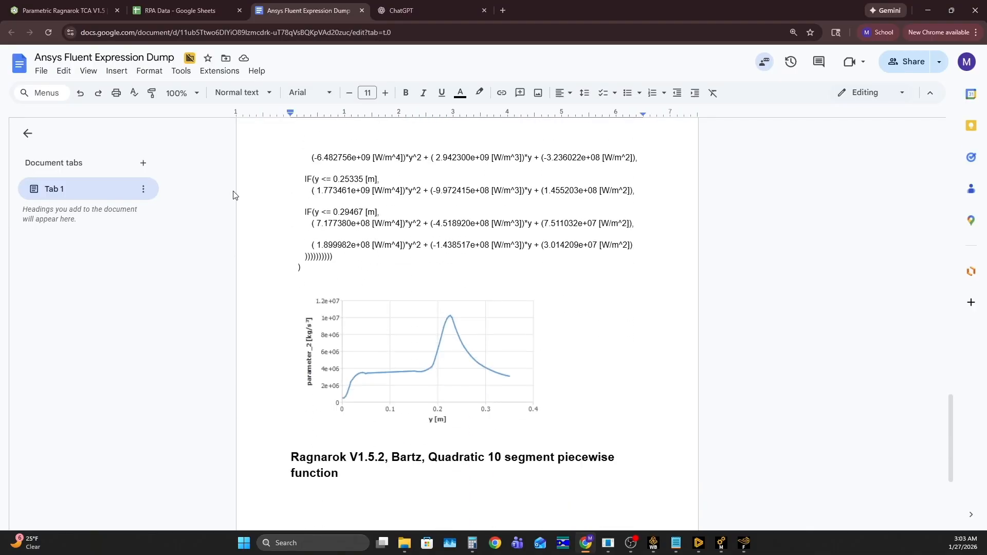
{"action": "scroll", "coordinate": [242, 195], "scroll_direction": "up", "scroll_amount": 4}
{"action": "scroll", "coordinate": [251, 198], "scroll_direction": "up", "scroll_amount": 7}
{"action": "scroll", "coordinate": [257, 216], "scroll_direction": "down", "scroll_amount": 2}
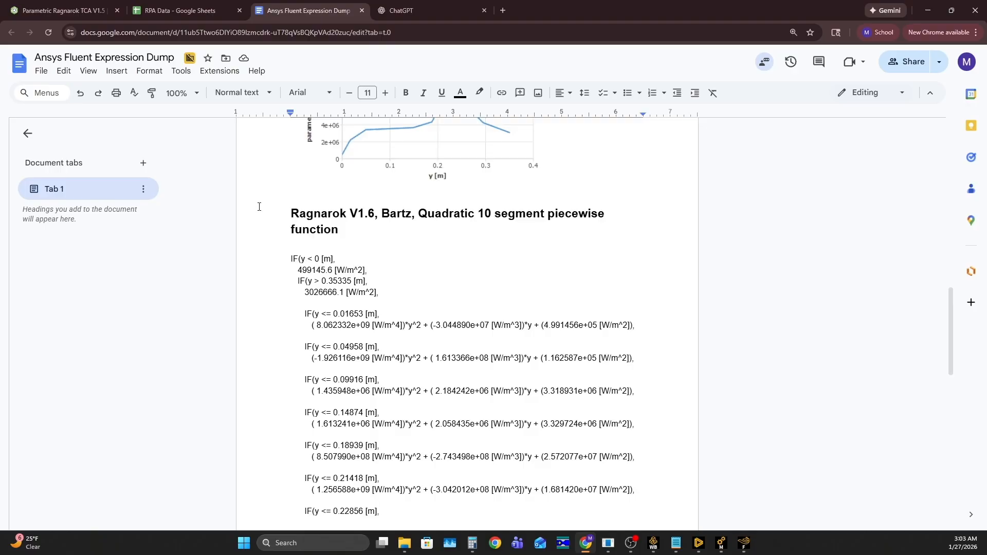
{"action": "scroll", "coordinate": [259, 206], "scroll_direction": "down", "scroll_amount": 10}
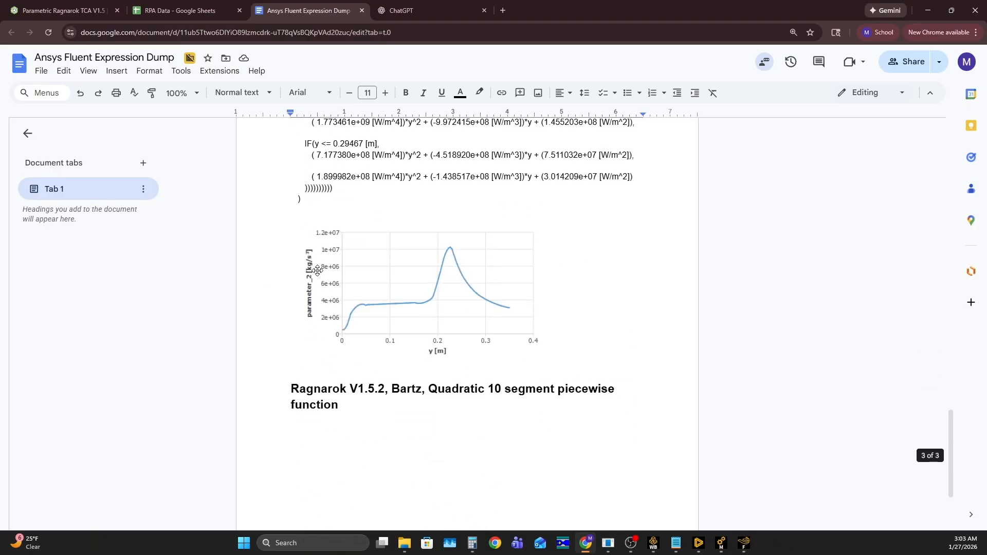
{"action": "scroll", "coordinate": [354, 303], "scroll_direction": "up", "scroll_amount": 3}
{"action": "scroll", "coordinate": [348, 302], "scroll_direction": "up", "scroll_amount": 8}
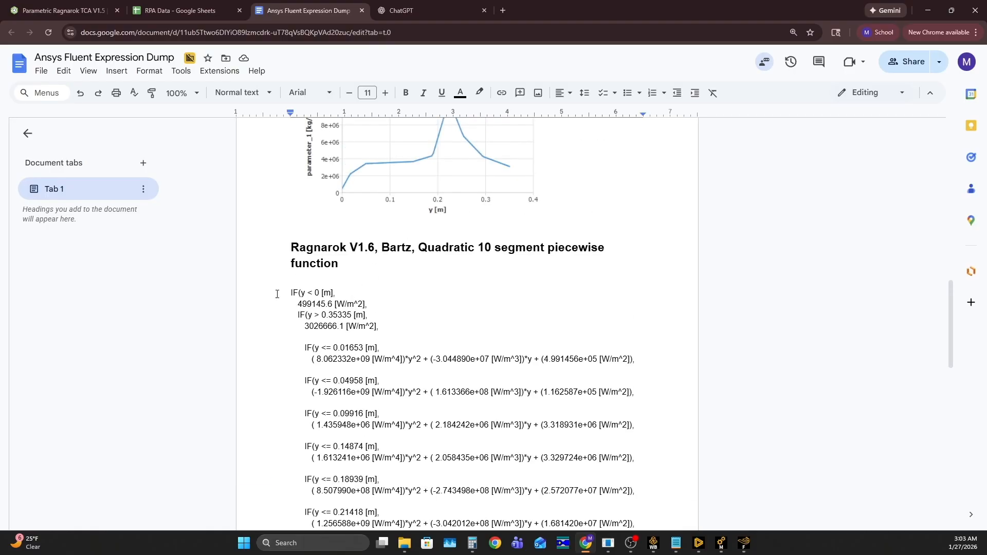
{"action": "scroll", "coordinate": [323, 282], "scroll_direction": "down", "scroll_amount": 8}
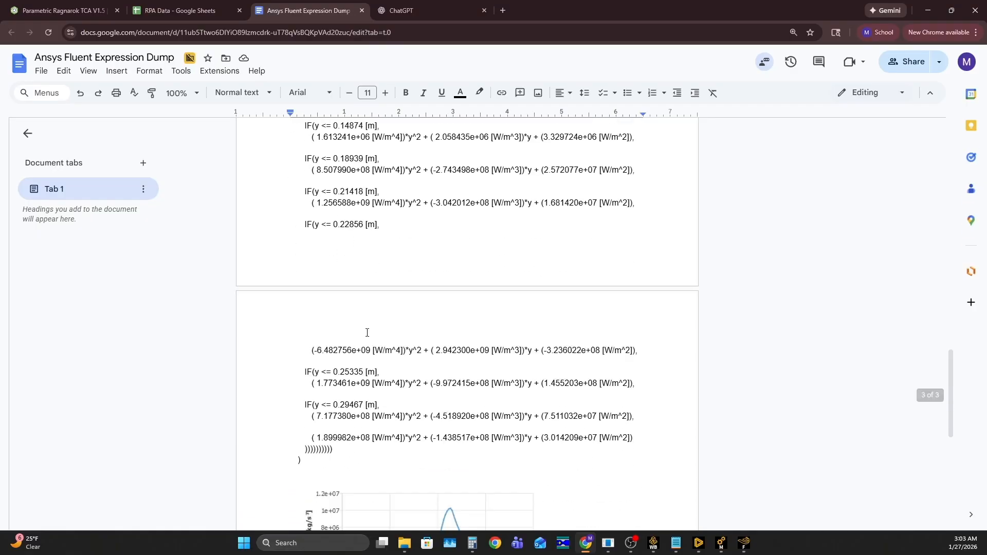
{"action": "scroll", "coordinate": [381, 345], "scroll_direction": "up", "scroll_amount": 20}
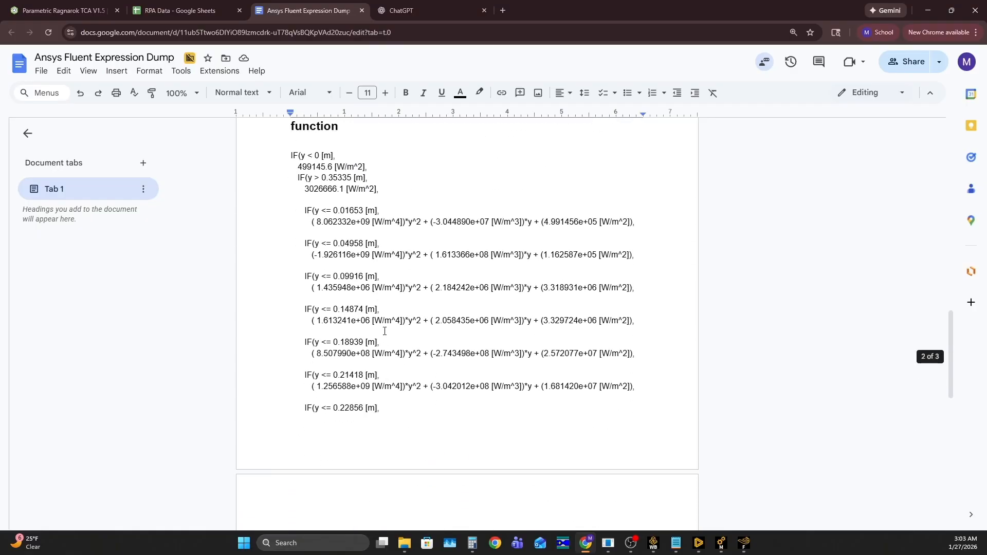
- Copy the ten segment piecewise quadratic prompt text from the document into a new ChatGPT message and leave a blank line below it
{"action": "scroll", "coordinate": [388, 332], "scroll_direction": "up", "scroll_amount": 2}
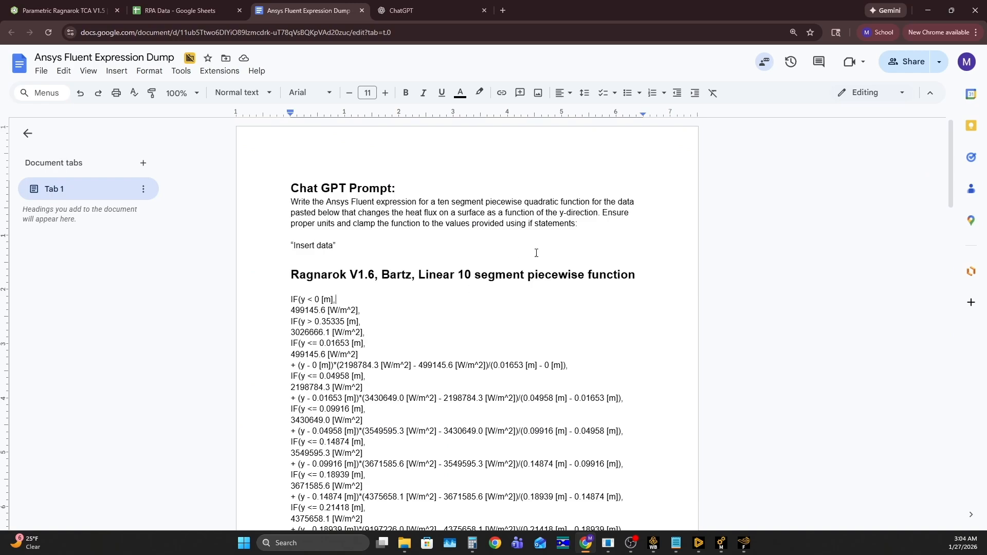
{"action": "left_click_drag", "start_coordinate": [592, 223], "coordinate": [291, 201]}
{"action": "key", "text": "ctrl+c"}
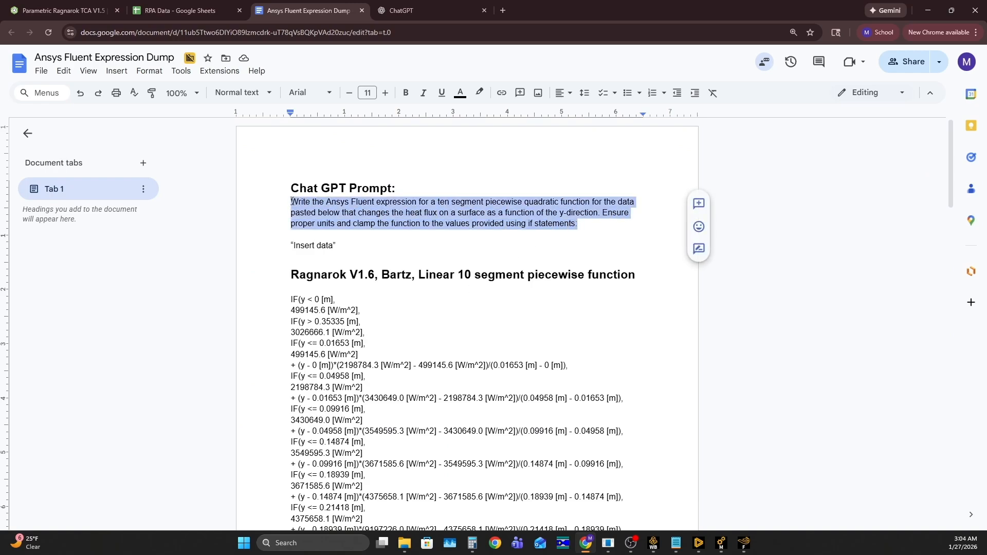
{"action": "left_click", "coordinate": [434, 7]}
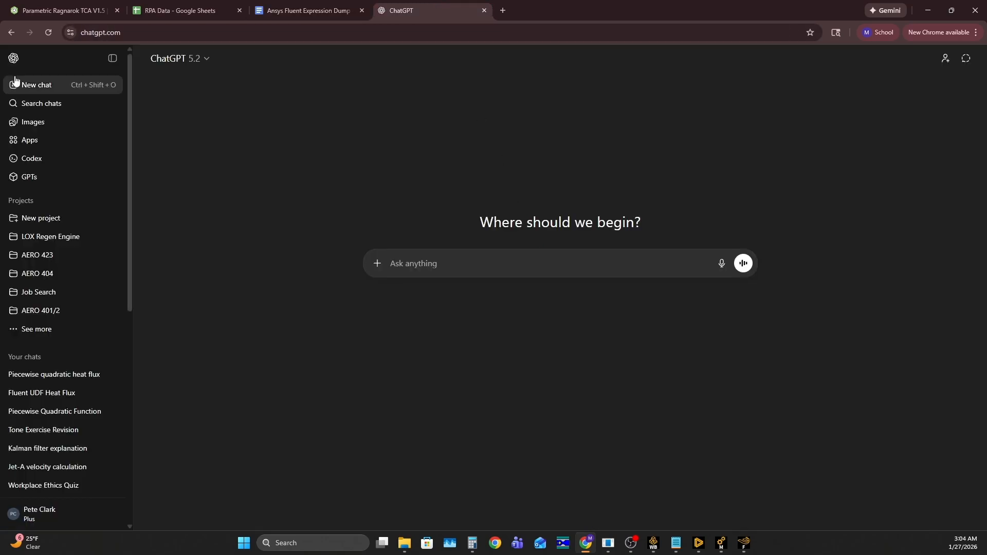
{"action": "left_click", "coordinate": [112, 58]}
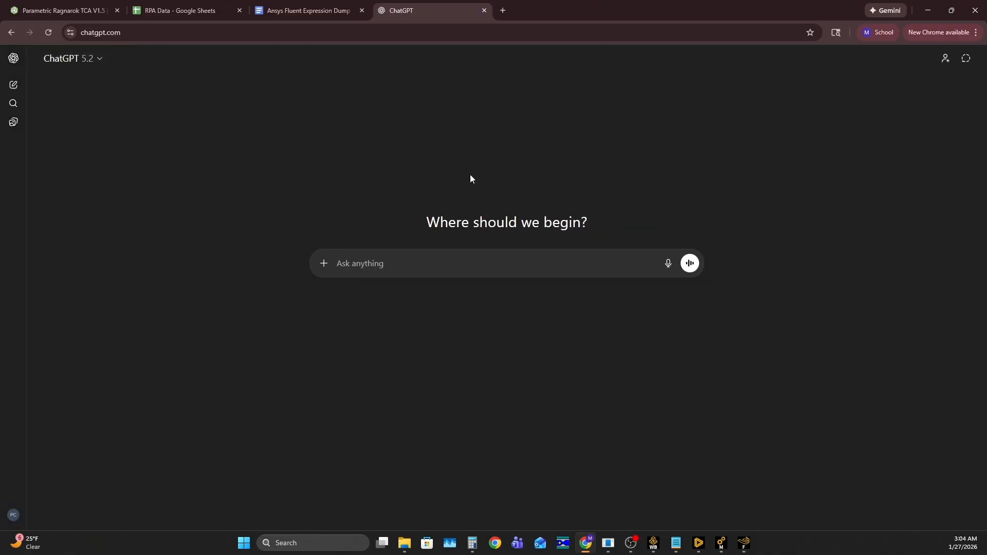
{"action": "key", "text": "ctrl+v"}
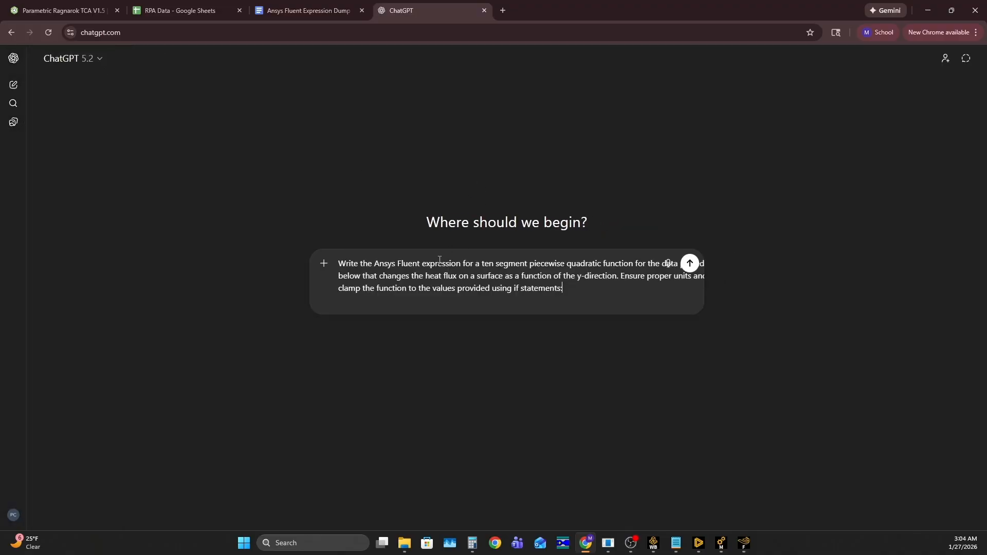
{"action": "key", "text": "shift+Return"}
{"action": "key", "text": "shift+Return"}
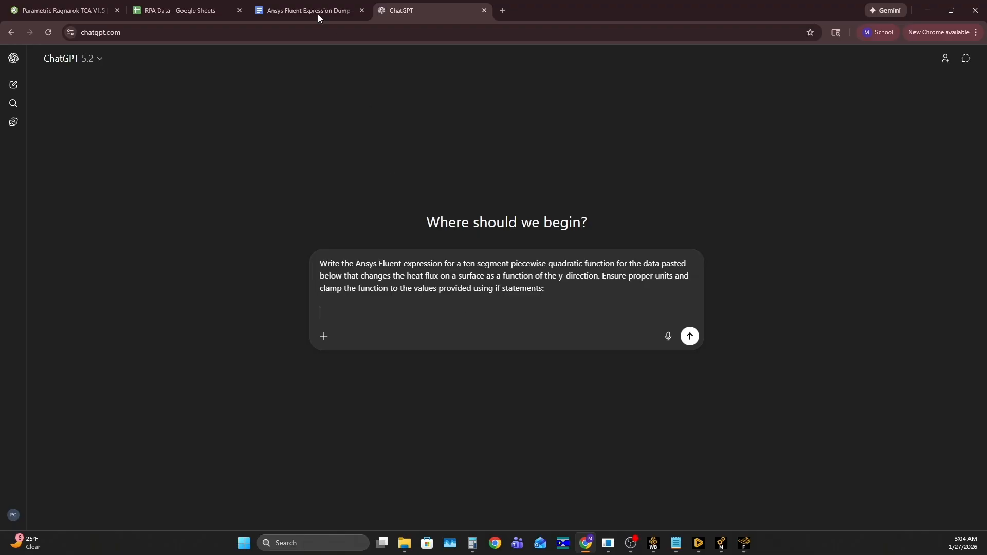
- Copy the location and heat flux data in V1:W52 of the V1.5.2 Bartz sheet and paste it below the ChatGPT prompt text
{"action": "left_click", "coordinate": [174, 10]}
{"action": "left_click", "coordinate": [805, 239]}
{"action": "left_click_drag", "start_coordinate": [694, 144], "coordinate": [756, 378]}
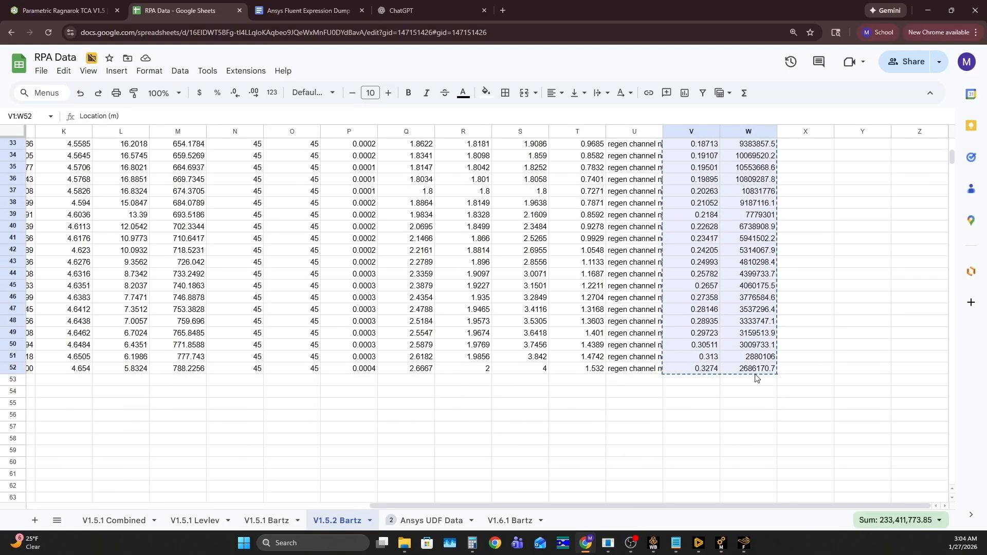
{"action": "left_click", "coordinate": [811, 361]}
{"action": "left_click", "coordinate": [416, 4]}
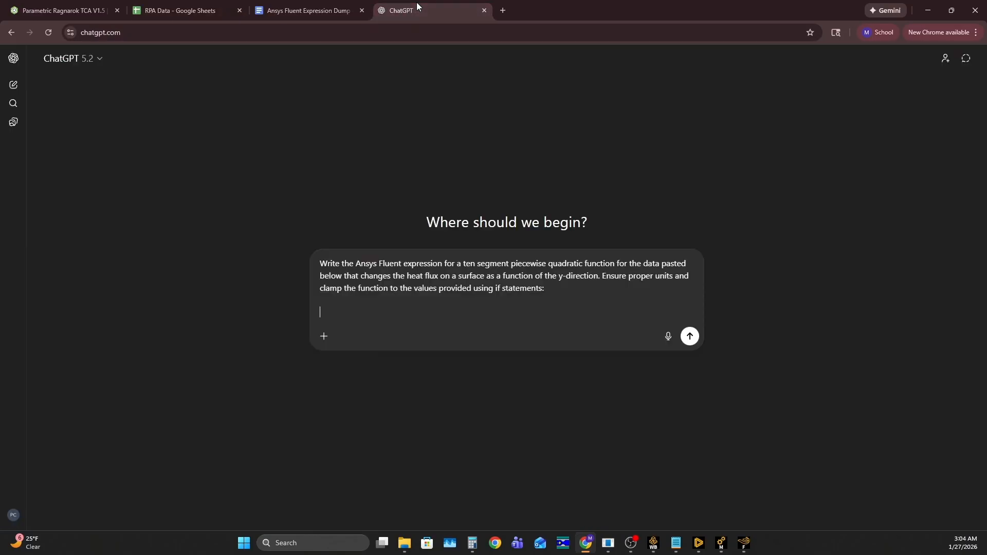
{"action": "key", "text": "ctrl+v"}
{"action": "scroll", "coordinate": [458, 313], "scroll_direction": "down", "scroll_amount": 10}
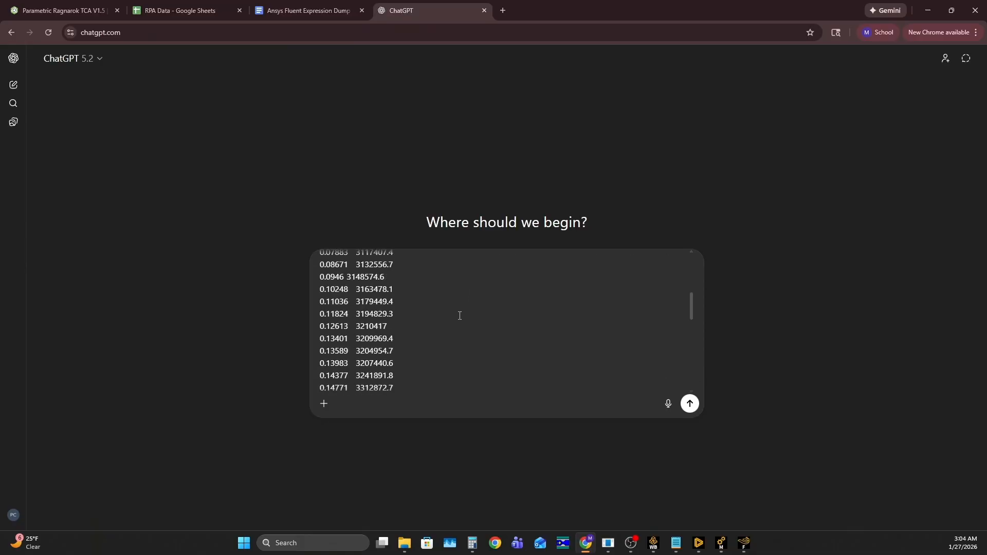
{"action": "key", "text": "shift+Return"}
{"action": "key", "text": "shift+Return"}
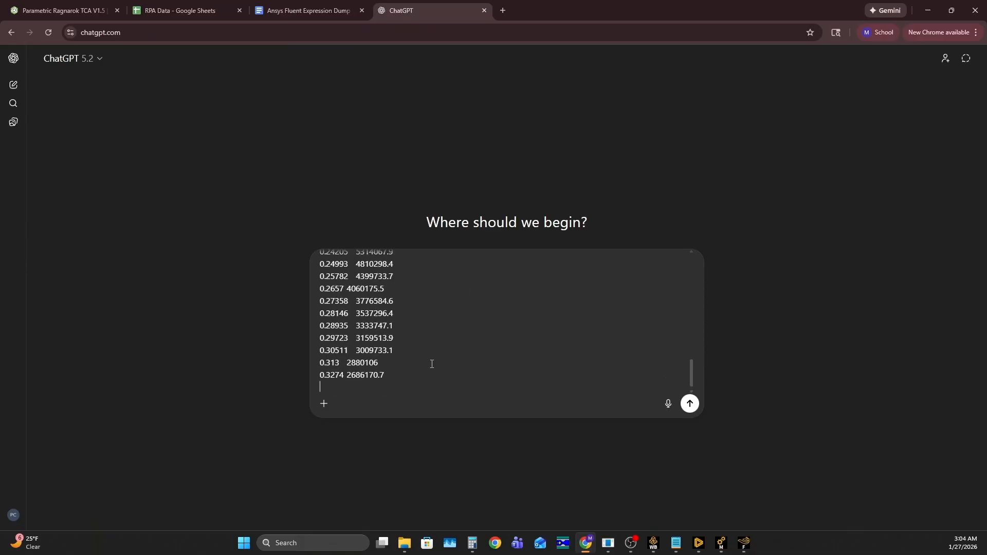
- Check the pasted data and add the line "An example of the expression is:" below it in the prompt
{"action": "scroll", "coordinate": [496, 315], "scroll_direction": "up", "scroll_amount": 10}
{"action": "scroll", "coordinate": [492, 318], "scroll_direction": "up", "scroll_amount": 1}
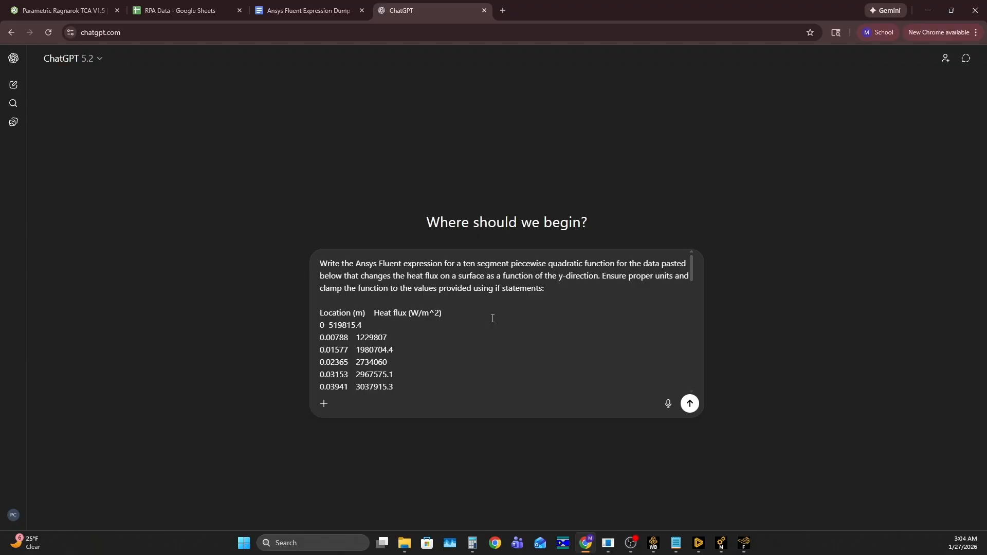
{"action": "scroll", "coordinate": [488, 321], "scroll_direction": "down", "scroll_amount": 10}
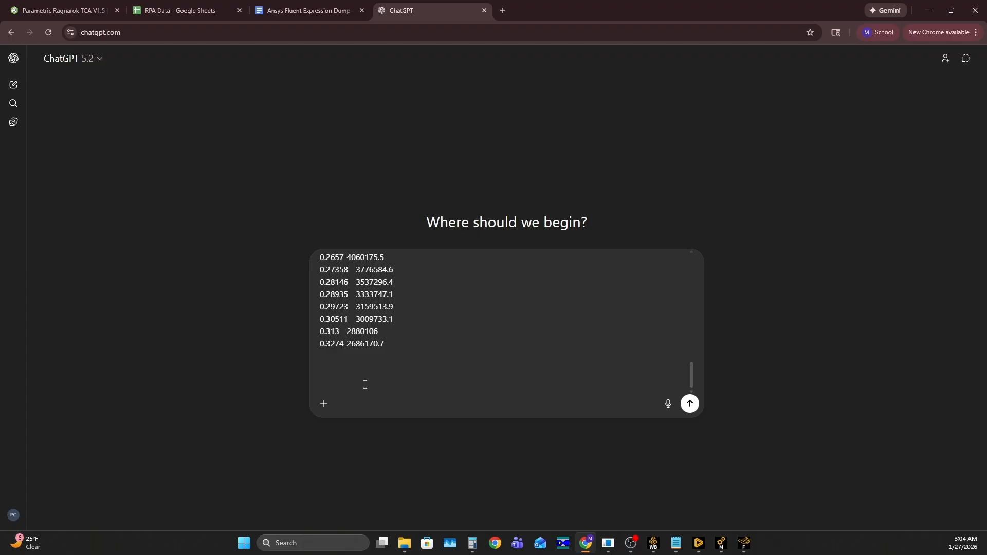
{"action": "type", "text": "An example of the expression is:"}
{"action": "key", "text": "shift+Return"}
- Copy the full Ragnarok V1.6 Bartz quadratic 10 segment expression from the document and add it to the ChatGPT prompt as the example
{"action": "left_click", "coordinate": [313, 5]}
{"action": "scroll", "coordinate": [379, 251], "scroll_direction": "down", "scroll_amount": 15}
{"action": "scroll", "coordinate": [379, 251], "scroll_direction": "down", "scroll_amount": 3}
{"action": "left_click_drag", "start_coordinate": [291, 155], "coordinate": [368, 437]}
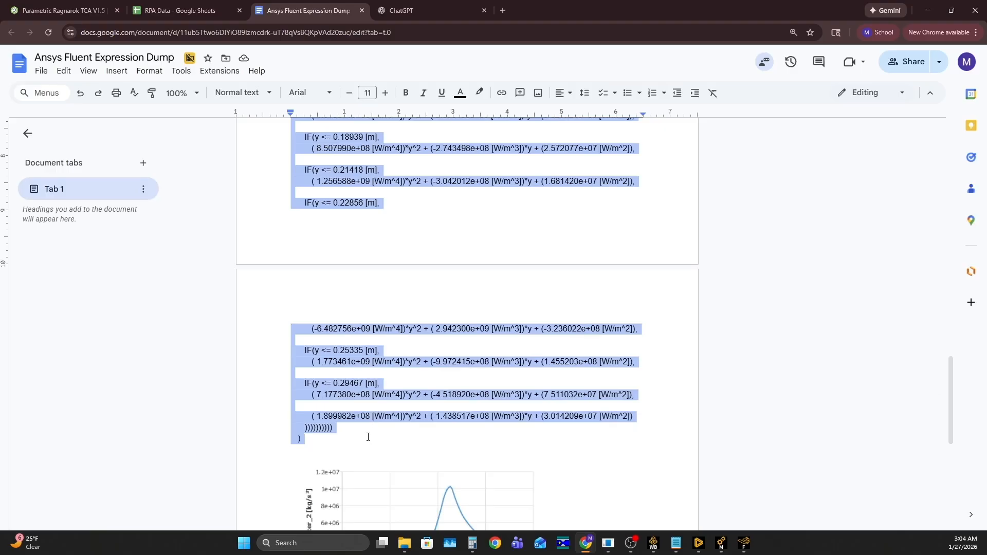
{"action": "left_click", "coordinate": [398, 339]}
{"action": "scroll", "coordinate": [408, 311], "scroll_direction": "up", "scroll_amount": 12}
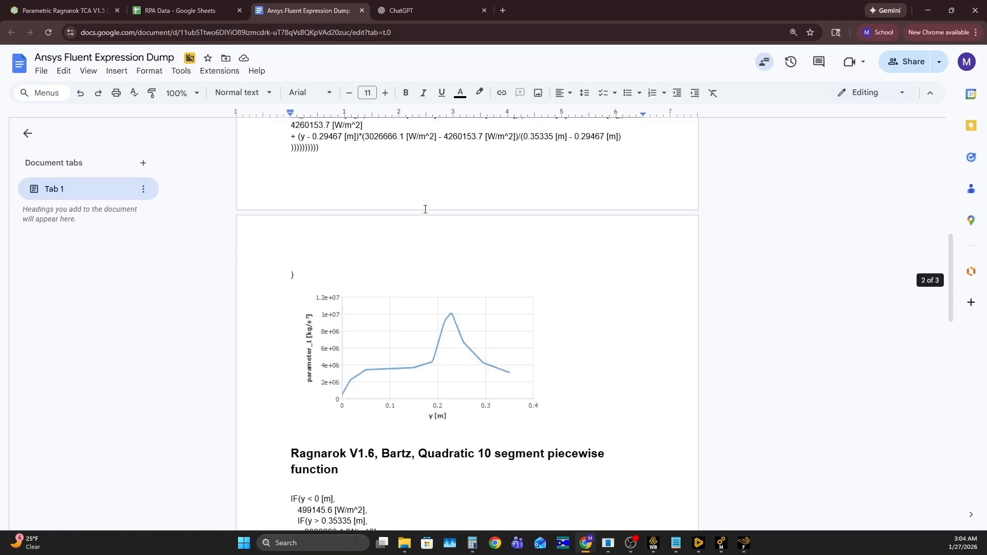
{"action": "scroll", "coordinate": [393, 137], "scroll_direction": "down", "scroll_amount": 5}
{"action": "scroll", "coordinate": [450, 216], "scroll_direction": "up", "scroll_amount": 4}
{"action": "scroll", "coordinate": [391, 257], "scroll_direction": "down", "scroll_amount": 5}
{"action": "scroll", "coordinate": [392, 238], "scroll_direction": "down", "scroll_amount": 5}
{"action": "key", "text": "ctrl+Tab"}
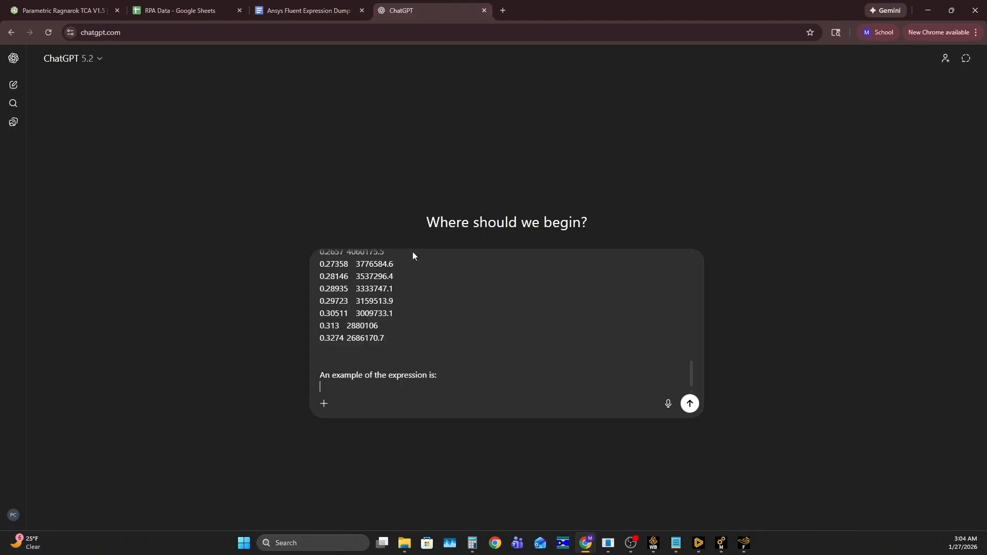
{"action": "scroll", "coordinate": [342, 392], "scroll_direction": "up", "scroll_amount": 4}
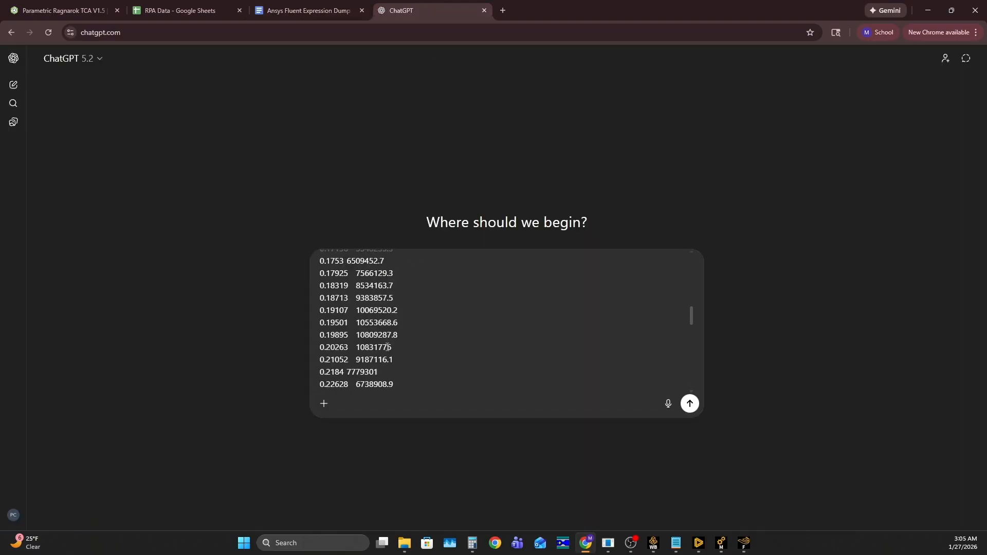
- Check the assembled prompt with its data and example expression, and submit it to ChatGPT
{"action": "scroll", "coordinate": [387, 347], "scroll_direction": "down", "scroll_amount": 5}
{"action": "scroll", "coordinate": [393, 334], "scroll_direction": "up", "scroll_amount": 8}
{"action": "scroll", "coordinate": [398, 335], "scroll_direction": "down", "scroll_amount": 10}
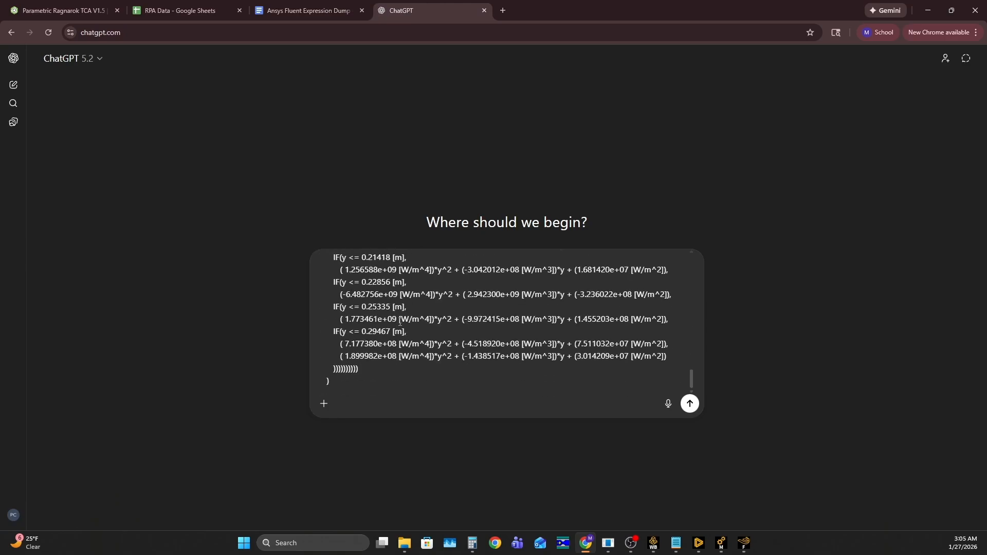
{"action": "scroll", "coordinate": [401, 322], "scroll_direction": "up", "scroll_amount": 15}
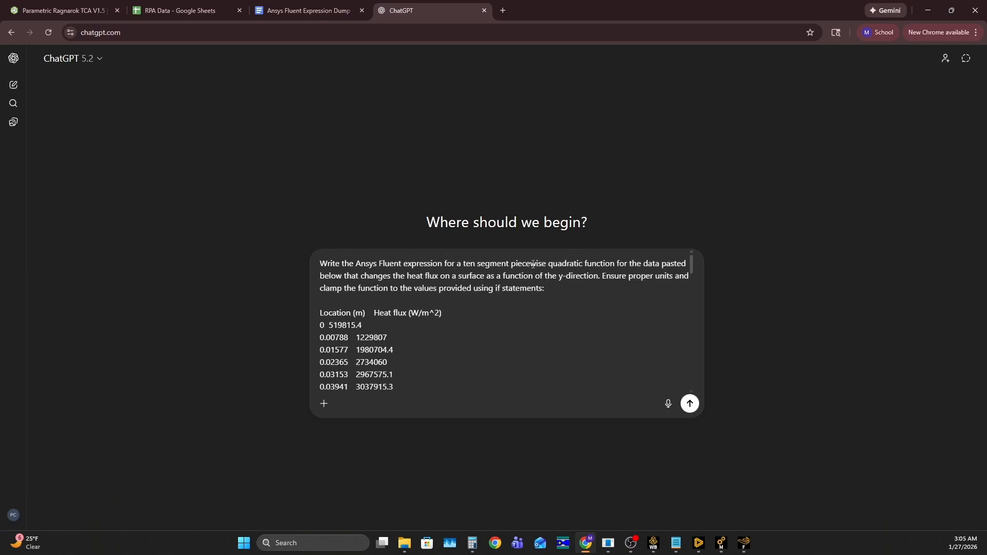
{"action": "left_click", "coordinate": [690, 404]}
{"action": "scroll", "coordinate": [722, 350], "scroll_direction": "up", "scroll_amount": 19}
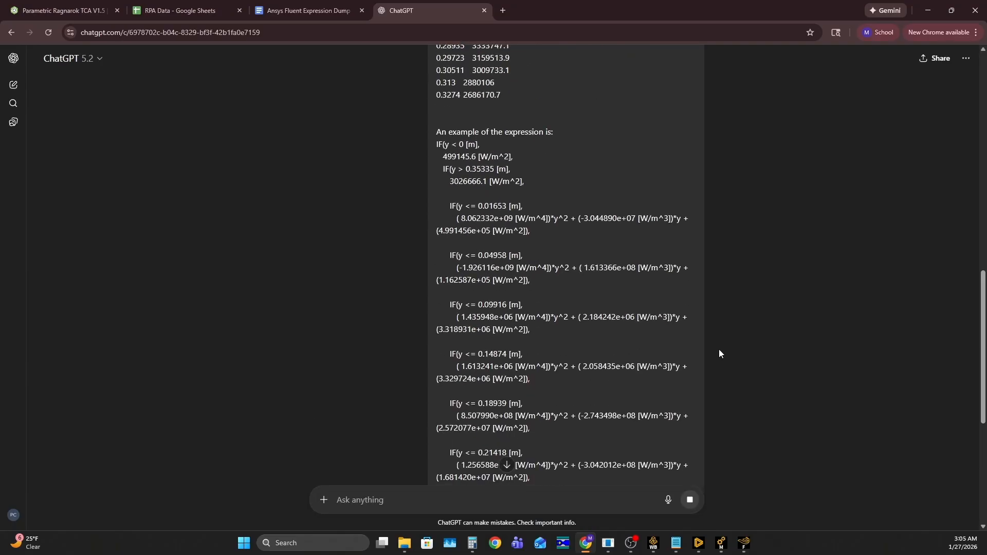
- Review the generated 10-segment piecewise quadratic heat flux expression and copy its code
{"action": "scroll", "coordinate": [717, 339], "scroll_direction": "down", "scroll_amount": 19}
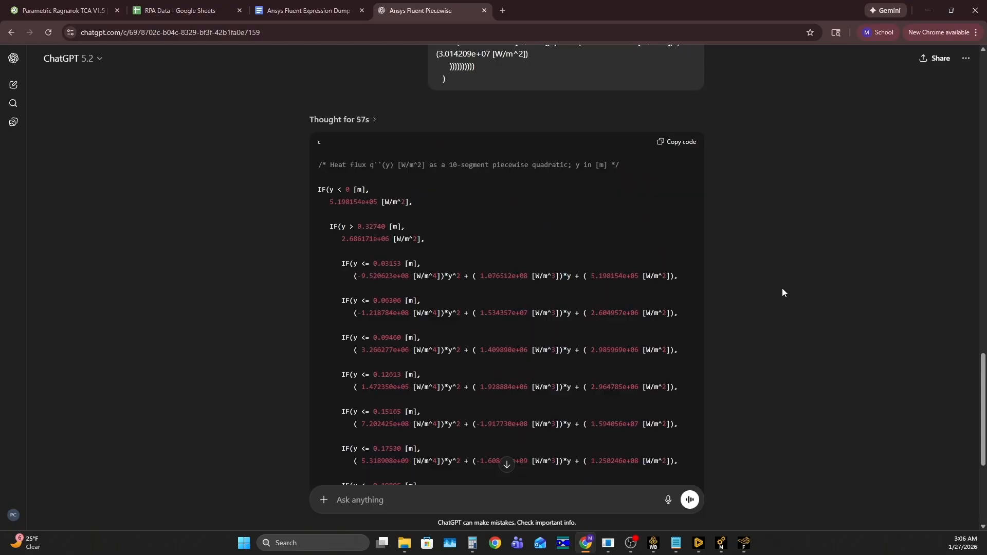
{"action": "scroll", "coordinate": [763, 280], "scroll_direction": "up", "scroll_amount": 6}
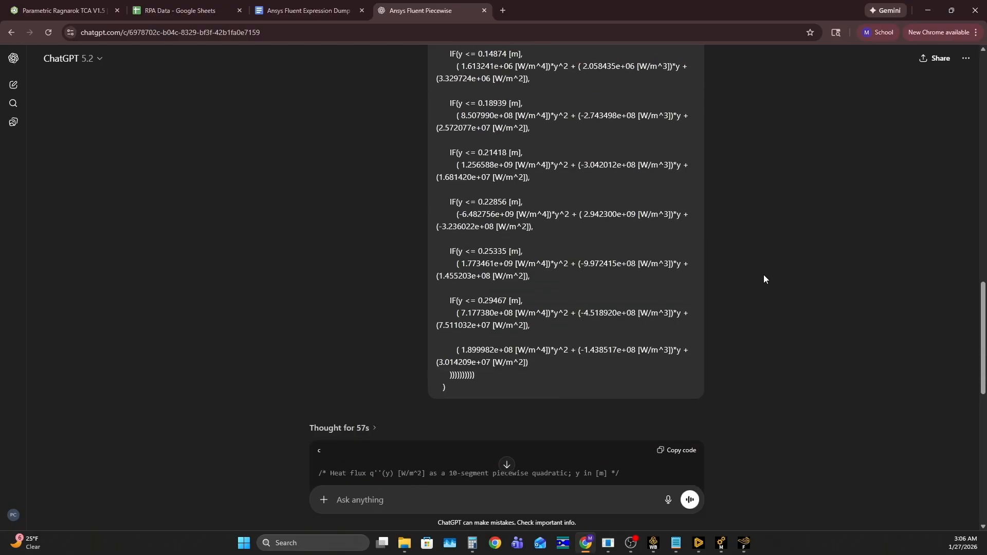
{"action": "scroll", "coordinate": [763, 278], "scroll_direction": "down", "scroll_amount": 11}
{"action": "scroll", "coordinate": [758, 269], "scroll_direction": "up", "scroll_amount": 6}
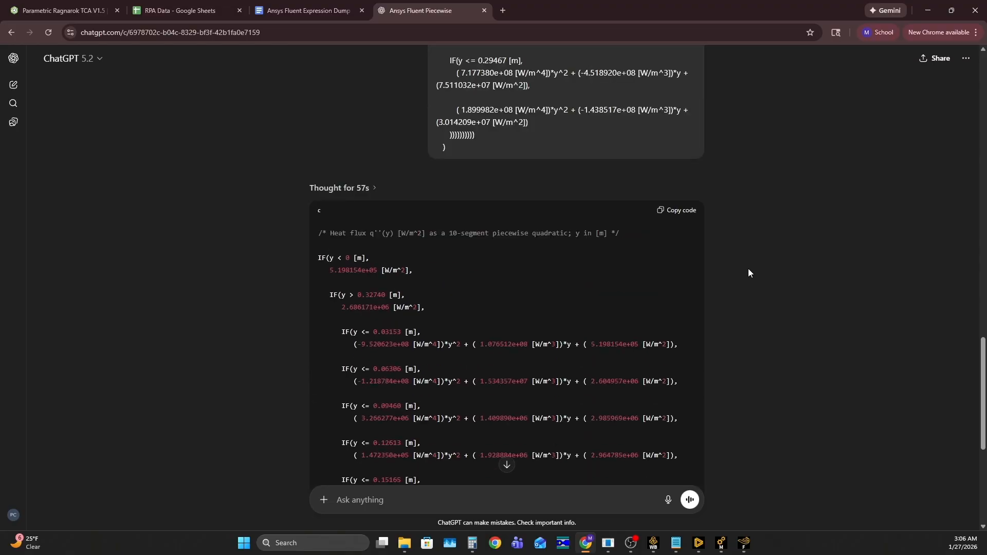
{"action": "left_click", "coordinate": [672, 215]}
{"action": "scroll", "coordinate": [612, 315], "scroll_direction": "down", "scroll_amount": 6}
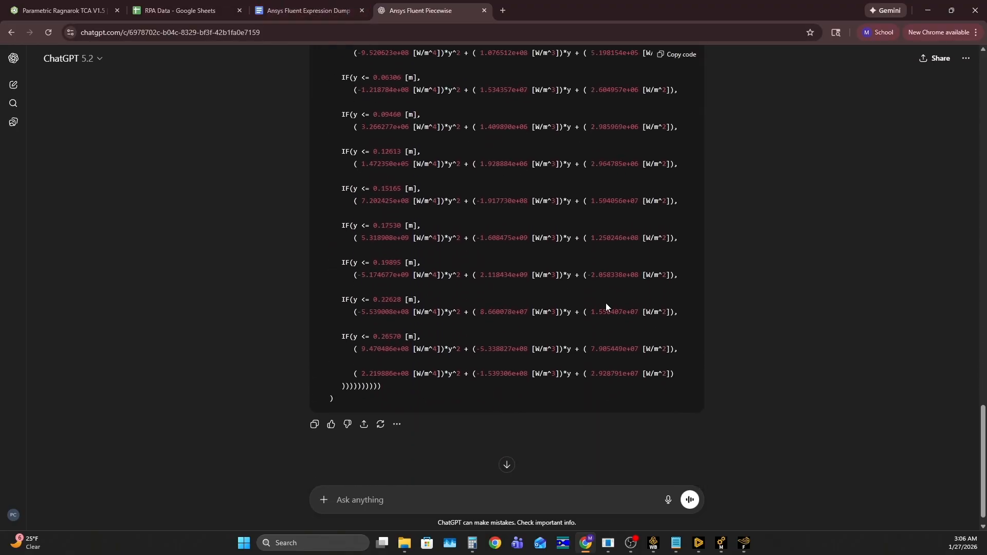
- Switch to Fluent, paste the copied code as the ChamberHeatFlux definition and delete its leading comment line
{"action": "left_click", "coordinate": [744, 543]}
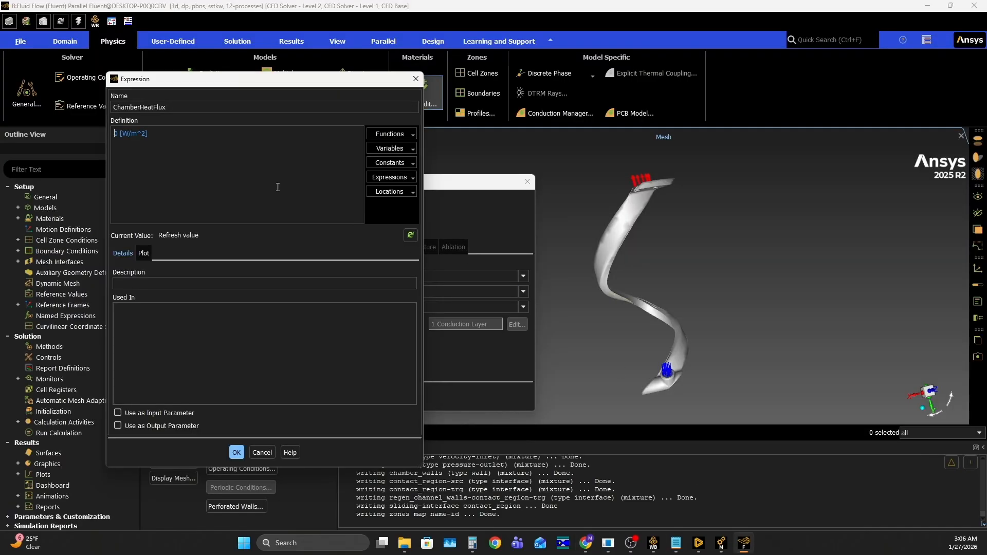
{"action": "key", "text": "ctrl+v"}
{"action": "scroll", "coordinate": [168, 159], "scroll_direction": "up", "scroll_amount": 2}
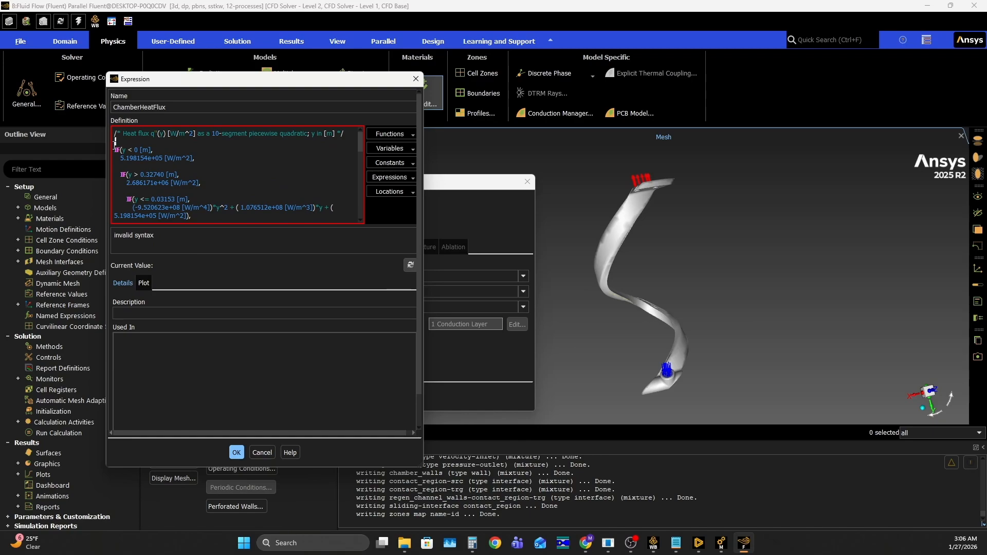
{"action": "triple_click", "coordinate": [113, 133]}
{"action": "key", "text": "BackSpace"}
{"action": "scroll", "coordinate": [194, 156], "scroll_direction": "down", "scroll_amount": 5}
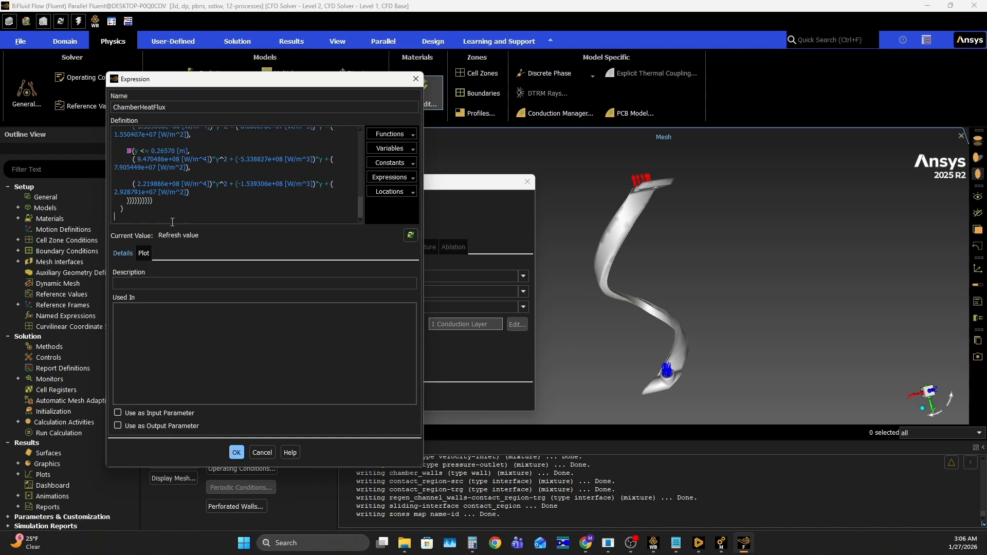
- Plot ChamberHeatFlux over y from 0 to 0.34 m, widen the Expression dialog and copy the plot to the clipboard
{"action": "left_click", "coordinate": [144, 253]}
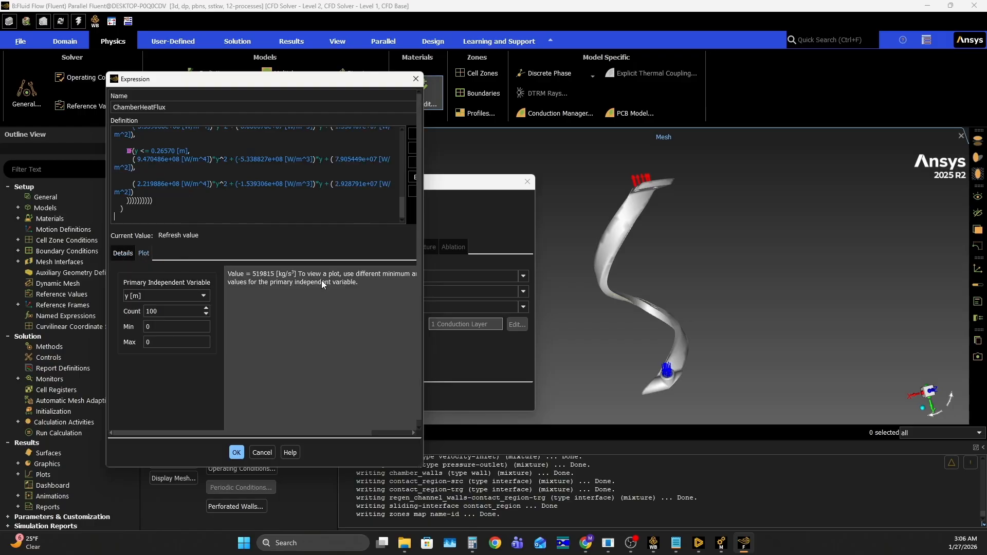
{"action": "left_click", "coordinate": [144, 343]}
{"action": "type", "text": "0.3"}
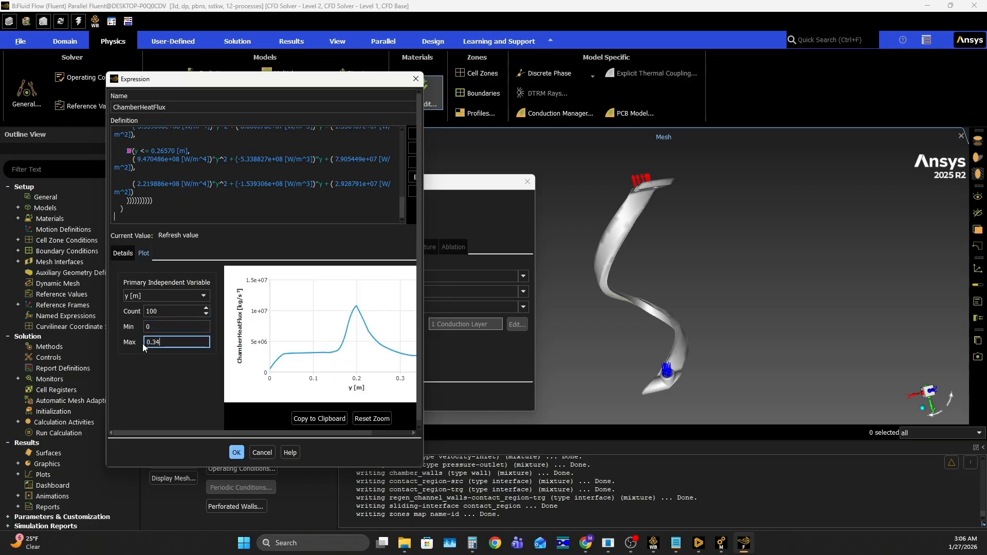
{"action": "type", "text": "4"}
{"action": "left_click_drag", "start_coordinate": [425, 349], "coordinate": [519, 350]}
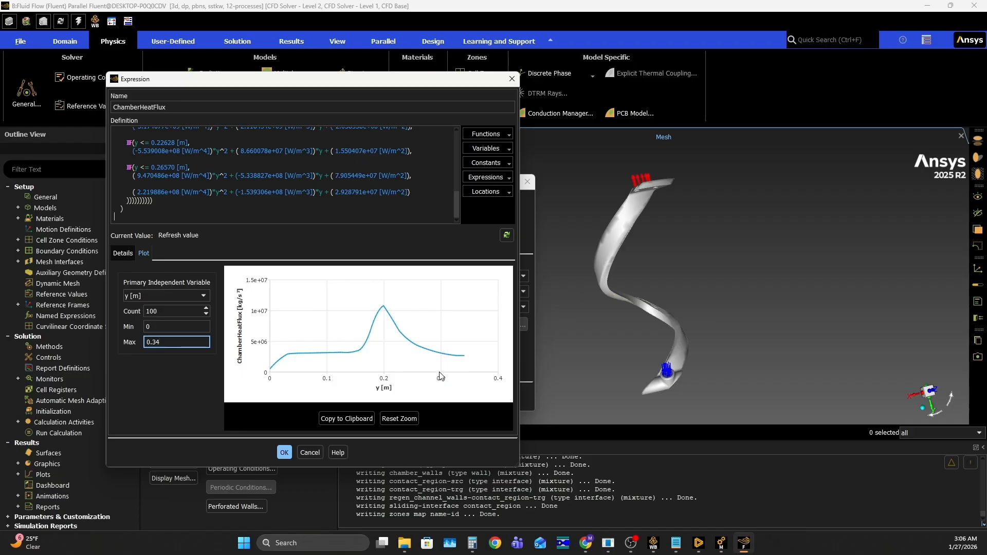
{"action": "left_click", "coordinate": [348, 419]}
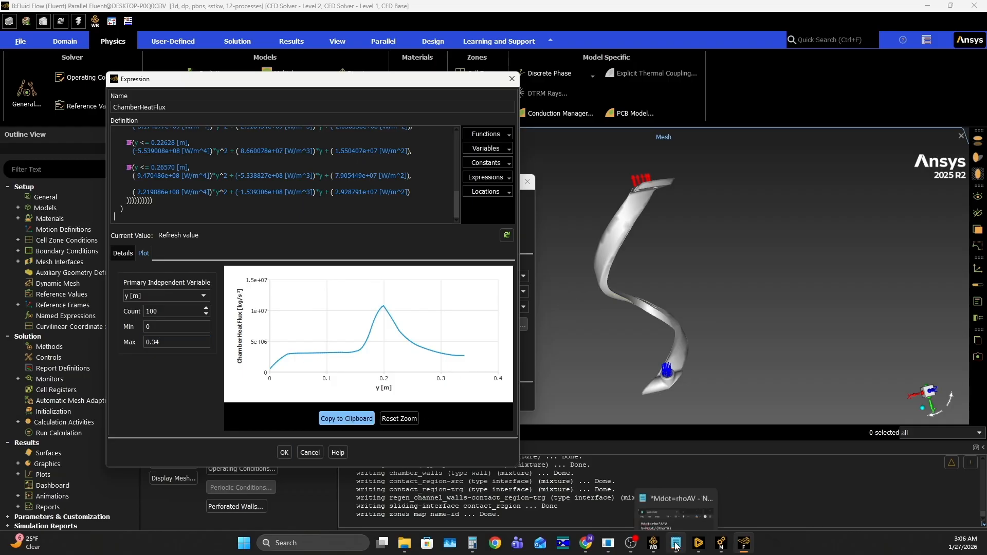
- Switch to the Ansys Fluent Expression Dump document and paste the plot a few lines below the Ragnarok V1.5.2 Bartz heading
{"action": "left_click", "coordinate": [586, 542]}
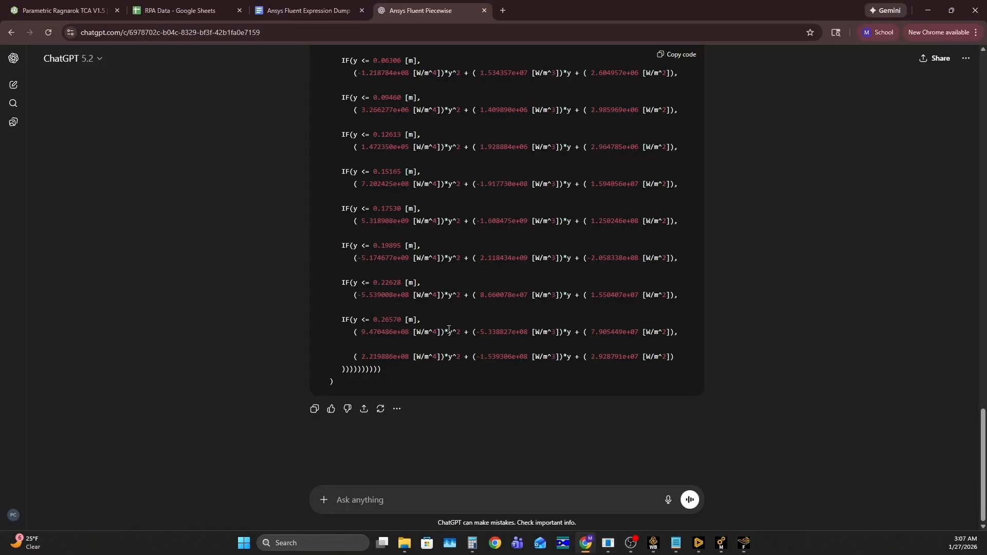
{"action": "left_click", "coordinate": [309, 10]}
{"action": "scroll", "coordinate": [386, 263], "scroll_direction": "down", "scroll_amount": 6}
{"action": "left_click", "coordinate": [350, 302]}
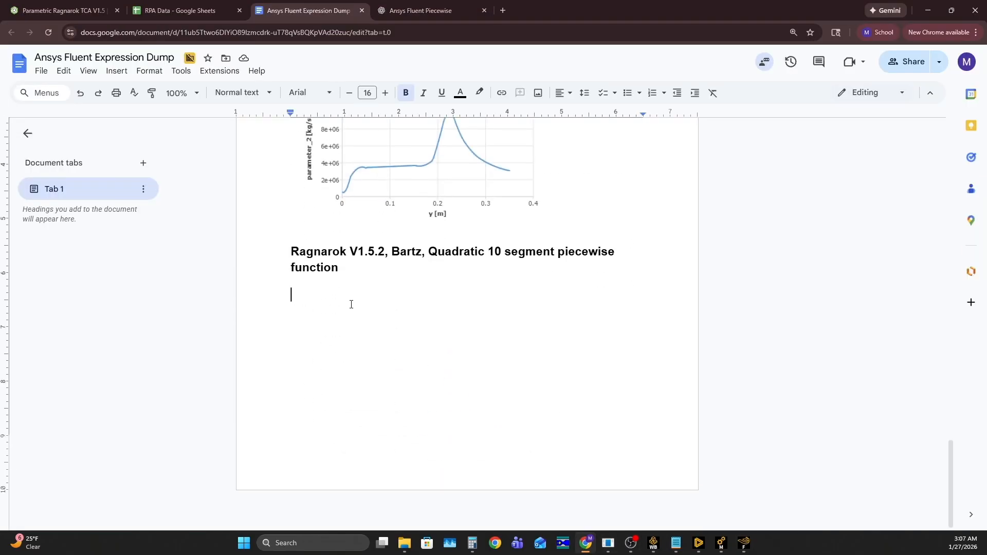
{"action": "key", "text": "Return"}
{"action": "key", "text": "Return"}
{"action": "key", "text": "Return"}
{"action": "scroll", "coordinate": [351, 304], "scroll_direction": "up", "scroll_amount": 5}
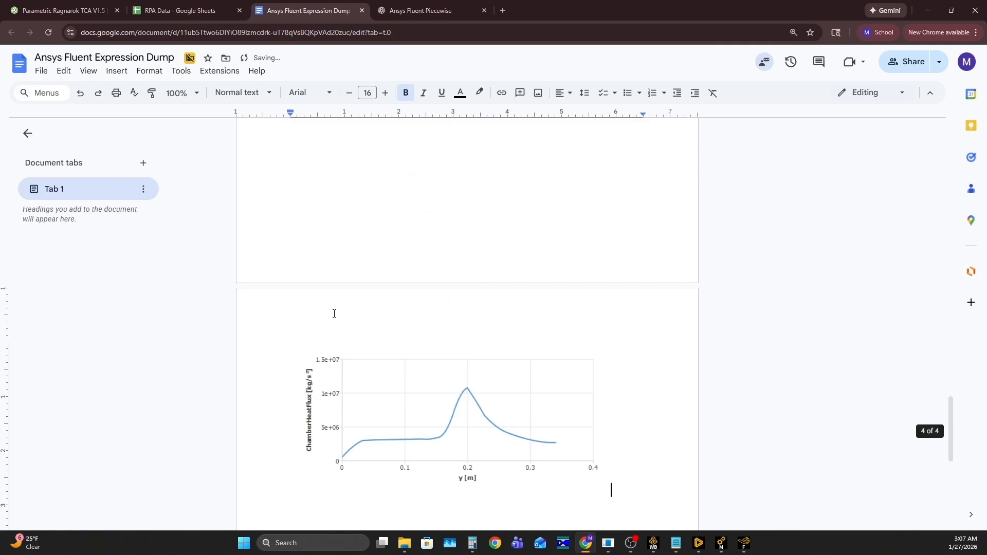
{"action": "scroll", "coordinate": [329, 370], "scroll_direction": "down", "scroll_amount": 4}
- Set the line under the V1.5.2 heading to non-bold size 11 and paste the expression code from ChatGPT there
{"action": "left_click", "coordinate": [314, 361]}
{"action": "left_click", "coordinate": [350, 93]}
{"action": "left_click", "coordinate": [349, 93]}
{"action": "left_click", "coordinate": [349, 94]}
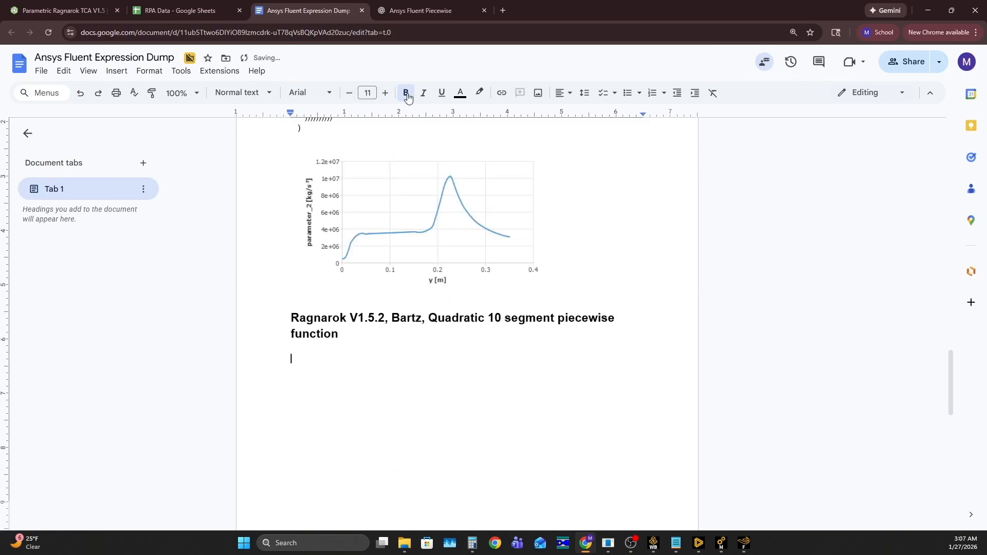
{"action": "left_click", "coordinate": [429, 4]}
{"action": "left_click", "coordinate": [676, 54]}
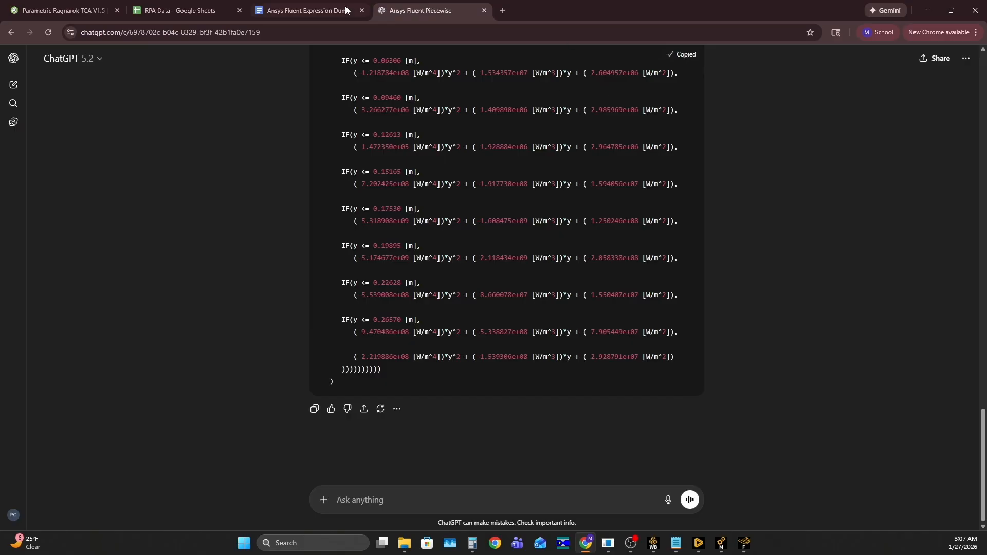
{"action": "left_click", "coordinate": [329, 10]}
{"action": "key", "text": "ctrl+v"}
{"action": "scroll", "coordinate": [389, 303], "scroll_direction": "up", "scroll_amount": 10}
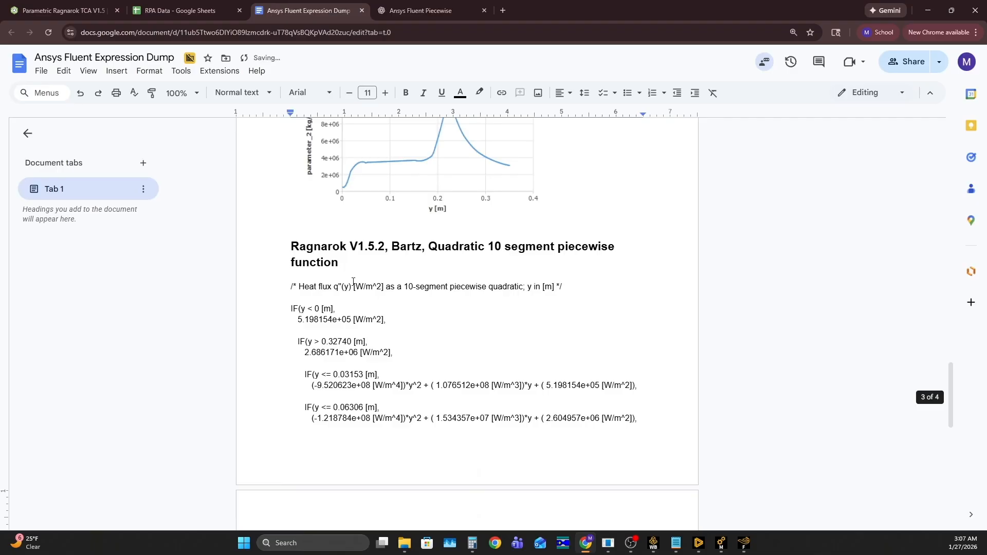
- Delete the comment line above the pasted V1.5.2 expression and the extra blank lines between the expression and its plot
{"action": "triple_click", "coordinate": [287, 286]}
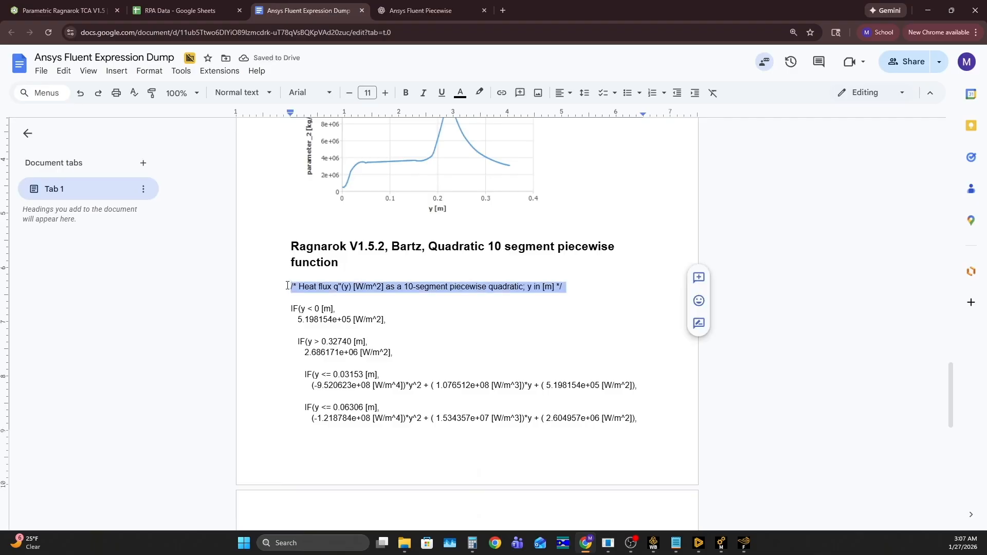
{"action": "key", "text": "BackSpace"}
{"action": "scroll", "coordinate": [363, 239], "scroll_direction": "down", "scroll_amount": 8}
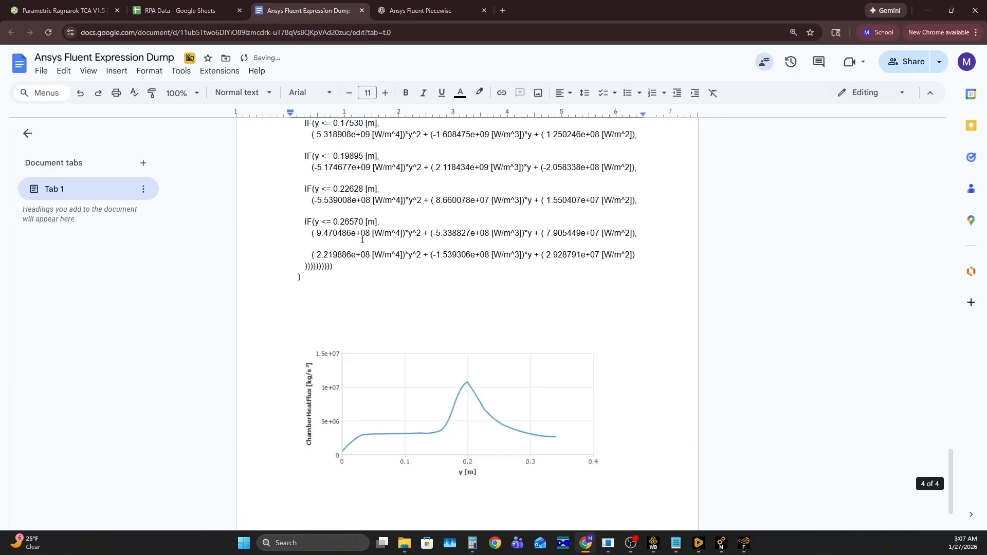
{"action": "left_click", "coordinate": [303, 278]}
{"action": "key", "text": "Delete"}
{"action": "key", "text": "Delete"}
{"action": "key", "text": "Delete"}
{"action": "key", "text": "Delete"}
{"action": "key", "text": "Delete"}
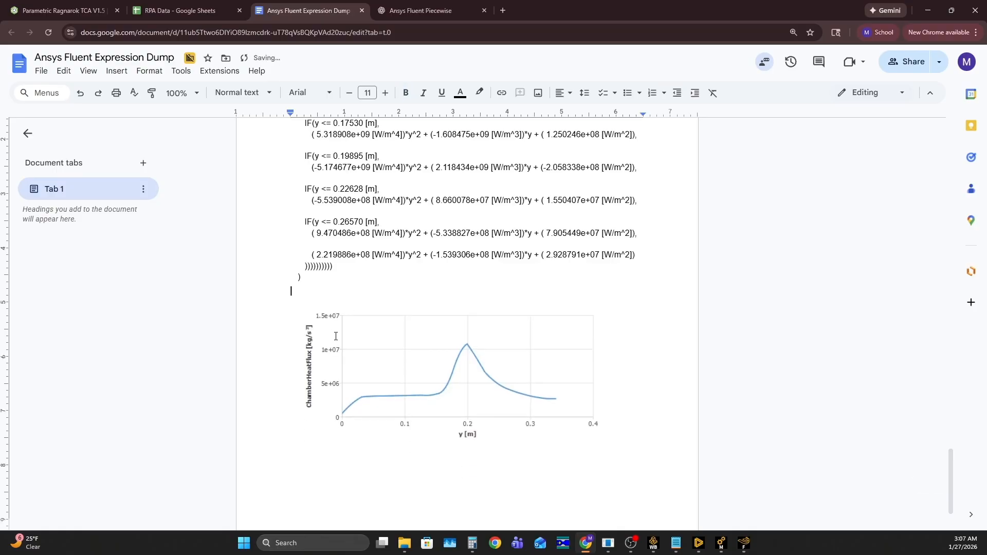
{"action": "scroll", "coordinate": [399, 284], "scroll_direction": "up", "scroll_amount": 10}
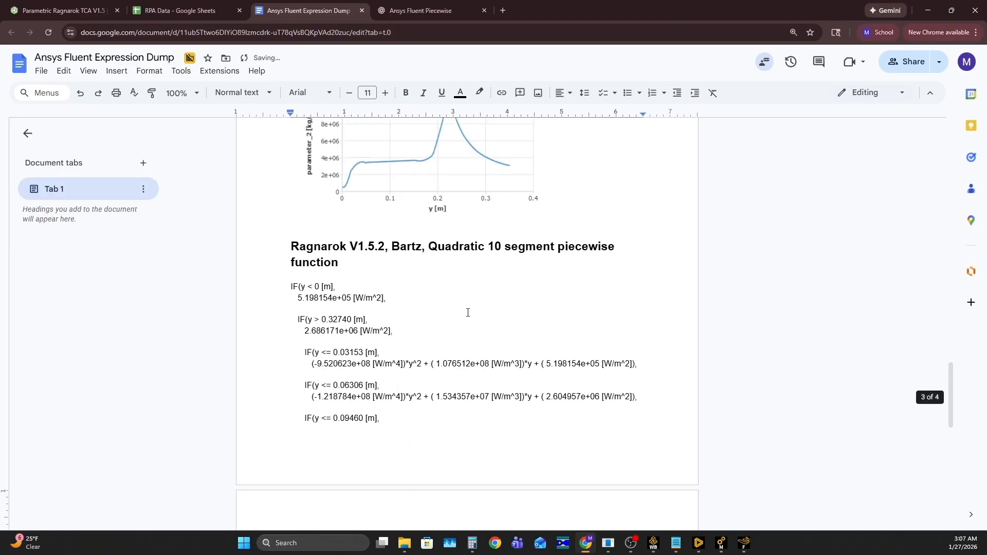
{"action": "scroll", "coordinate": [409, 300], "scroll_direction": "down", "scroll_amount": 5}
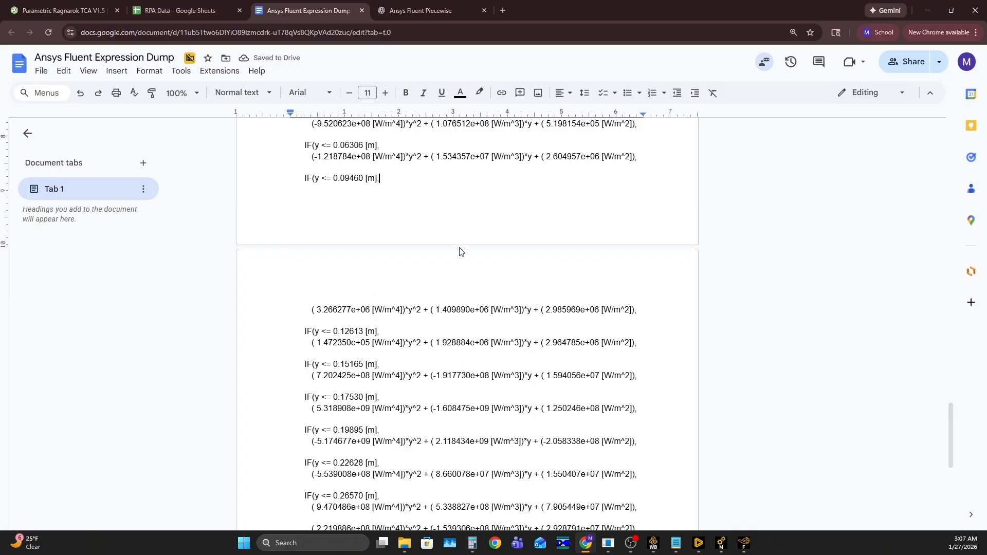
- Plot the heat flux from the thermal analysis results in RPA and compare the curve with Fluent's ChamberHeatFlux plot
{"action": "left_click", "coordinate": [744, 543]}
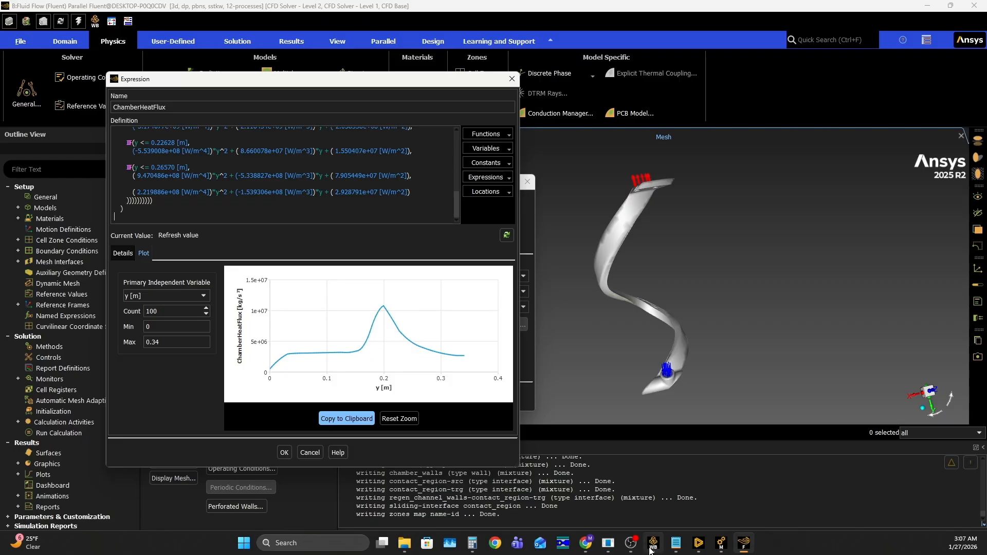
{"action": "mouse_move", "coordinate": [660, 548]}
{"action": "left_click", "coordinate": [608, 546]}
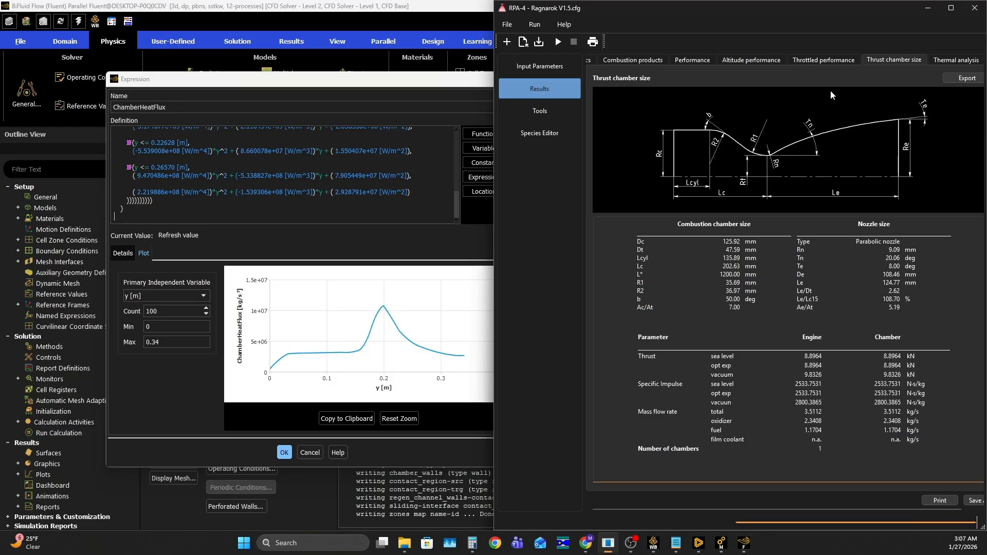
{"action": "left_click", "coordinate": [951, 60]}
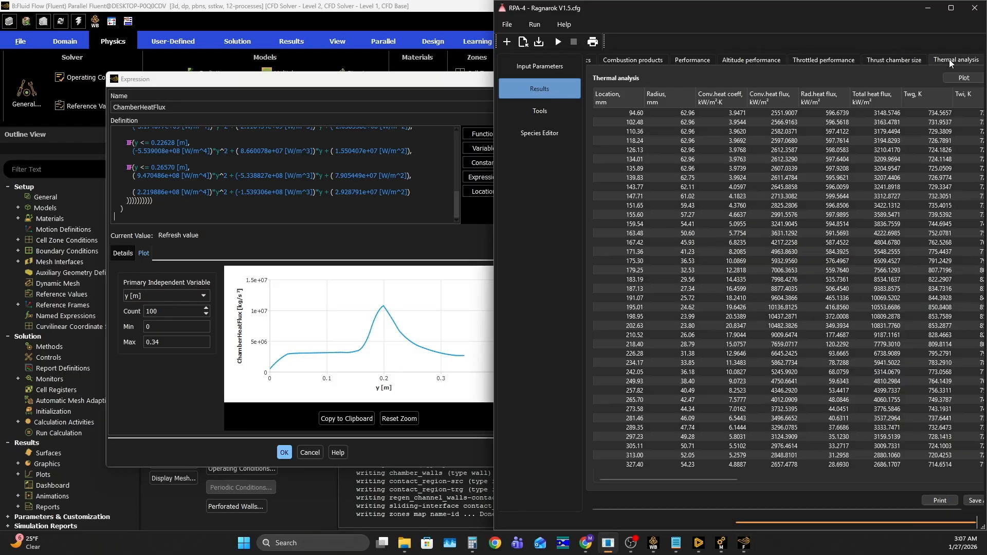
{"action": "left_click", "coordinate": [972, 78]}
{"action": "left_click", "coordinate": [958, 92]}
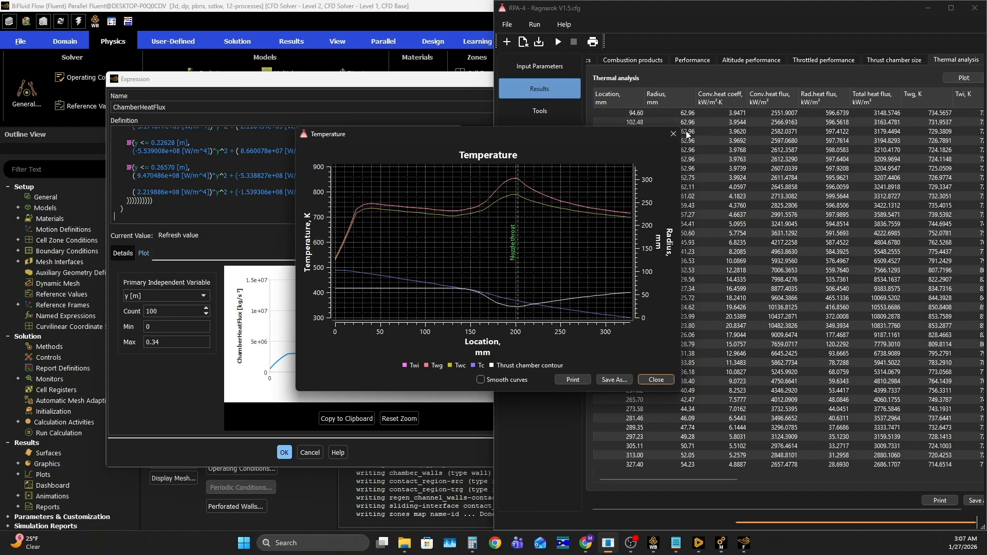
{"action": "left_click", "coordinate": [674, 133]}
{"action": "left_click", "coordinate": [964, 79]}
{"action": "left_click", "coordinate": [957, 102]}
{"action": "left_click_drag", "start_coordinate": [523, 137], "coordinate": [725, 197]}
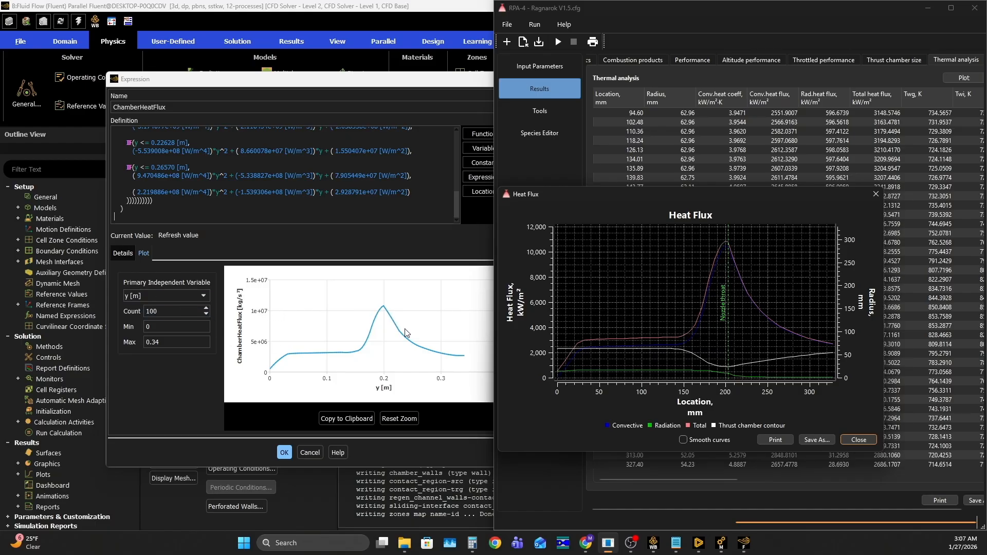
{"action": "left_click", "coordinate": [860, 442]}
- Accept the ChamberHeatFlux expression in Fluent, set the chamber_walls material to copper-alloy-c18200 and apply the wall conditions
{"action": "left_click", "coordinate": [447, 255]}
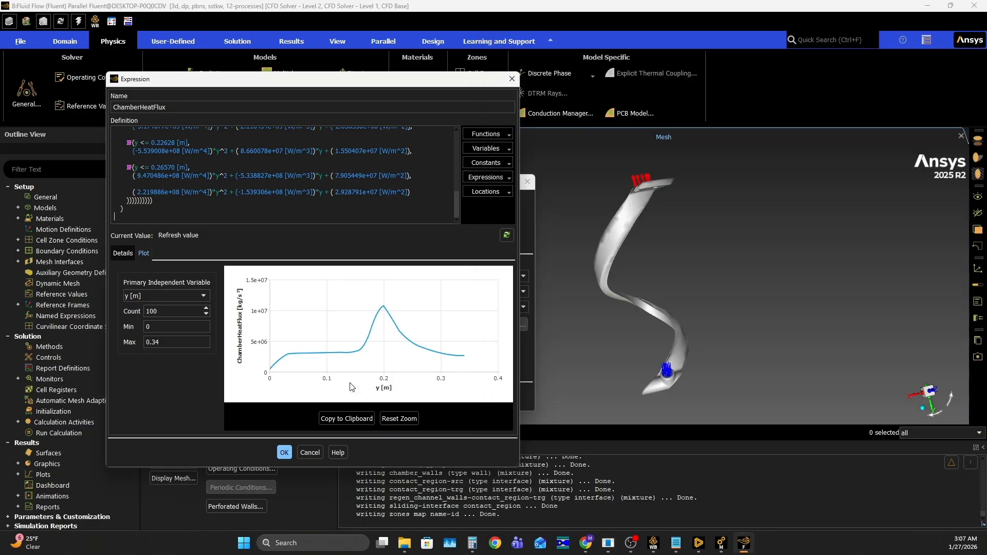
{"action": "left_click", "coordinate": [284, 452]}
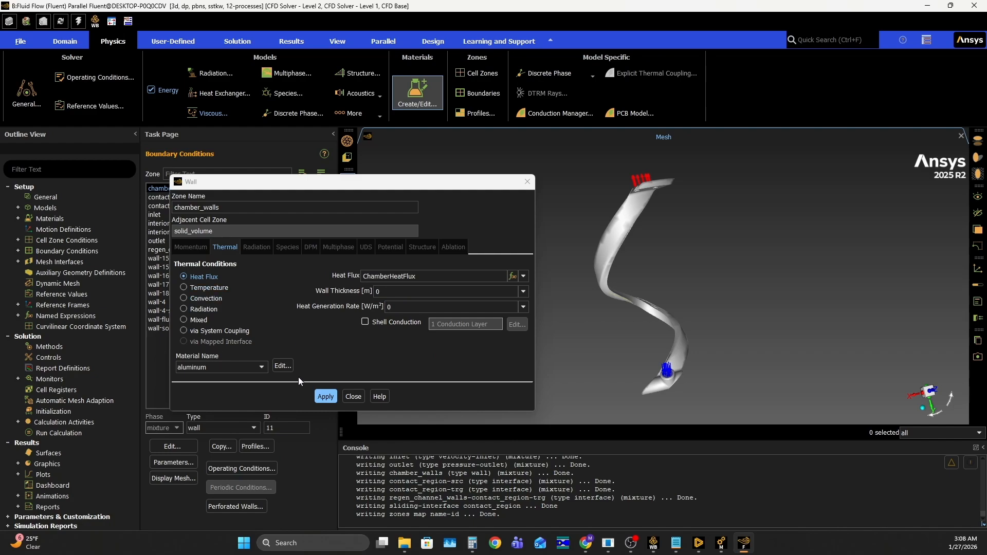
{"action": "left_click", "coordinate": [258, 366]}
{"action": "left_click", "coordinate": [230, 375]}
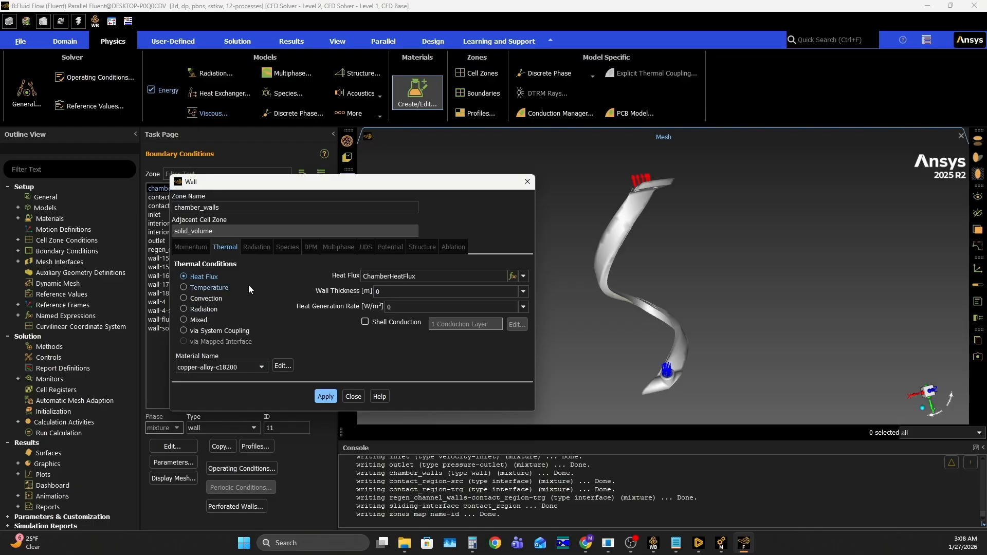
{"action": "left_click", "coordinate": [325, 396]}
{"action": "left_click", "coordinate": [353, 397]}
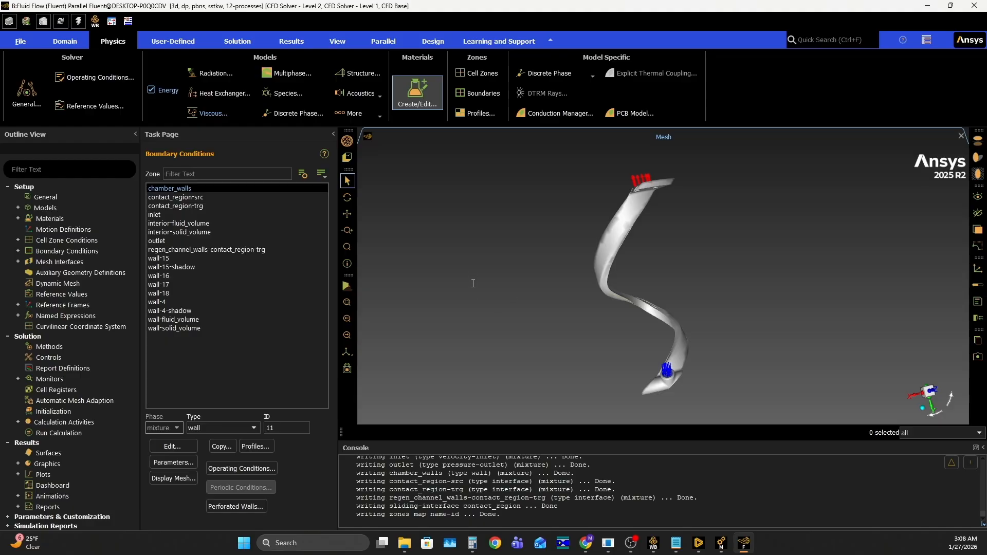
{"action": "middle_click_drag", "start_coordinate": [538, 240], "coordinate": [449, 236]}
{"action": "middle_click_drag", "start_coordinate": [722, 247], "coordinate": [698, 247]}
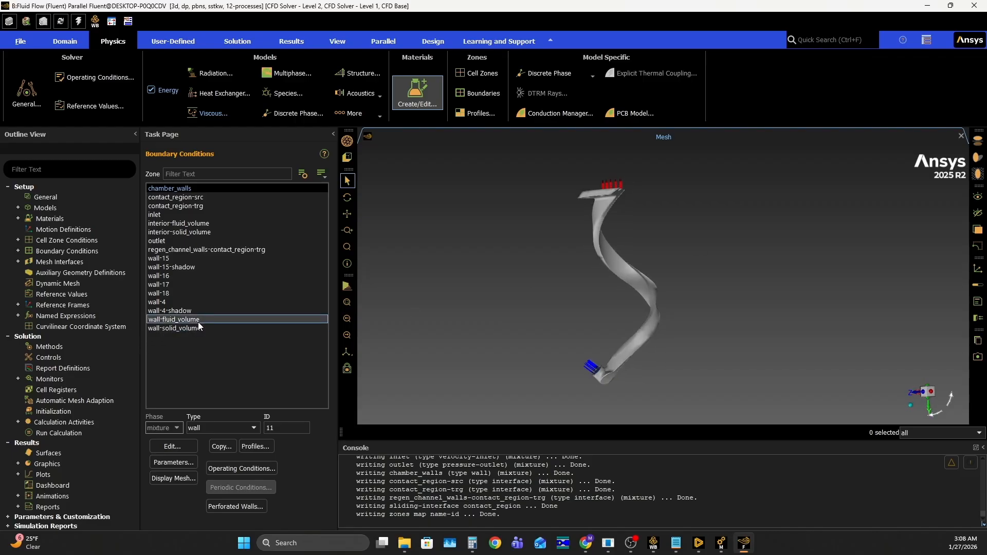
- Set the sand-grain roughness height of wall-fluid_volume to 1e-4 m and apply the wall conditions
{"action": "left_click", "coordinate": [162, 320]}
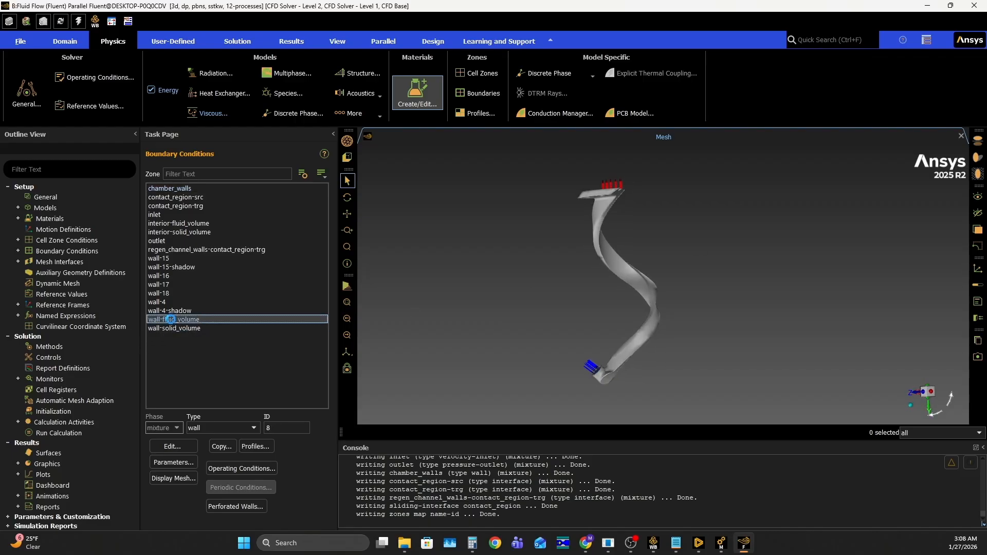
{"action": "left_click", "coordinate": [183, 443]}
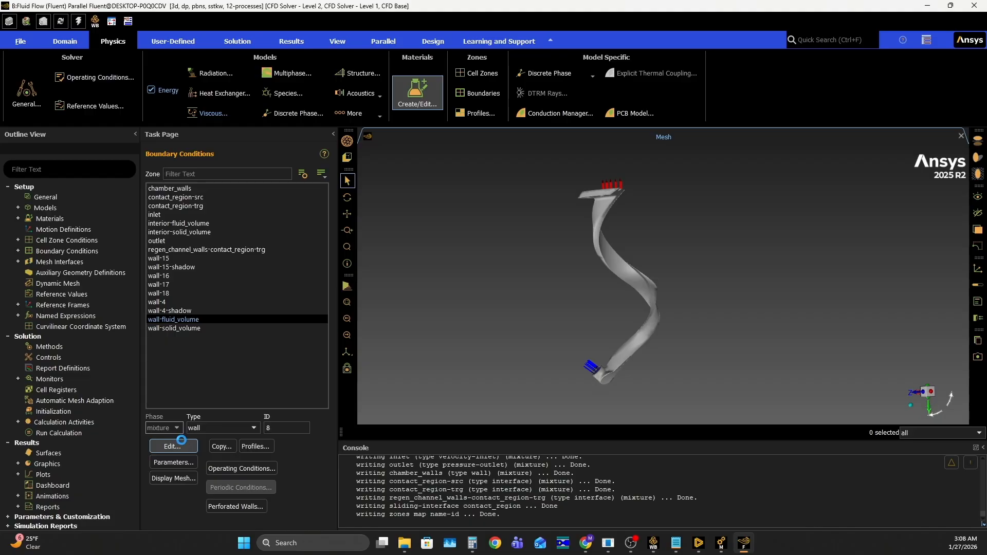
{"action": "left_click", "coordinate": [512, 350]}
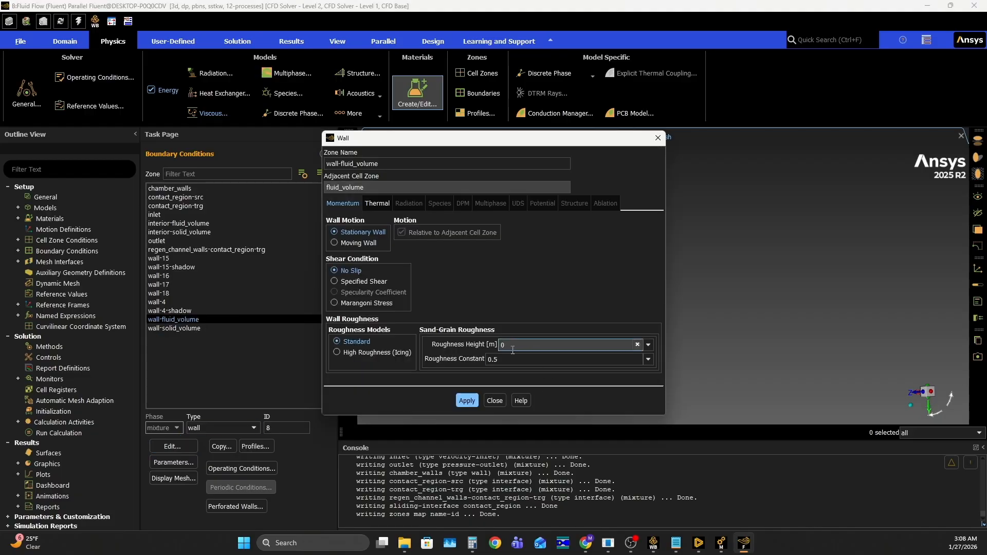
{"action": "key", "text": "BackSpace"}
{"action": "type", "text": "1e-4"}
{"action": "key", "text": "Return"}
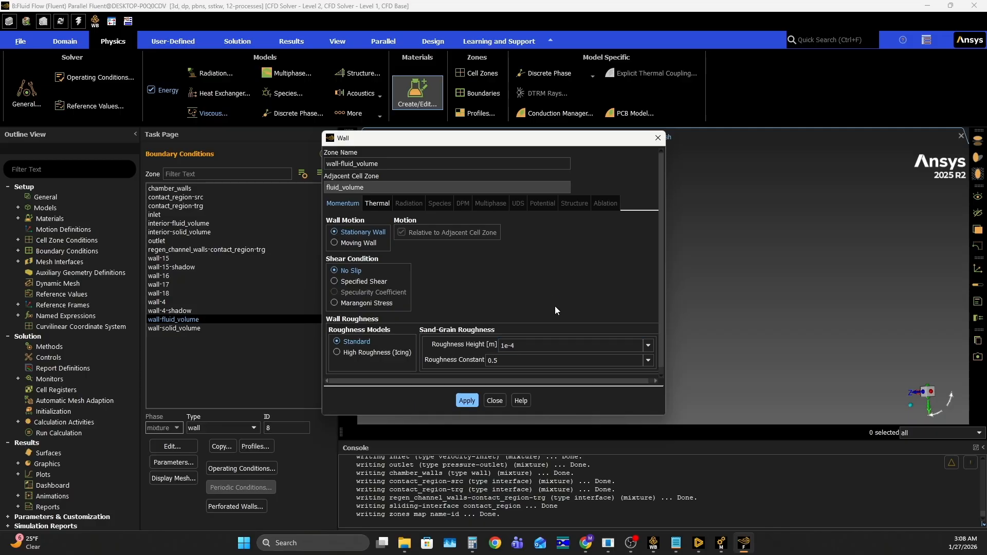
{"action": "left_click", "coordinate": [466, 404]}
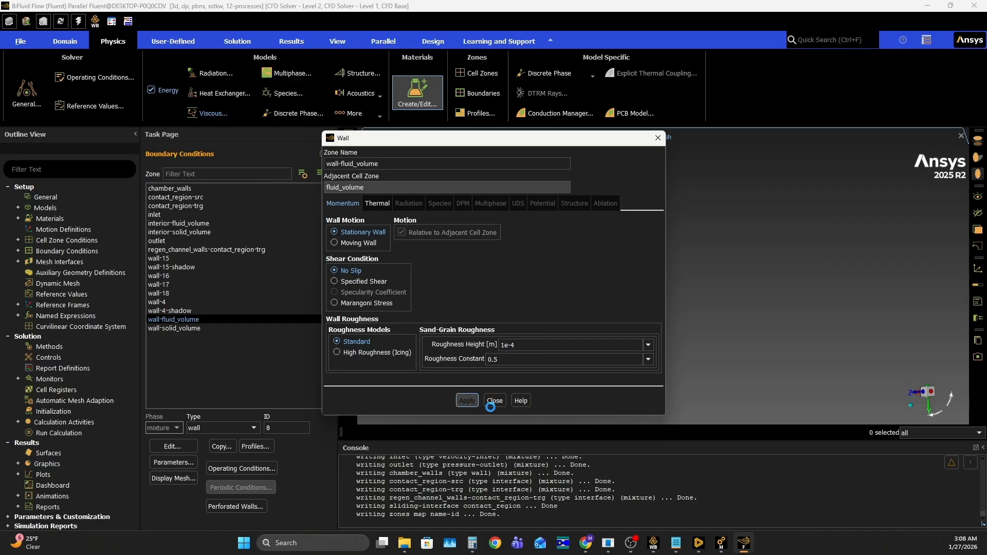
{"action": "left_click", "coordinate": [494, 401]}
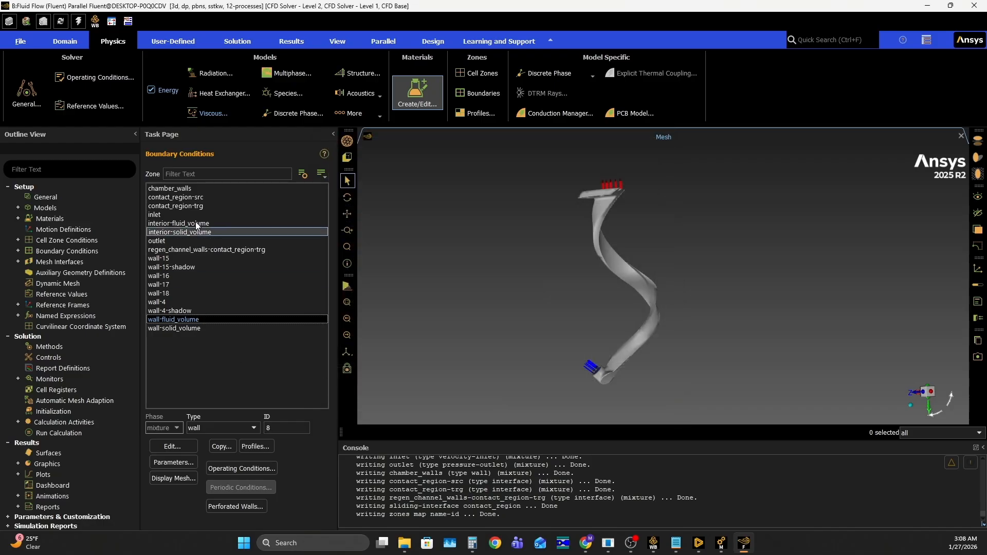
- Check the interface settings of the contact_region-trg and regen_channel_walls-contact_region-trg zones
{"action": "double_click", "coordinate": [195, 205]}
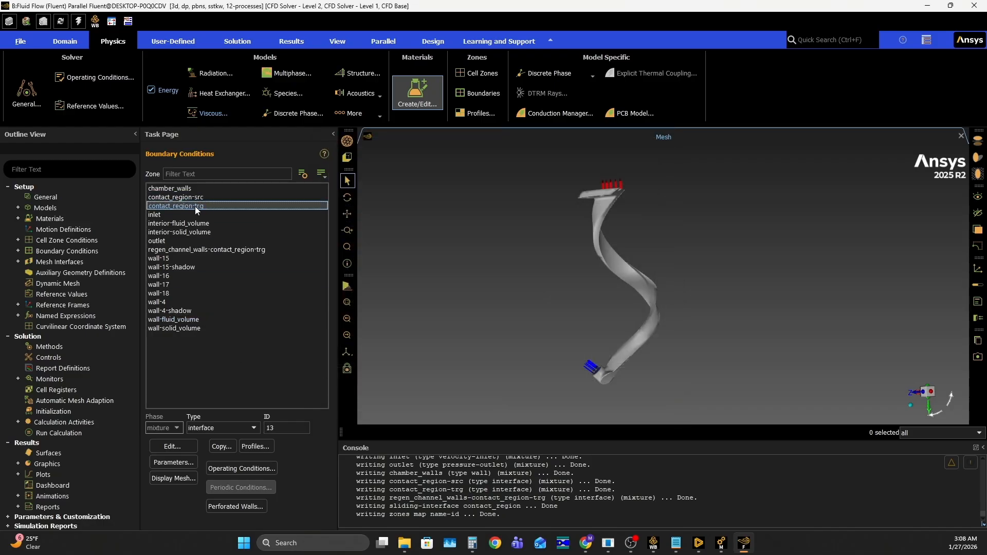
{"action": "left_click", "coordinate": [239, 345]}
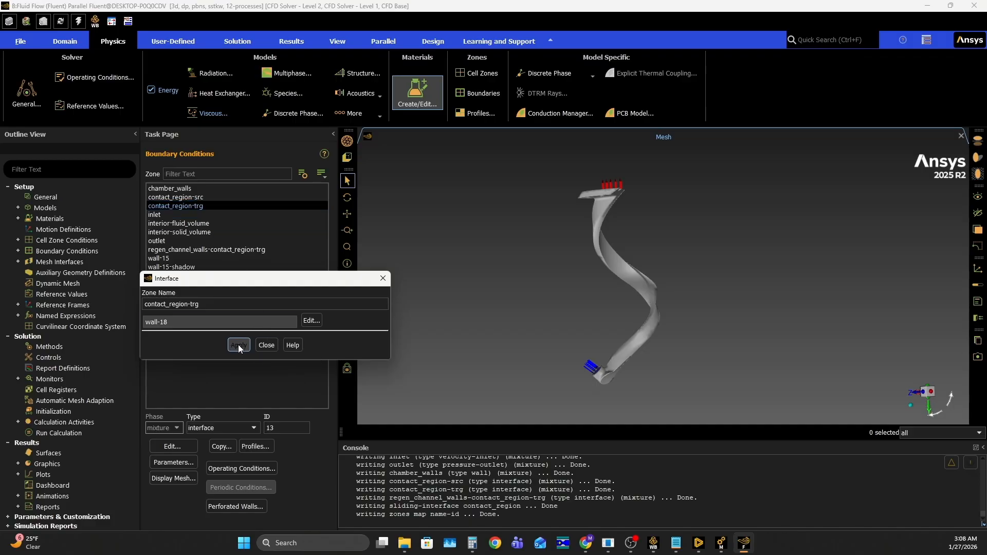
{"action": "left_click", "coordinate": [264, 346]}
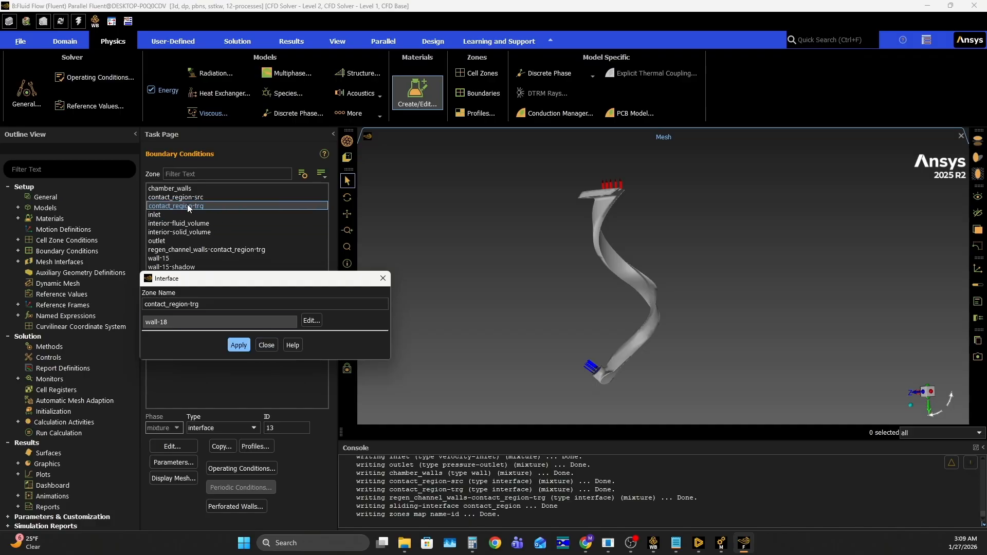
{"action": "left_click", "coordinate": [212, 251]}
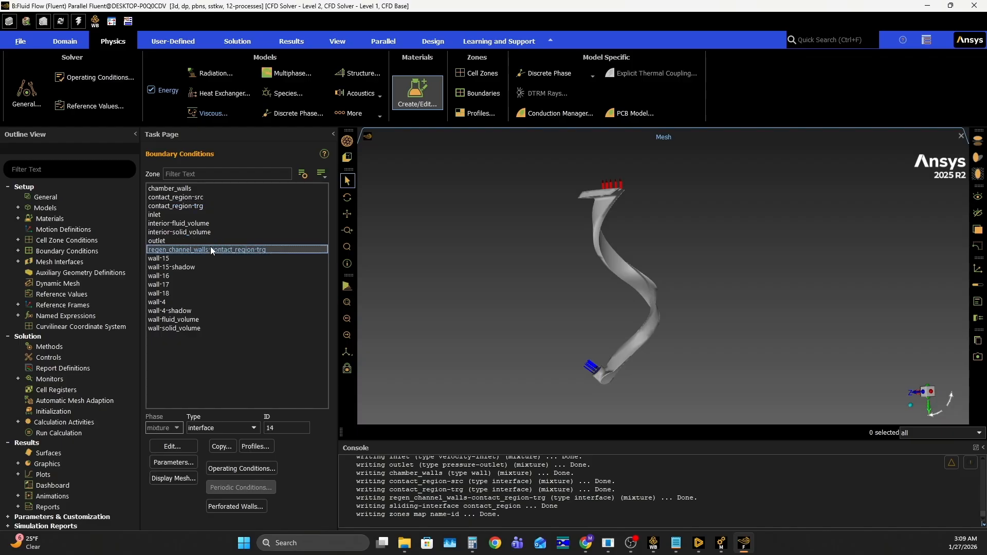
{"action": "double_click", "coordinate": [211, 246]}
{"action": "left_click", "coordinate": [266, 344]}
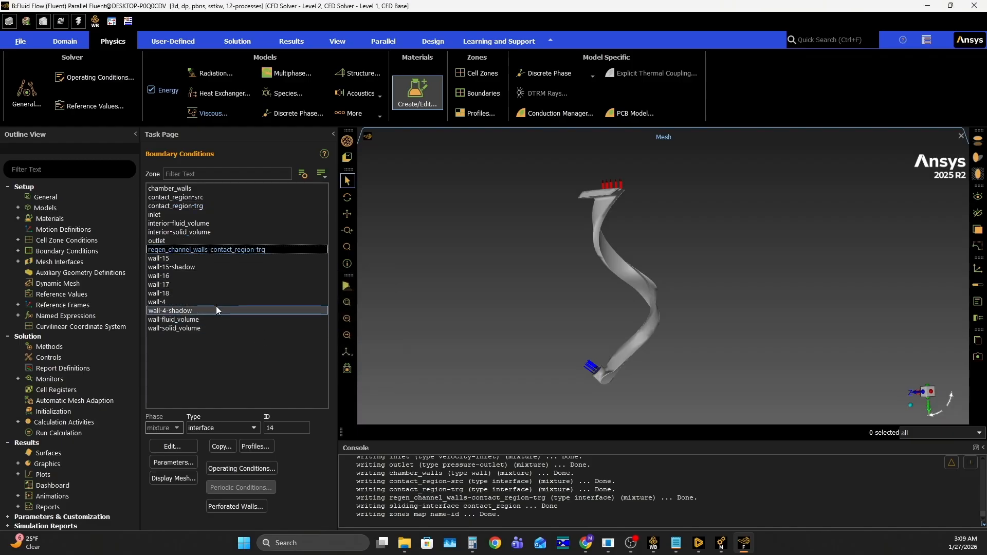
- Give wall-17 the same sand-grain roughness height as wall-fluid_volume and apply the wall conditions
{"action": "left_click", "coordinate": [191, 285]}
{"action": "left_click", "coordinate": [172, 446]}
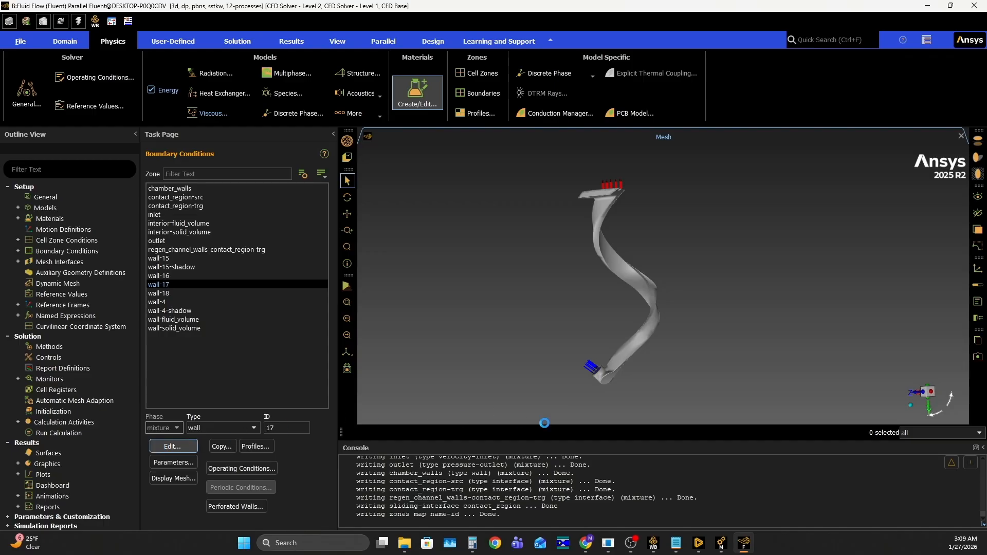
{"action": "double_click", "coordinate": [517, 342]}
{"action": "type", "text": "1.4"}
{"action": "key", "text": "BackSpace"}
{"action": "key", "text": "BackSpace"}
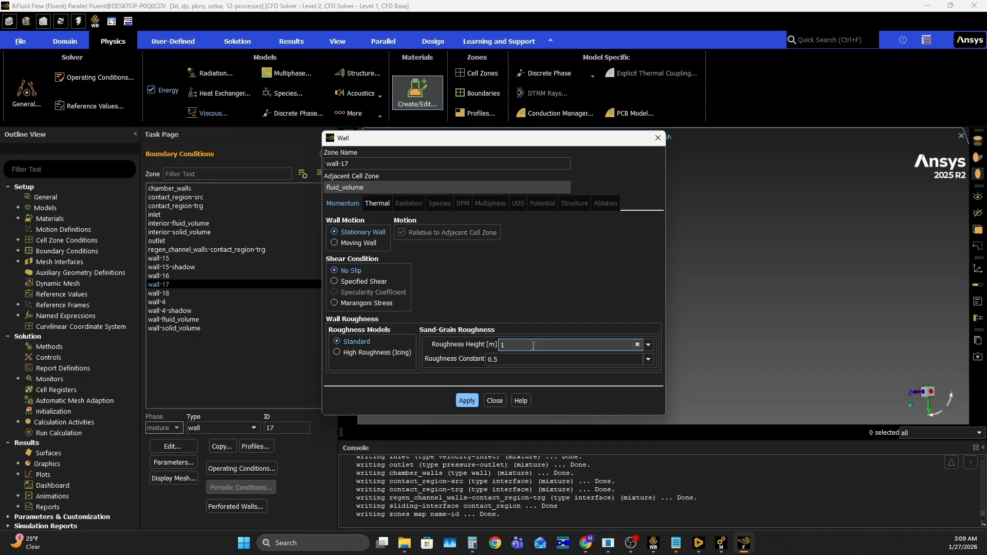
{"action": "left_click", "coordinate": [466, 400]}
{"action": "left_click", "coordinate": [492, 399]}
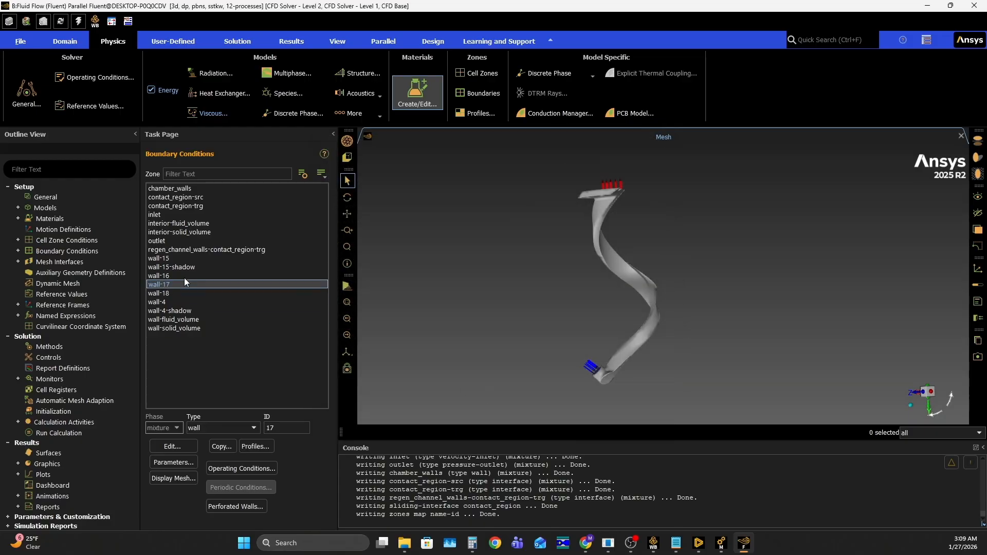
- Set the sand-grain roughness height of wall-18 to 1e-4 m and apply the wall conditions
{"action": "left_click", "coordinate": [171, 290]}
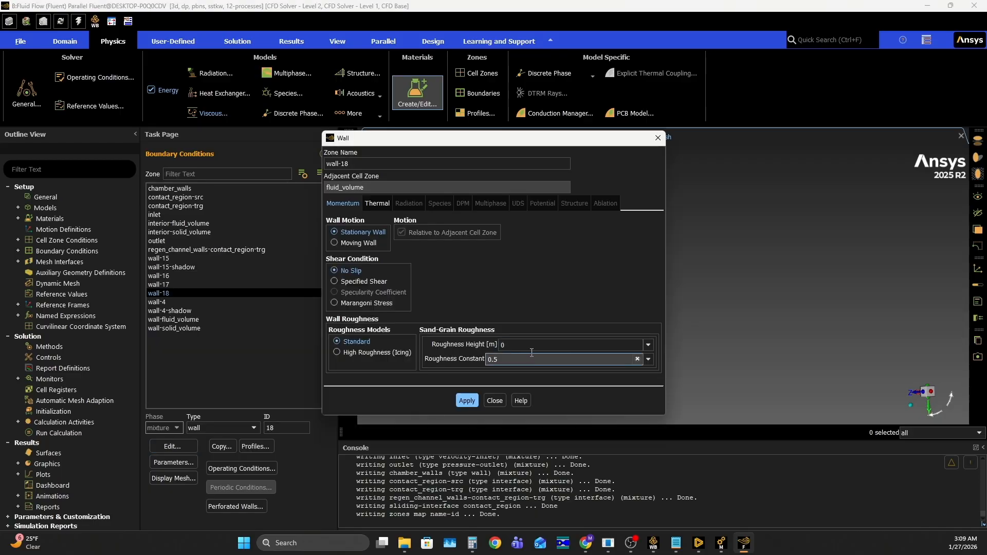
{"action": "left_click", "coordinate": [522, 345]}
{"action": "key", "text": "BackSpace"}
{"action": "type", "text": "1e-4"}
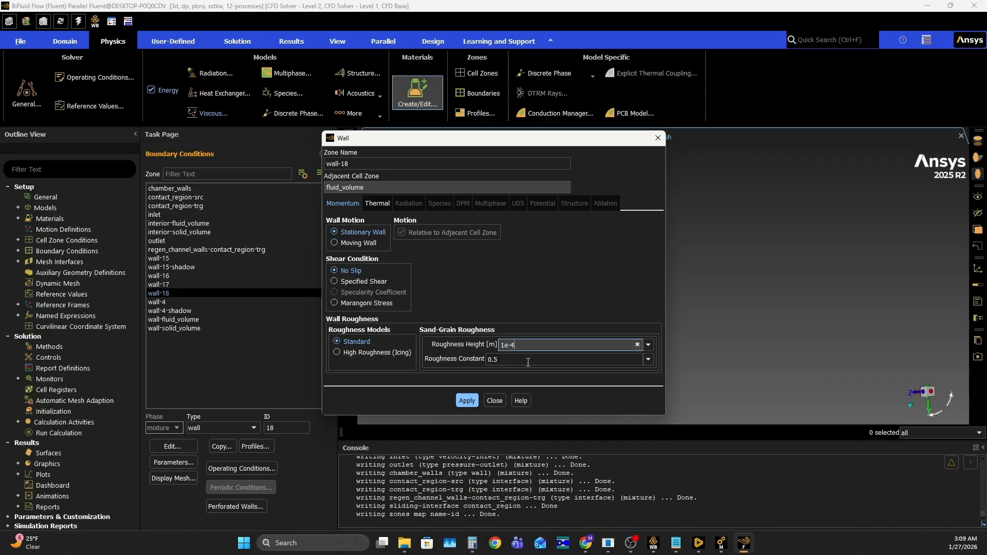
{"action": "left_click", "coordinate": [469, 401]}
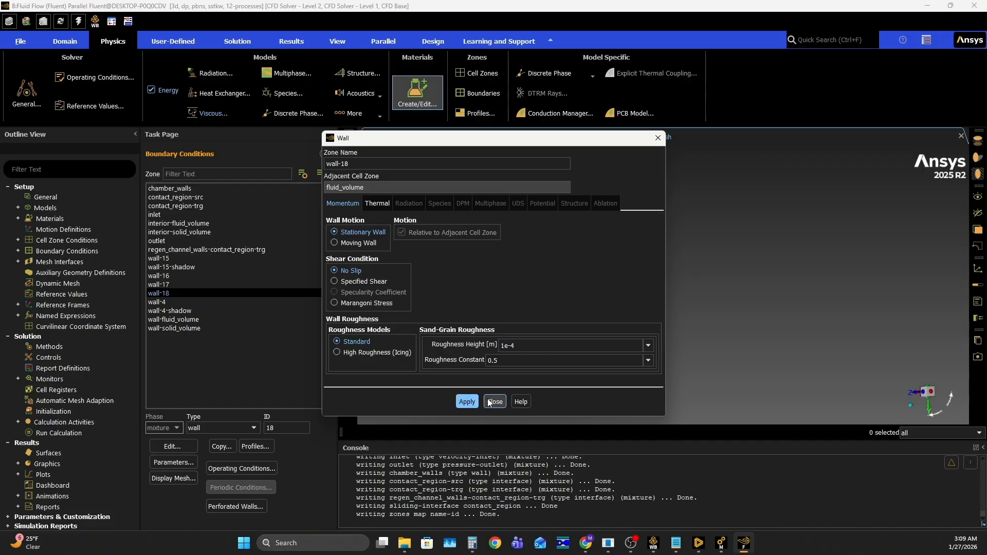
{"action": "left_click", "coordinate": [468, 402]}
{"action": "left_click", "coordinate": [496, 402]}
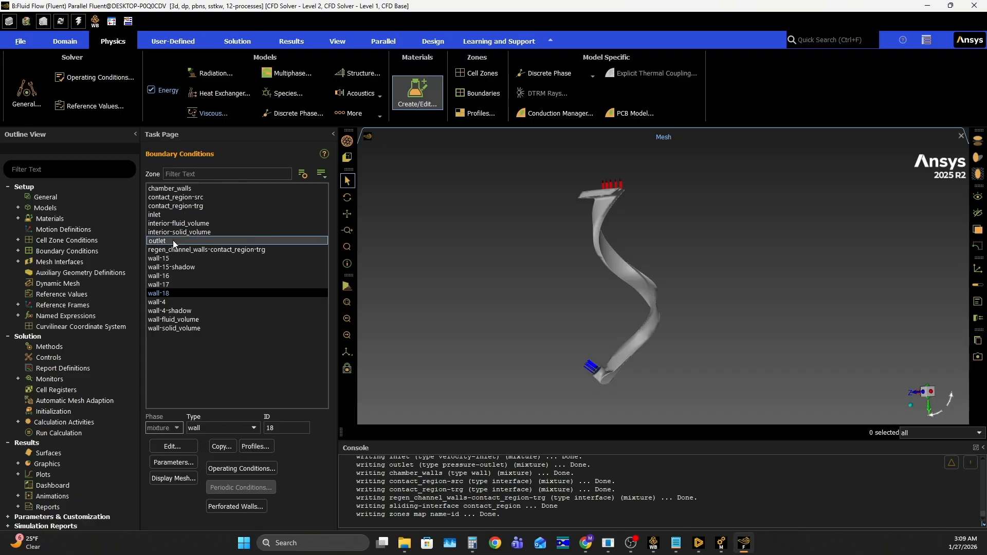
- Review the solution methods and the solution controls
{"action": "scroll", "coordinate": [549, 282], "scroll_direction": "up", "scroll_amount": 2}
{"action": "scroll", "coordinate": [549, 282], "scroll_direction": "down", "scroll_amount": 2}
{"action": "mouse_move", "coordinate": [549, 282]}
{"action": "middle_mouse_down"}
{"action": "mouse_move", "coordinate": [490, 313]}
{"action": "mouse_move", "coordinate": [599, 305]}
{"action": "mouse_move", "coordinate": [764, 269]}
{"action": "mouse_move", "coordinate": [544, 298]}
{"action": "middle_mouse_up"}
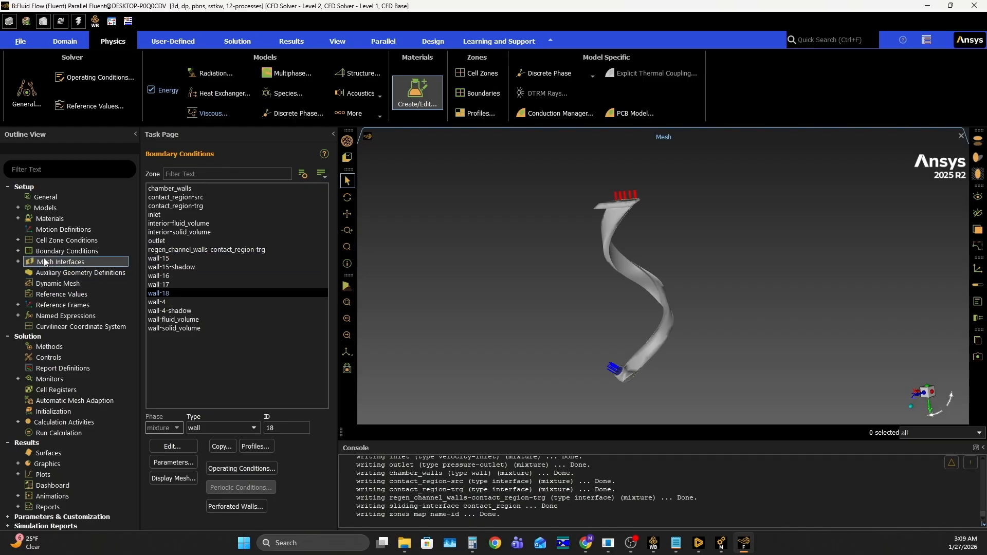
{"action": "left_click", "coordinate": [50, 346]}
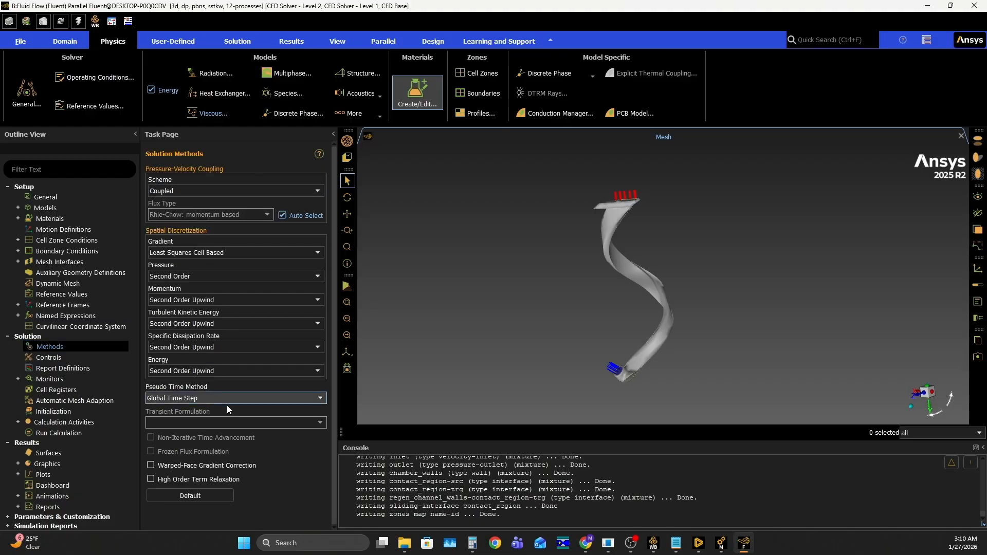
{"action": "left_click", "coordinate": [58, 357]}
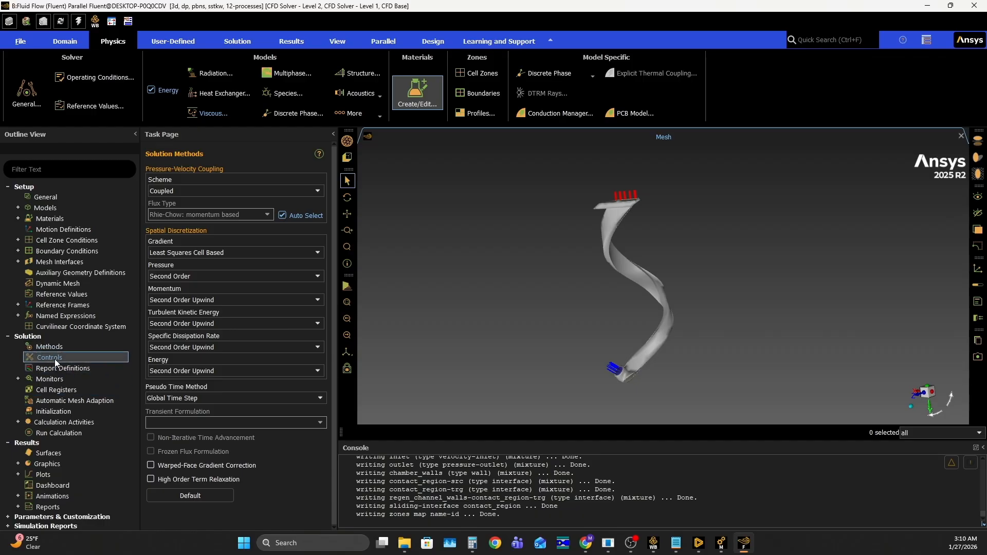
- Create a flux report definition for the mass flow rate at the outlet, with a report file and plot
{"action": "double_click", "coordinate": [57, 369]}
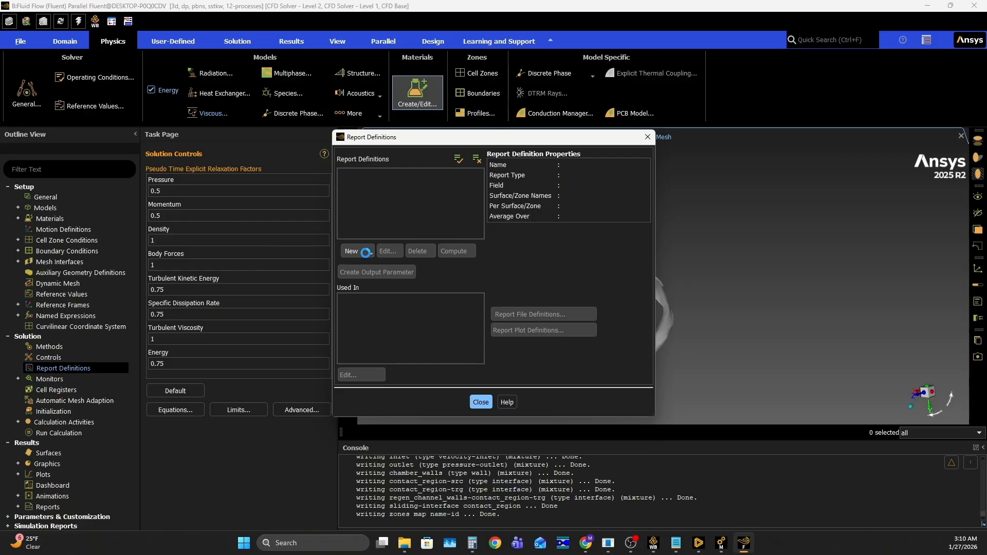
{"action": "left_click", "coordinate": [368, 254]}
{"action": "mouse_move", "coordinate": [373, 303]}
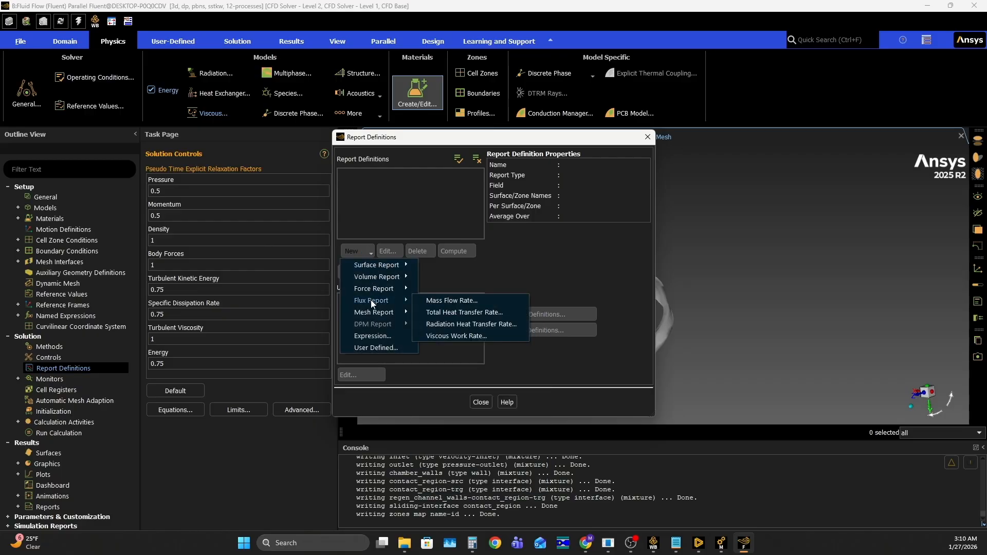
{"action": "left_click", "coordinate": [448, 301]}
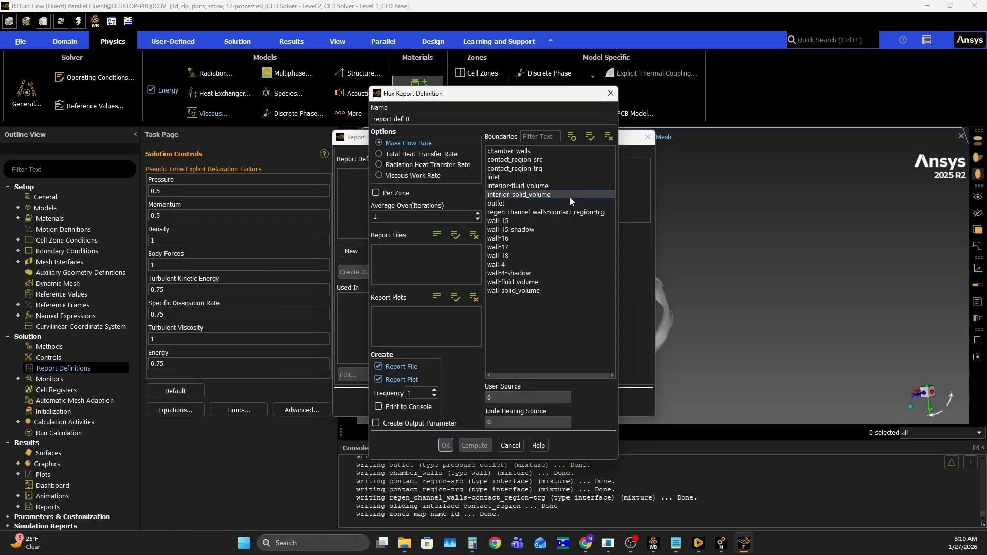
{"action": "left_click", "coordinate": [525, 203]}
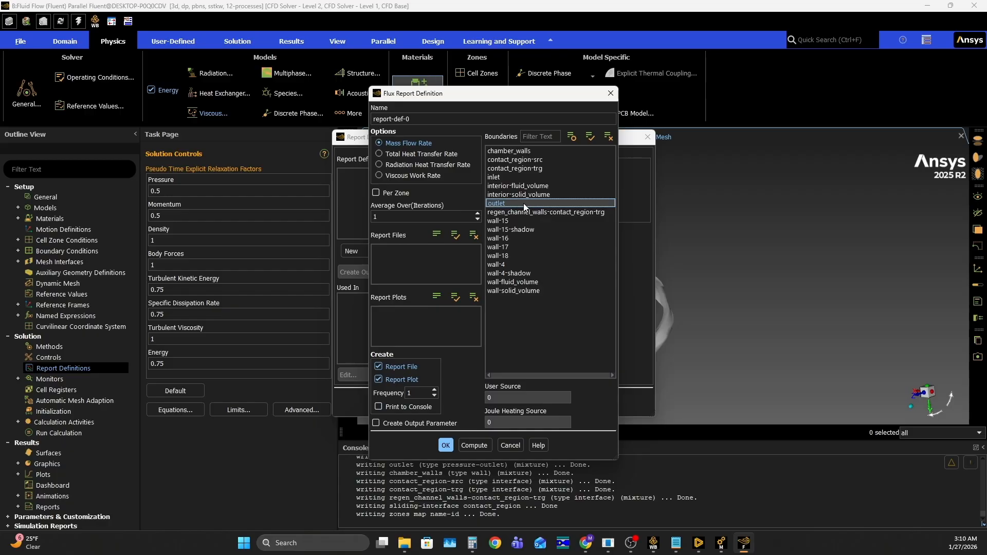
{"action": "left_click", "coordinate": [445, 445]}
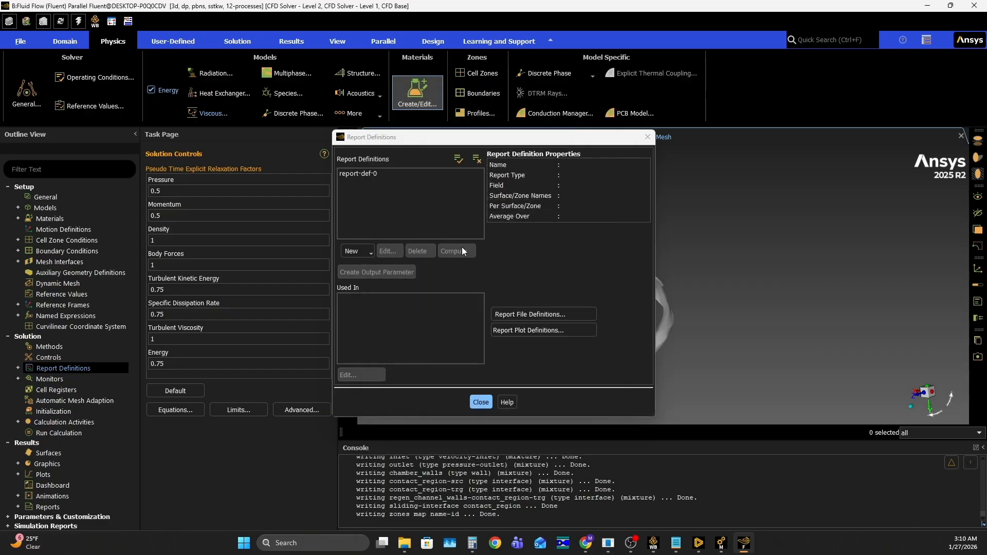
- Define a facet average surface report of static temperature at the outlet, with a report file and plot
{"action": "left_click", "coordinate": [366, 254]}
{"action": "mouse_move", "coordinate": [376, 264]}
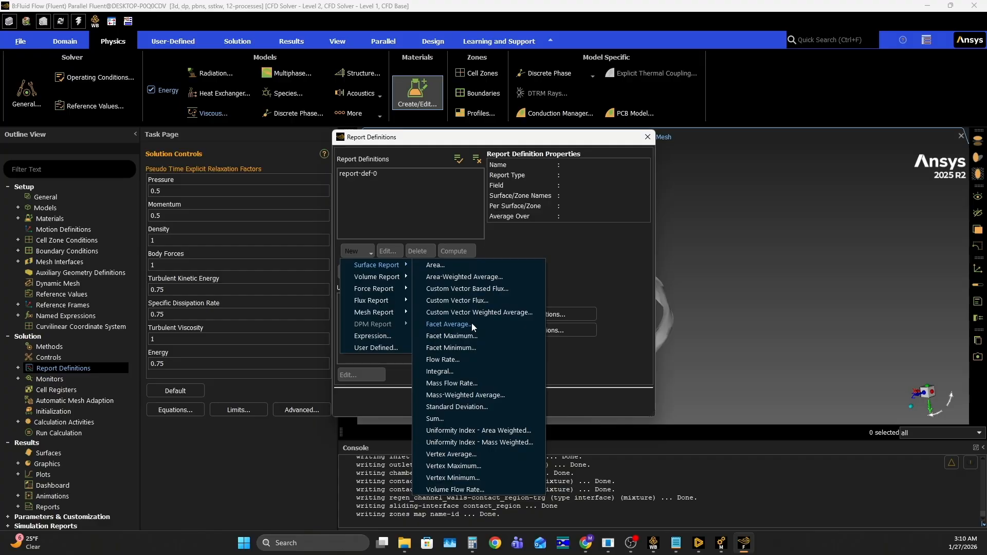
{"action": "left_click", "coordinate": [457, 324]}
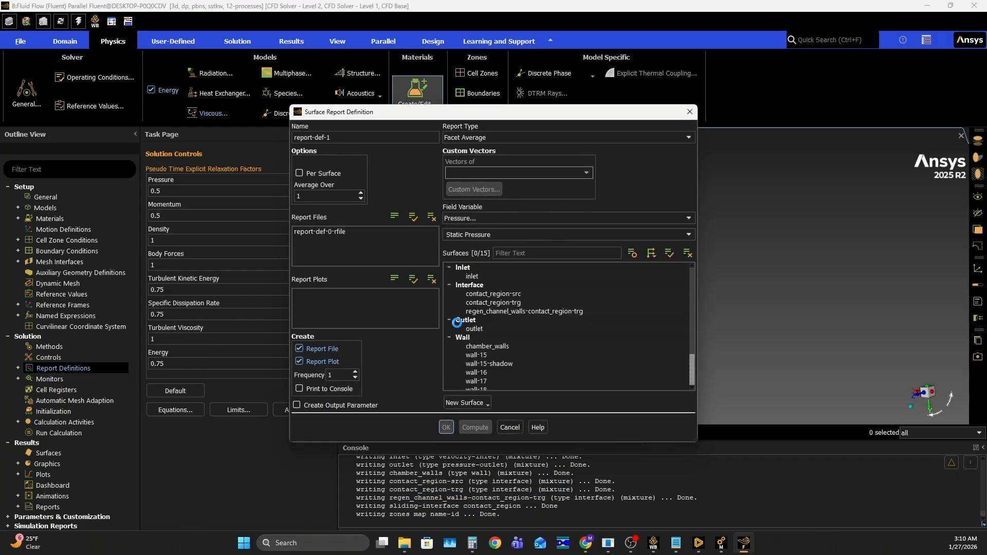
{"action": "left_click", "coordinate": [491, 138]}
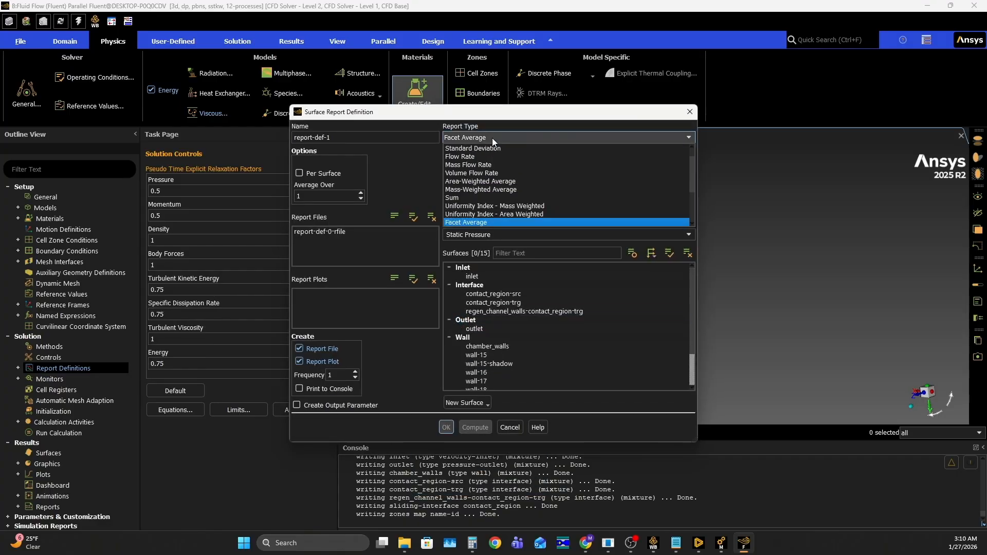
{"action": "left_click", "coordinate": [492, 137]}
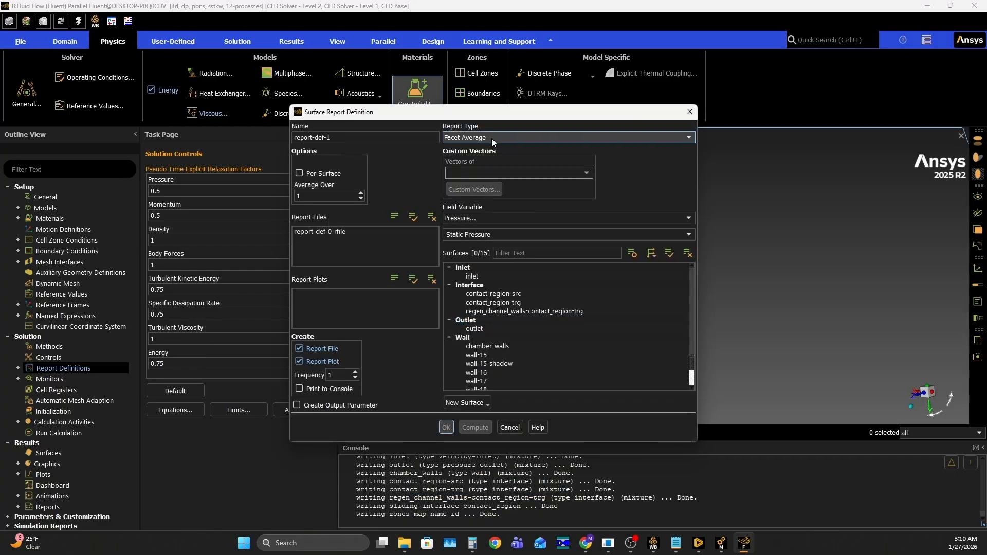
{"action": "left_click", "coordinate": [474, 218]}
{"action": "left_click", "coordinate": [471, 259]}
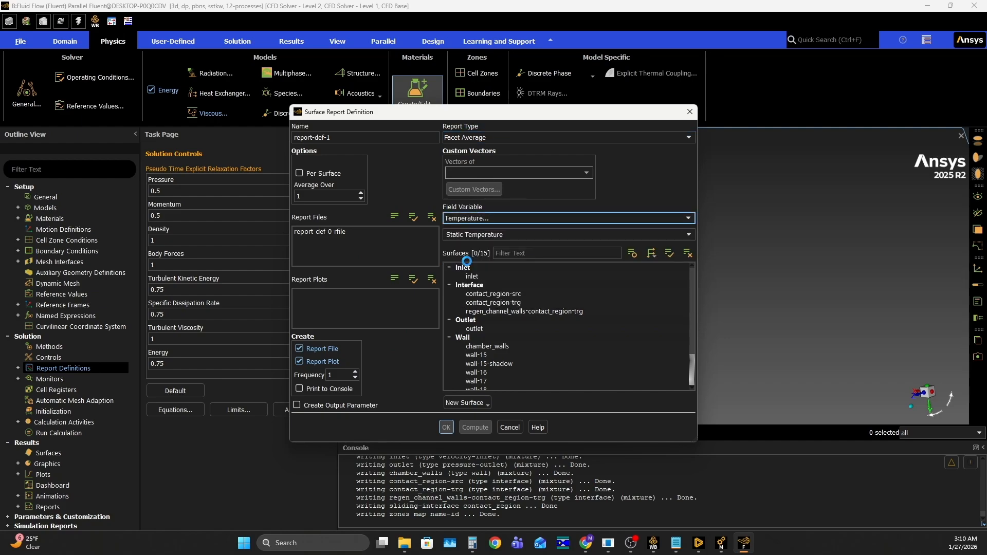
{"action": "left_click", "coordinate": [501, 328]}
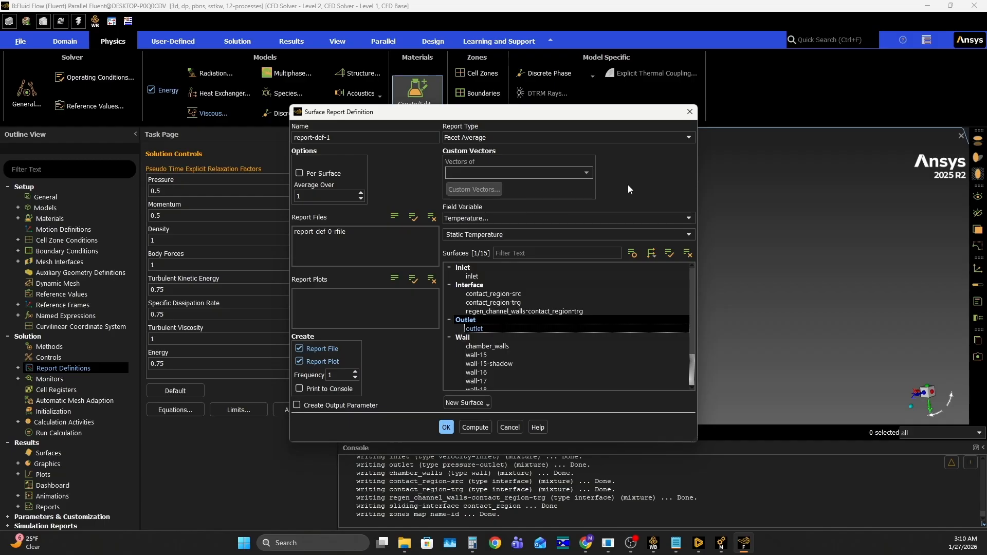
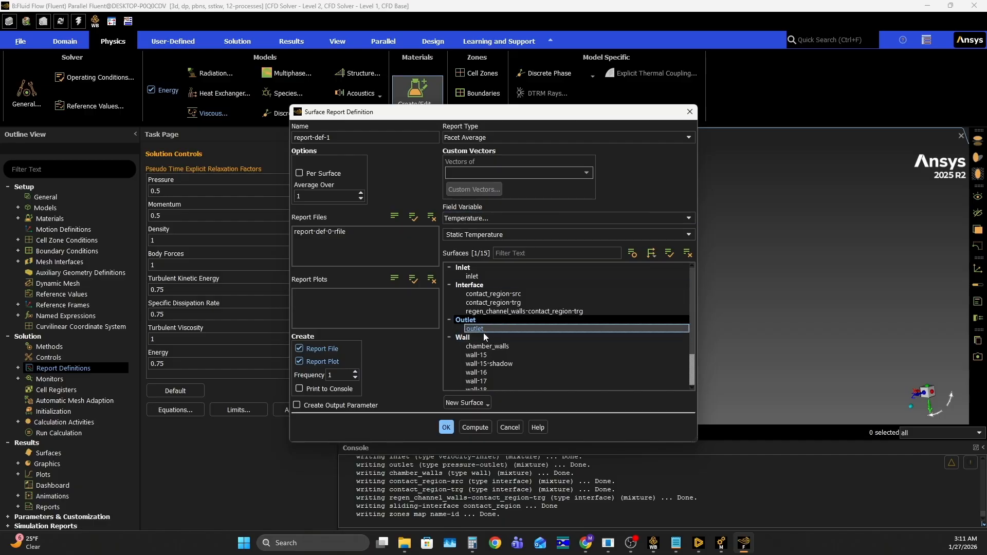
- Save the outlet static temperature report definition and close the report definitions list
{"action": "left_click", "coordinate": [446, 427]}
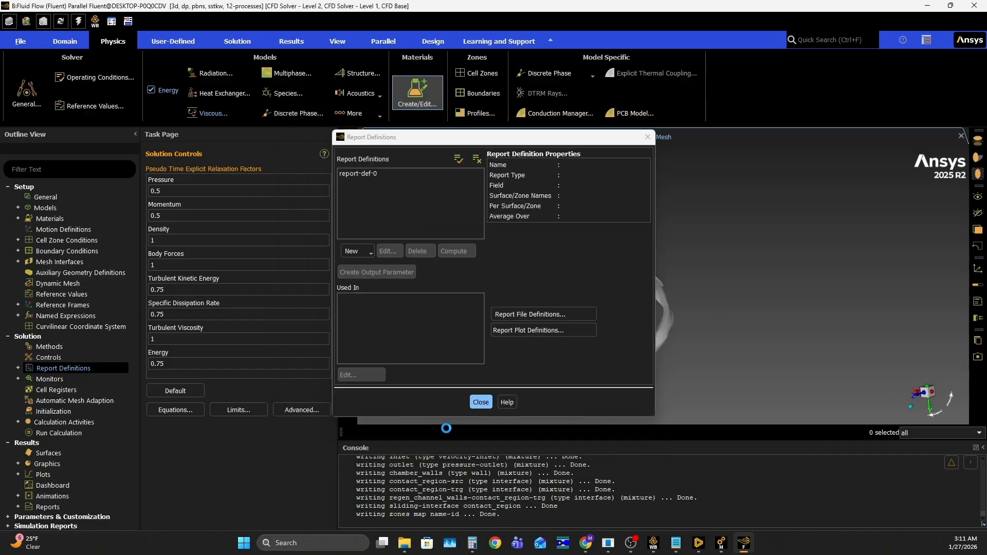
{"action": "left_click", "coordinate": [482, 403]}
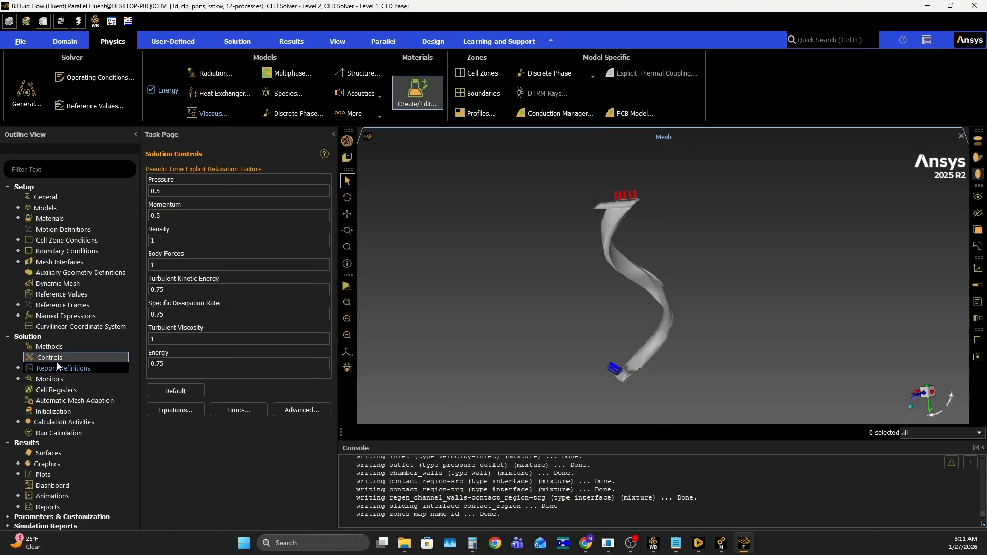
- Check the mesh and initialize the solution with Hybrid Initialization
{"action": "left_click", "coordinate": [69, 43]}
{"action": "left_click", "coordinate": [71, 89]}
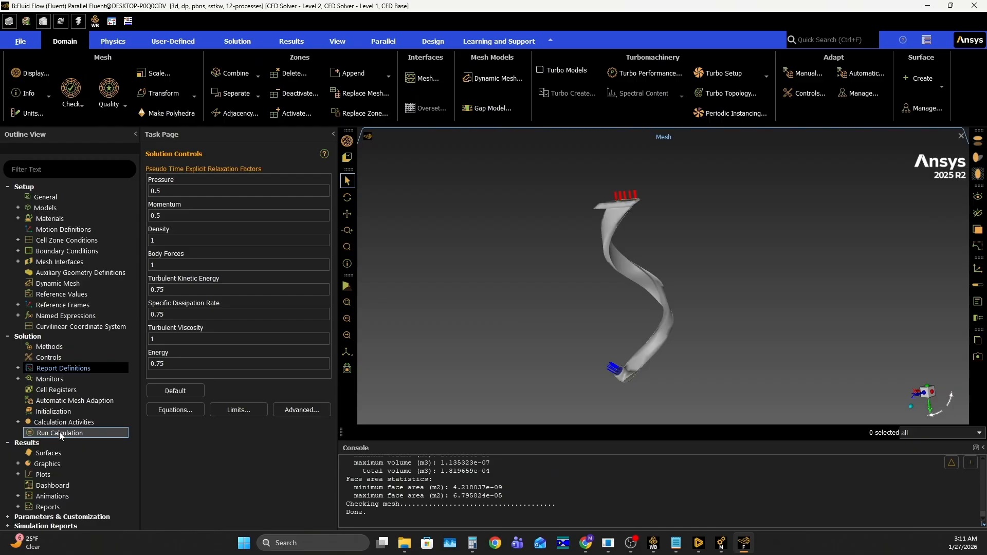
{"action": "left_click", "coordinate": [55, 411]}
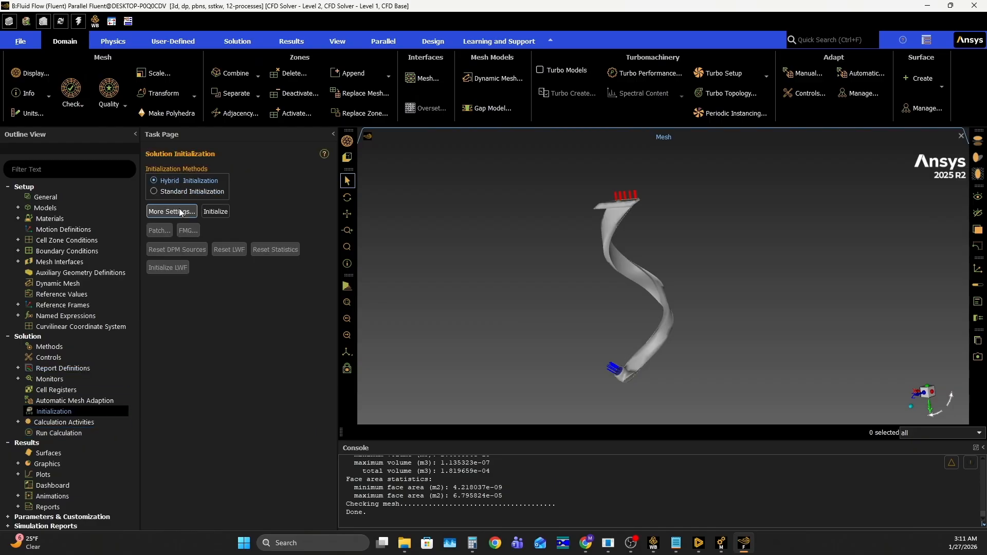
{"action": "left_click", "coordinate": [214, 211]}
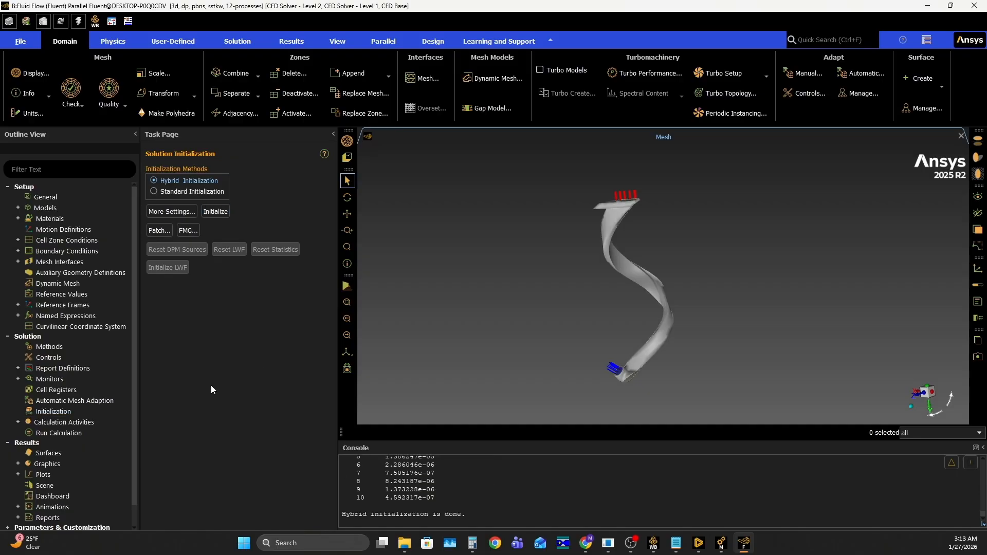
- Set the number of iterations for the calculation to 500
{"action": "left_click", "coordinate": [53, 433]}
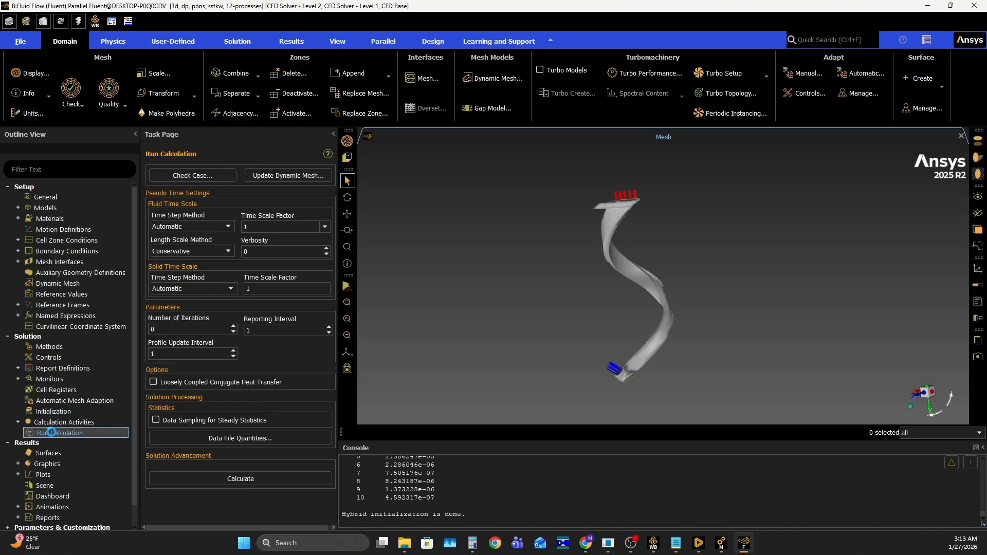
{"action": "double_click", "coordinate": [170, 329]}
{"action": "type", "text": "50"}
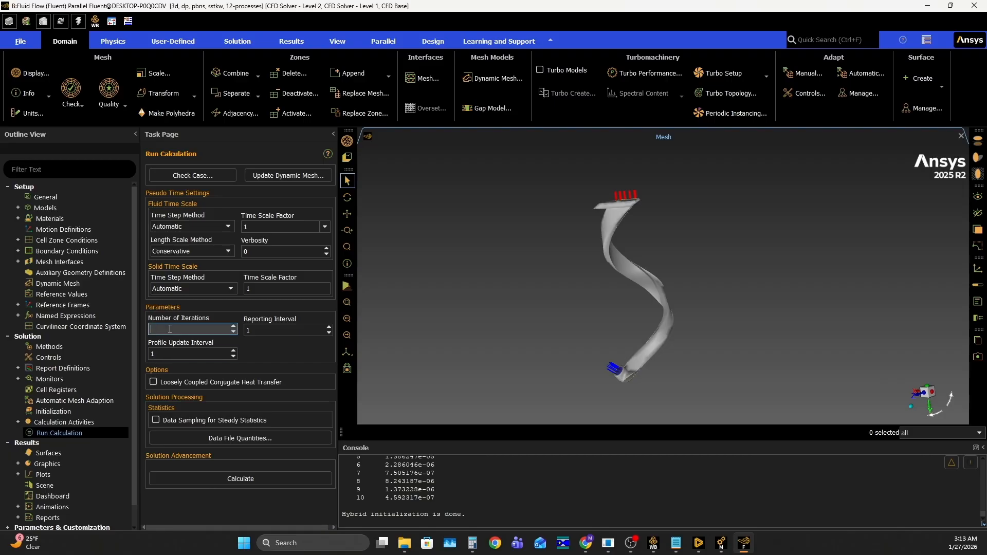
{"action": "type", "text": "0"}
{"action": "left_click", "coordinate": [282, 349]}
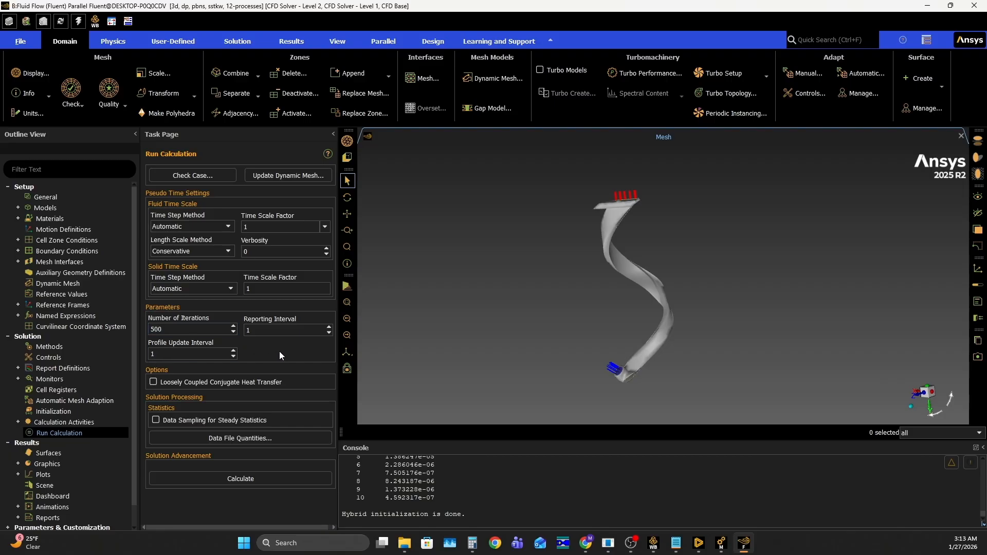
- Run the case check, read its mesh recommendation and start the calculation
{"action": "left_click", "coordinate": [202, 175]}
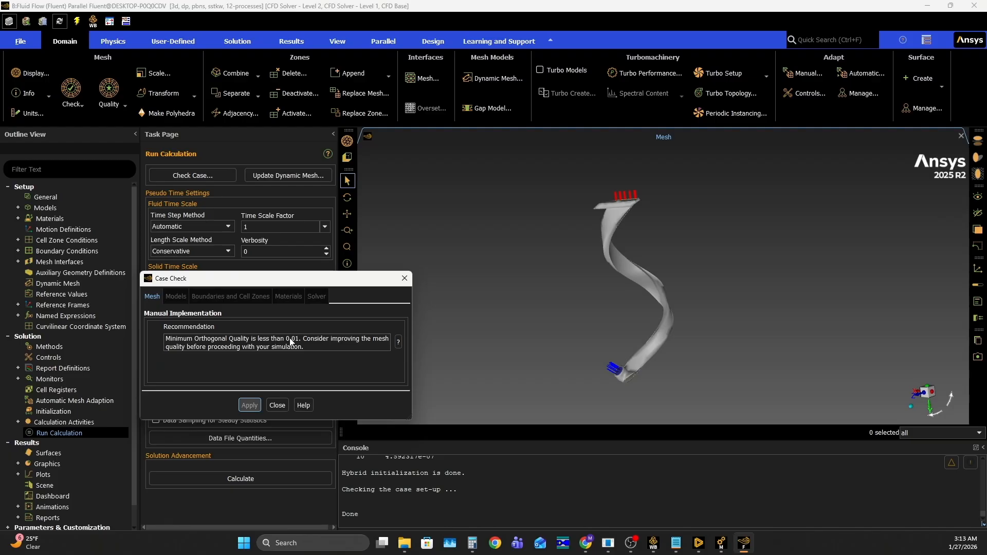
{"action": "left_click", "coordinate": [278, 406]}
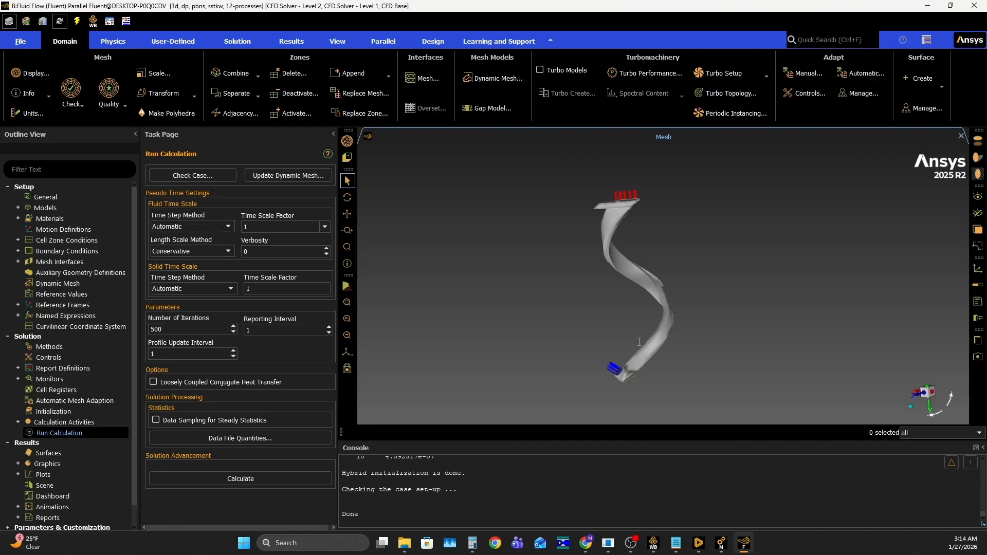
{"action": "left_click", "coordinate": [193, 176]}
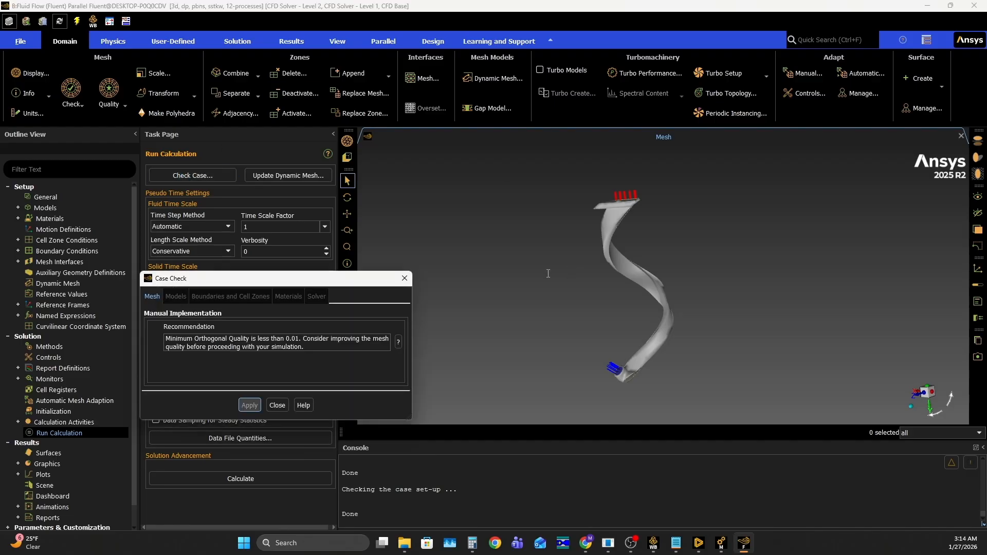
{"action": "left_click", "coordinate": [278, 406]}
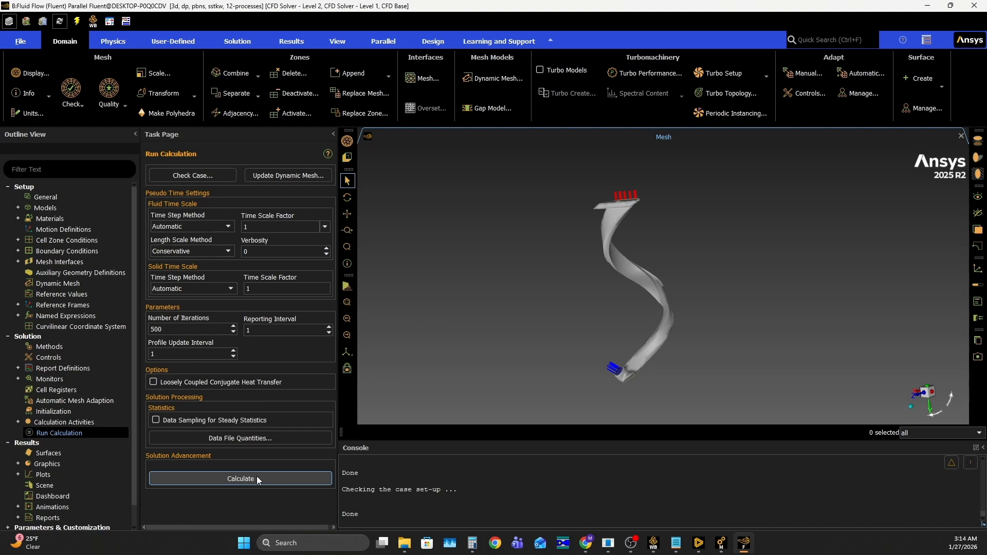
{"action": "left_click", "coordinate": [257, 477]}
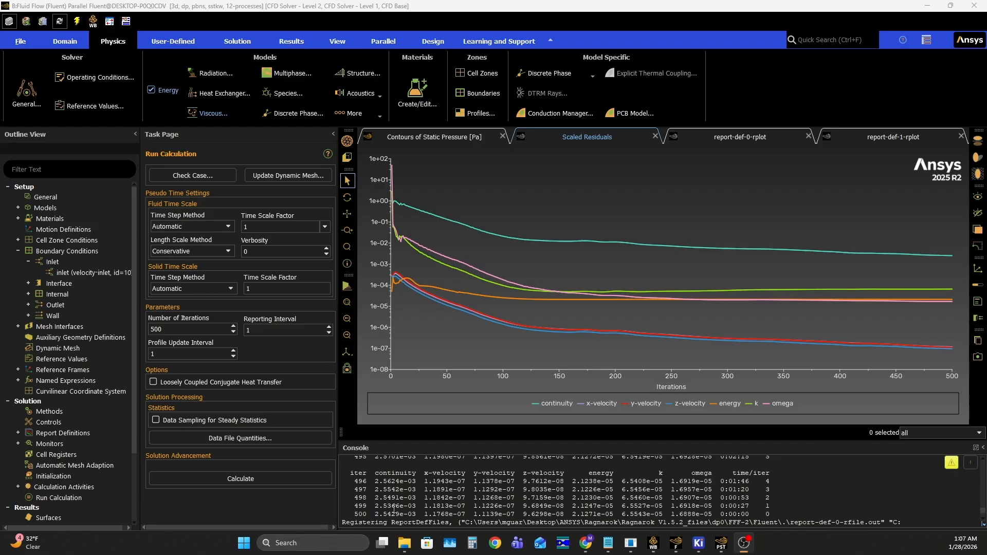
- Examine the continuity residual of the final iteration in the console
{"action": "mouse_move", "coordinate": [416, 514]}
{"action": "left_mouse_down"}
{"action": "mouse_move", "coordinate": [375, 514]}
{"action": "mouse_move", "coordinate": [408, 515]}
{"action": "left_mouse_up"}
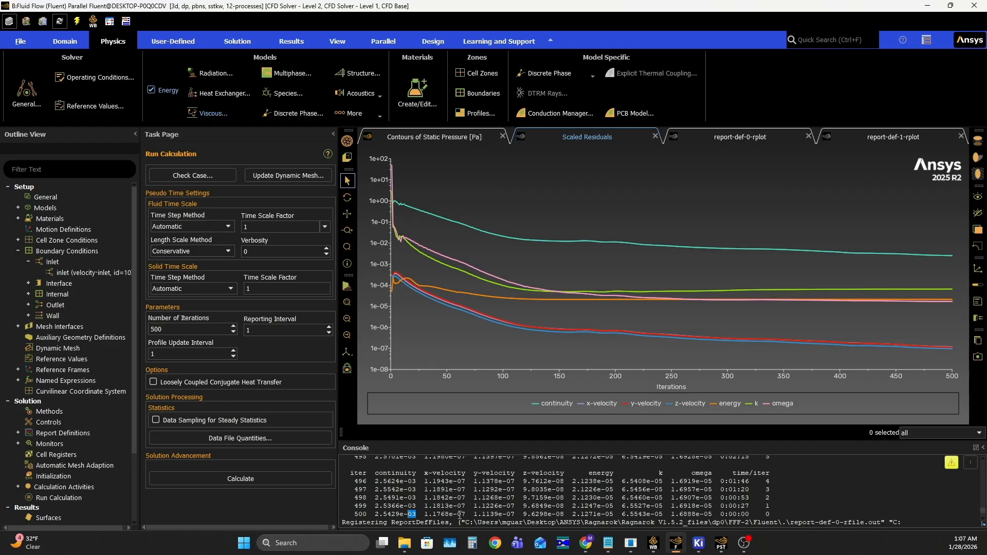
{"action": "left_click", "coordinate": [793, 509]}
{"action": "left_click_drag", "start_coordinate": [375, 514], "coordinate": [416, 514]}
{"action": "left_click", "coordinate": [412, 522]}
- Review the outlet temperature and mass flow rate report plots, and return to the scaled residuals
{"action": "left_click", "coordinate": [753, 138]}
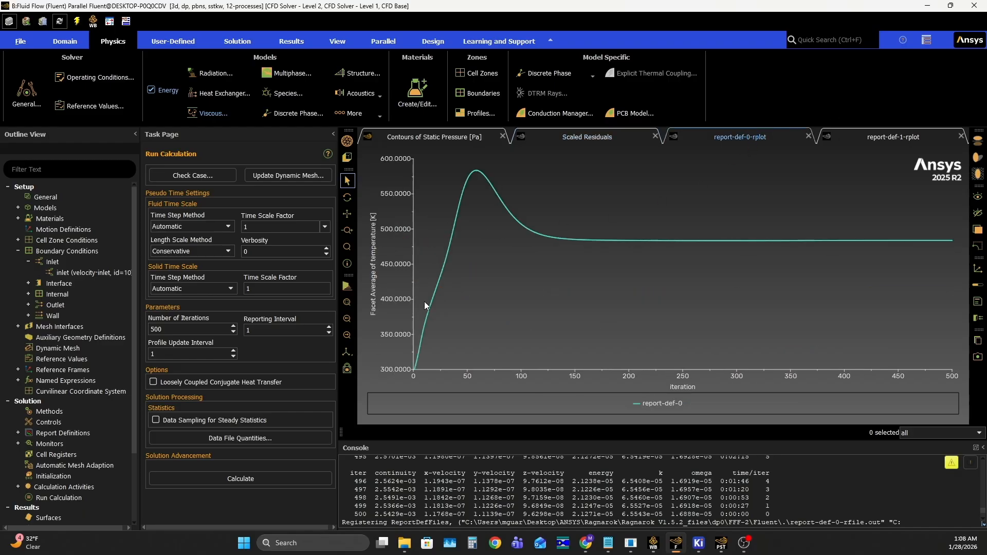
{"action": "mouse_move", "coordinate": [420, 359]}
{"action": "mouse_move", "coordinate": [951, 242]}
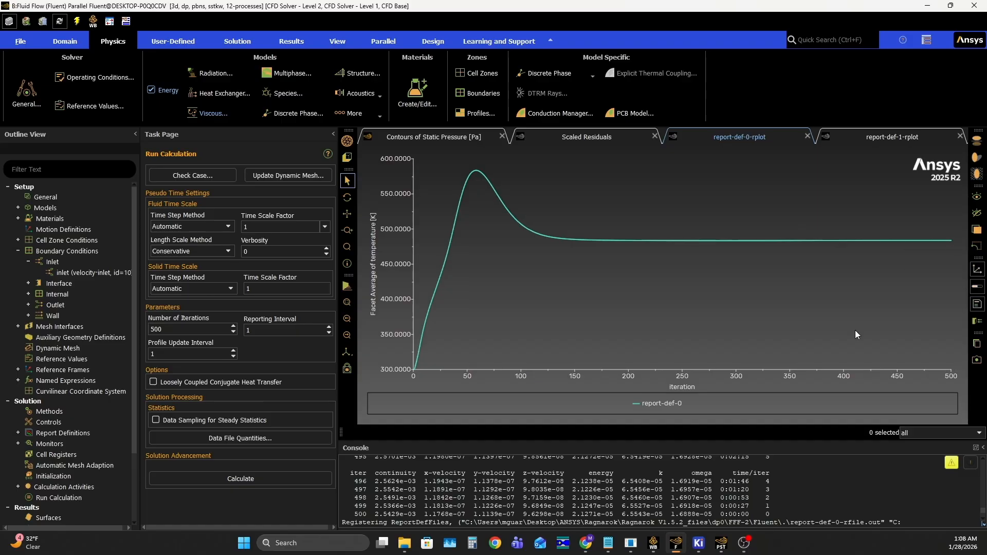
{"action": "left_click", "coordinate": [907, 136]}
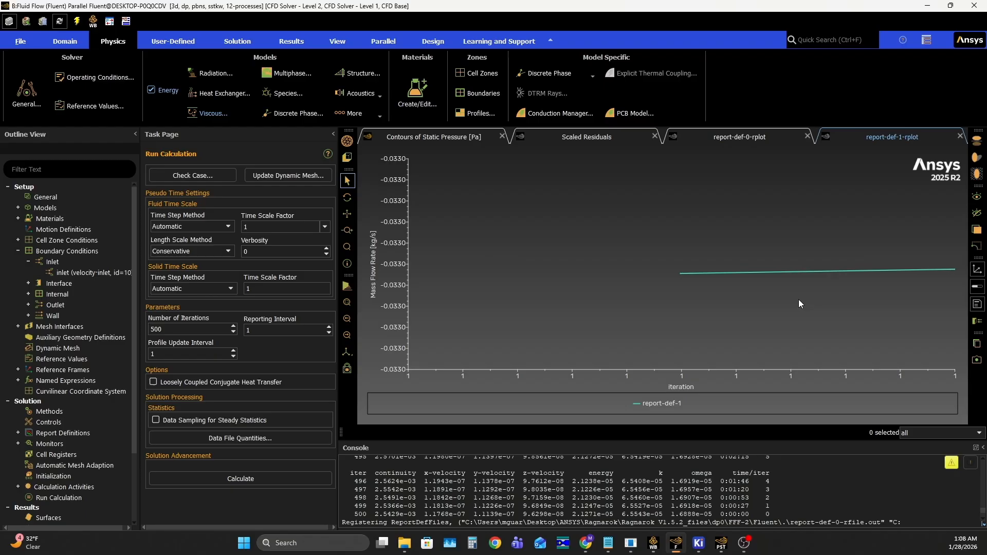
{"action": "left_click", "coordinate": [551, 138]}
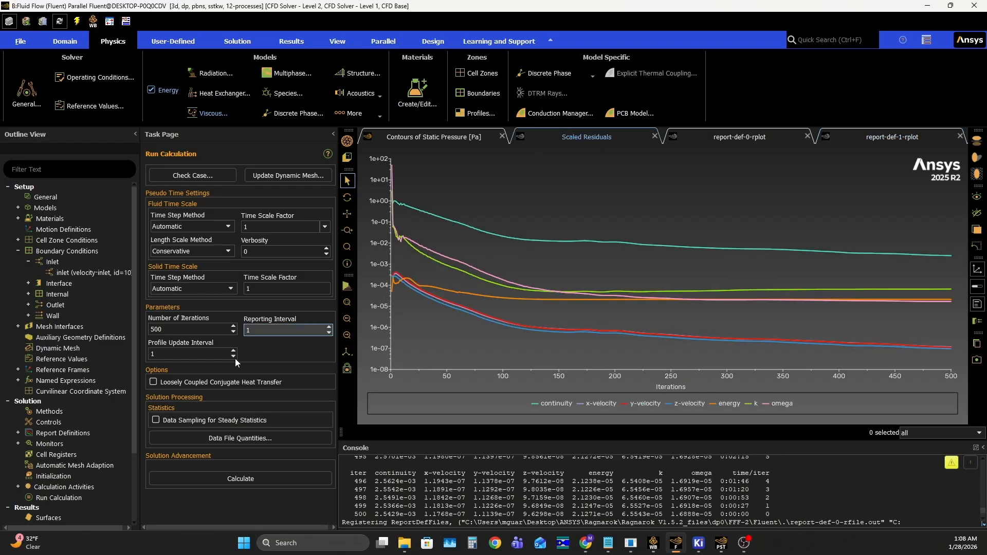
- Create and display a filled contour of static temperature on all surfaces
{"action": "scroll", "coordinate": [31, 407], "scroll_direction": "down", "scroll_amount": 3}
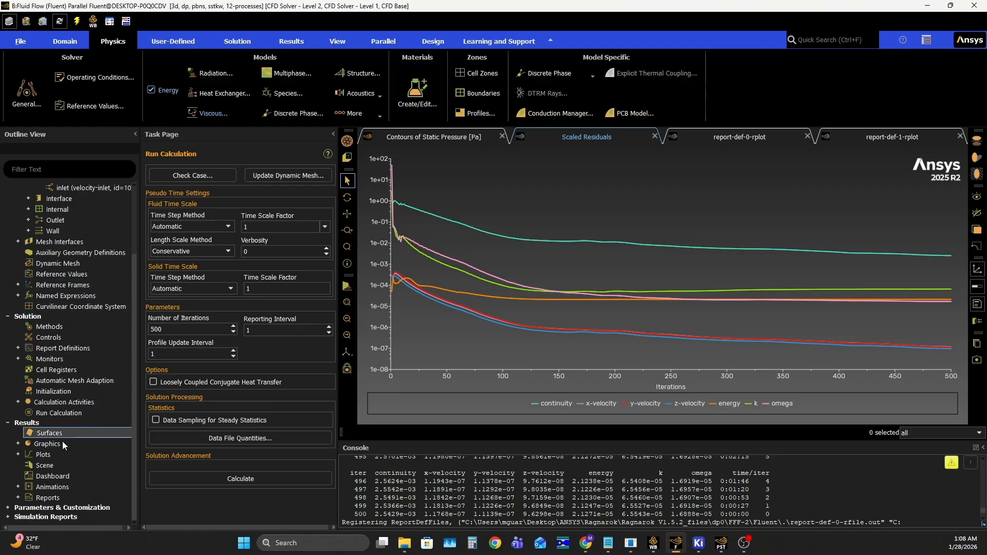
{"action": "left_click", "coordinate": [18, 445]}
{"action": "left_click", "coordinate": [52, 466]}
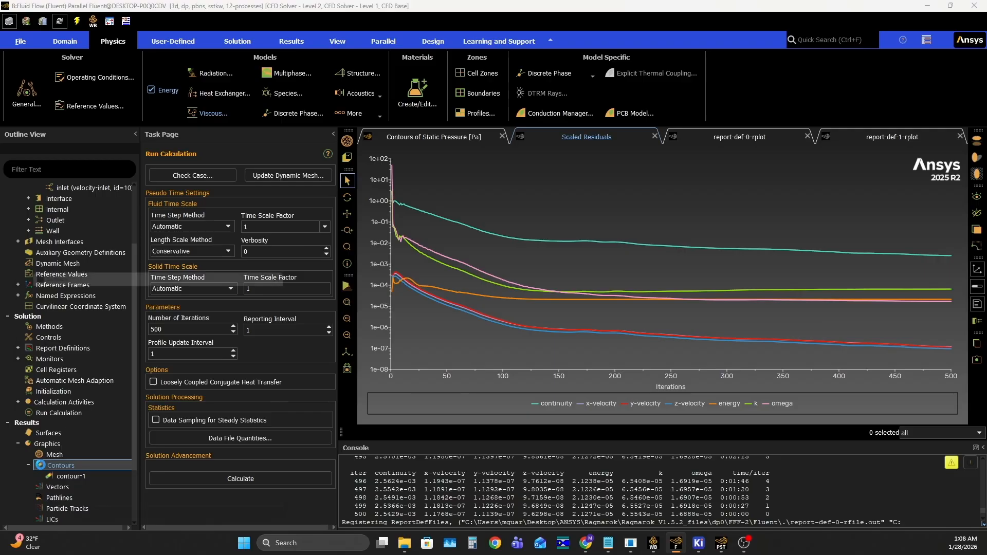
{"action": "double_click", "coordinate": [42, 466]}
{"action": "left_click_drag", "start_coordinate": [106, 263], "coordinate": [124, 199]}
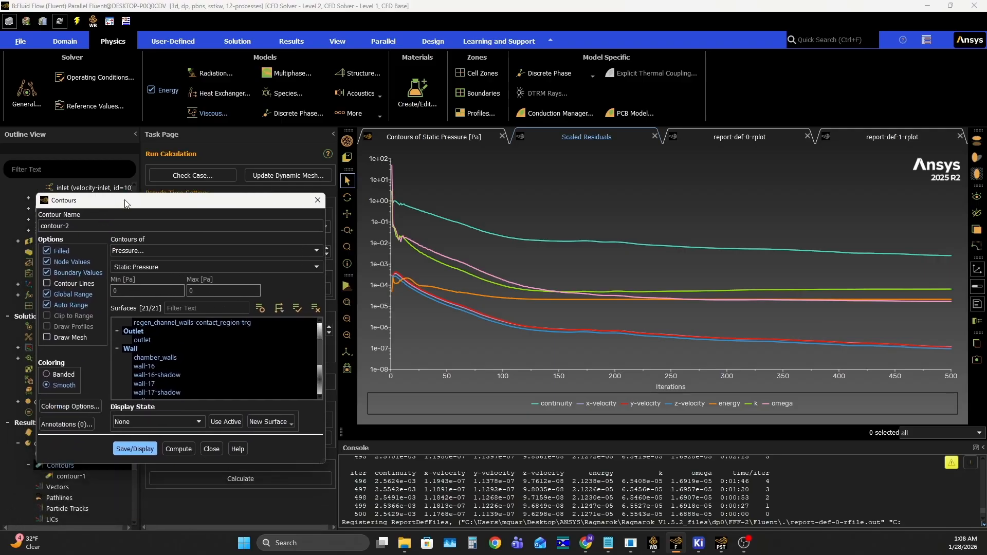
{"action": "left_click", "coordinate": [154, 251]}
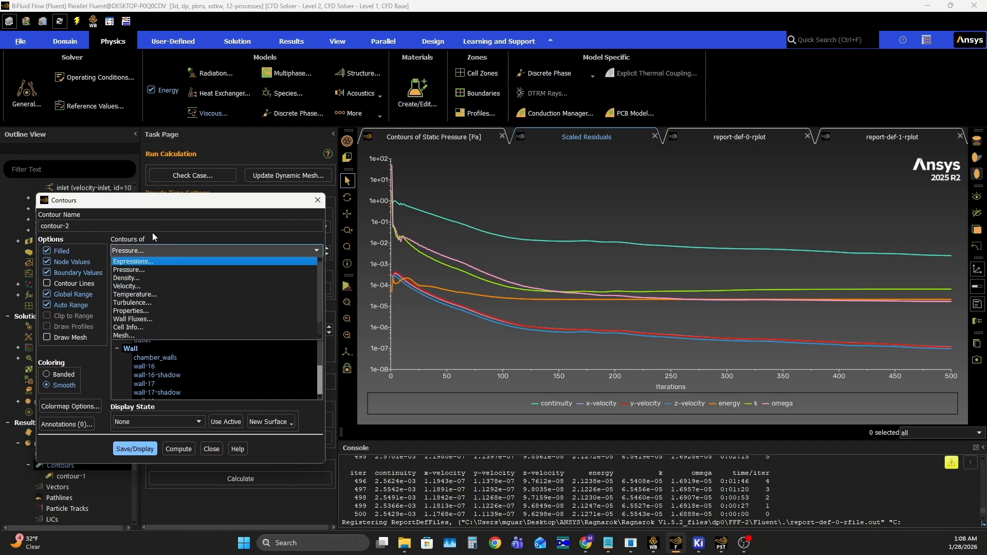
{"action": "left_click", "coordinate": [150, 297]}
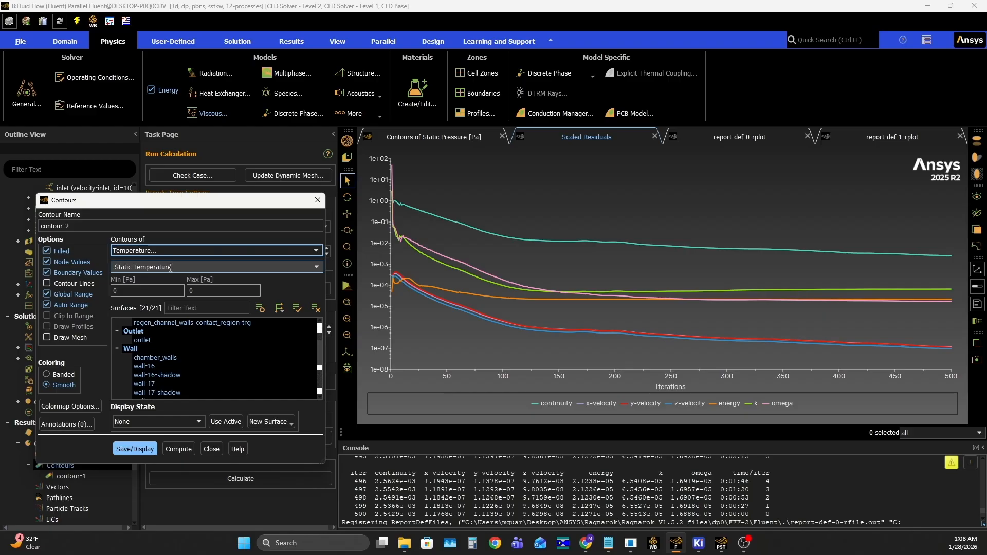
{"action": "scroll", "coordinate": [156, 347], "scroll_direction": "down", "scroll_amount": 4}
{"action": "scroll", "coordinate": [156, 347], "scroll_direction": "up", "scroll_amount": 6}
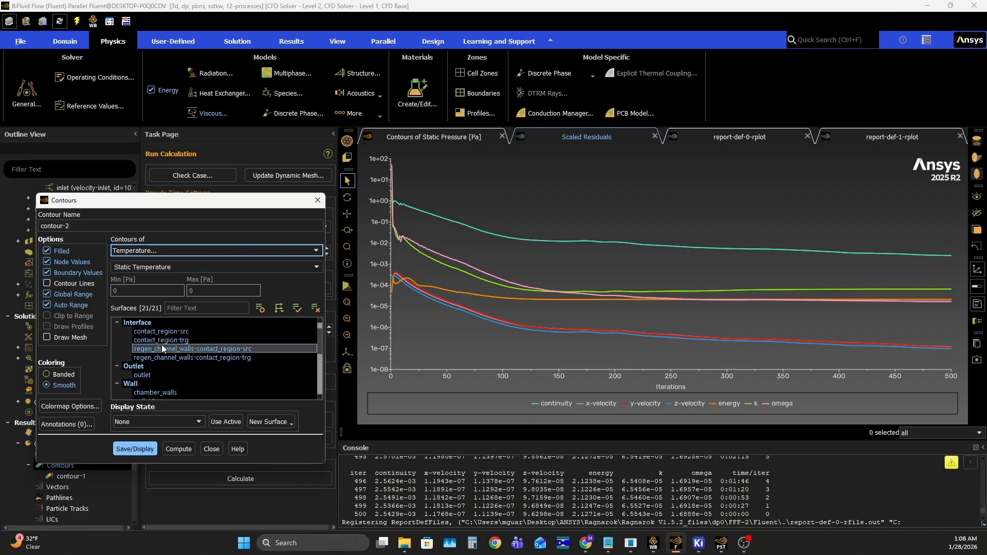
{"action": "left_click", "coordinate": [139, 451]}
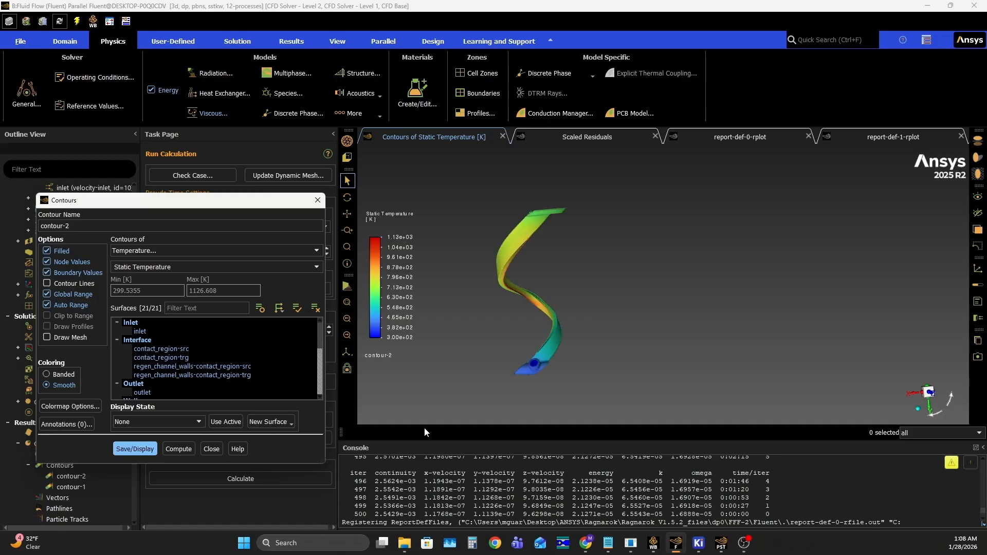
- Enlarge the graphics area and examine the static temperature distribution along the channel from several angles and distances
{"action": "left_click_drag", "start_coordinate": [580, 439], "coordinate": [580, 462]}
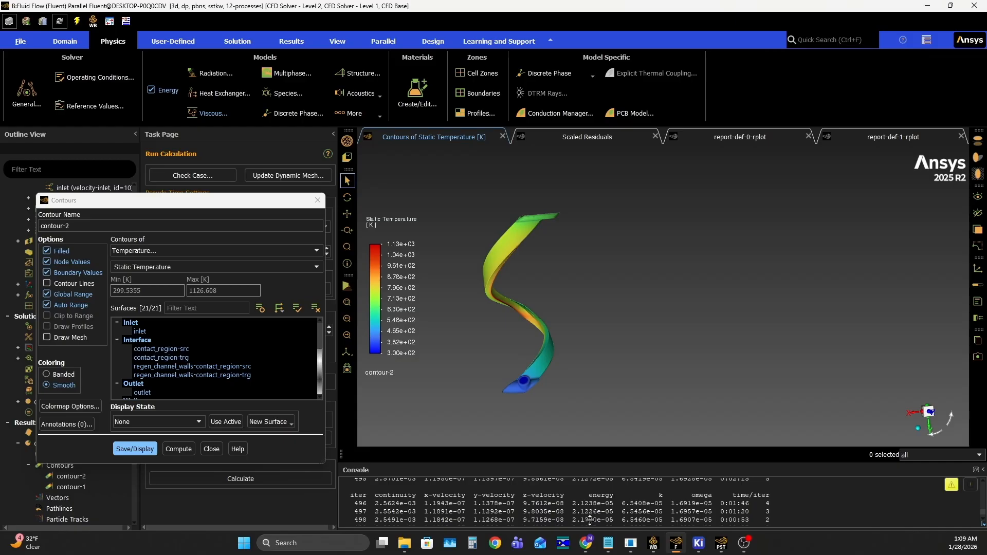
{"action": "scroll", "coordinate": [525, 316], "scroll_direction": "up", "scroll_amount": 5}
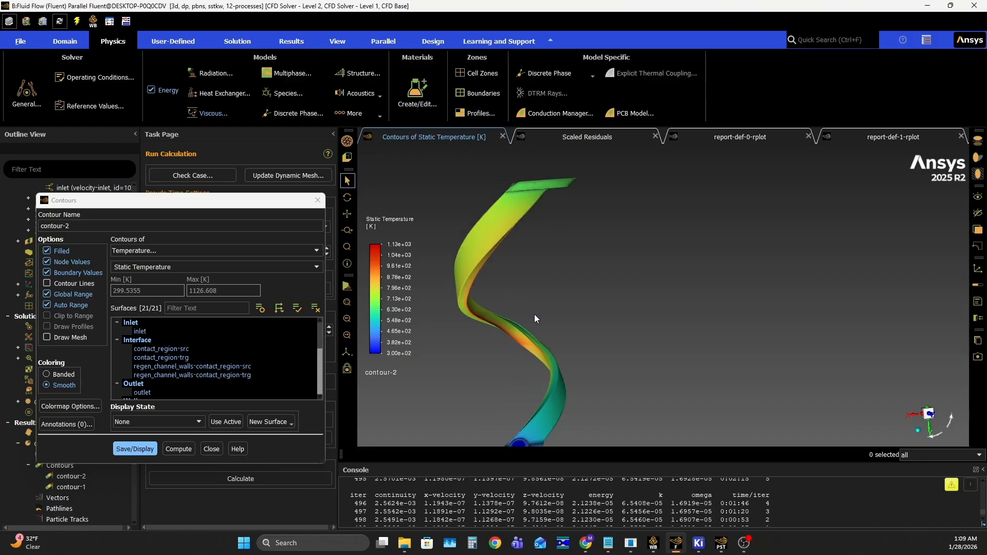
{"action": "middle_click_drag", "start_coordinate": [526, 286], "coordinate": [514, 293], "text": "ctrl"}
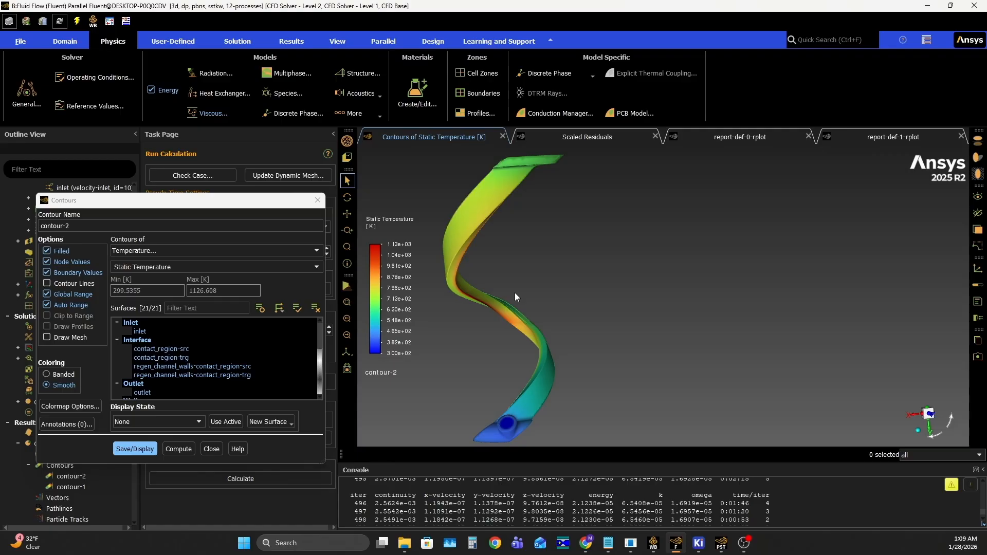
{"action": "middle_click_drag", "start_coordinate": [529, 278], "coordinate": [384, 293]}
{"action": "scroll", "coordinate": [593, 258], "scroll_direction": "down", "scroll_amount": 5}
{"action": "scroll", "coordinate": [558, 274], "scroll_direction": "up", "scroll_amount": 8}
{"action": "left_click_drag", "start_coordinate": [559, 278], "coordinate": [545, 237]}
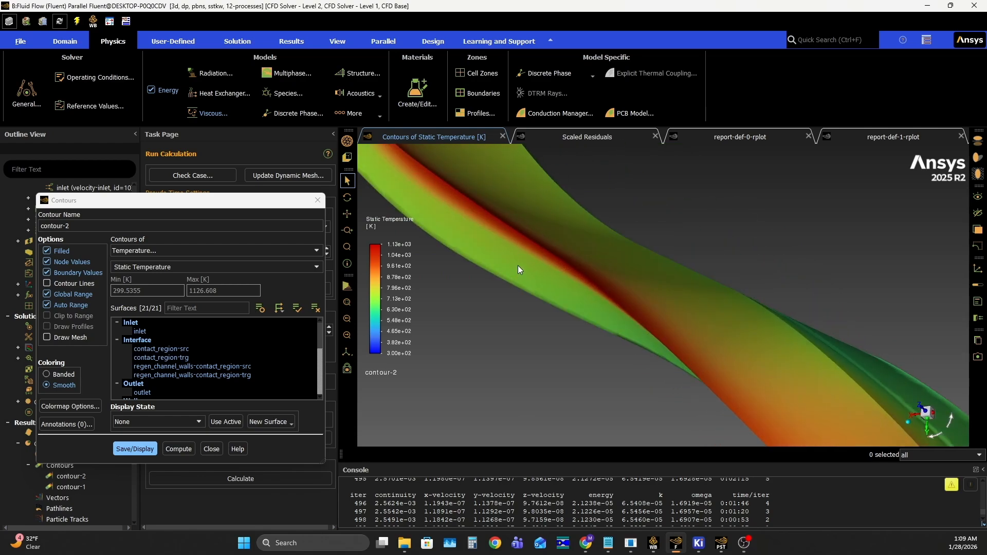
{"action": "left_click_drag", "start_coordinate": [526, 254], "coordinate": [595, 211]}
{"action": "scroll", "coordinate": [529, 317], "scroll_direction": "down", "scroll_amount": 4}
{"action": "scroll", "coordinate": [528, 276], "scroll_direction": "up", "scroll_amount": 5}
{"action": "left_click_drag", "start_coordinate": [529, 276], "coordinate": [544, 312]}
{"action": "scroll", "coordinate": [515, 297], "scroll_direction": "up", "scroll_amount": 5}
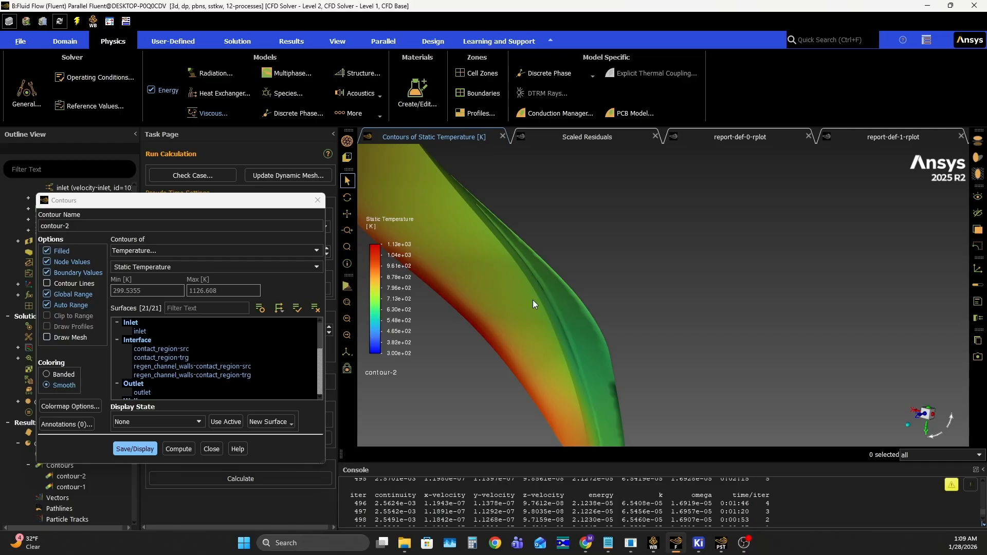
{"action": "scroll", "coordinate": [532, 303], "scroll_direction": "down", "scroll_amount": 3}
{"action": "left_click_drag", "start_coordinate": [532, 302], "coordinate": [784, 303]}
{"action": "left_click_drag", "start_coordinate": [712, 304], "coordinate": [547, 337]}
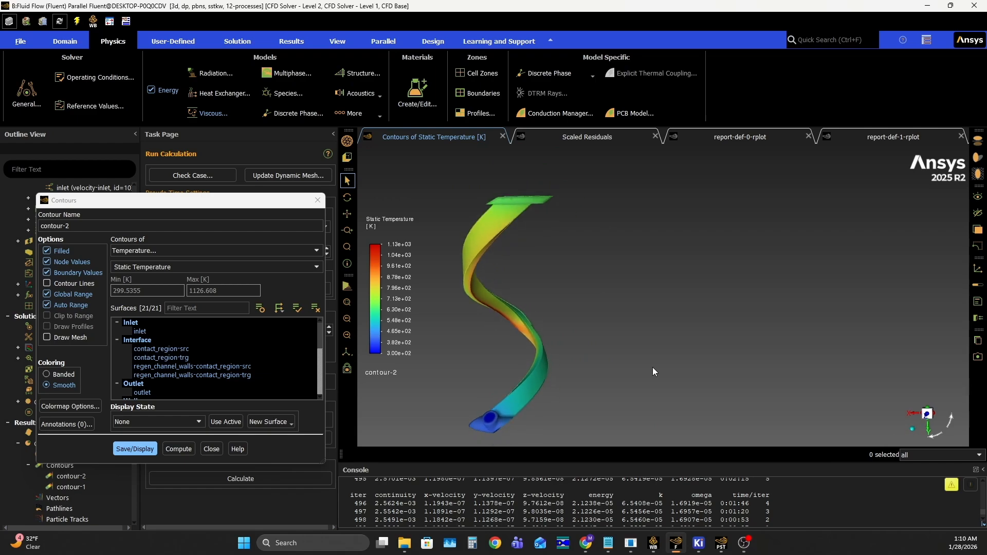
- Align the temperature contour view square to an axis and rotate it 180 degrees so the outlet end is up
{"action": "left_click", "coordinate": [927, 414]}
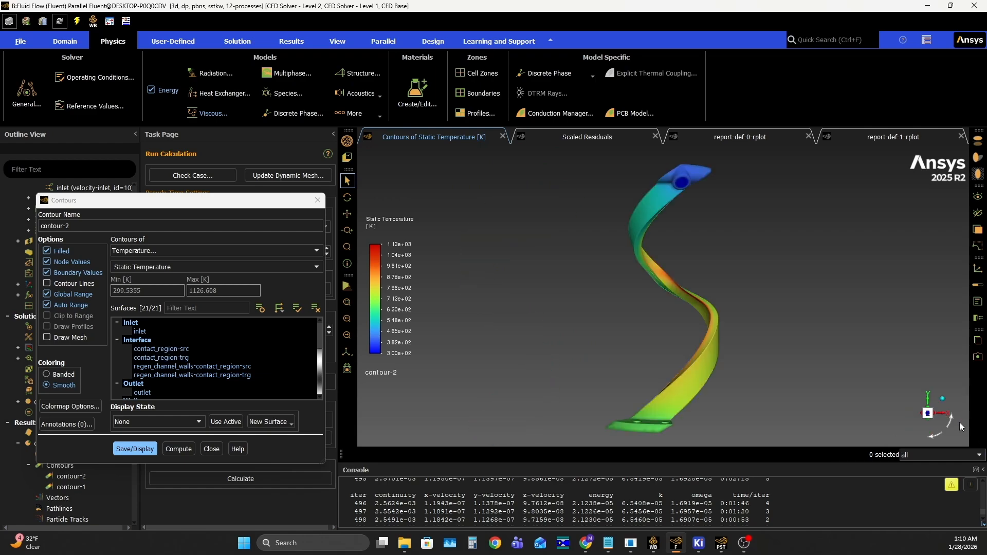
{"action": "left_click", "coordinate": [951, 421]}
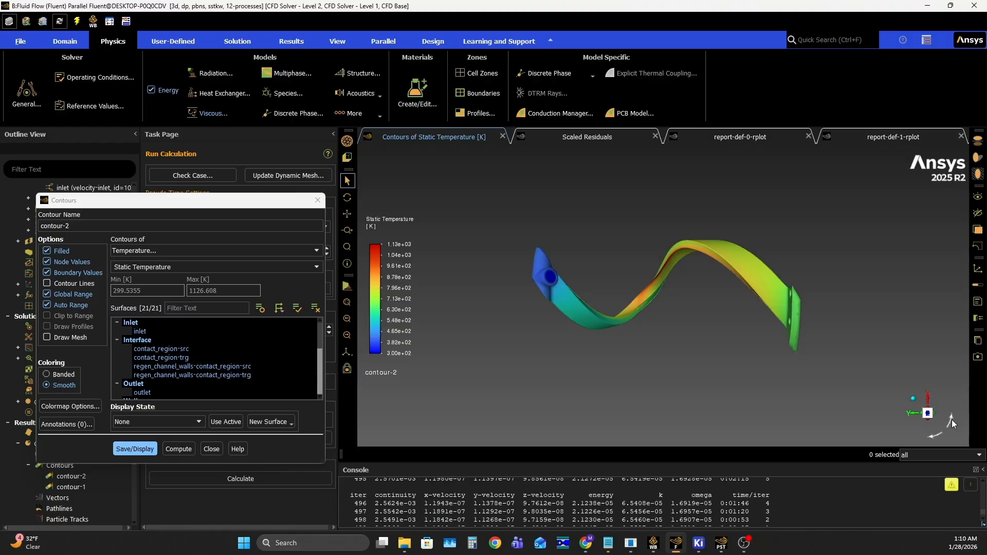
{"action": "left_click", "coordinate": [951, 419]}
{"action": "middle_click_drag", "start_coordinate": [740, 347], "coordinate": [449, 359], "text": "ctrl"}
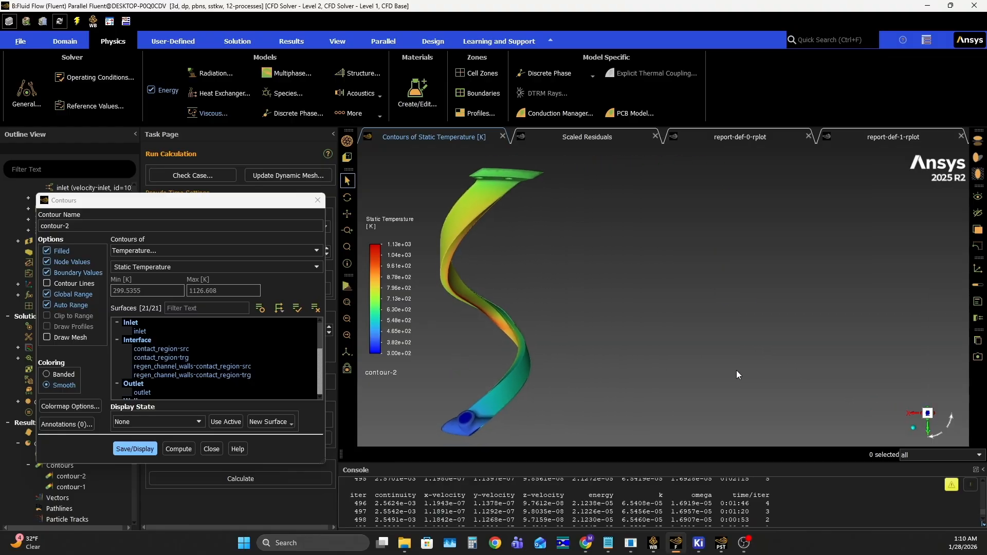
- Set the static temperature colormap range to a minimum of 300 K and a maximum of 1000 K
{"action": "left_click", "coordinate": [394, 240]}
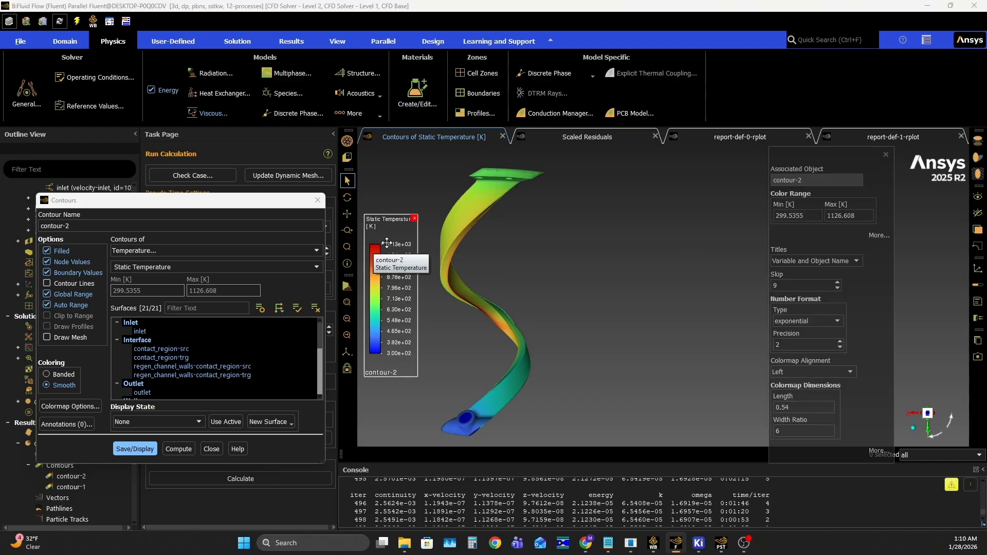
{"action": "left_click_drag", "start_coordinate": [861, 218], "coordinate": [828, 213]}
{"action": "type", "text": "1000"}
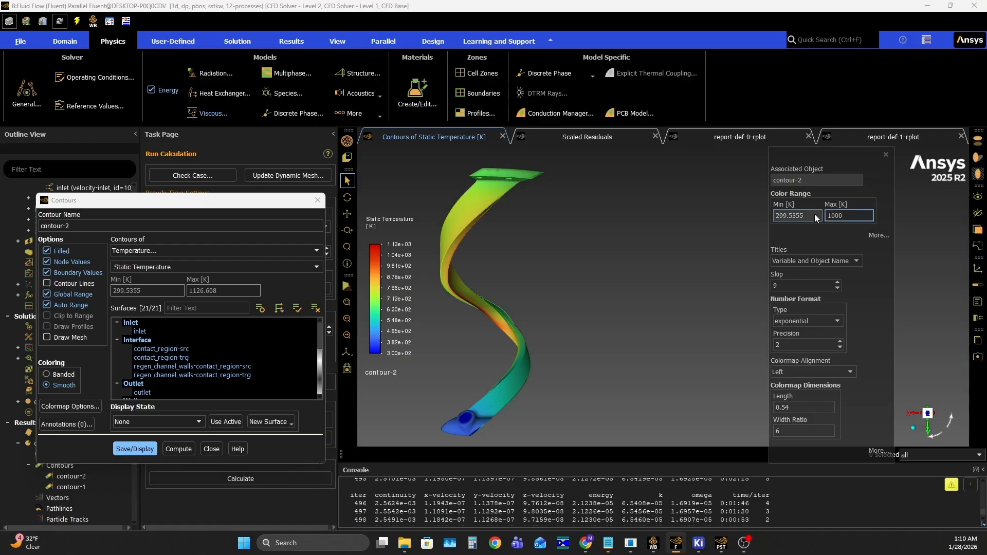
{"action": "left_click_drag", "start_coordinate": [814, 213], "coordinate": [773, 214]}
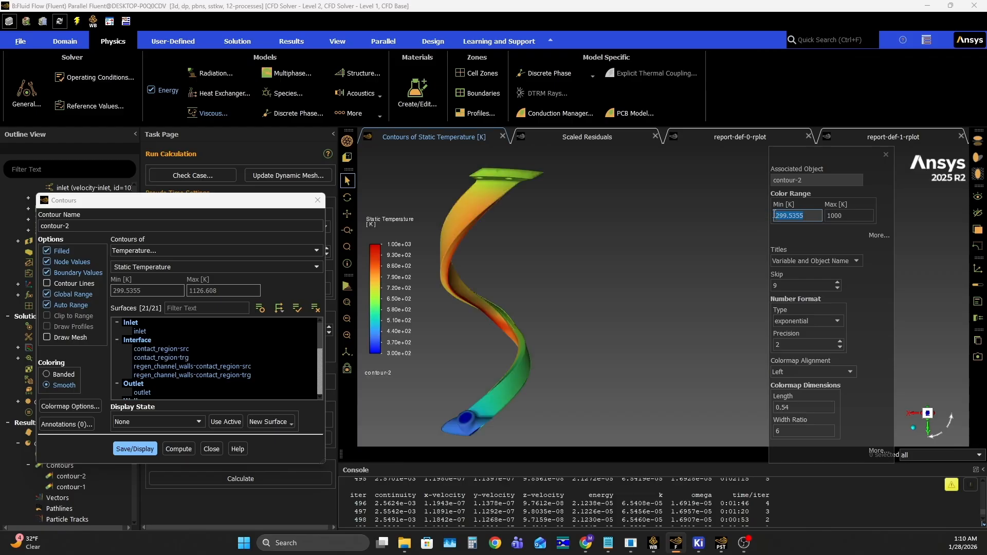
{"action": "type", "text": "300"}
{"action": "key", "text": "Return"}
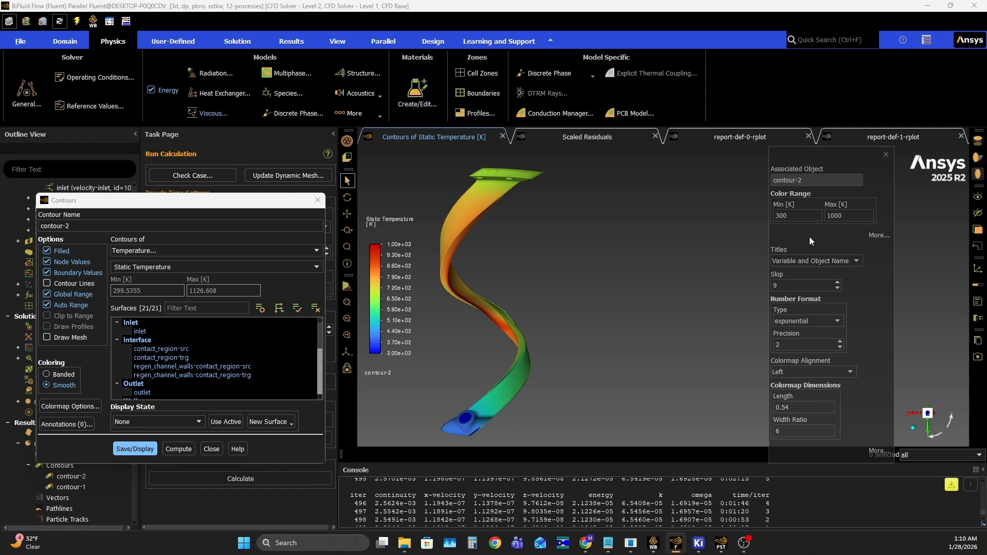
{"action": "left_click", "coordinate": [885, 154]}
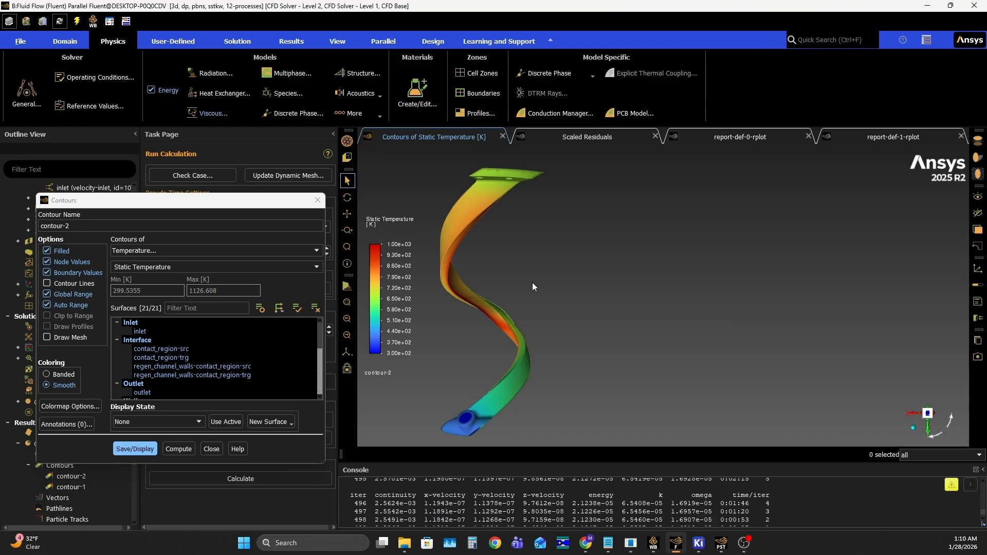
- Examine the rescaled static temperature contour along the channel from several angles, including an axis-aligned view rotated 180 degrees
{"action": "left_click_drag", "start_coordinate": [540, 258], "coordinate": [558, 406]}
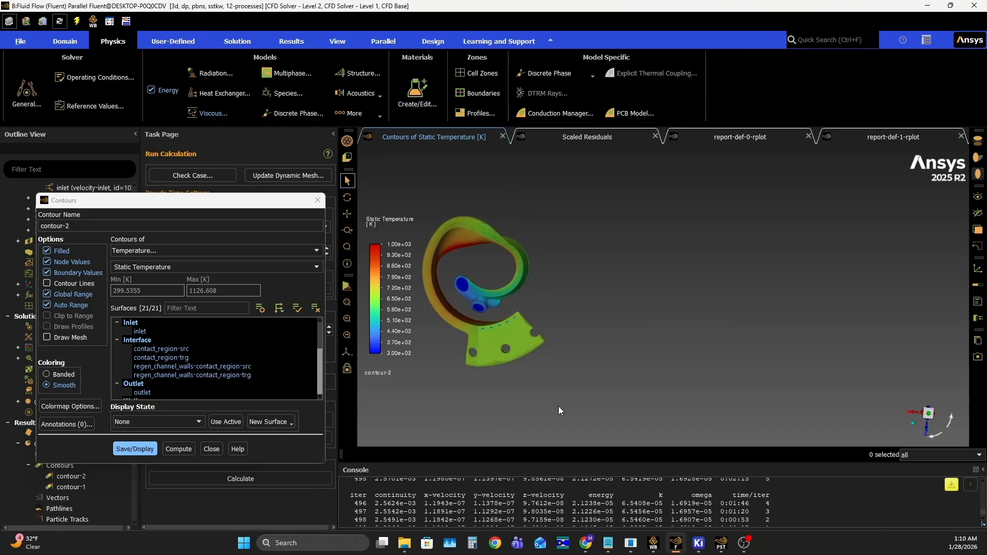
{"action": "left_click_drag", "start_coordinate": [604, 369], "coordinate": [567, 292]}
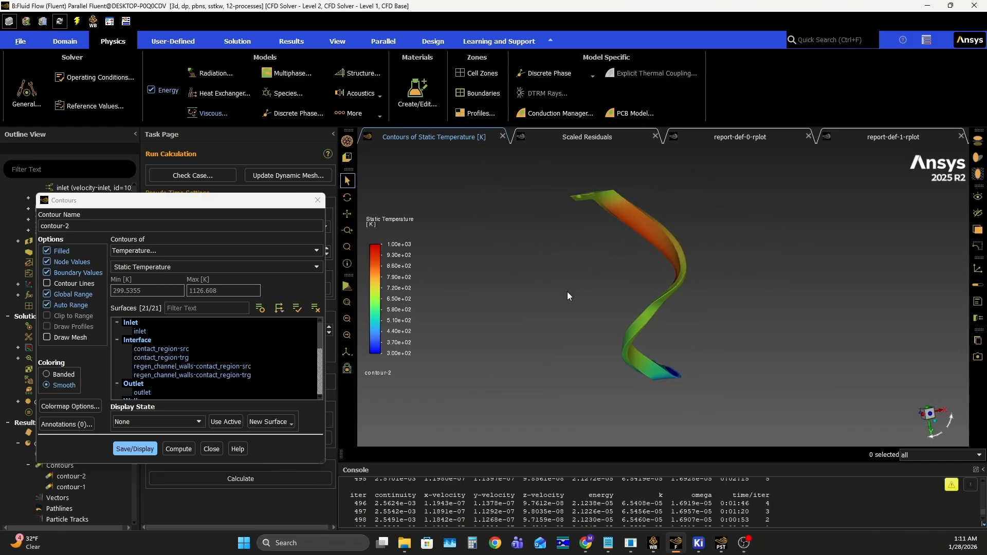
{"action": "left_click", "coordinate": [930, 414]}
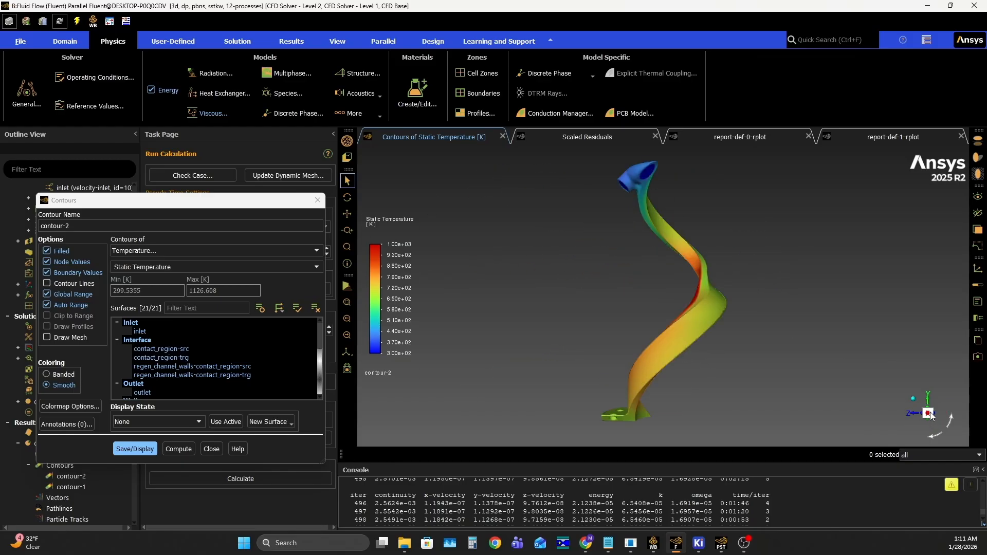
{"action": "left_click", "coordinate": [951, 423]}
{"action": "left_click", "coordinate": [951, 423]}
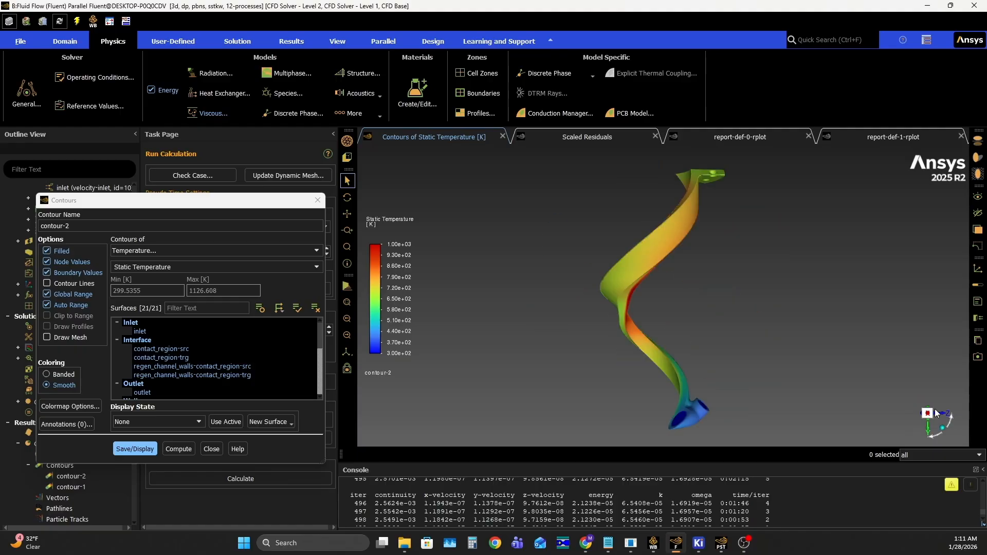
{"action": "left_click_drag", "start_coordinate": [800, 316], "coordinate": [525, 327]}
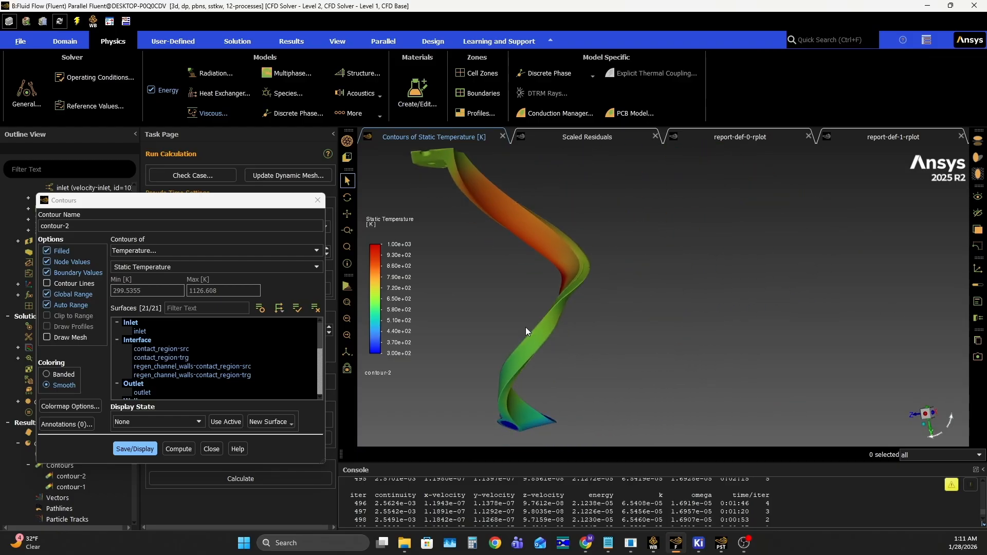
- Remove contact_region-src, regen_channel_walls-contact_region-src and all wall surfaces from the static temperature contour and redisplay it
{"action": "left_click", "coordinate": [196, 350]}
{"action": "left_click", "coordinate": [209, 365]}
{"action": "scroll", "coordinate": [209, 362], "scroll_direction": "down", "scroll_amount": 1}
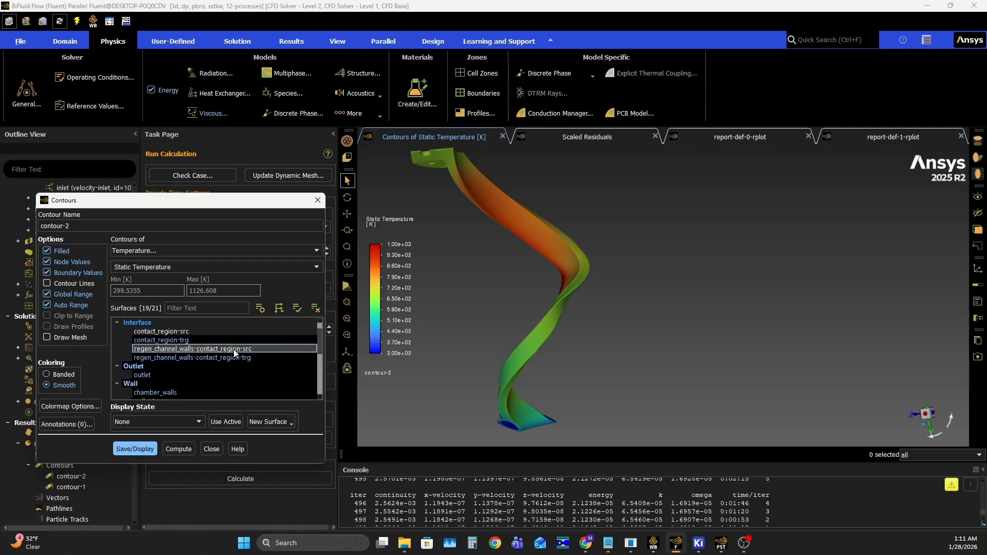
{"action": "scroll", "coordinate": [161, 356], "scroll_direction": "down", "scroll_amount": 1}
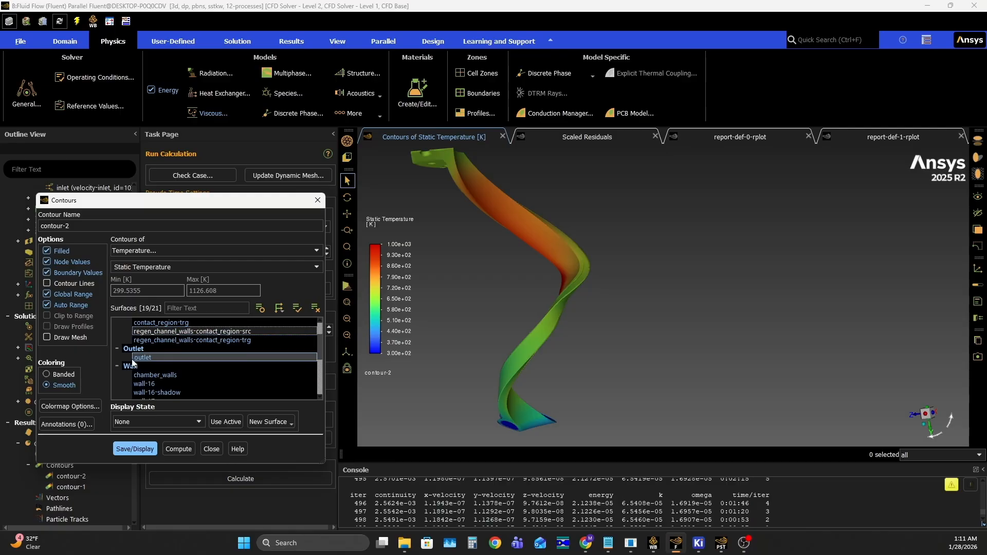
{"action": "left_click", "coordinate": [130, 366]}
{"action": "left_click", "coordinate": [134, 447]}
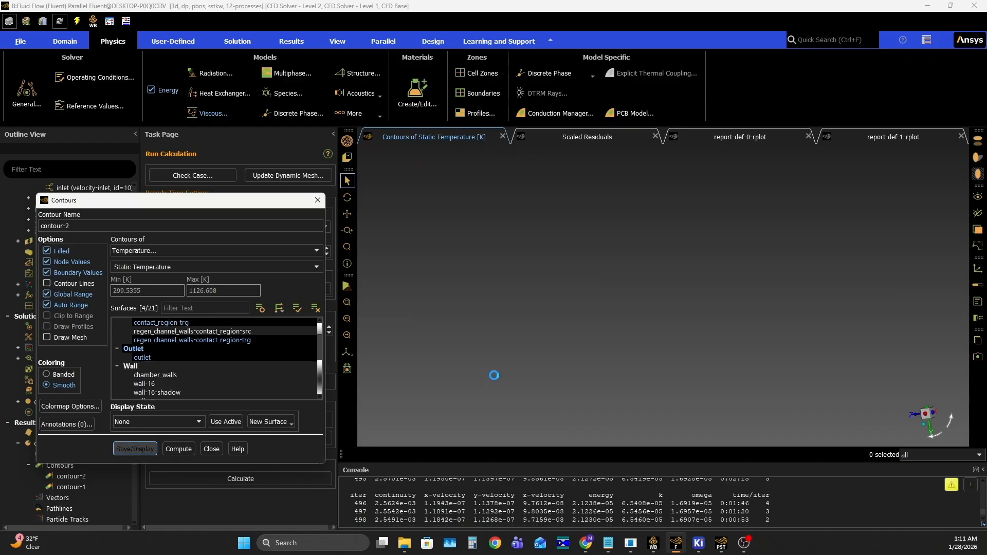
- Examine the static temperature distribution along the cooling channels from several angles and distances
{"action": "left_click_drag", "start_coordinate": [587, 300], "coordinate": [664, 291]}
{"action": "scroll", "coordinate": [674, 294], "scroll_direction": "up", "scroll_amount": 4}
{"action": "middle_click_drag", "start_coordinate": [674, 294], "coordinate": [553, 321]}
{"action": "left_click_drag", "start_coordinate": [554, 322], "coordinate": [692, 292]}
{"action": "scroll", "coordinate": [689, 288], "scroll_direction": "down", "scroll_amount": 2}
{"action": "left_click_drag", "start_coordinate": [548, 391], "coordinate": [548, 324]}
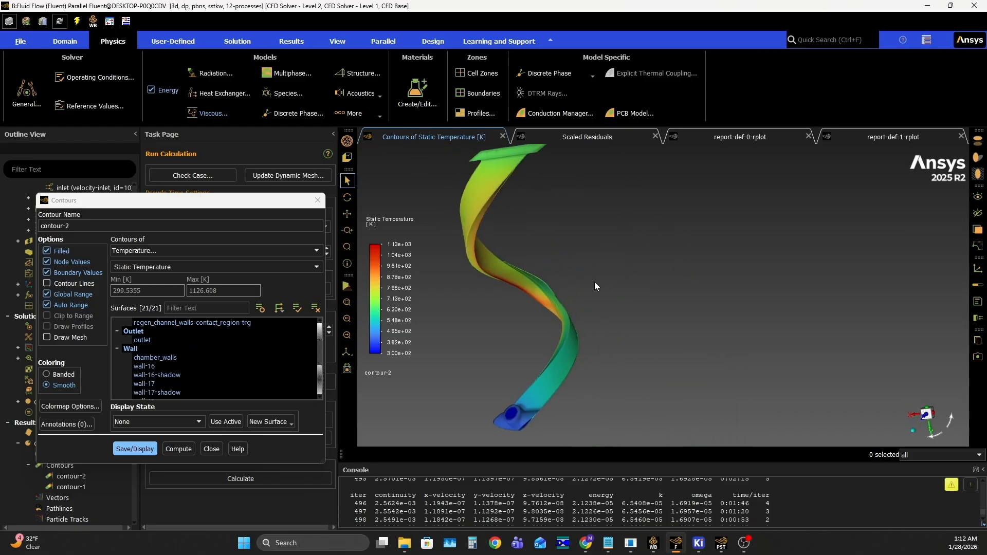
{"action": "mouse_move", "coordinate": [595, 286]}
{"action": "left_mouse_down"}
{"action": "mouse_move", "coordinate": [612, 284]}
{"action": "mouse_move", "coordinate": [602, 297]}
{"action": "left_mouse_up"}
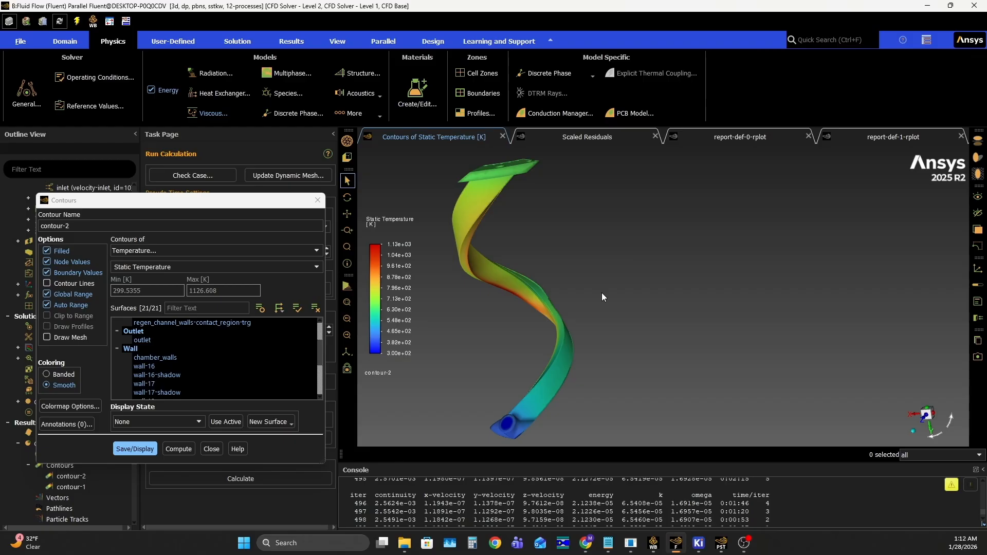
- Change the contour to static pressure, exclude all walls and both -src interface surfaces, and display it
{"action": "left_click", "coordinate": [138, 250]}
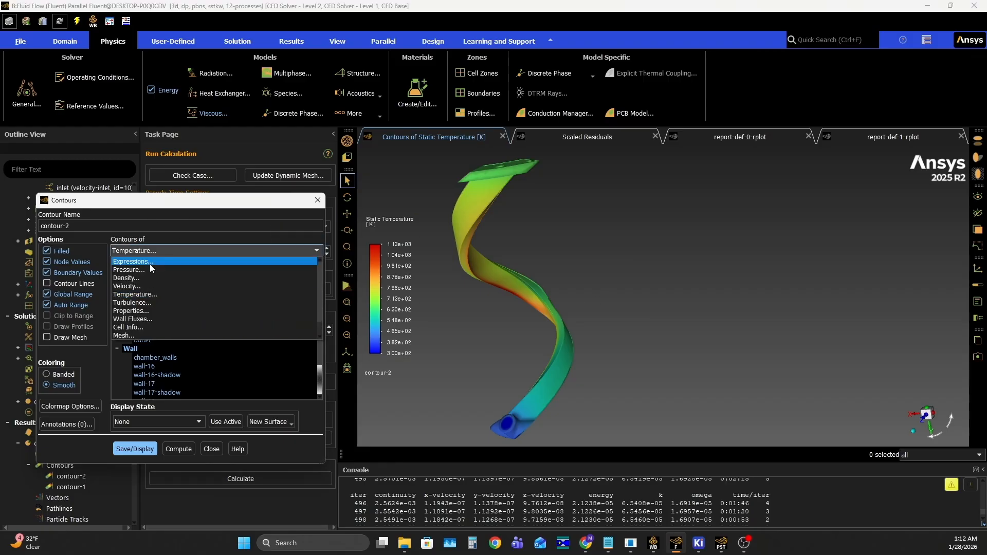
{"action": "left_click", "coordinate": [149, 269]}
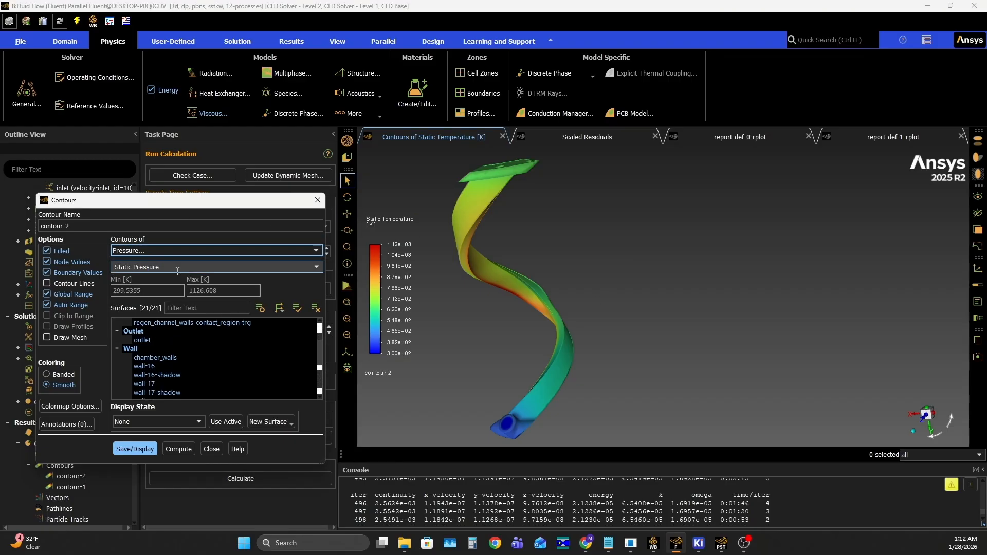
{"action": "left_click", "coordinate": [133, 349]}
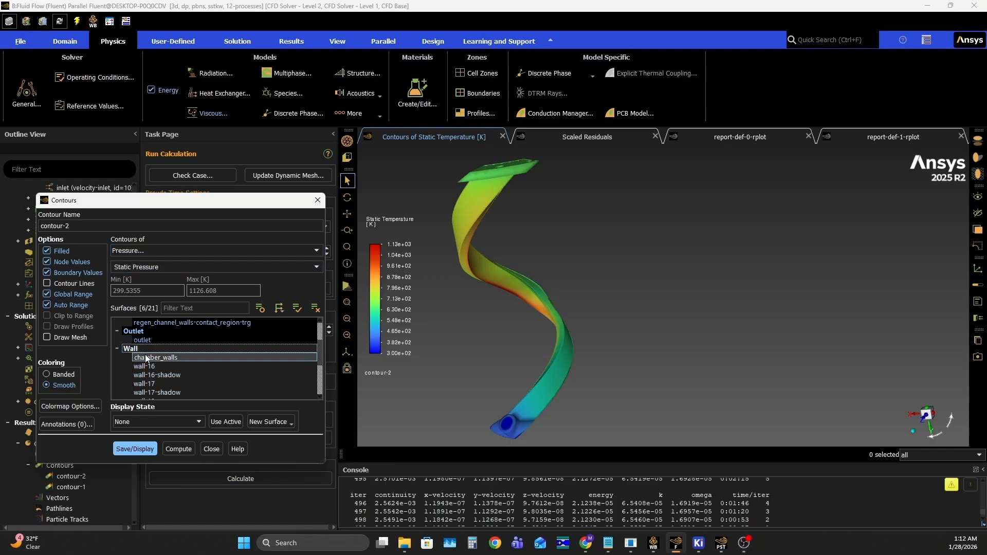
{"action": "scroll", "coordinate": [160, 360], "scroll_direction": "up", "scroll_amount": 2}
{"action": "left_click", "coordinate": [193, 349]}
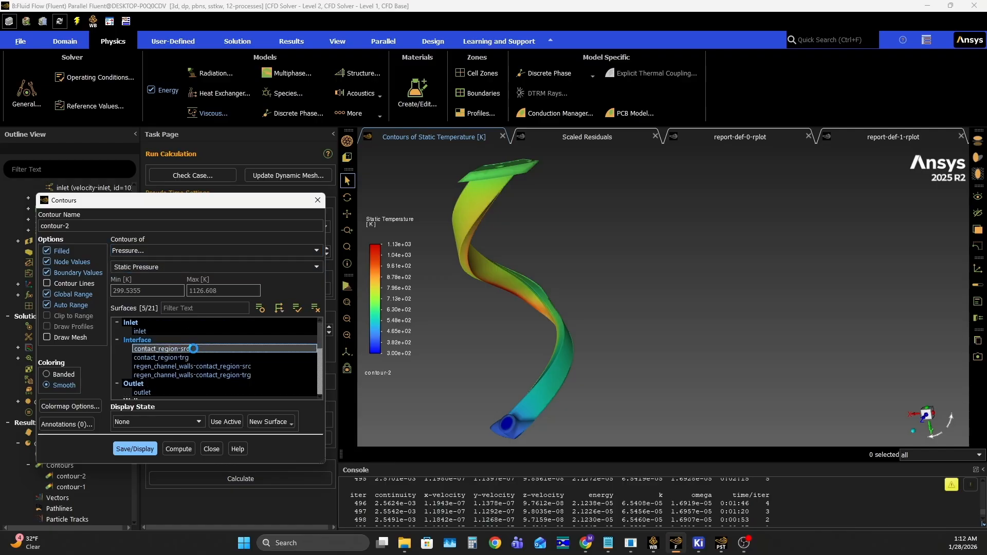
{"action": "left_click", "coordinate": [254, 365]}
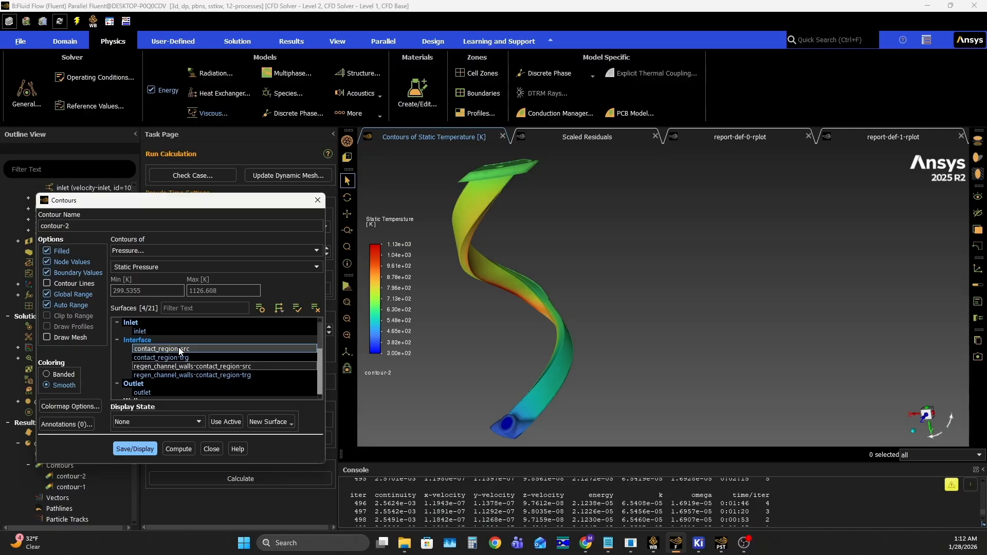
{"action": "left_click", "coordinate": [137, 450]}
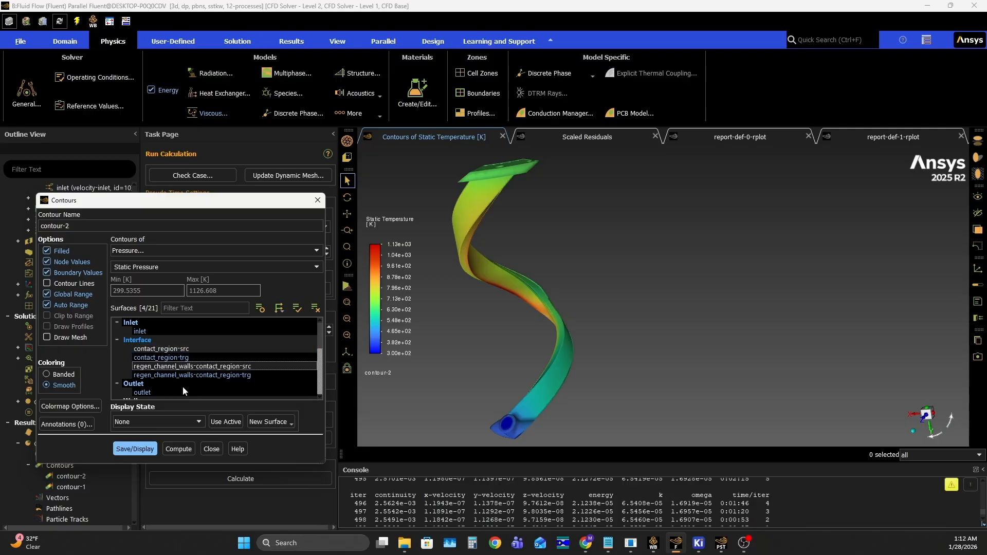
{"action": "scroll", "coordinate": [167, 354], "scroll_direction": "down", "scroll_amount": 2}
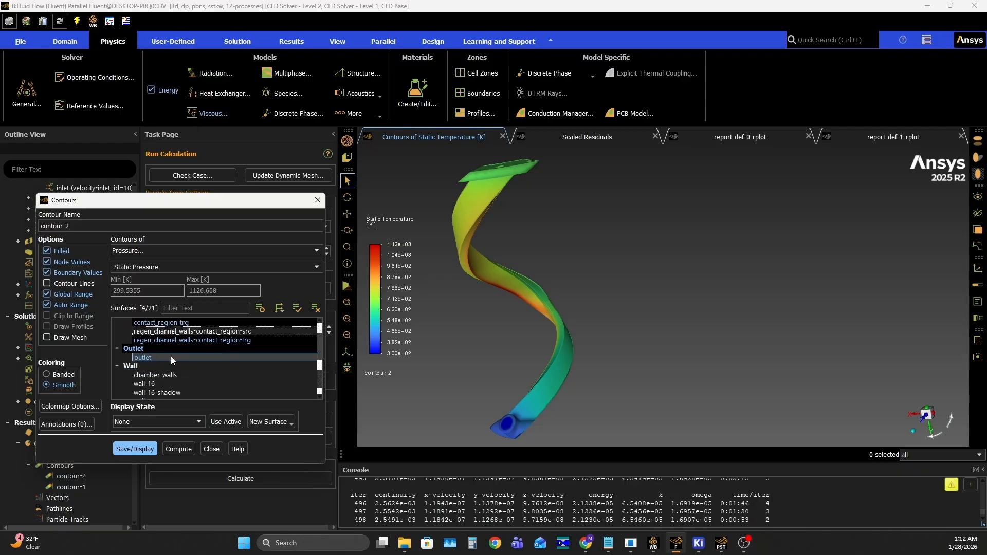
{"action": "scroll", "coordinate": [171, 356], "scroll_direction": "up", "scroll_amount": 2}
{"action": "left_click", "coordinate": [137, 448]}
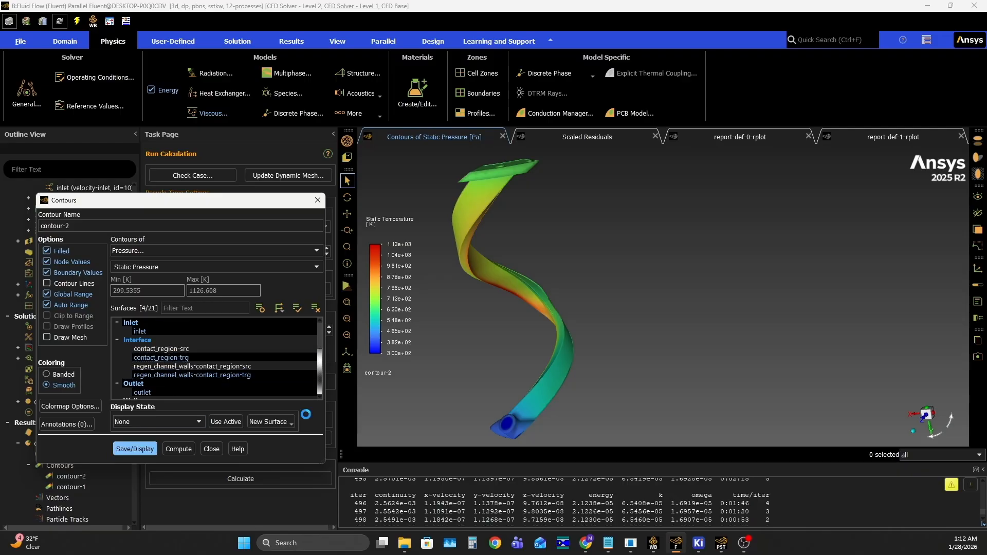
- Align the static pressure contour view square to an axis and rotate it 180 degrees to inspect the pressure along the channels
{"action": "left_click_drag", "start_coordinate": [581, 279], "coordinate": [613, 275]}
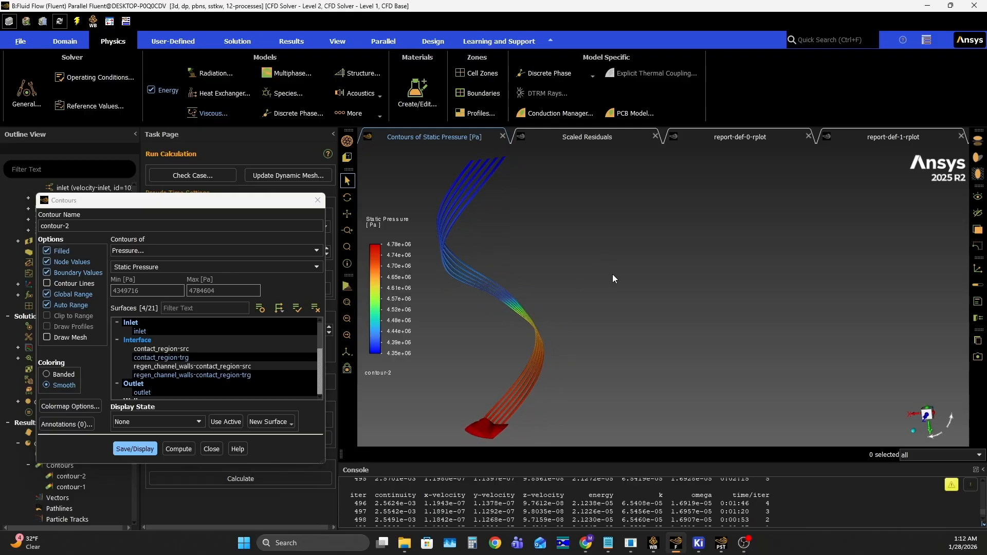
{"action": "left_click", "coordinate": [927, 415]}
{"action": "left_click", "coordinate": [951, 424]}
{"action": "left_click", "coordinate": [950, 425]}
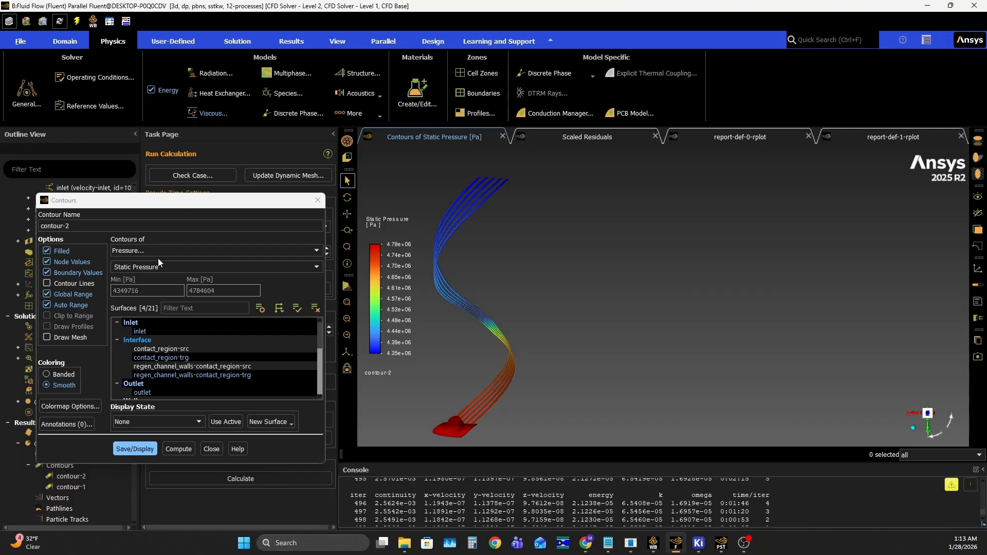
- Change the contour to the Wall Fluxes variable Wall Func. Heat Tran. Coef. and display it on the selected surfaces
{"action": "left_click", "coordinate": [182, 251]}
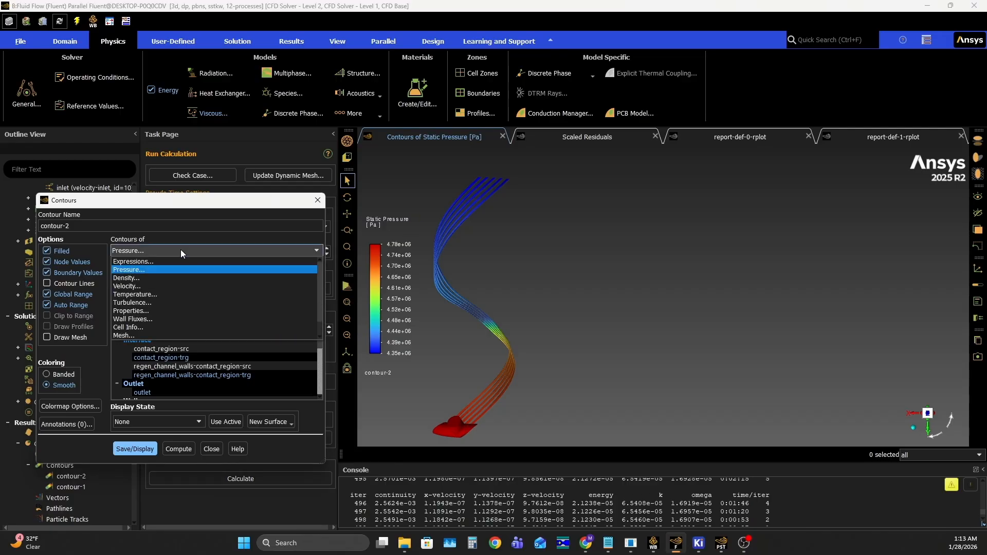
{"action": "left_click", "coordinate": [156, 319]}
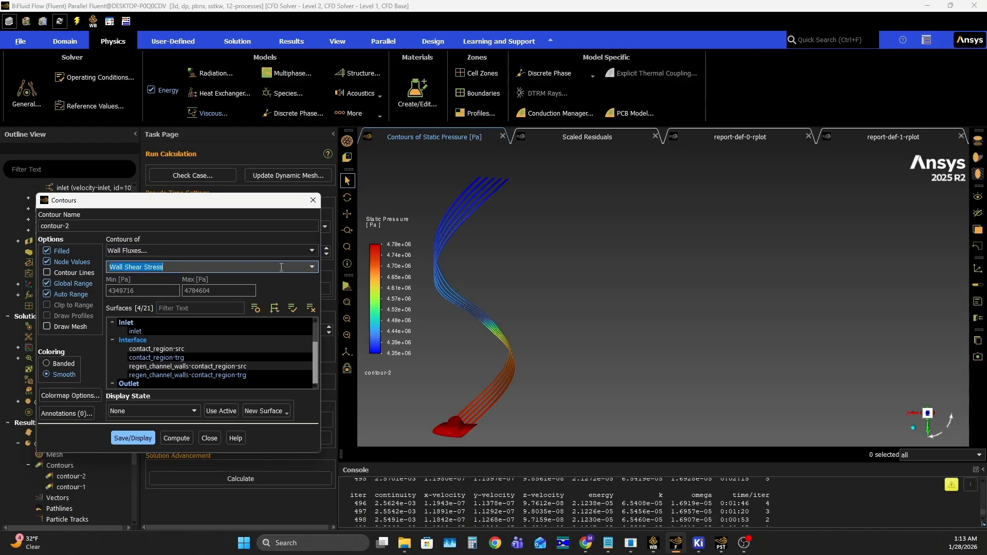
{"action": "left_click", "coordinate": [314, 266]}
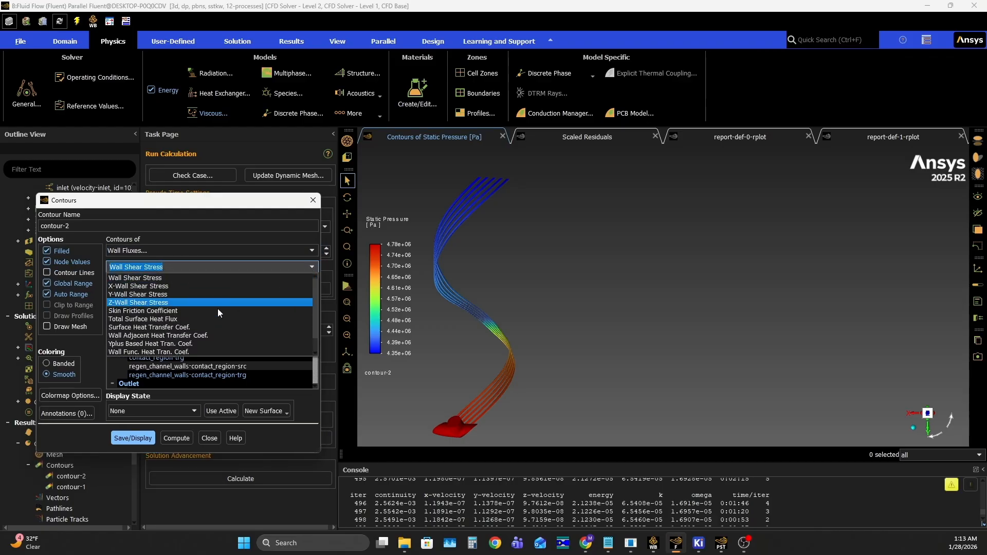
{"action": "left_click", "coordinate": [159, 354]}
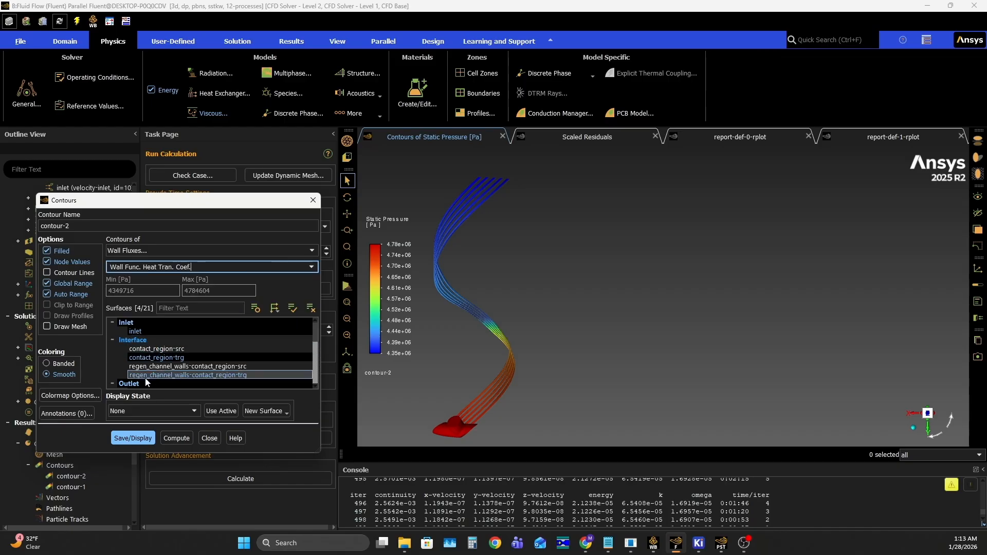
{"action": "scroll", "coordinate": [157, 364], "scroll_direction": "down", "scroll_amount": 2}
{"action": "scroll", "coordinate": [158, 364], "scroll_direction": "up", "scroll_amount": 2}
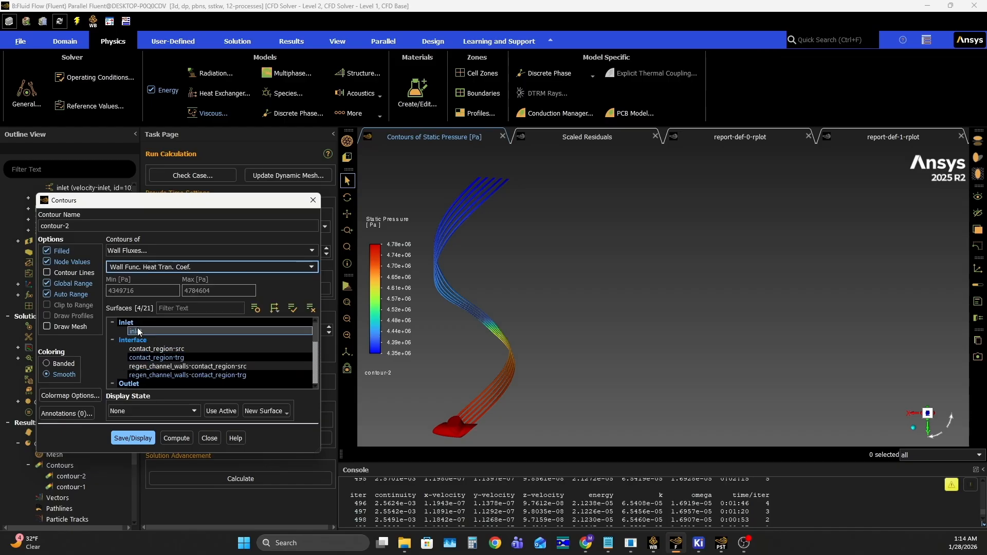
{"action": "scroll", "coordinate": [139, 333], "scroll_direction": "down", "scroll_amount": 2}
{"action": "left_click", "coordinate": [133, 437]}
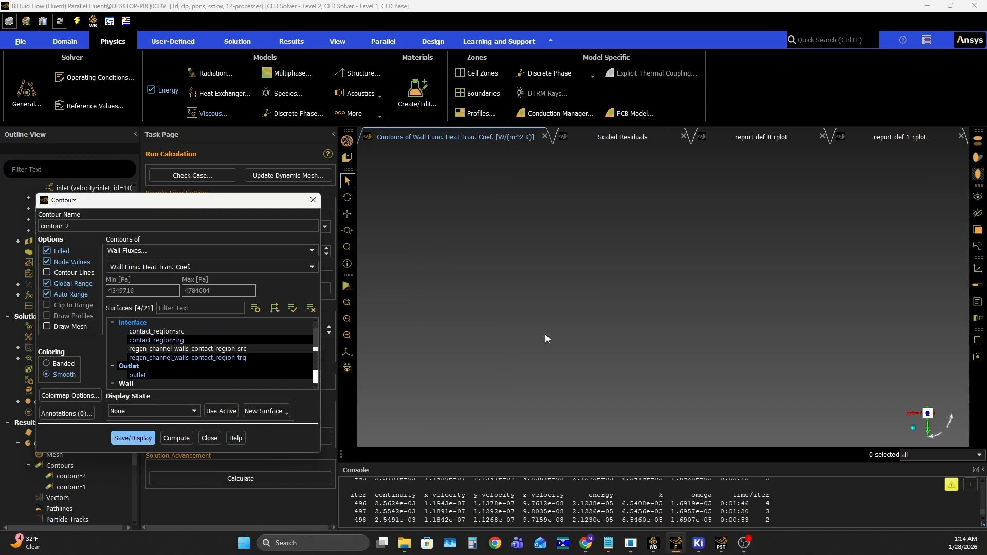
- Examine the wall function heat transfer coefficient in the middle section of the channels up close from several angles
{"action": "scroll", "coordinate": [496, 328], "scroll_direction": "down", "scroll_amount": 1}
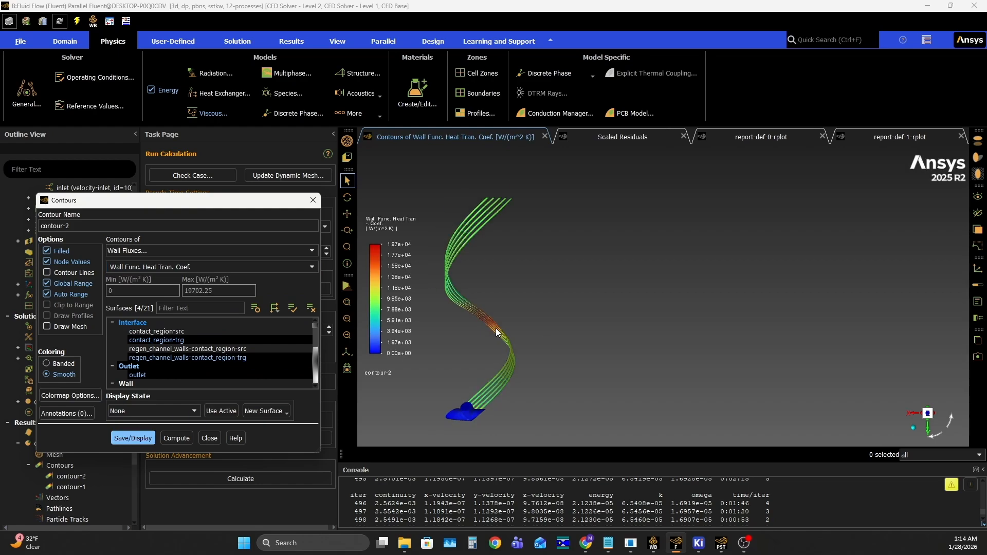
{"action": "scroll", "coordinate": [496, 328], "scroll_direction": "up", "scroll_amount": 2}
{"action": "middle_click_drag", "start_coordinate": [496, 328], "coordinate": [502, 315], "text": "ctrl"}
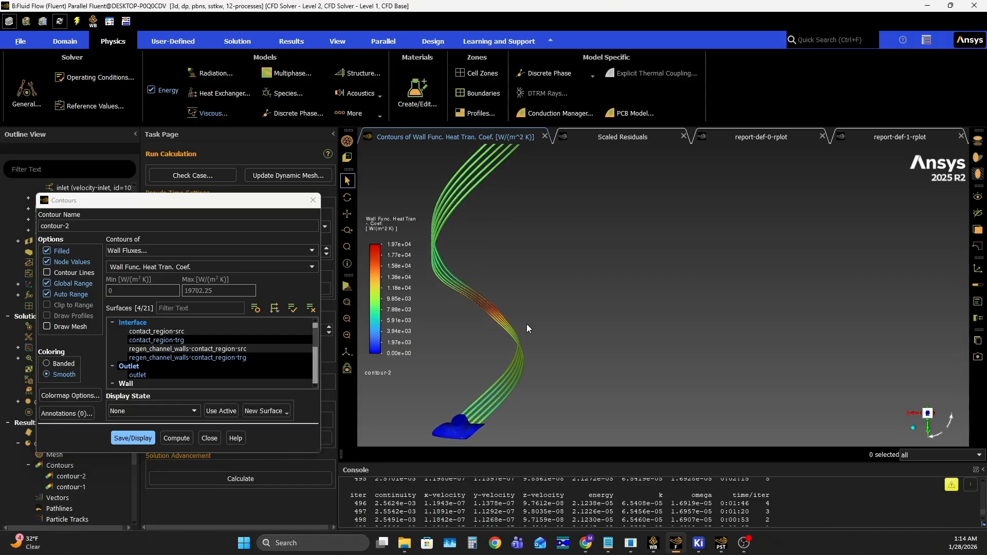
{"action": "scroll", "coordinate": [485, 308], "scroll_direction": "up", "scroll_amount": 5}
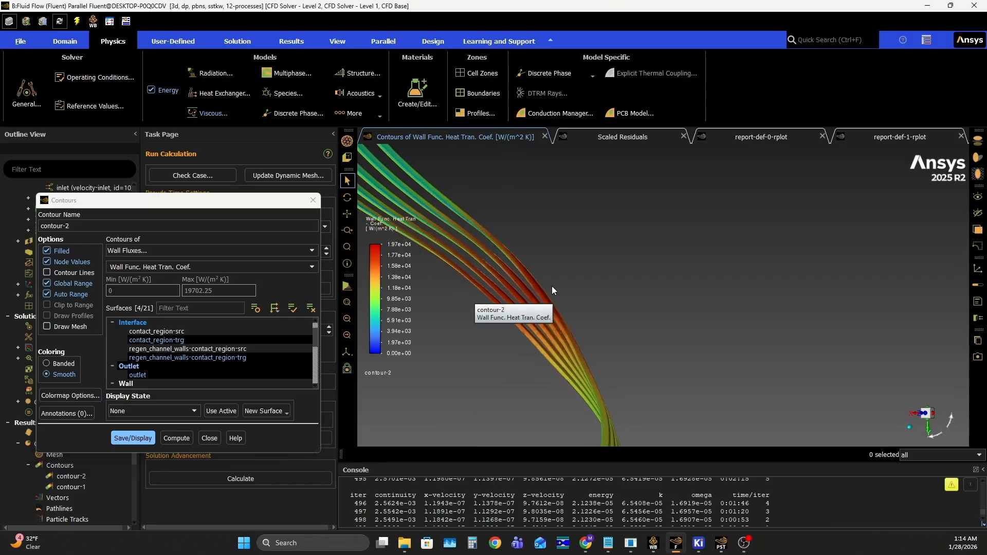
{"action": "middle_click_drag", "start_coordinate": [615, 297], "coordinate": [469, 289]}
{"action": "middle_click_drag", "start_coordinate": [729, 303], "coordinate": [535, 298]}
{"action": "middle_click_drag", "start_coordinate": [747, 357], "coordinate": [513, 291]}
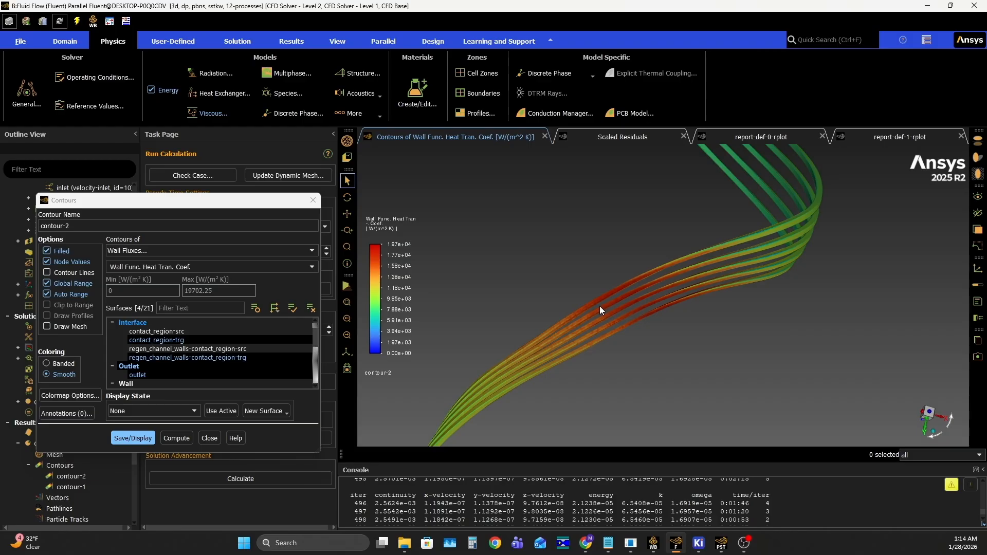
{"action": "left_click_drag", "start_coordinate": [602, 303], "coordinate": [582, 340]}
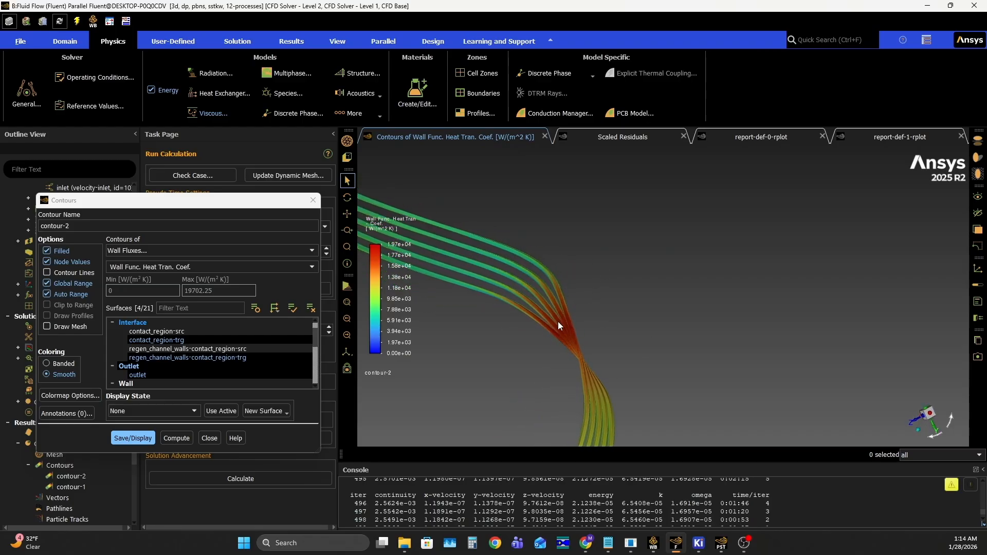
- Set the maximum of contour-2's color range to 20000 W/(m^2 K) for the wall function heat transfer coefficient
{"action": "left_click_drag", "start_coordinate": [566, 329], "coordinate": [573, 202]}
{"action": "left_click_drag", "start_coordinate": [602, 348], "coordinate": [735, 336]}
{"action": "left_click_drag", "start_coordinate": [912, 409], "coordinate": [501, 342]}
{"action": "scroll", "coordinate": [501, 343], "scroll_direction": "up", "scroll_amount": 4}
{"action": "scroll", "coordinate": [502, 343], "scroll_direction": "down", "scroll_amount": 2}
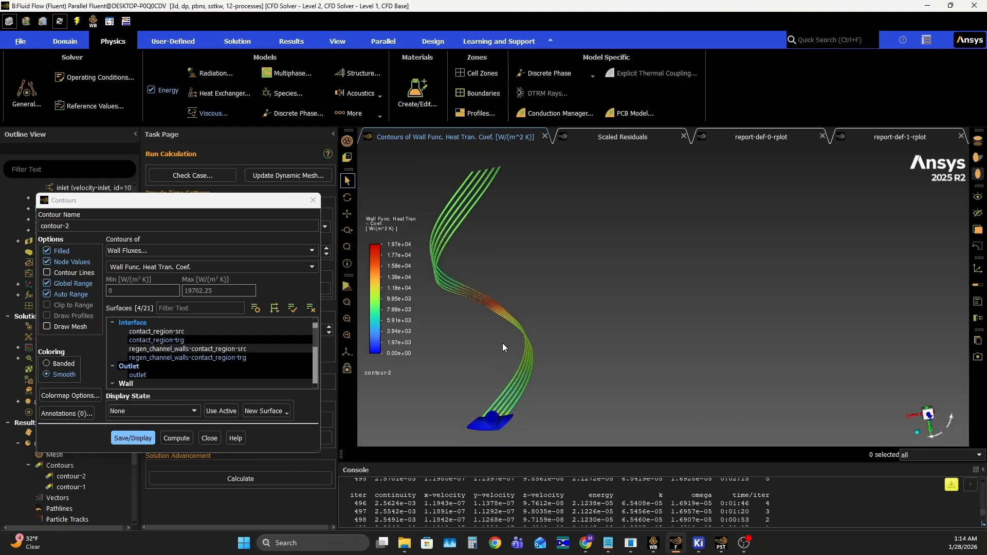
{"action": "left_click", "coordinate": [395, 267]}
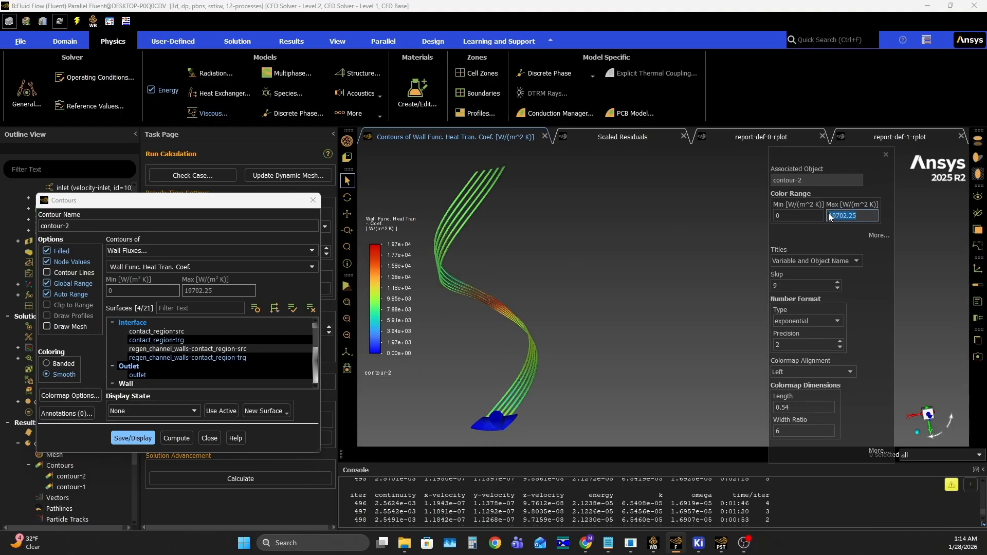
{"action": "type", "text": "20000"}
{"action": "key", "text": "Return"}
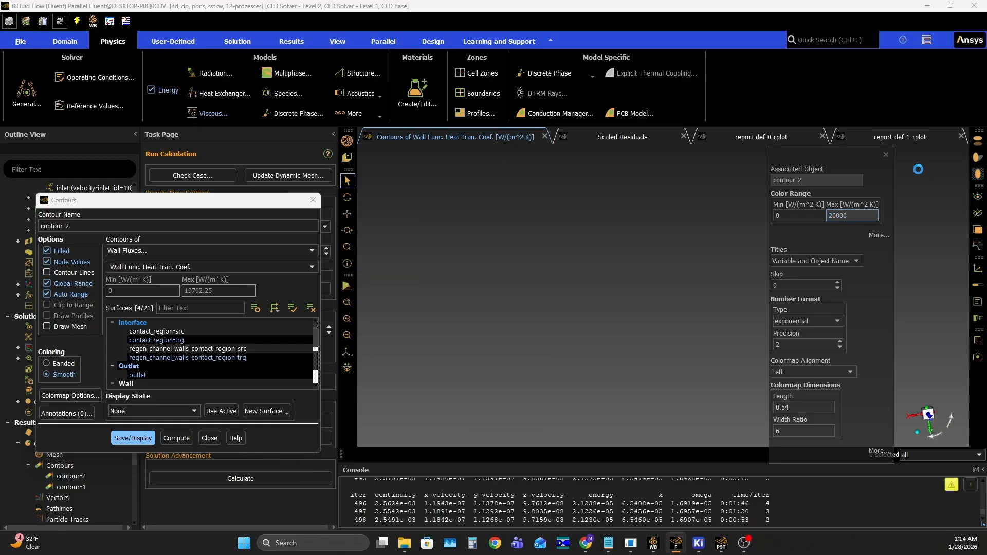
{"action": "left_click", "coordinate": [886, 155]}
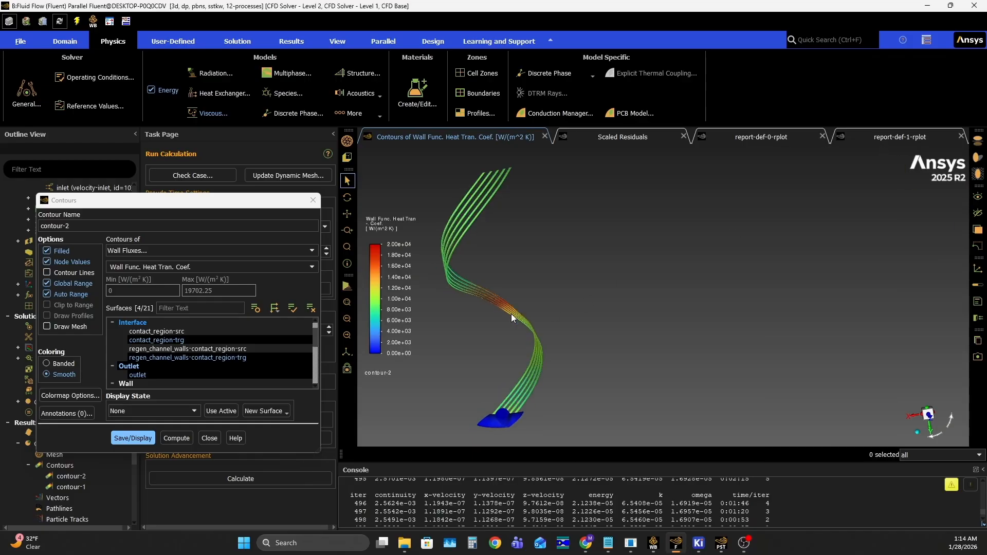
- Change contour-2 to the Wall Fluxes variable Total Surface Heat Flux, select all surfaces and display it
{"action": "middle_click_drag", "start_coordinate": [513, 313], "coordinate": [498, 321], "text": "ctrl"}
{"action": "scroll", "coordinate": [499, 313], "scroll_direction": "up", "scroll_amount": 1}
{"action": "scroll", "coordinate": [500, 315], "scroll_direction": "down", "scroll_amount": 1}
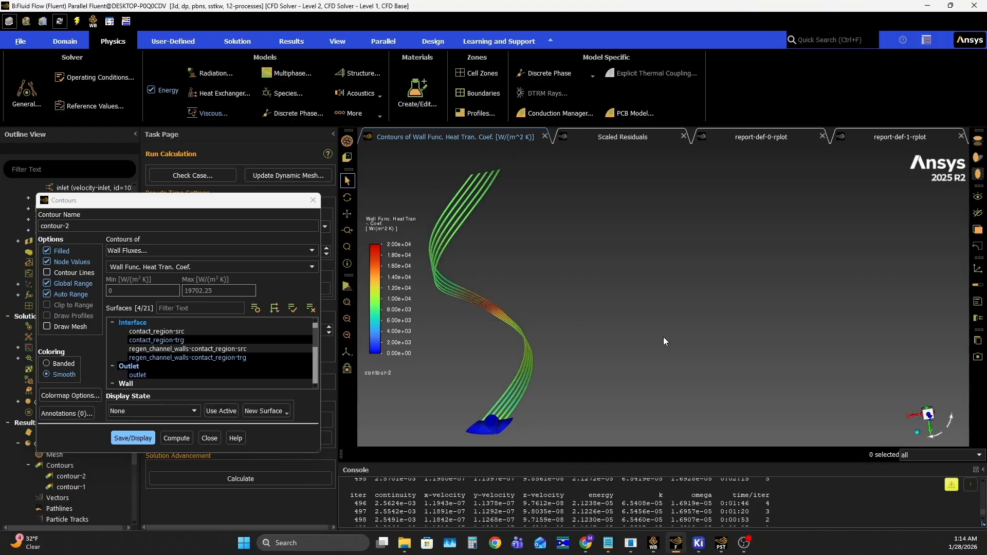
{"action": "left_click", "coordinate": [180, 267]}
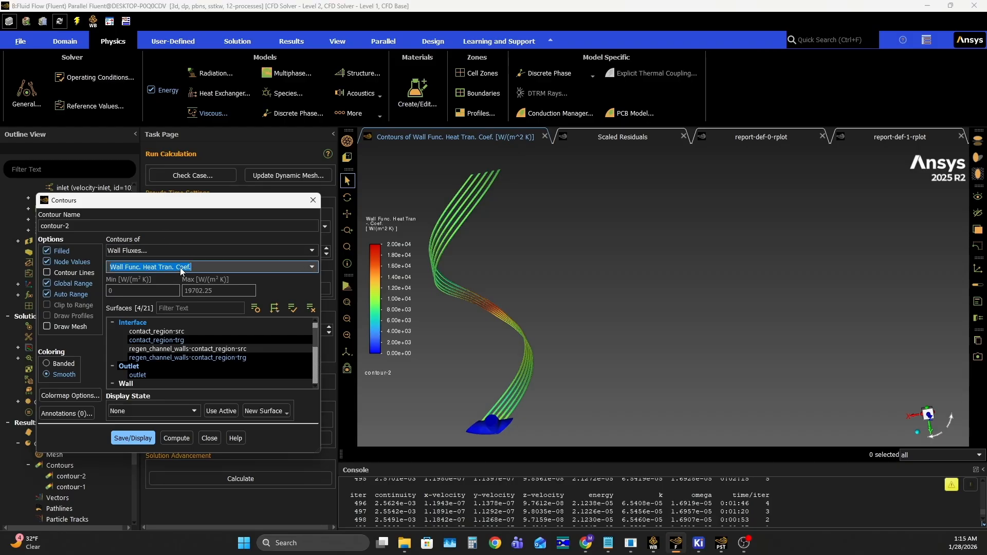
{"action": "left_click", "coordinate": [306, 266]}
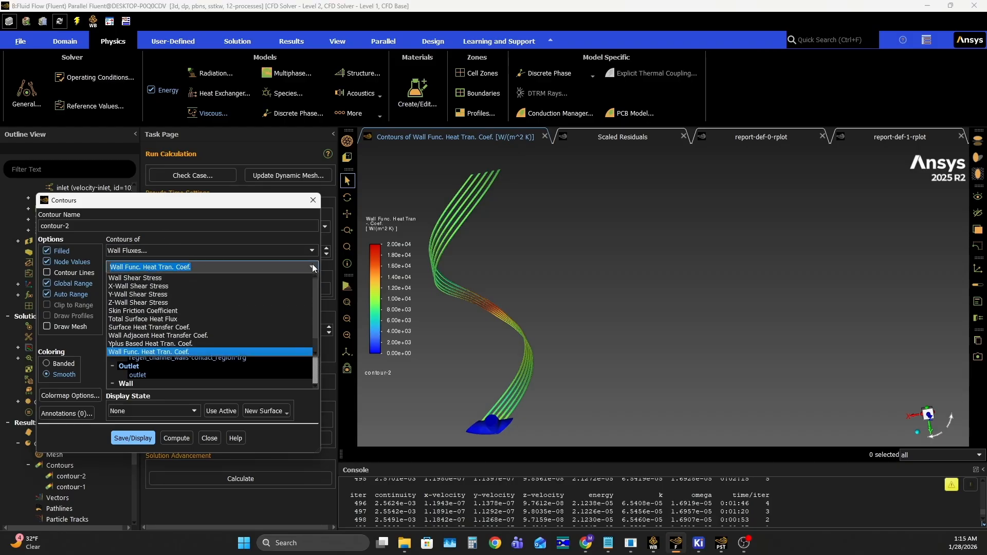
{"action": "left_click", "coordinate": [180, 319]}
{"action": "left_click", "coordinate": [116, 438]}
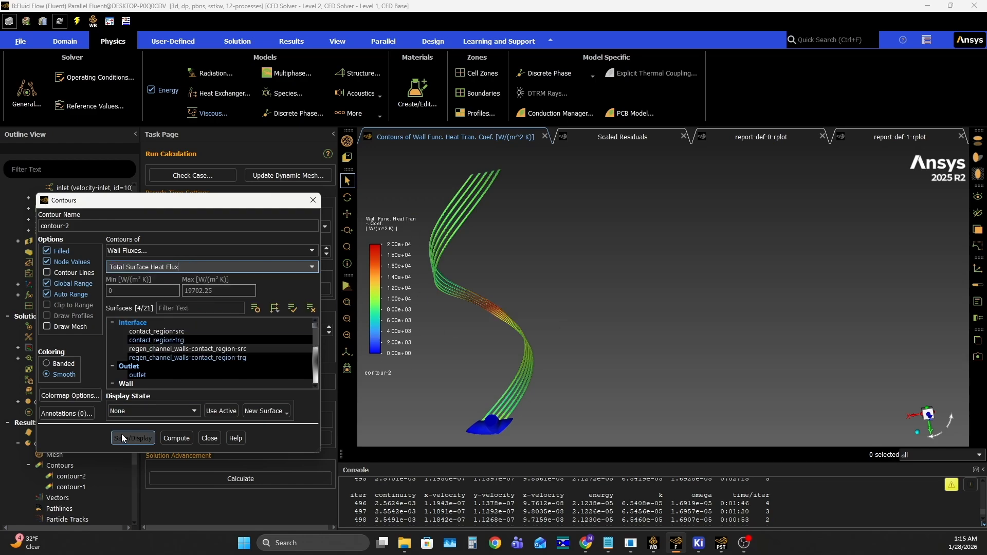
{"action": "scroll", "coordinate": [205, 354], "scroll_direction": "down", "scroll_amount": 4}
{"action": "left_click", "coordinate": [138, 375]}
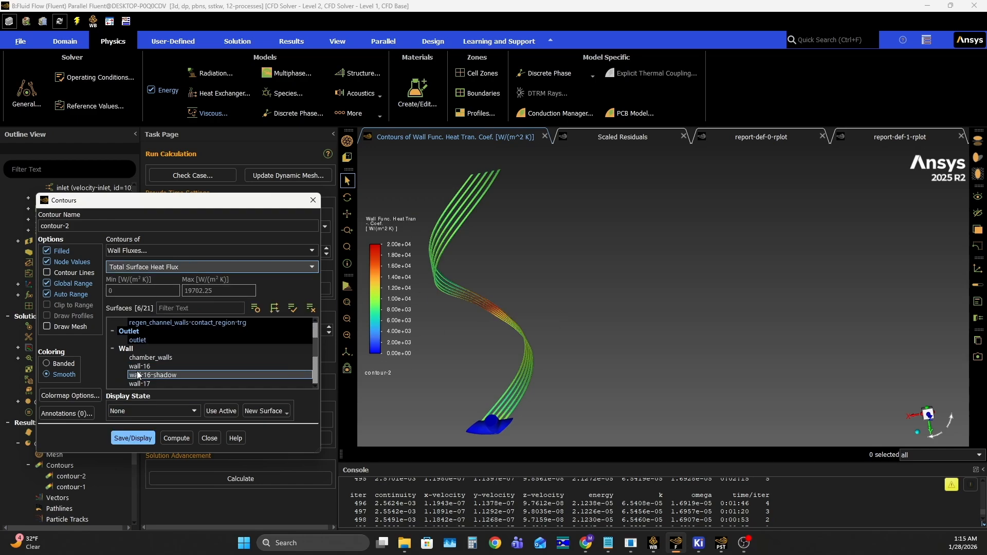
{"action": "left_click", "coordinate": [292, 308]}
{"action": "left_click", "coordinate": [132, 438]}
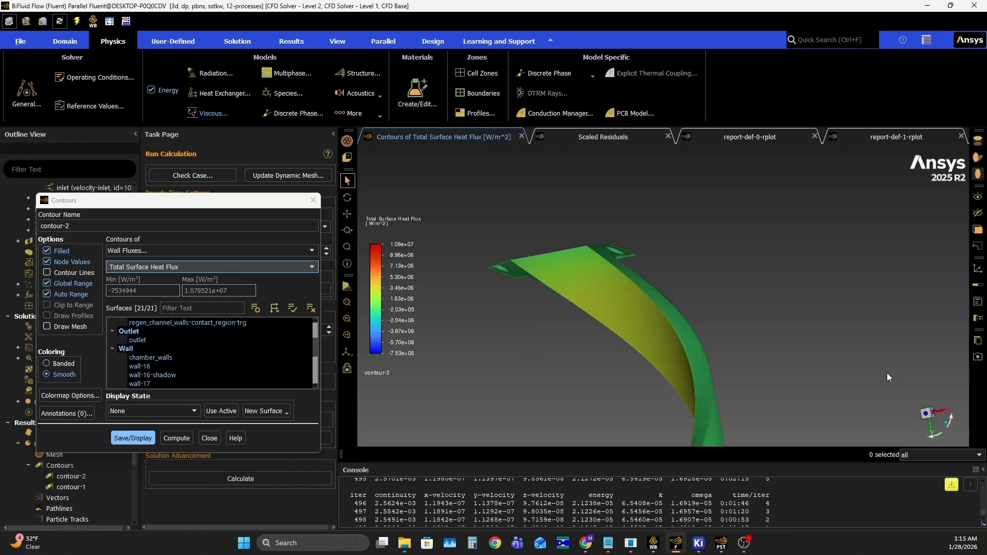
- Examine the total surface heat flux on the inner chamber wall and along the channel segment from several angles
{"action": "left_click_drag", "start_coordinate": [744, 350], "coordinate": [638, 385]}
{"action": "left_click_drag", "start_coordinate": [610, 345], "coordinate": [663, 229]}
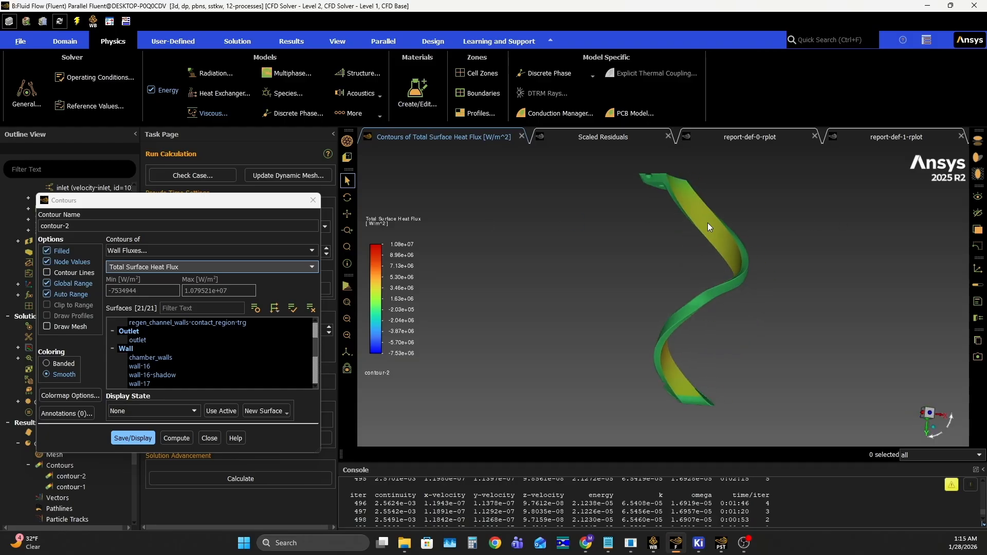
{"action": "middle_click_drag", "start_coordinate": [700, 226], "coordinate": [646, 263], "text": "ctrl"}
{"action": "scroll", "coordinate": [663, 269], "scroll_direction": "down", "scroll_amount": 3}
{"action": "scroll", "coordinate": [665, 268], "scroll_direction": "up", "scroll_amount": 6}
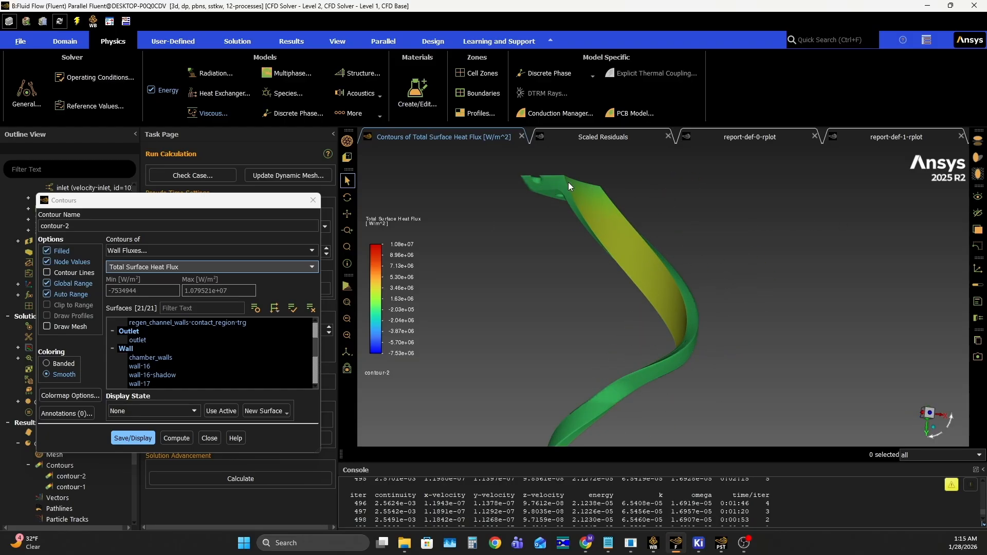
{"action": "scroll", "coordinate": [575, 179], "scroll_direction": "down", "scroll_amount": 3}
{"action": "scroll", "coordinate": [572, 191], "scroll_direction": "up", "scroll_amount": 6}
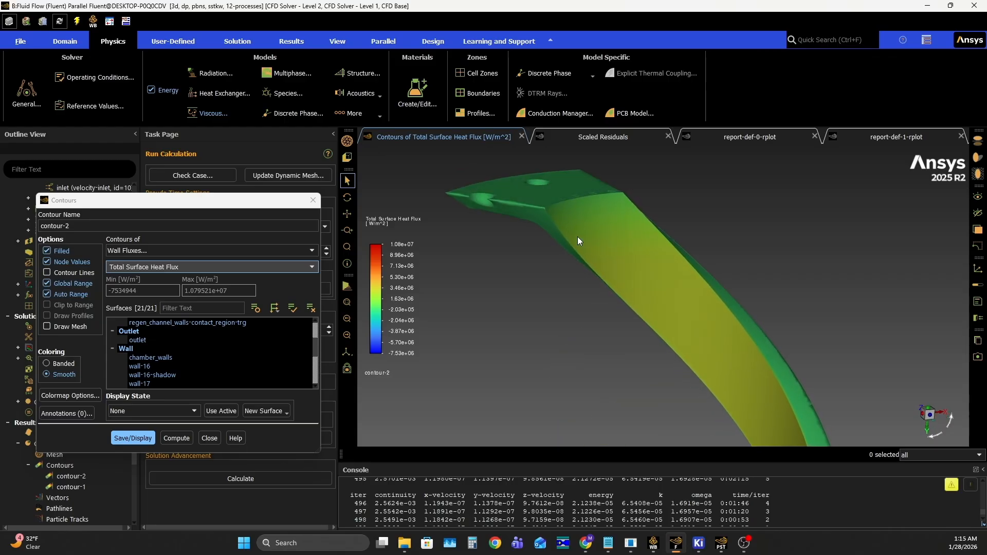
{"action": "scroll", "coordinate": [578, 240], "scroll_direction": "down", "scroll_amount": 3}
{"action": "left_click_drag", "start_coordinate": [580, 221], "coordinate": [631, 315]}
{"action": "scroll", "coordinate": [581, 317], "scroll_direction": "down", "scroll_amount": 3}
{"action": "scroll", "coordinate": [588, 312], "scroll_direction": "up", "scroll_amount": 6}
{"action": "scroll", "coordinate": [600, 305], "scroll_direction": "down", "scroll_amount": 4}
{"action": "mouse_move", "coordinate": [658, 307]}
{"action": "middle_mouse_down"}
{"action": "mouse_move", "coordinate": [834, 298]}
{"action": "mouse_move", "coordinate": [507, 320]}
{"action": "mouse_move", "coordinate": [673, 312]}
{"action": "middle_mouse_up"}
{"action": "left_click_drag", "start_coordinate": [674, 316], "coordinate": [647, 360]}
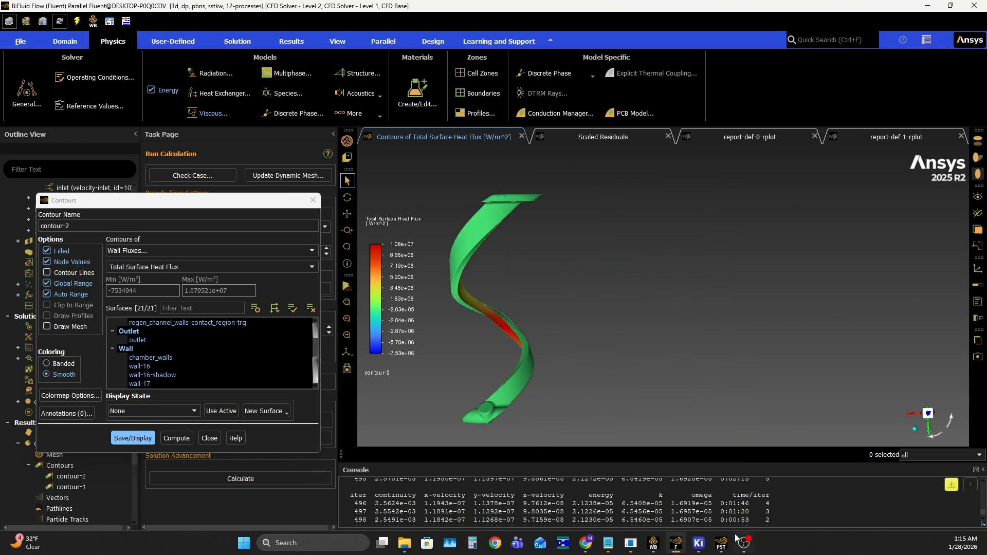
- Switch to Workbench, open the results of Fluid Flow system B in CFD-Post and hide Volume Rendering 1
{"action": "left_click", "coordinate": [653, 543]}
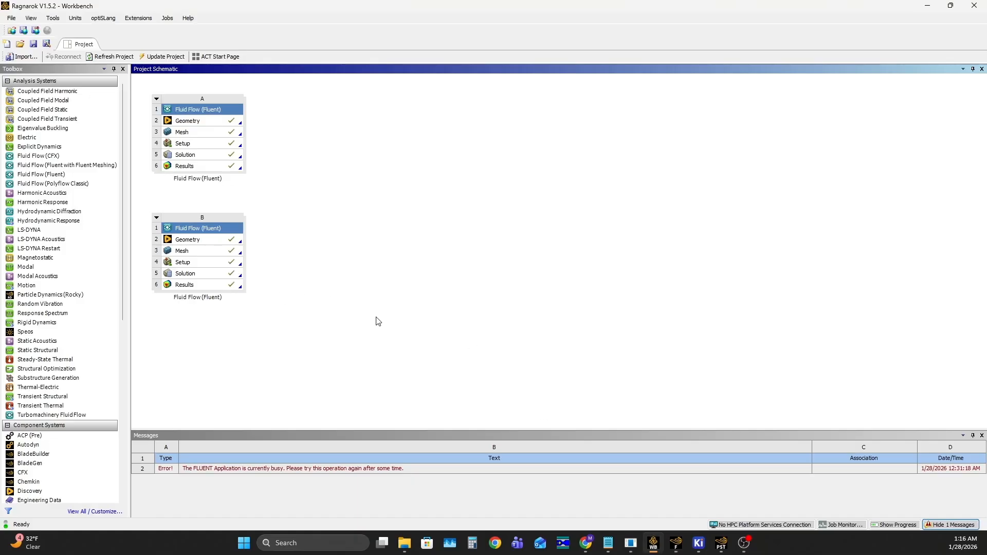
{"action": "double_click", "coordinate": [229, 288]}
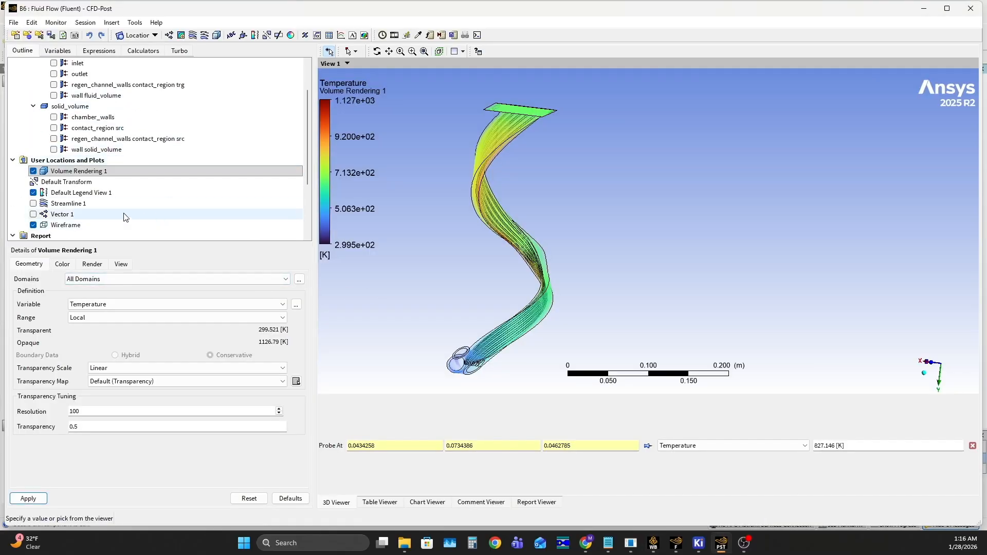
{"action": "left_click", "coordinate": [33, 171]}
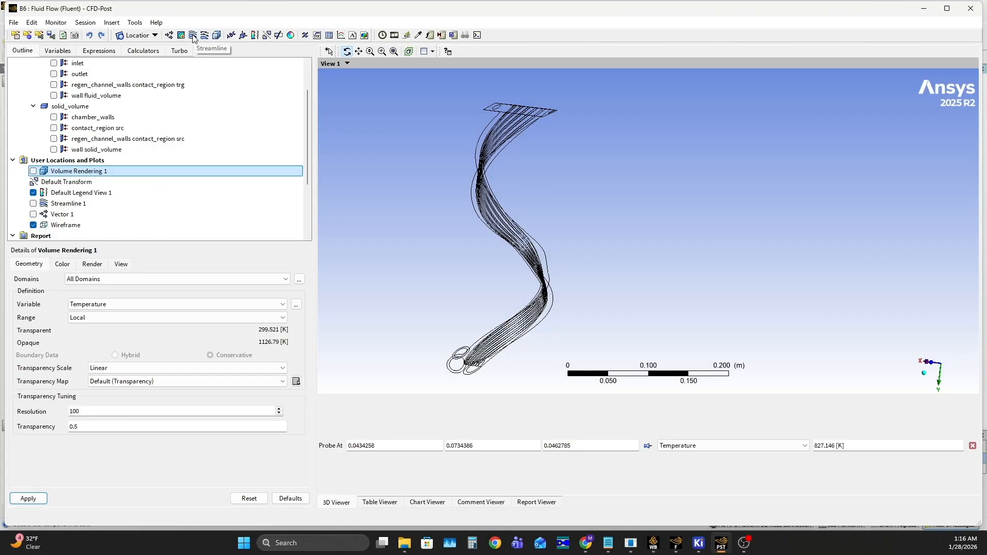
- Apply Streamline 1 as 200 equally spaced 3D velocity streamlines running forward from the inlet and show it
{"action": "left_click", "coordinate": [70, 203]}
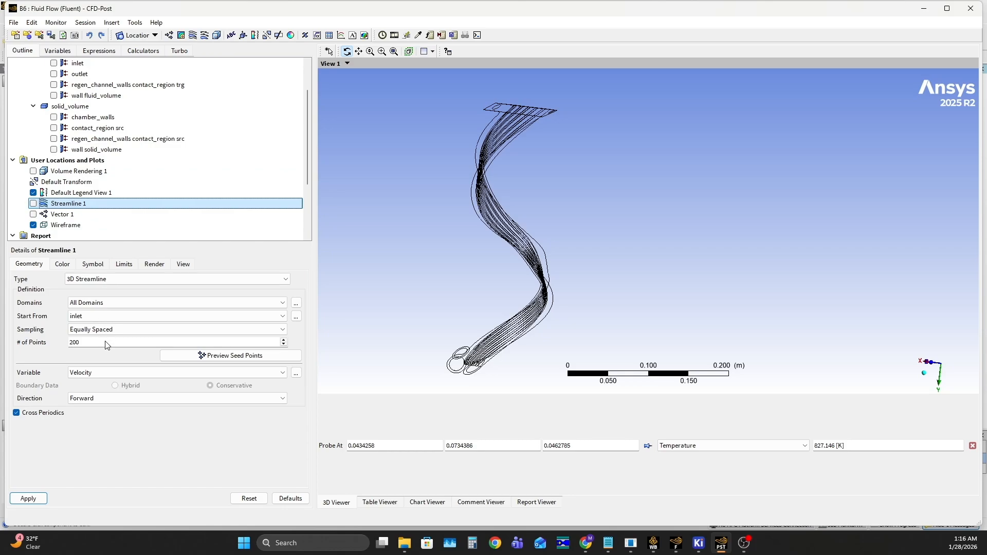
{"action": "left_click", "coordinate": [26, 498]}
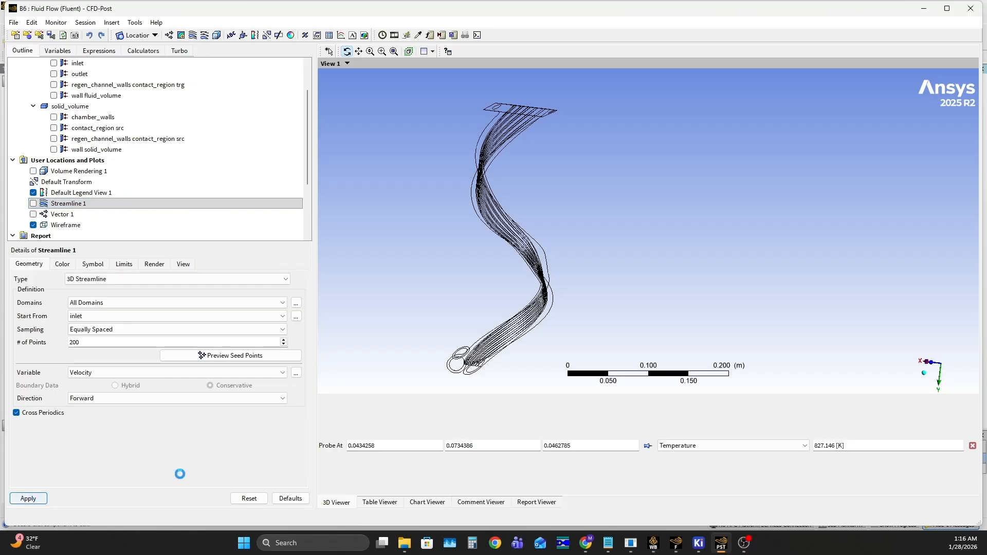
{"action": "left_click", "coordinate": [34, 204]}
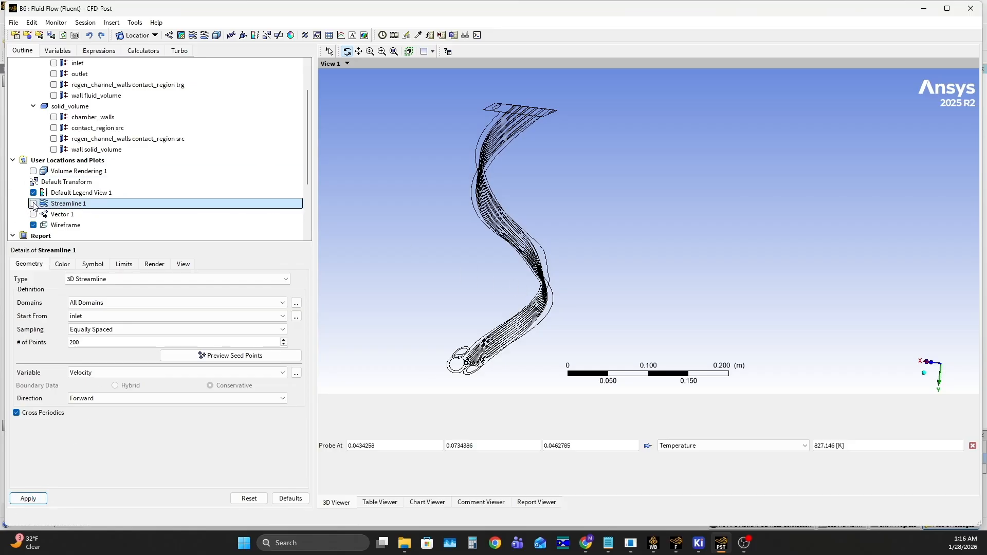
{"action": "left_click", "coordinate": [33, 204]}
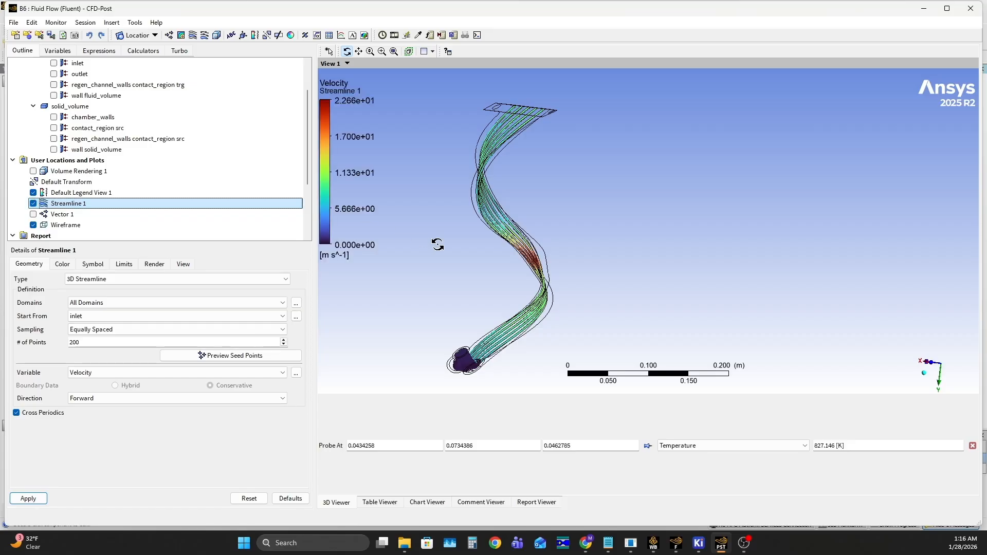
- Examine the velocity streamlines up close at the inlet and through the channels from several angles
{"action": "scroll", "coordinate": [545, 294], "scroll_direction": "up", "scroll_amount": 2}
{"action": "middle_click_drag", "start_coordinate": [540, 298], "coordinate": [535, 201]}
{"action": "scroll", "coordinate": [514, 291], "scroll_direction": "up", "scroll_amount": 2}
{"action": "scroll", "coordinate": [454, 330], "scroll_direction": "up", "scroll_amount": 3}
{"action": "scroll", "coordinate": [454, 329], "scroll_direction": "up", "scroll_amount": 2}
{"action": "middle_click_drag", "start_coordinate": [454, 330], "coordinate": [554, 312], "text": "ctrl"}
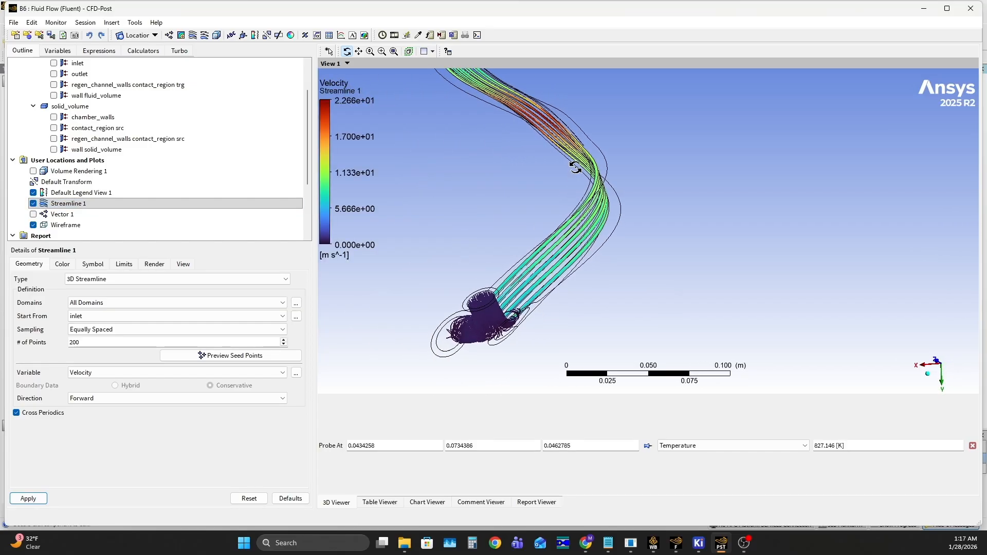
{"action": "middle_click_drag", "start_coordinate": [576, 166], "coordinate": [572, 293], "text": "ctrl"}
{"action": "scroll", "coordinate": [522, 235], "scroll_direction": "up", "scroll_amount": 4}
{"action": "middle_click_drag", "start_coordinate": [478, 251], "coordinate": [573, 211], "text": "ctrl"}
{"action": "scroll", "coordinate": [617, 232], "scroll_direction": "up", "scroll_amount": 4}
{"action": "middle_click_drag", "start_coordinate": [735, 189], "coordinate": [493, 211], "text": "ctrl"}
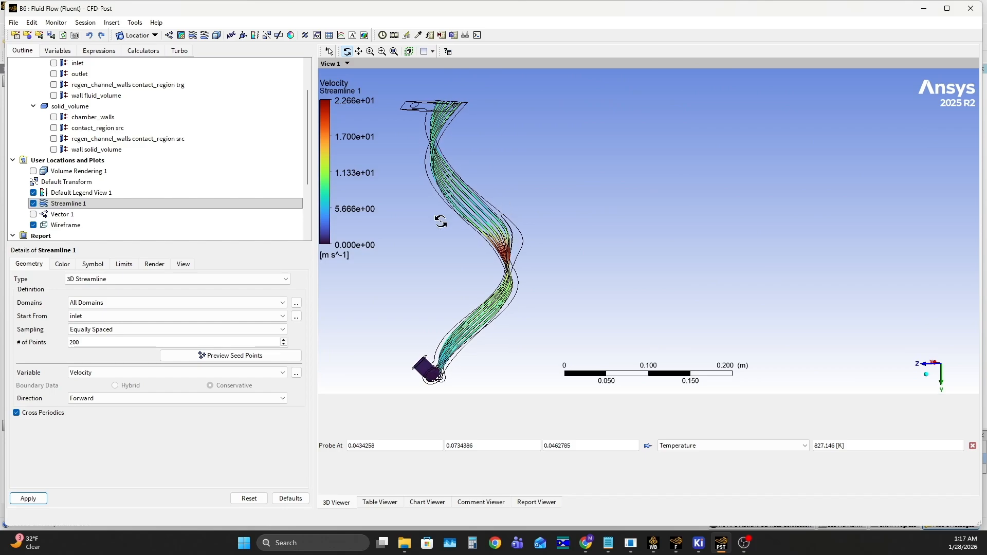
- Show Volume Rendering 1 instead of Streamline 1 and inspect the temperature along the channels
{"action": "left_click", "coordinate": [33, 203]}
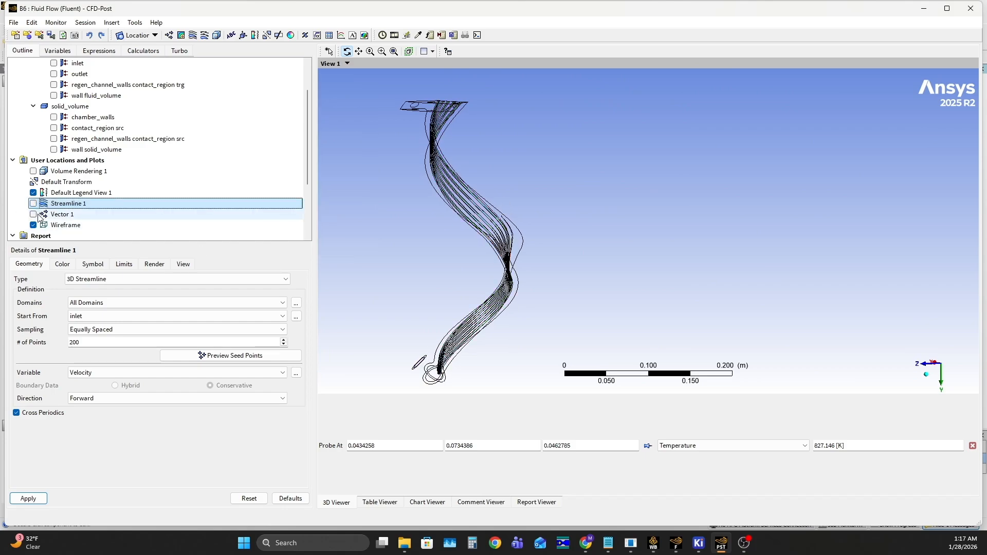
{"action": "left_click", "coordinate": [33, 171]}
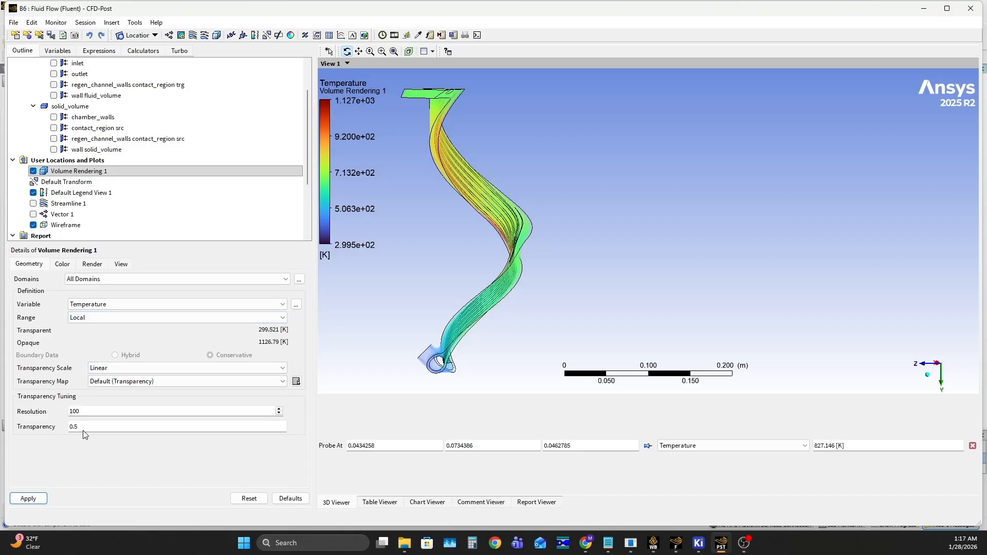
{"action": "left_click_drag", "start_coordinate": [566, 224], "coordinate": [478, 269]}
{"action": "scroll", "coordinate": [476, 202], "scroll_direction": "up", "scroll_amount": 3}
{"action": "scroll", "coordinate": [562, 229], "scroll_direction": "up", "scroll_amount": 5}
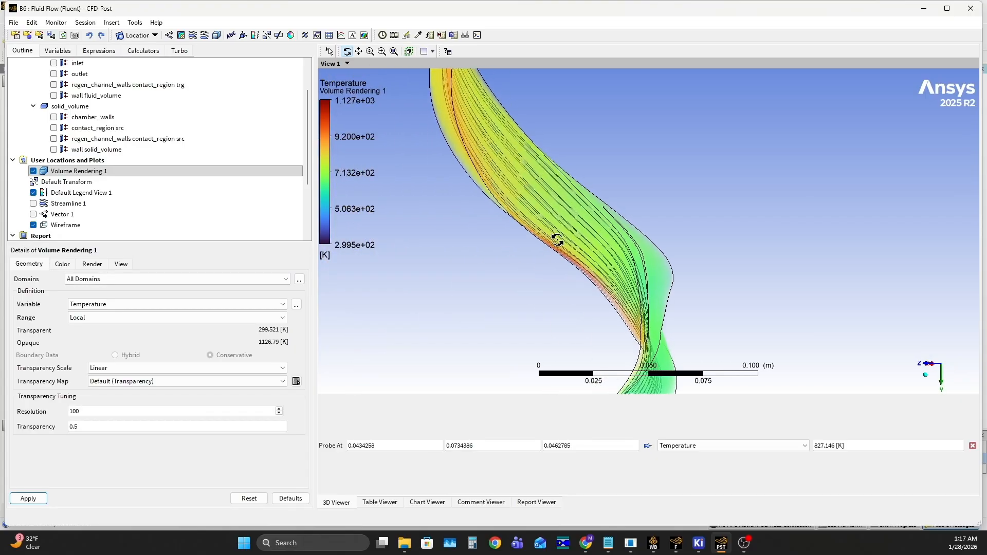
{"action": "left_click_drag", "start_coordinate": [591, 230], "coordinate": [409, 208]}
- Hide the default legend, replace Volume Rendering 1 with Vector 1 in the view and open Vector 1's details
{"action": "left_click", "coordinate": [33, 192]}
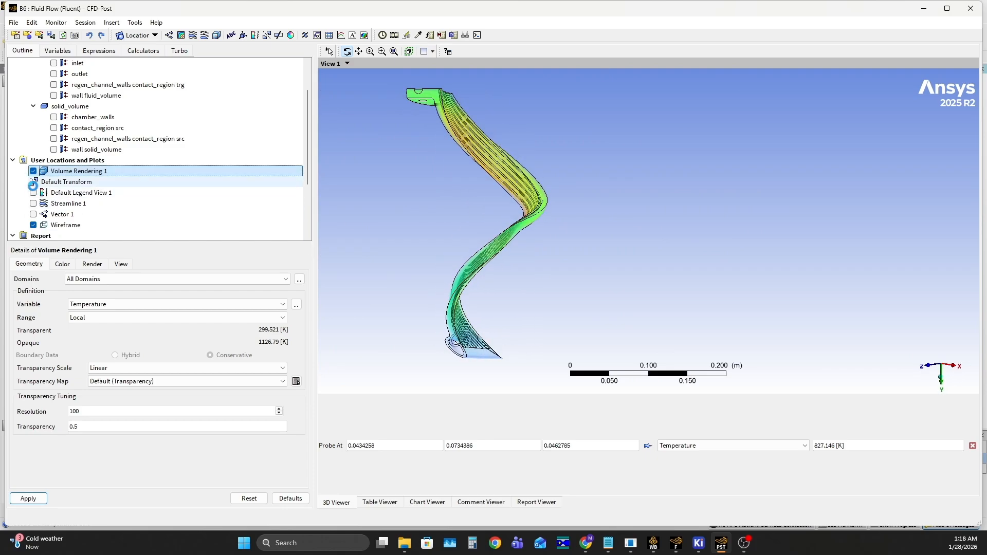
{"action": "left_click", "coordinate": [32, 171]}
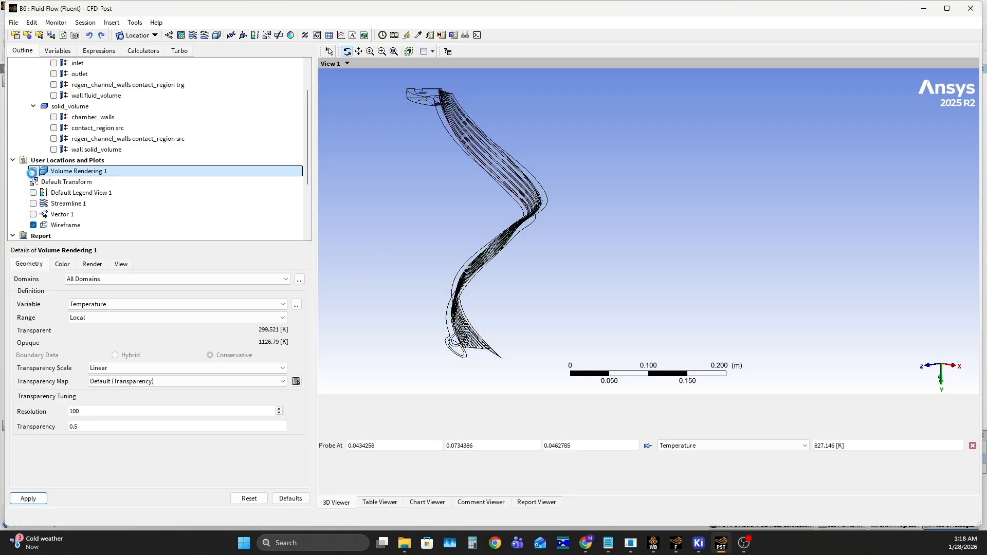
{"action": "left_click", "coordinate": [77, 214]}
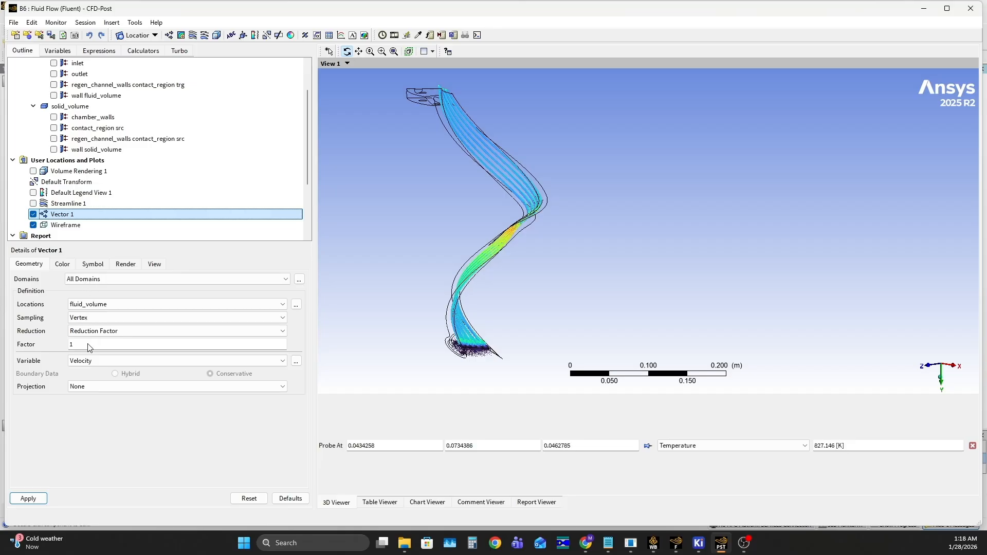
- Examine the velocity vectors up close in the narrow middle section of the channels from several angles
{"action": "left_click_drag", "start_coordinate": [471, 292], "coordinate": [481, 216]}
{"action": "scroll", "coordinate": [493, 326], "scroll_direction": "up", "scroll_amount": 3}
{"action": "scroll", "coordinate": [476, 218], "scroll_direction": "up", "scroll_amount": 5}
{"action": "scroll", "coordinate": [391, 226], "scroll_direction": "up", "scroll_amount": 2}
{"action": "middle_click_drag", "start_coordinate": [390, 226], "coordinate": [421, 302], "text": "ctrl"}
{"action": "scroll", "coordinate": [536, 224], "scroll_direction": "up", "scroll_amount": 4}
{"action": "scroll", "coordinate": [504, 256], "scroll_direction": "up", "scroll_amount": 2}
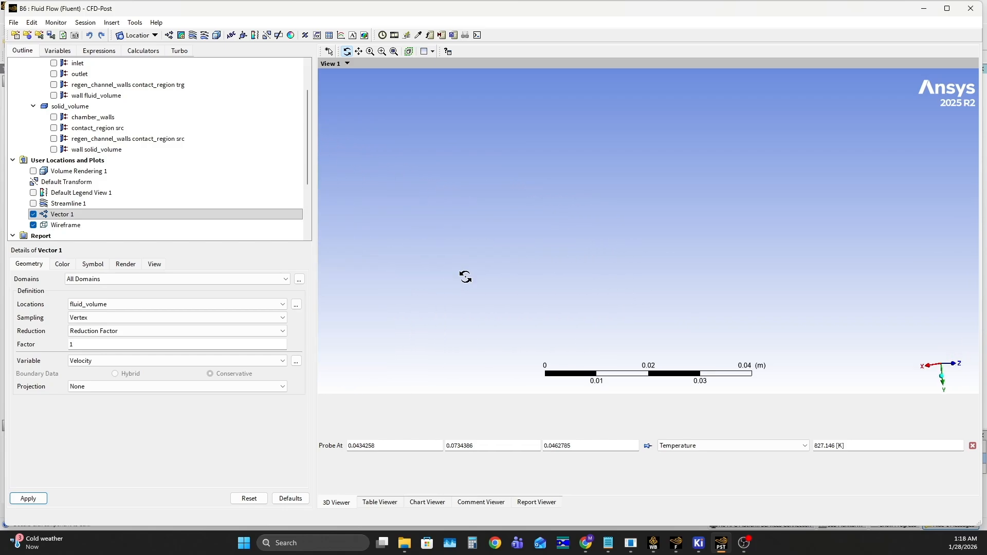
{"action": "middle_click_drag", "start_coordinate": [466, 272], "coordinate": [707, 240], "text": "ctrl"}
{"action": "mouse_move", "coordinate": [509, 234]}
{"action": "middle_mouse_down"}
{"action": "mouse_move", "coordinate": [548, 242]}
{"action": "mouse_move", "coordinate": [522, 235]}
{"action": "mouse_move", "coordinate": [473, 262]}
{"action": "mouse_move", "coordinate": [578, 198]}
{"action": "mouse_move", "coordinate": [529, 368]}
{"action": "mouse_move", "coordinate": [529, 334]}
{"action": "mouse_move", "coordinate": [480, 236]}
{"action": "mouse_move", "coordinate": [557, 246]}
{"action": "mouse_move", "coordinate": [531, 245]}
{"action": "mouse_move", "coordinate": [554, 237]}
{"action": "middle_mouse_up"}
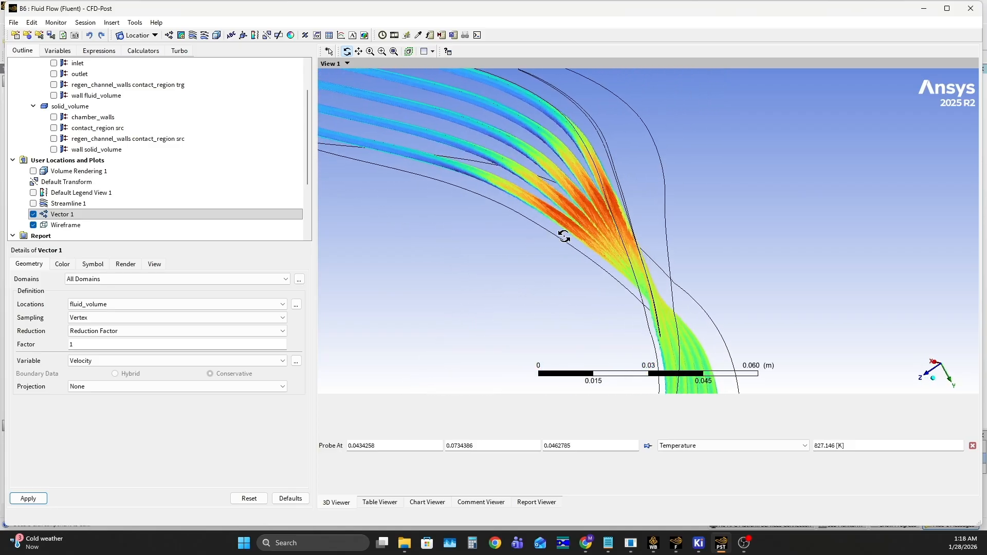
{"action": "mouse_move", "coordinate": [598, 191]}
{"action": "middle_mouse_down"}
{"action": "mouse_move", "coordinate": [583, 208]}
{"action": "mouse_move", "coordinate": [489, 203]}
{"action": "mouse_move", "coordinate": [591, 205]}
{"action": "mouse_move", "coordinate": [643, 194]}
{"action": "mouse_move", "coordinate": [619, 185]}
{"action": "mouse_move", "coordinate": [616, 247]}
{"action": "mouse_move", "coordinate": [616, 228]}
{"action": "mouse_move", "coordinate": [590, 238]}
{"action": "mouse_move", "coordinate": [584, 169]}
{"action": "middle_mouse_up"}
{"action": "mouse_move", "coordinate": [601, 201]}
{"action": "middle_mouse_down"}
{"action": "mouse_move", "coordinate": [392, 229]}
{"action": "mouse_move", "coordinate": [498, 236]}
{"action": "mouse_move", "coordinate": [699, 196]}
{"action": "middle_mouse_up"}
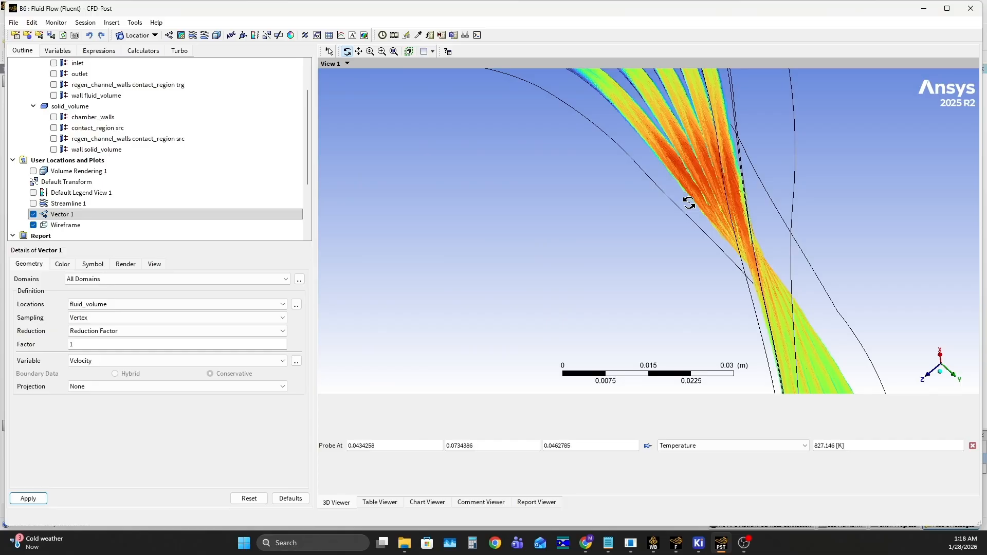
{"action": "mouse_move", "coordinate": [722, 190]}
{"action": "middle_mouse_down"}
{"action": "mouse_move", "coordinate": [646, 201]}
{"action": "mouse_move", "coordinate": [749, 128]}
{"action": "mouse_move", "coordinate": [644, 205]}
{"action": "mouse_move", "coordinate": [681, 225]}
{"action": "mouse_move", "coordinate": [678, 276]}
{"action": "mouse_move", "coordinate": [695, 212]}
{"action": "mouse_move", "coordinate": [717, 197]}
{"action": "middle_mouse_up"}
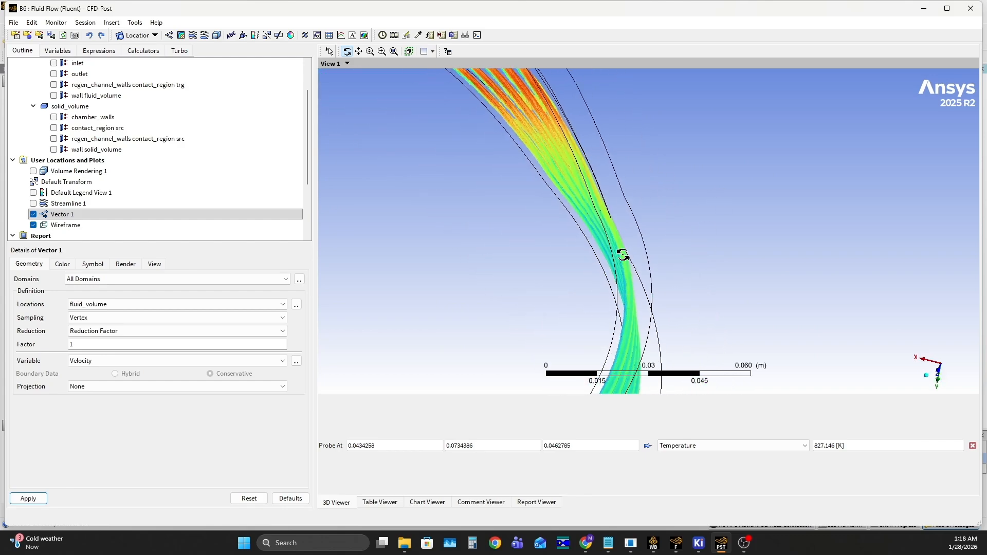
{"action": "mouse_move", "coordinate": [655, 226]}
{"action": "middle_mouse_down"}
{"action": "mouse_move", "coordinate": [628, 232]}
{"action": "mouse_move", "coordinate": [624, 277]}
{"action": "mouse_move", "coordinate": [786, 295]}
{"action": "mouse_move", "coordinate": [710, 305]}
{"action": "mouse_move", "coordinate": [716, 287]}
{"action": "mouse_move", "coordinate": [721, 303]}
{"action": "middle_mouse_up"}
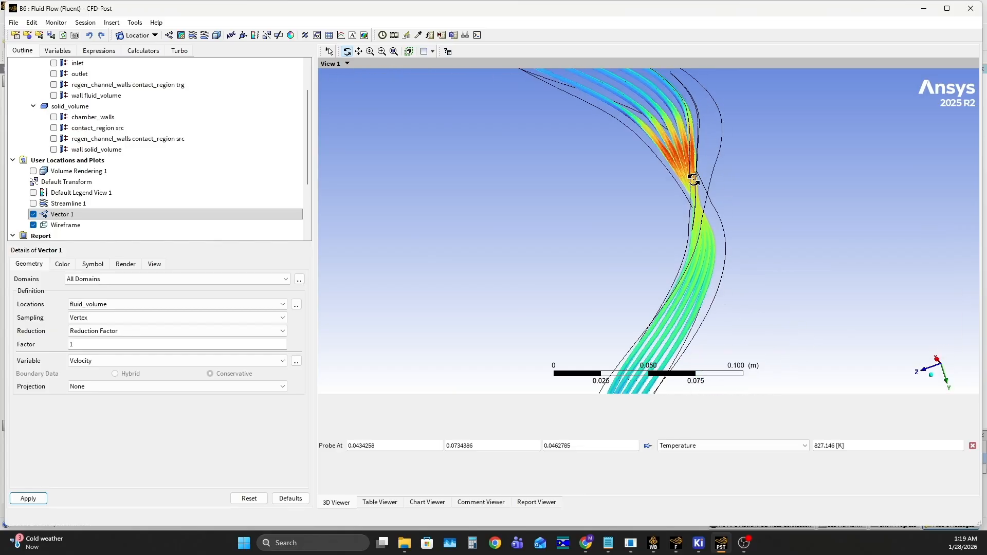
{"action": "middle_click_drag", "start_coordinate": [678, 159], "coordinate": [606, 239]}
- Align the vector view square to an axis, then inspect the velocity vectors along the full channels and their narrow section
{"action": "left_click", "coordinate": [929, 373]}
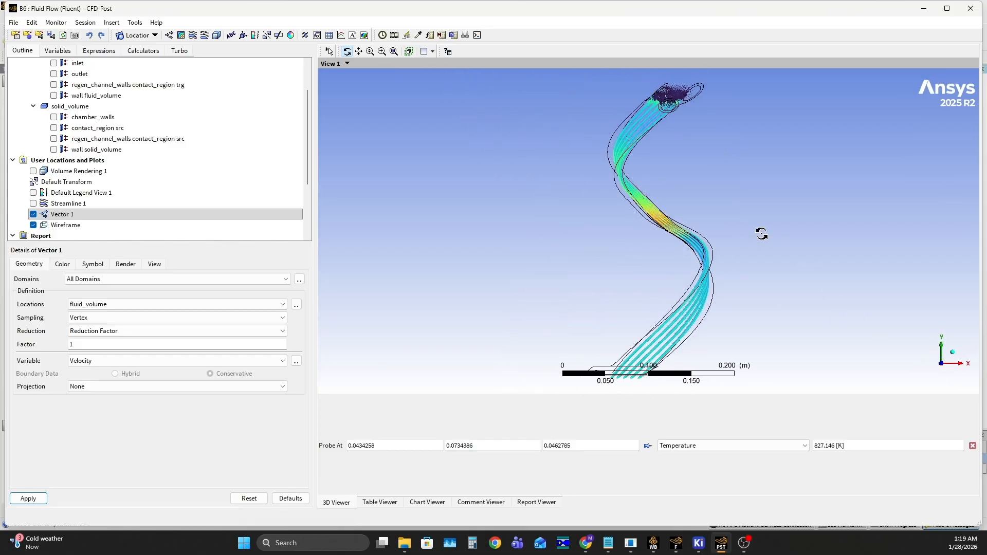
{"action": "middle_click_drag", "start_coordinate": [822, 242], "coordinate": [718, 333]}
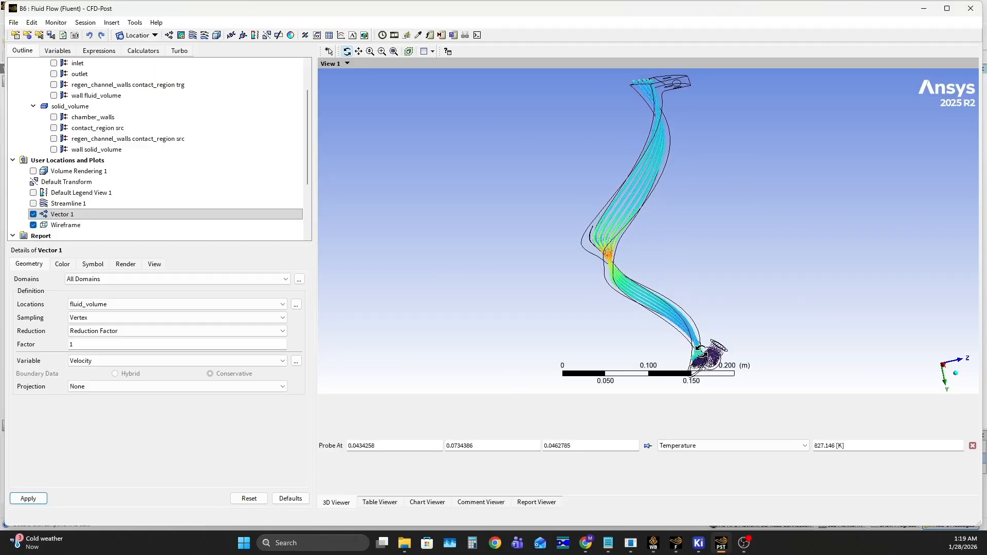
{"action": "middle_click_drag", "start_coordinate": [657, 293], "coordinate": [698, 314]}
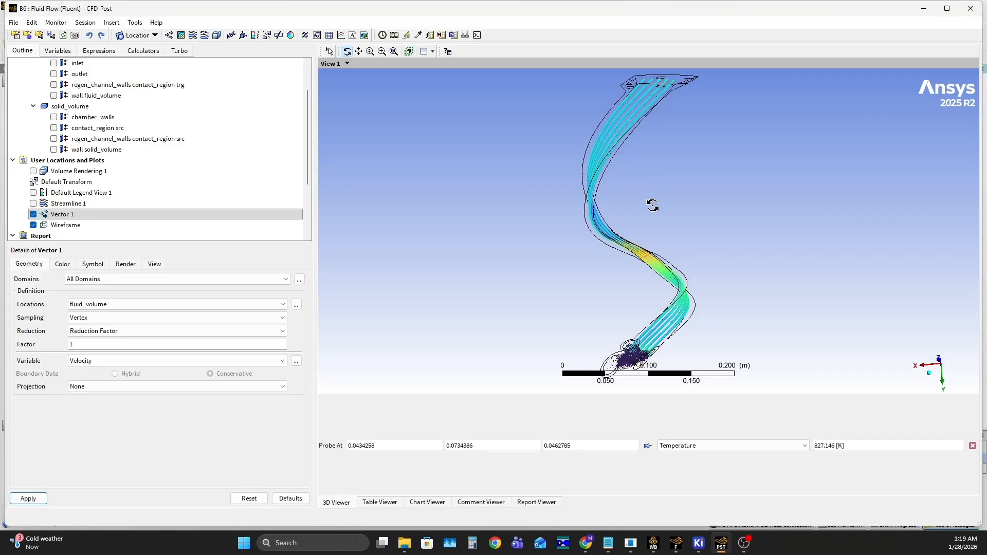
{"action": "left_click_drag", "start_coordinate": [653, 205], "coordinate": [425, 213]}
{"action": "scroll", "coordinate": [491, 253], "scroll_direction": "up", "scroll_amount": 6}
{"action": "middle_click_drag", "start_coordinate": [415, 242], "coordinate": [522, 231], "text": "ctrl"}
{"action": "left_click_drag", "start_coordinate": [522, 231], "coordinate": [580, 230]}
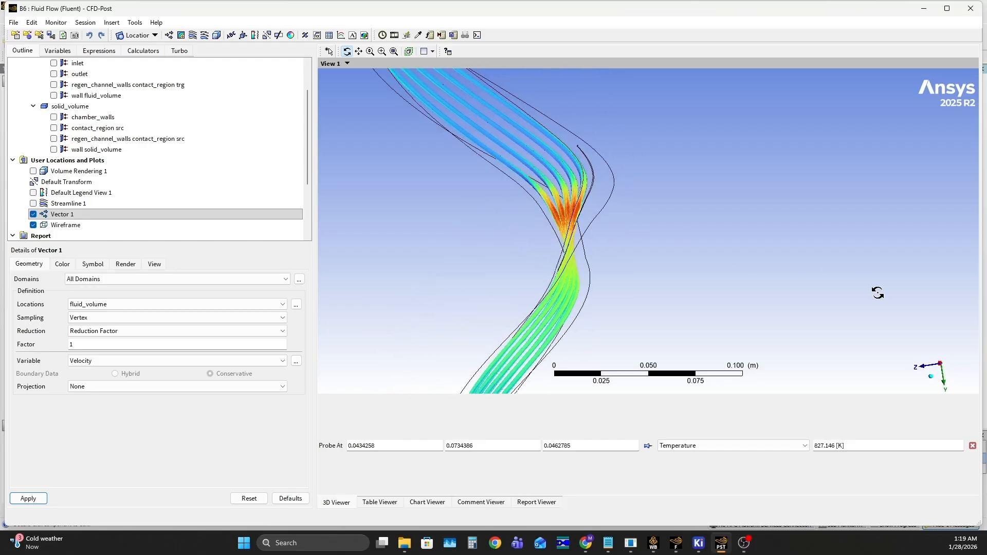
{"action": "left_click_drag", "start_coordinate": [682, 247], "coordinate": [753, 252]}
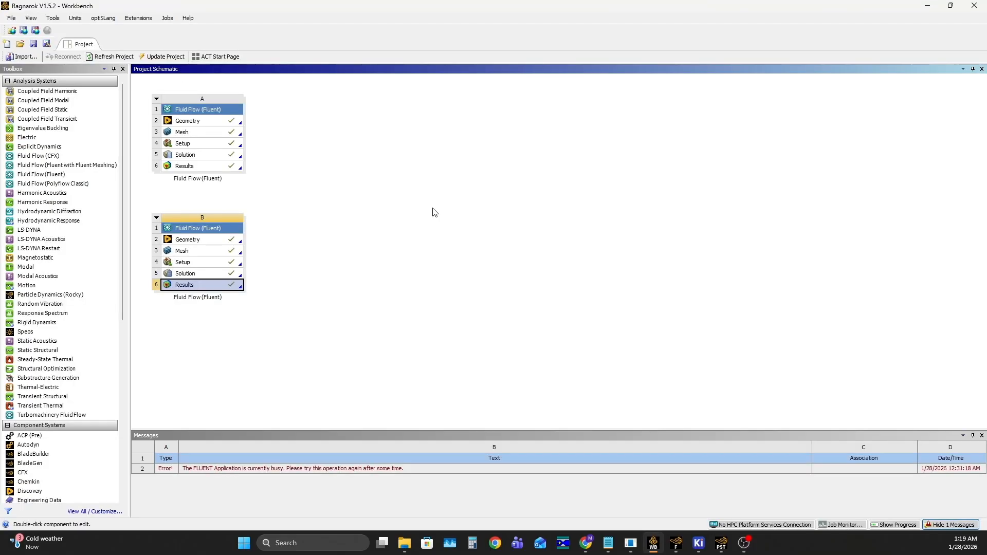